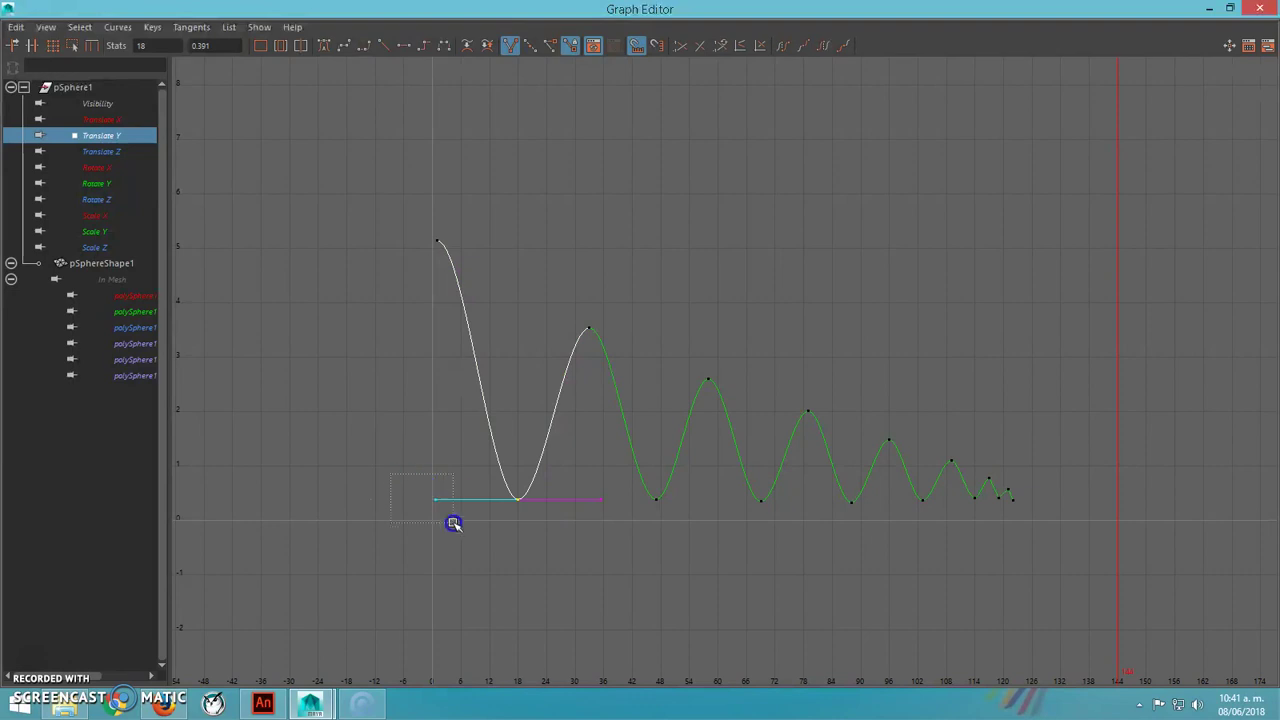
- Steepen both tangents of the ball's Translate Y keys at frames 18 and 47 into sharp V-shaped bounces
left_click_drag(437, 501, 507, 433)
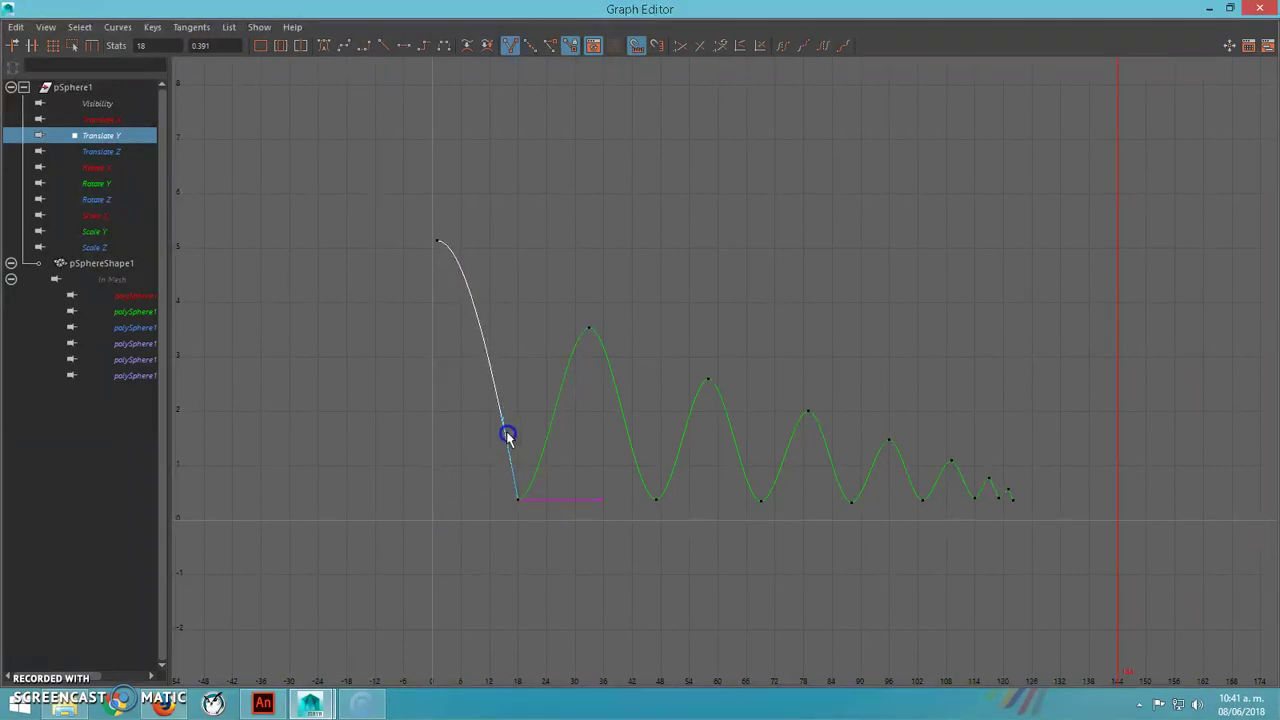
left_click_drag(599, 535, 553, 444)
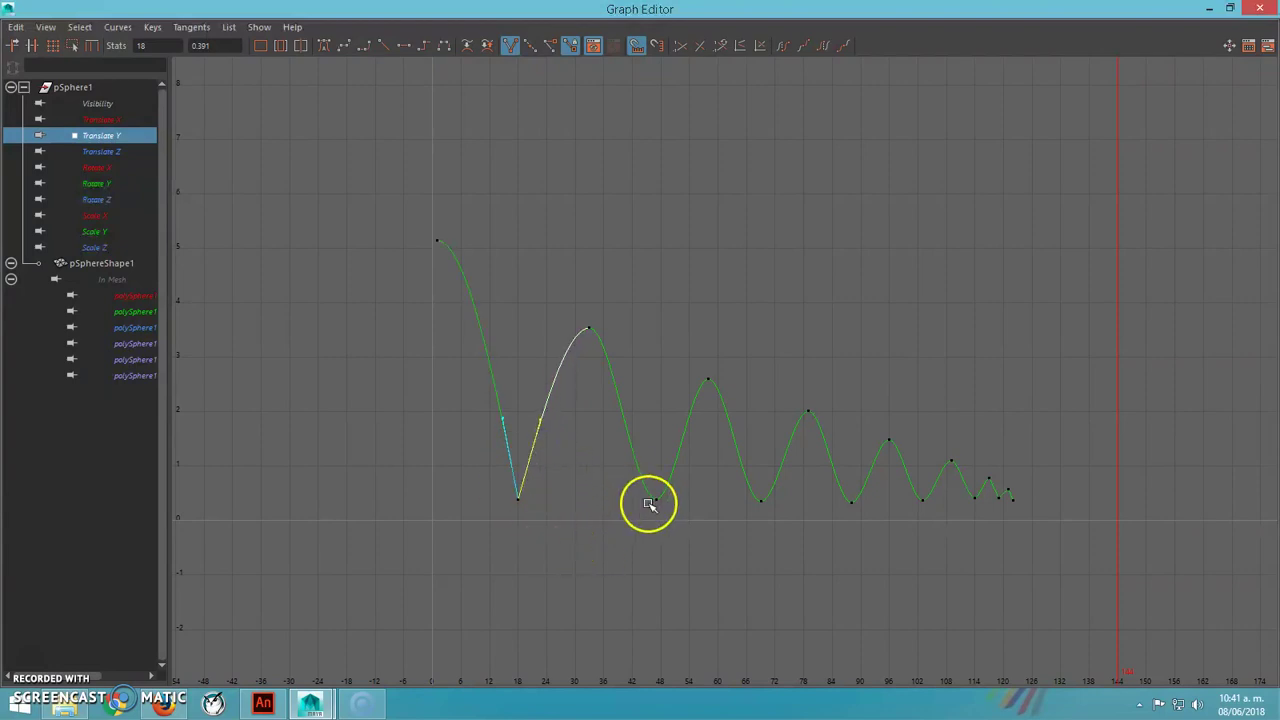
left_click_drag(666, 534, 746, 530)
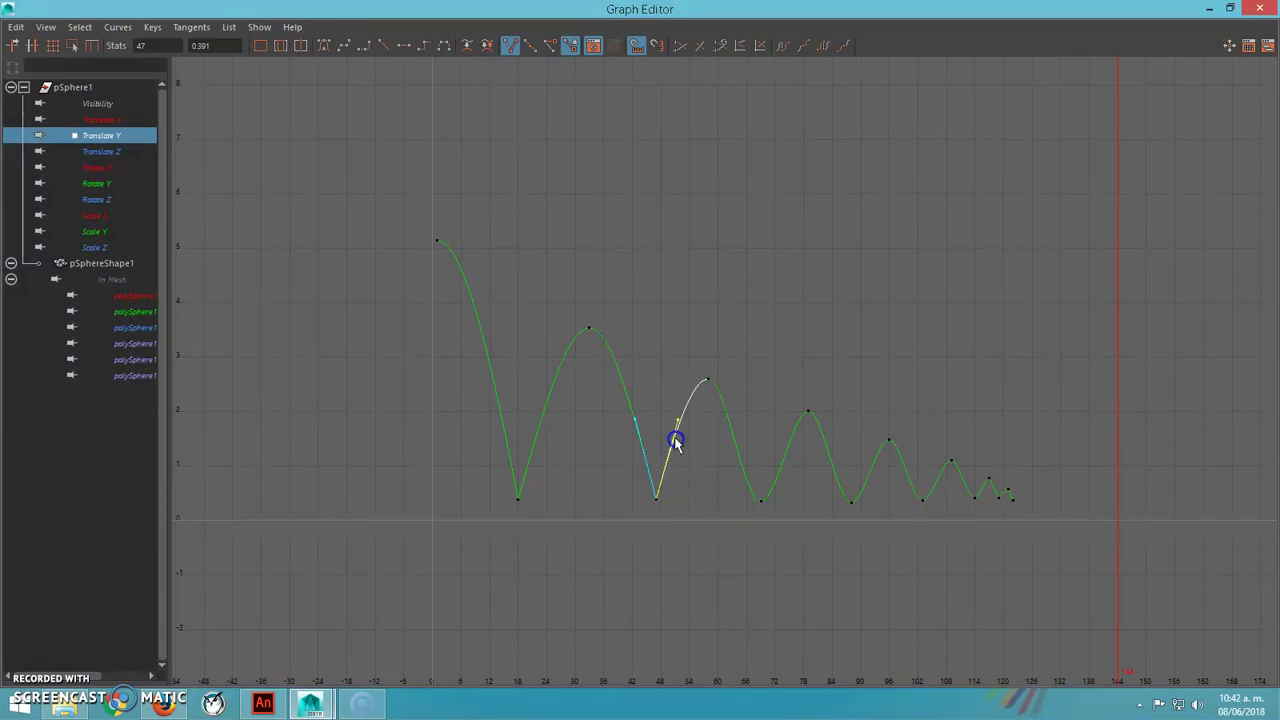
- Angle both tangents of the Translate Y key at frame 69 upward to form a sharp bounce contact
left_click_drag(762, 486, 771, 540)
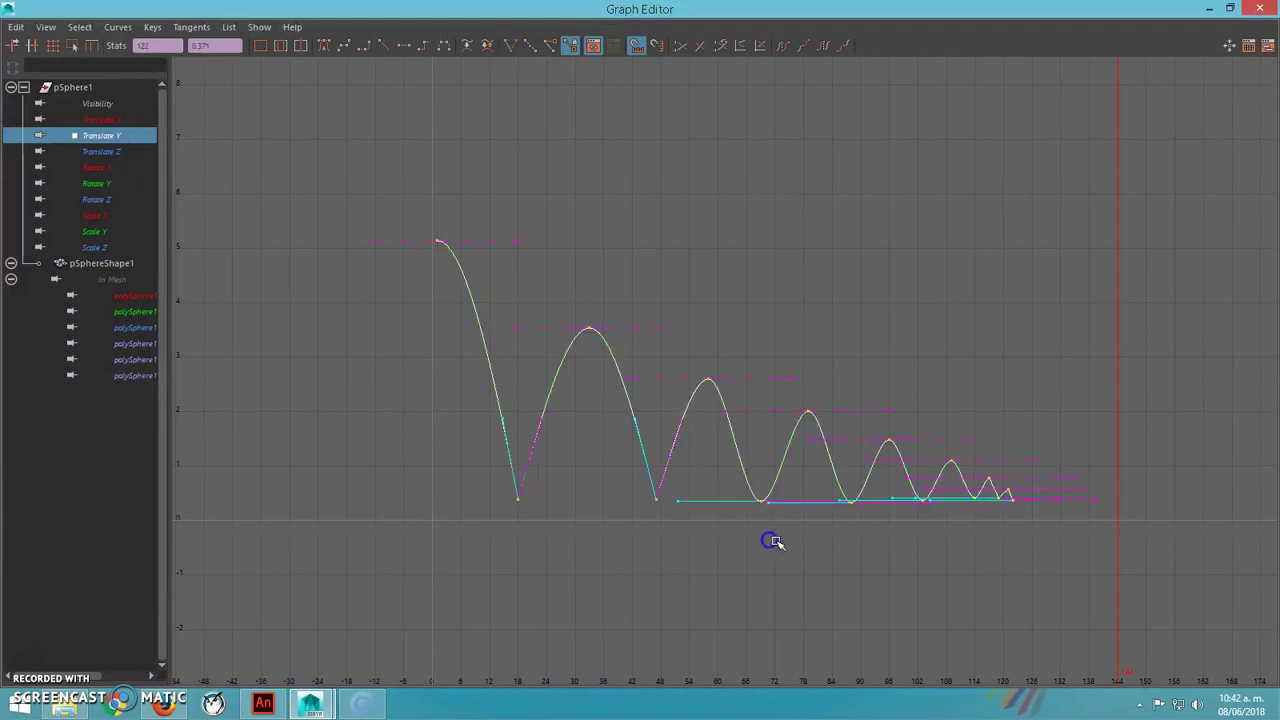
left_click(788, 529)
left_click_drag(760, 495, 763, 526)
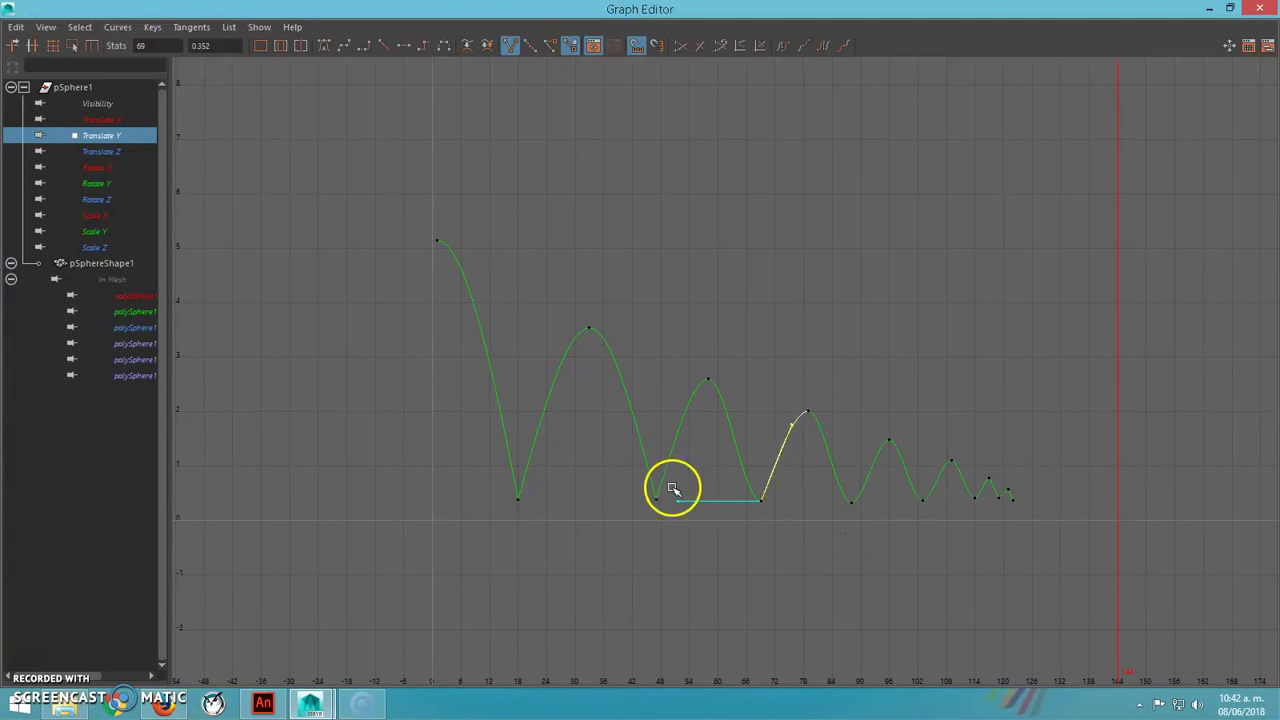
left_click_drag(689, 517, 745, 463)
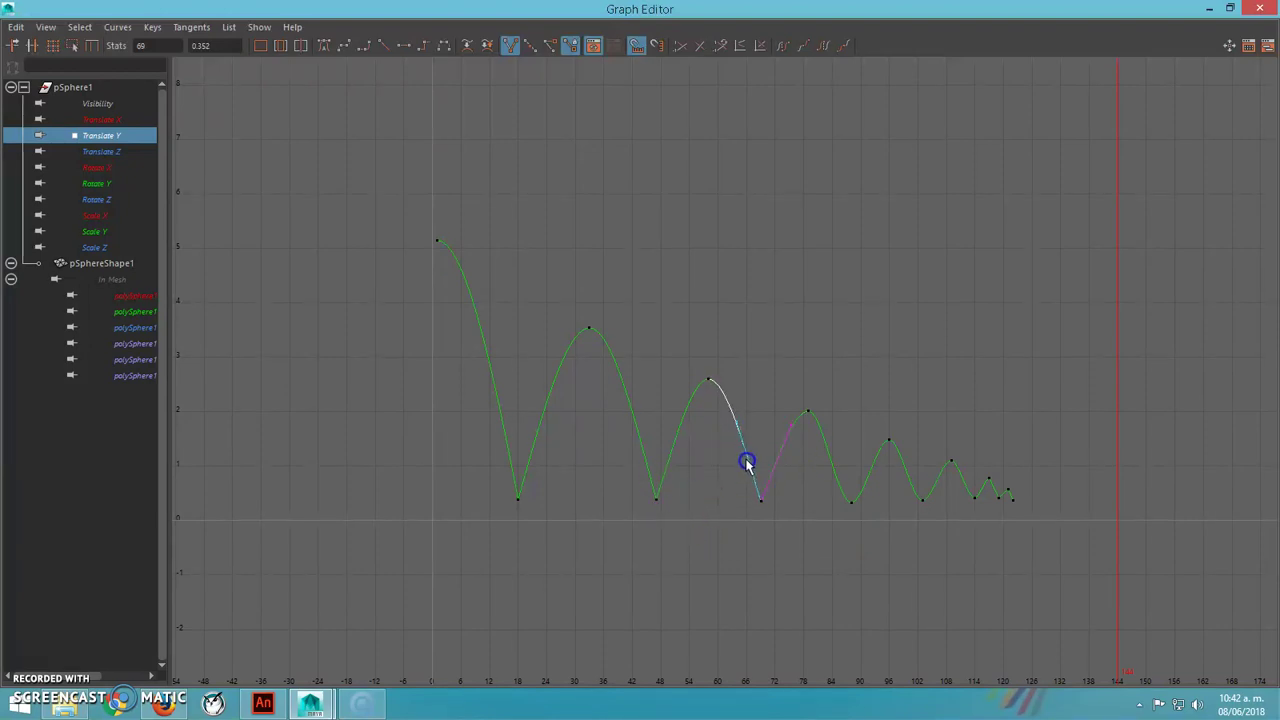
- Raise the incoming and outgoing tangents of the Translate Y key at frame 88 into a sharp V
key("f")
scroll(754, 523, "down", 3)
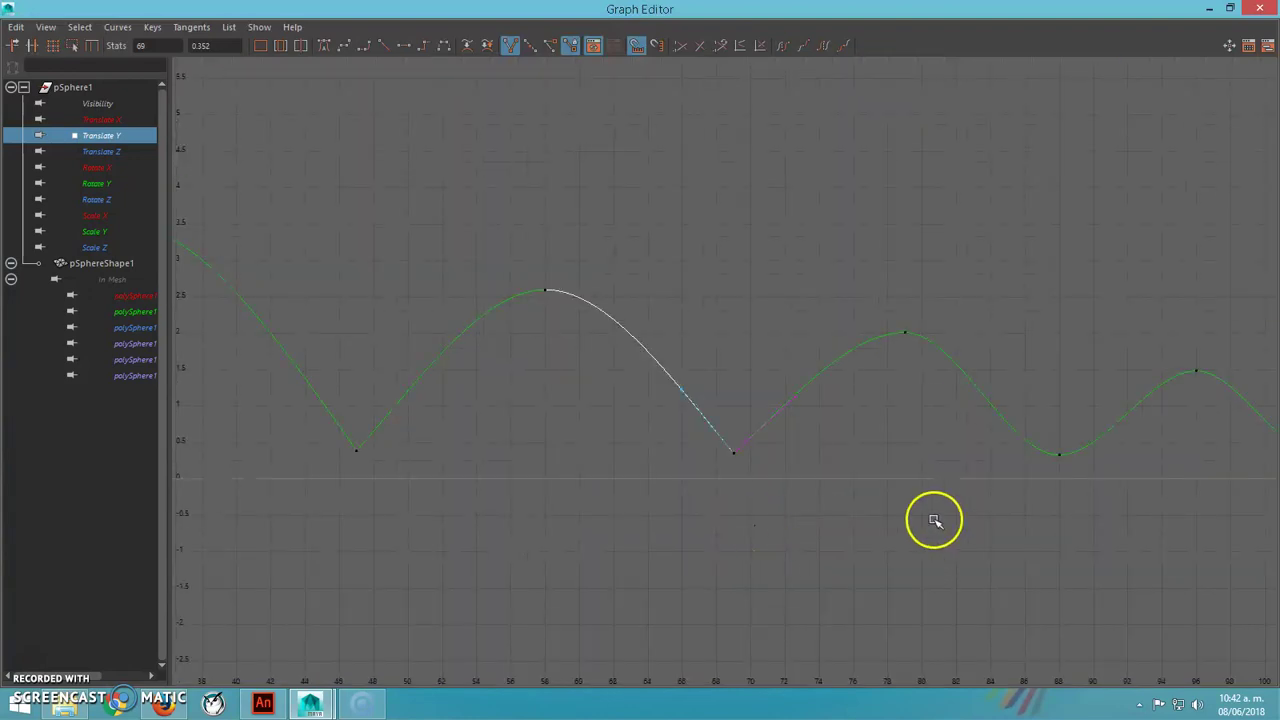
left_click(1059, 453)
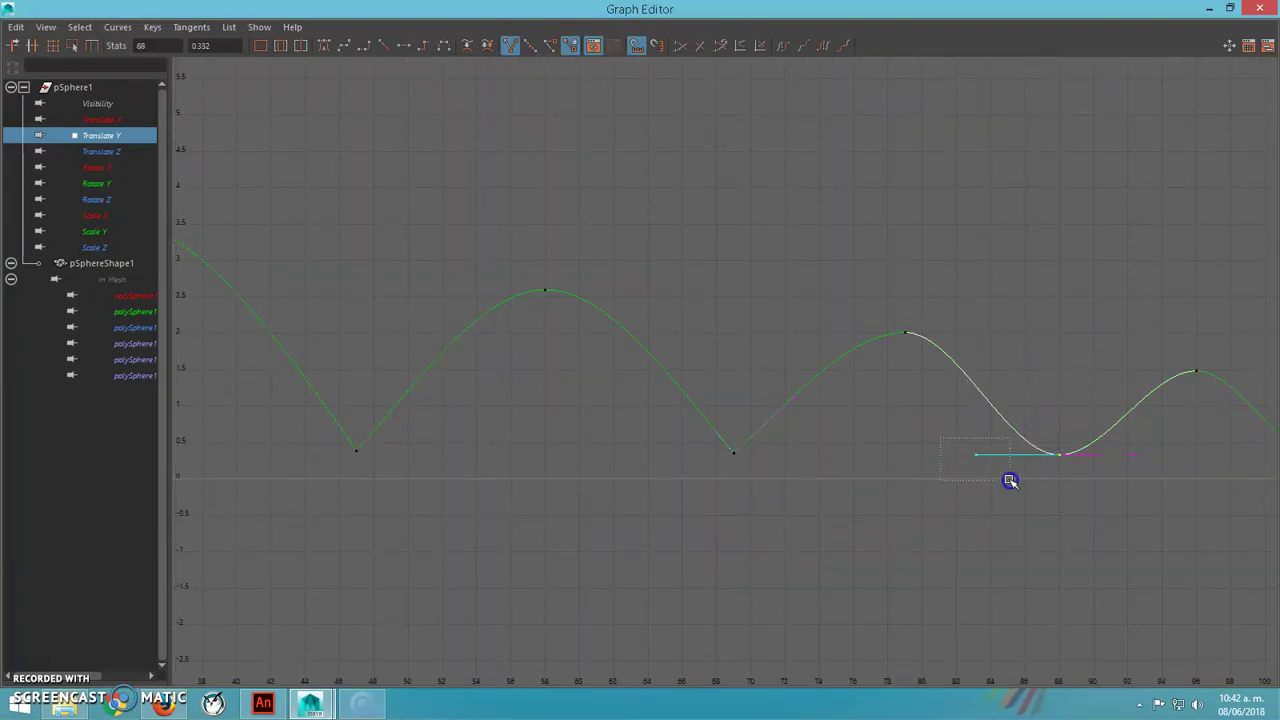
left_click_drag(978, 459, 1008, 398)
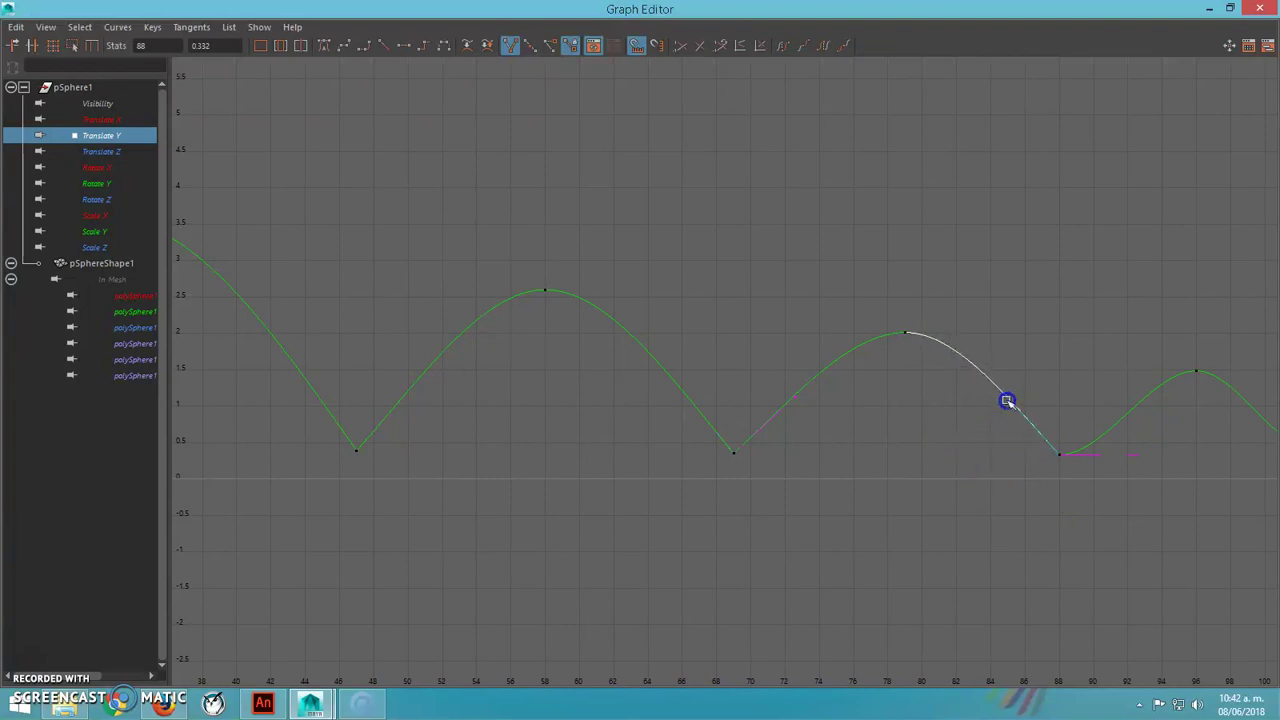
mouse_move(1143, 455)
left_mouse_down()
mouse_move(1154, 457)
mouse_move(1132, 438)
left_mouse_up()
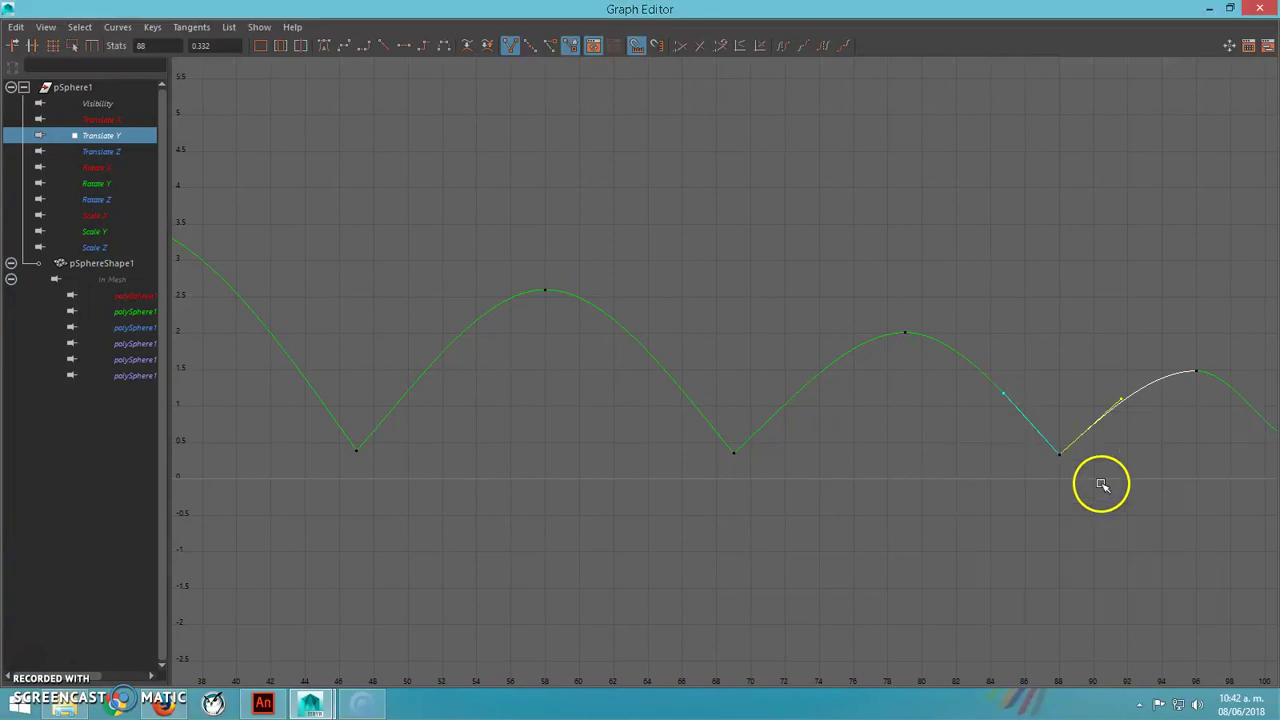
- Sharpen the ground contact at frame 103 of the Translate Y curve by steepening both tangents
middle_click_drag(1107, 478, 702, 491, "alt")
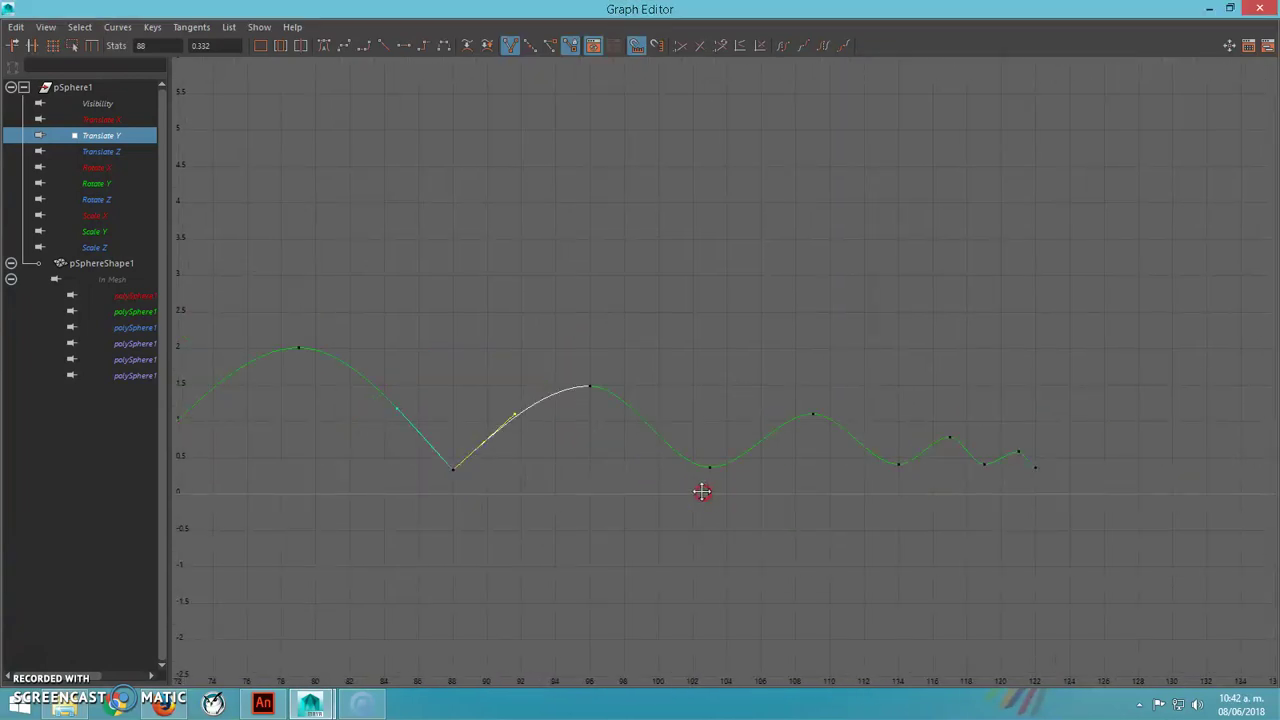
left_click_drag(702, 448, 714, 490)
left_click_drag(605, 450, 623, 471)
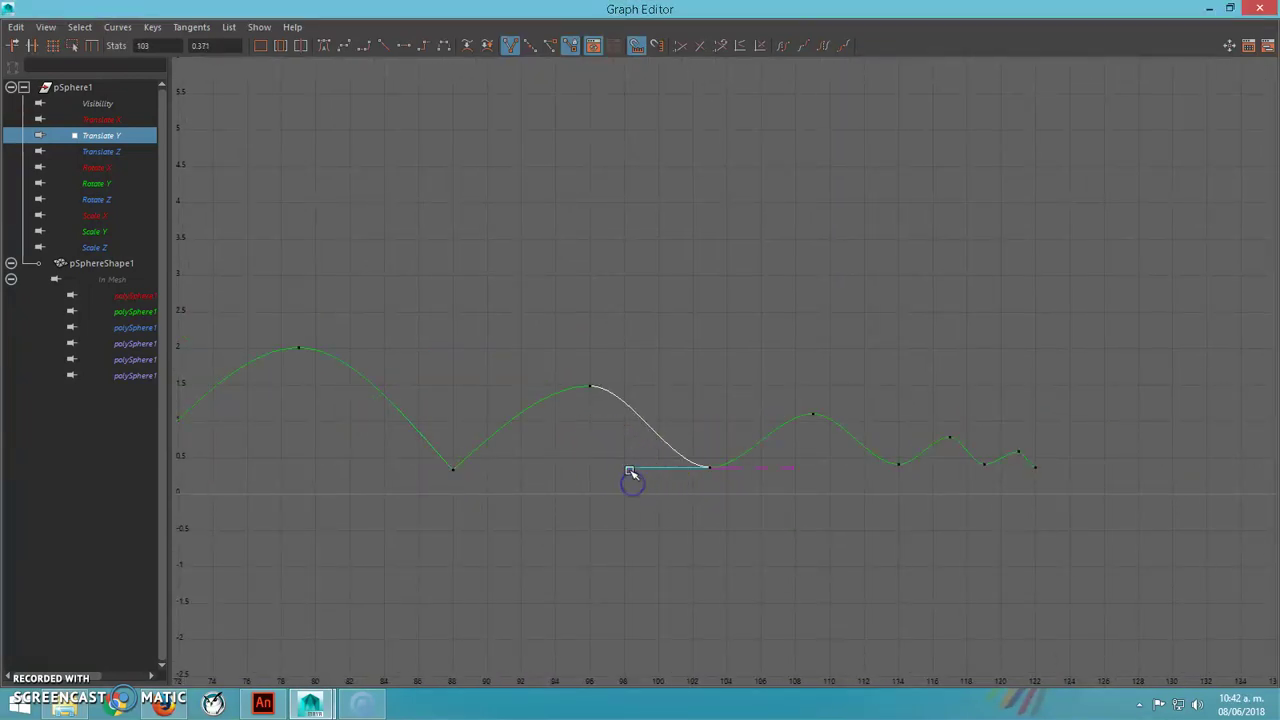
left_click_drag(794, 459, 803, 484)
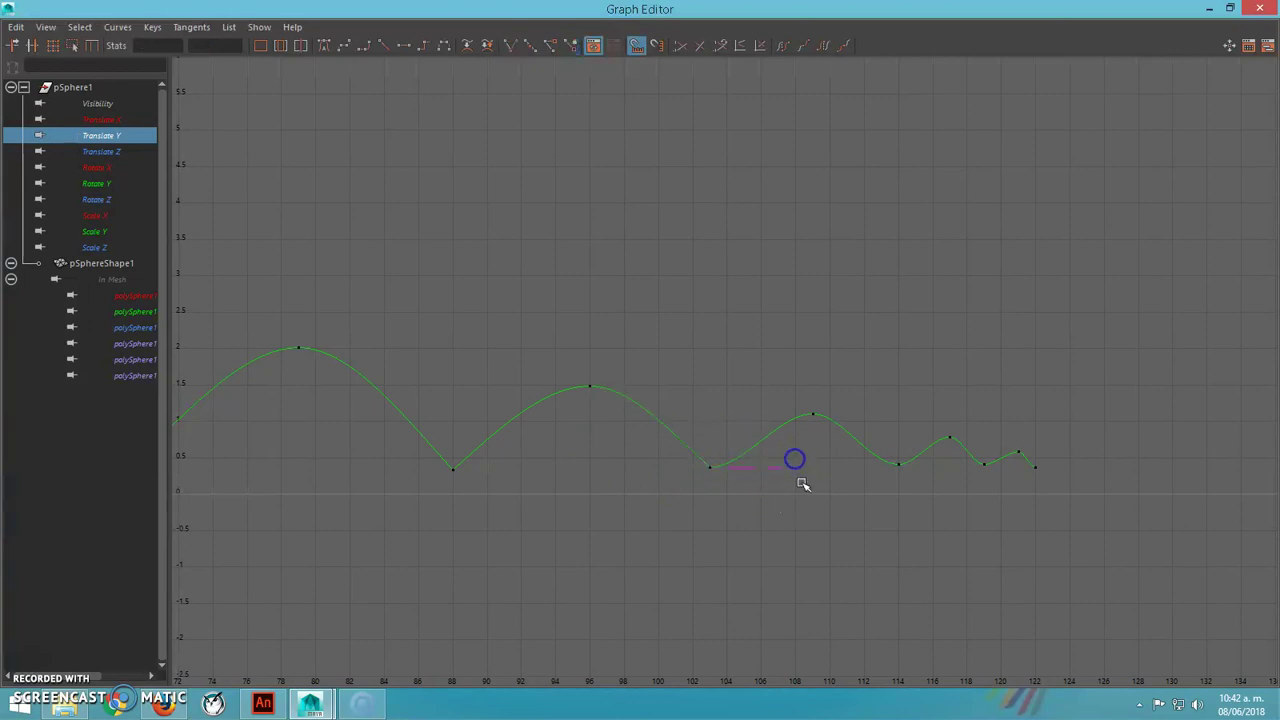
left_click_drag(714, 475, 808, 480)
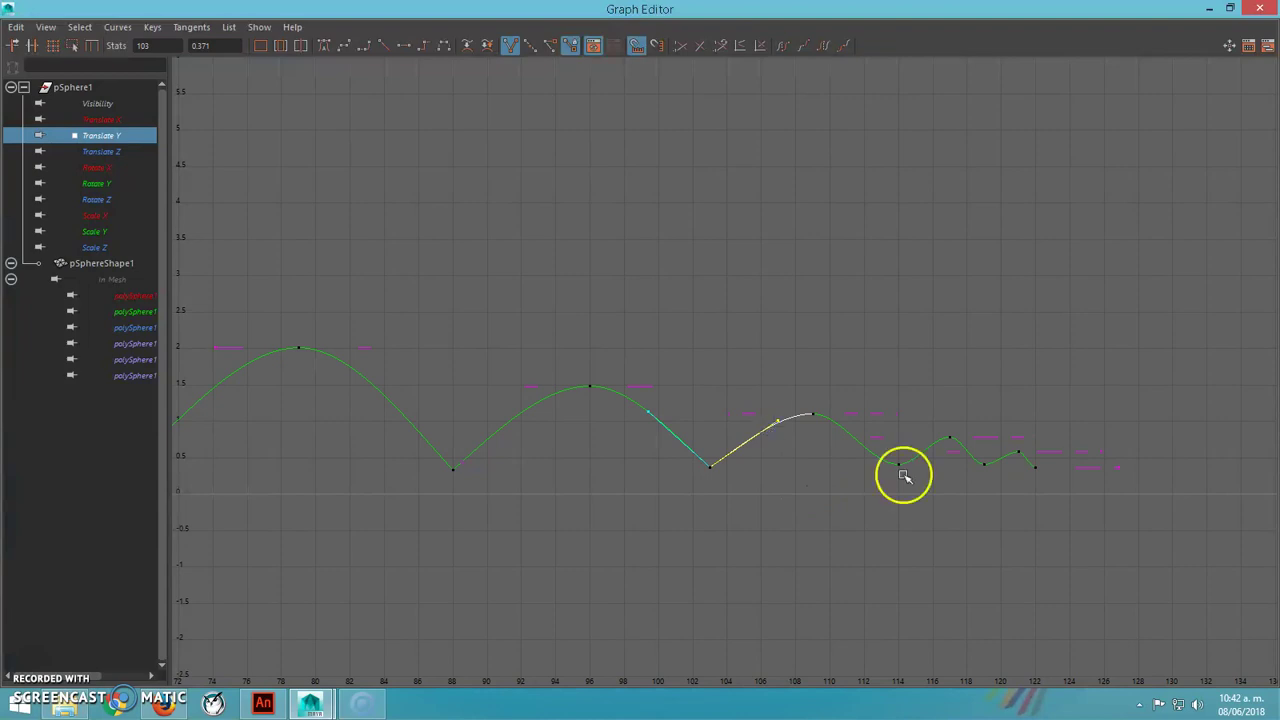
- Steepen both tangents of the Translate Y keys at frames 114 and 119 to sharpen the small bounces
left_click_drag(898, 458, 882, 478)
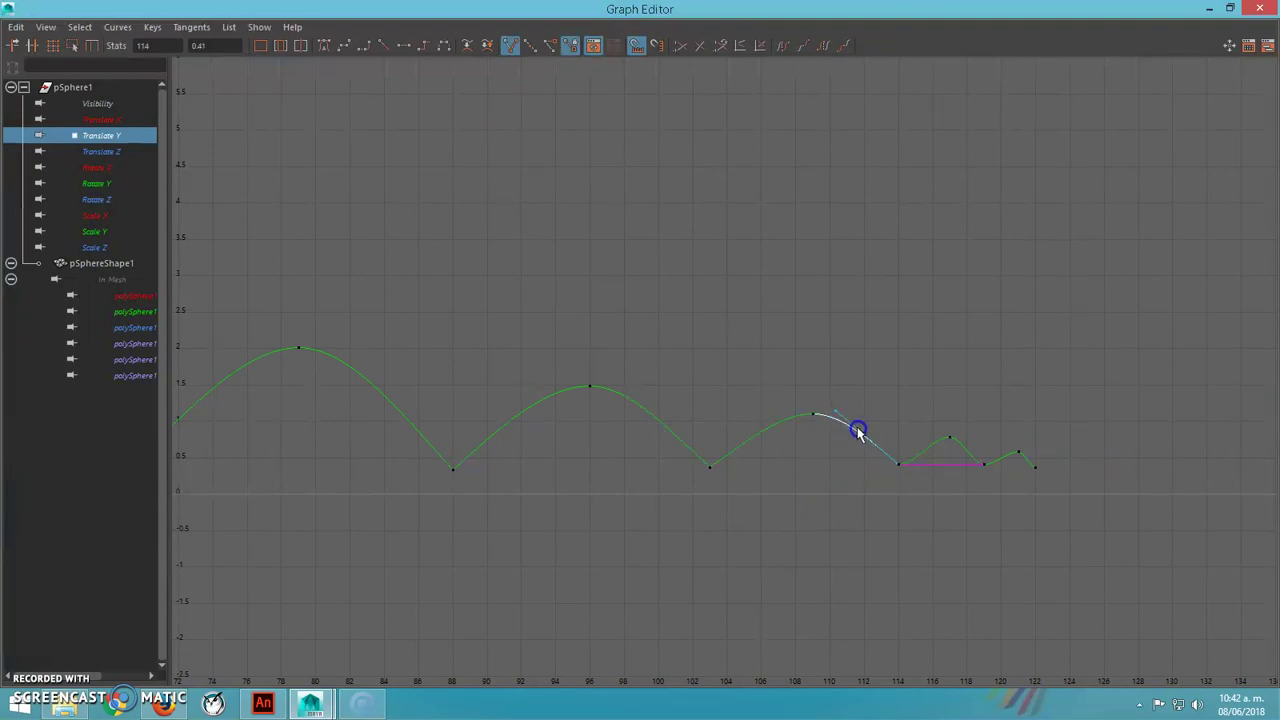
left_click(953, 467)
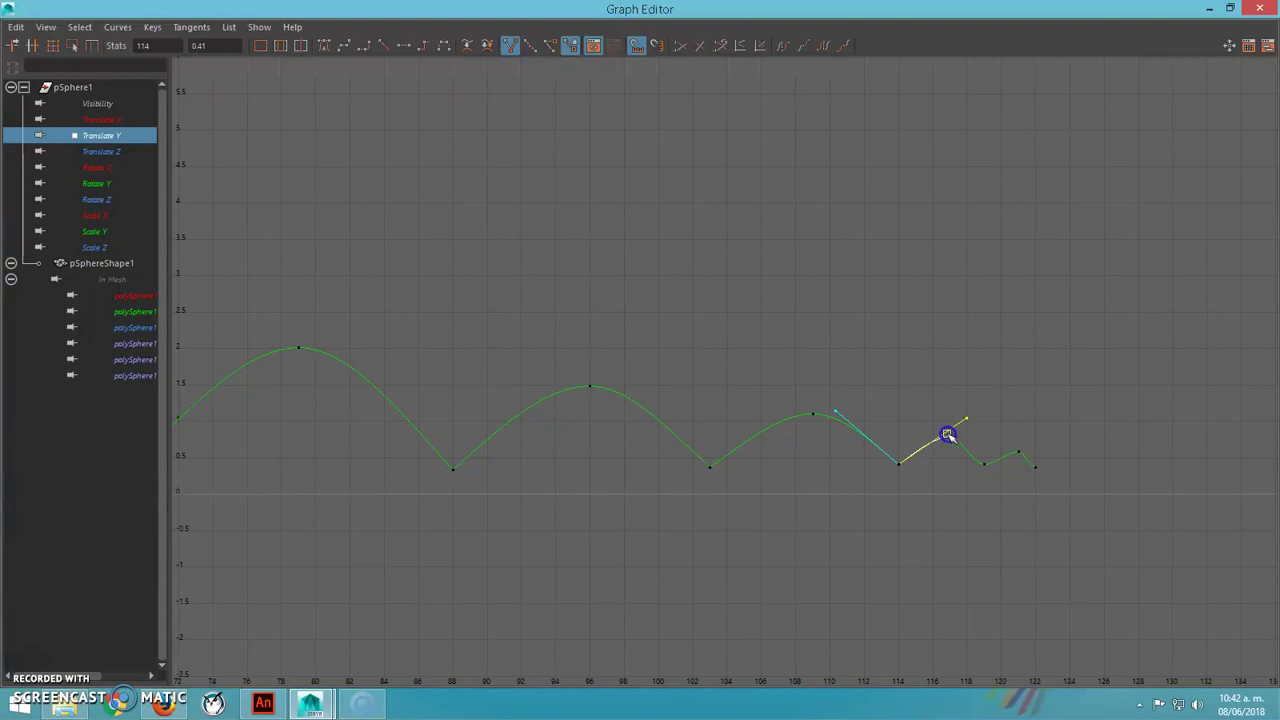
key("f")
left_click_drag(646, 586, 674, 514)
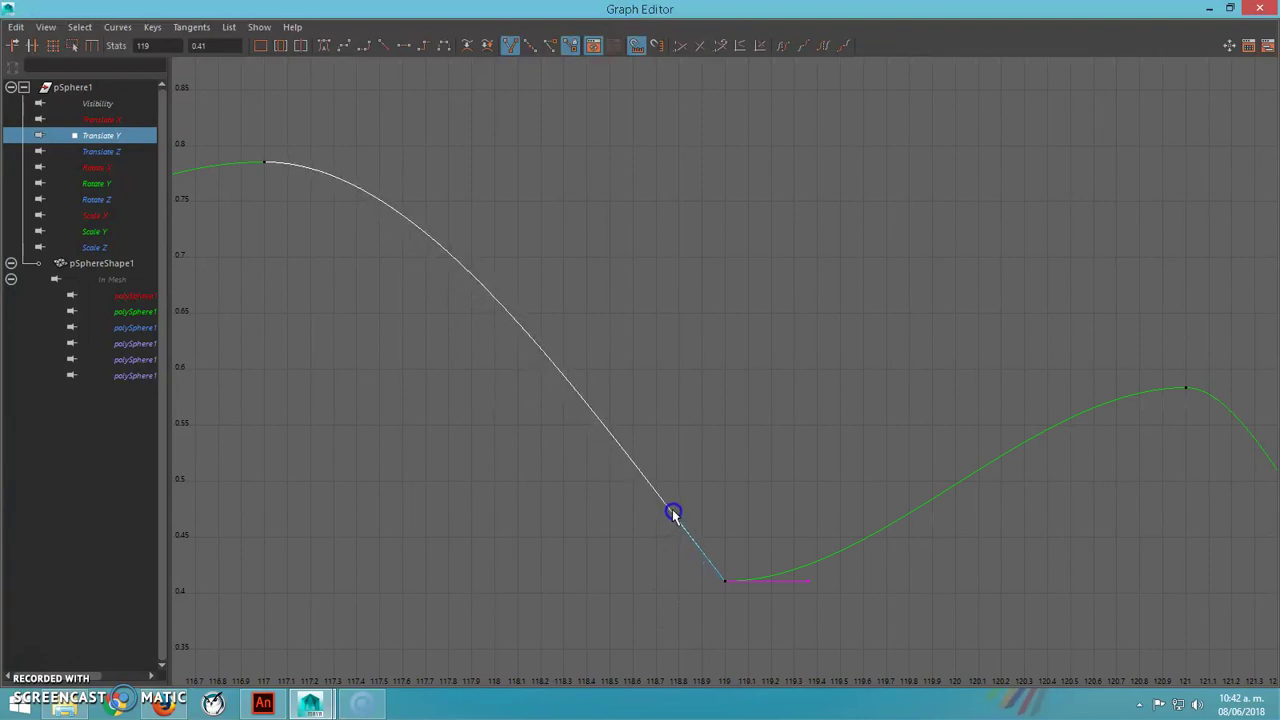
left_click_drag(806, 581, 809, 540)
- Steepen only the incoming tangent of the last Translate Y key at frame 122
middle_click_drag(846, 566, 680, 480, "alt")
left_click_drag(847, 546, 853, 571)
left_click_drag(745, 546, 765, 573)
left_click(845, 557)
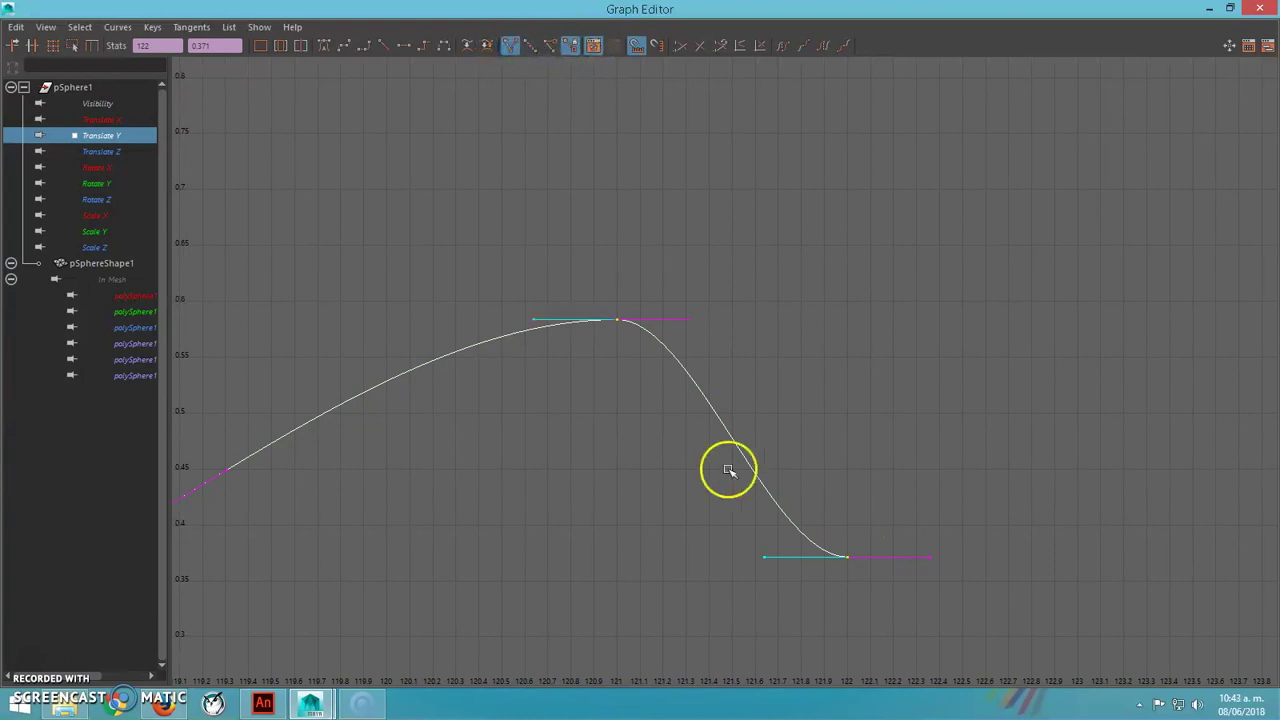
left_click_drag(754, 549, 774, 571)
middle_click_drag(775, 572, 806, 497)
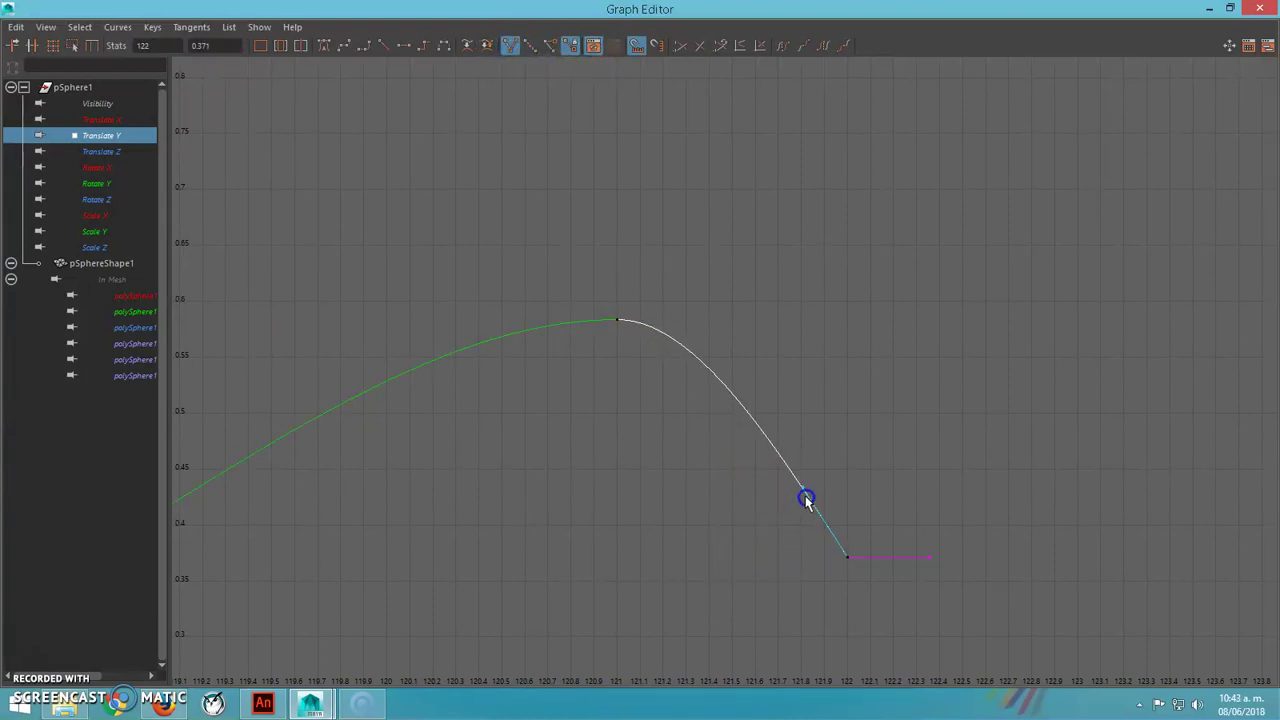
- Close the Graph Editor and scrub the bounce animation to frame 189 in the front view
key("a")
scroll(875, 458, "down", 10)
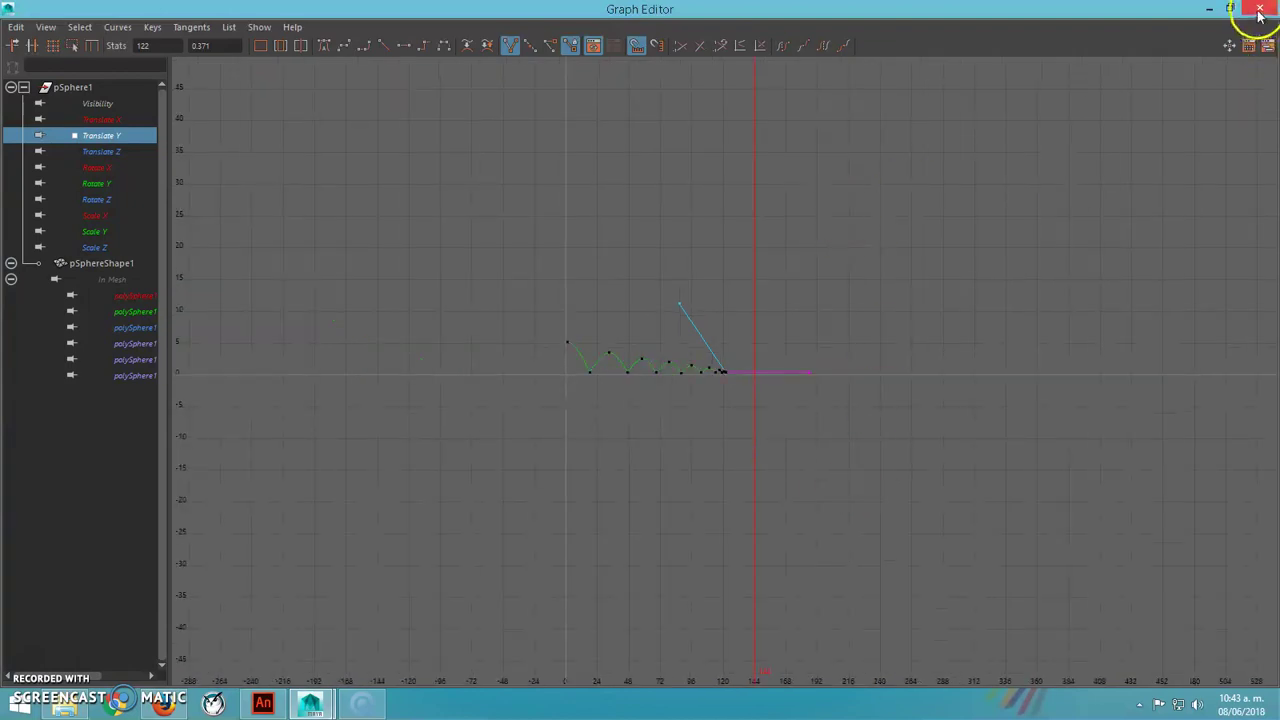
left_click(1260, 10)
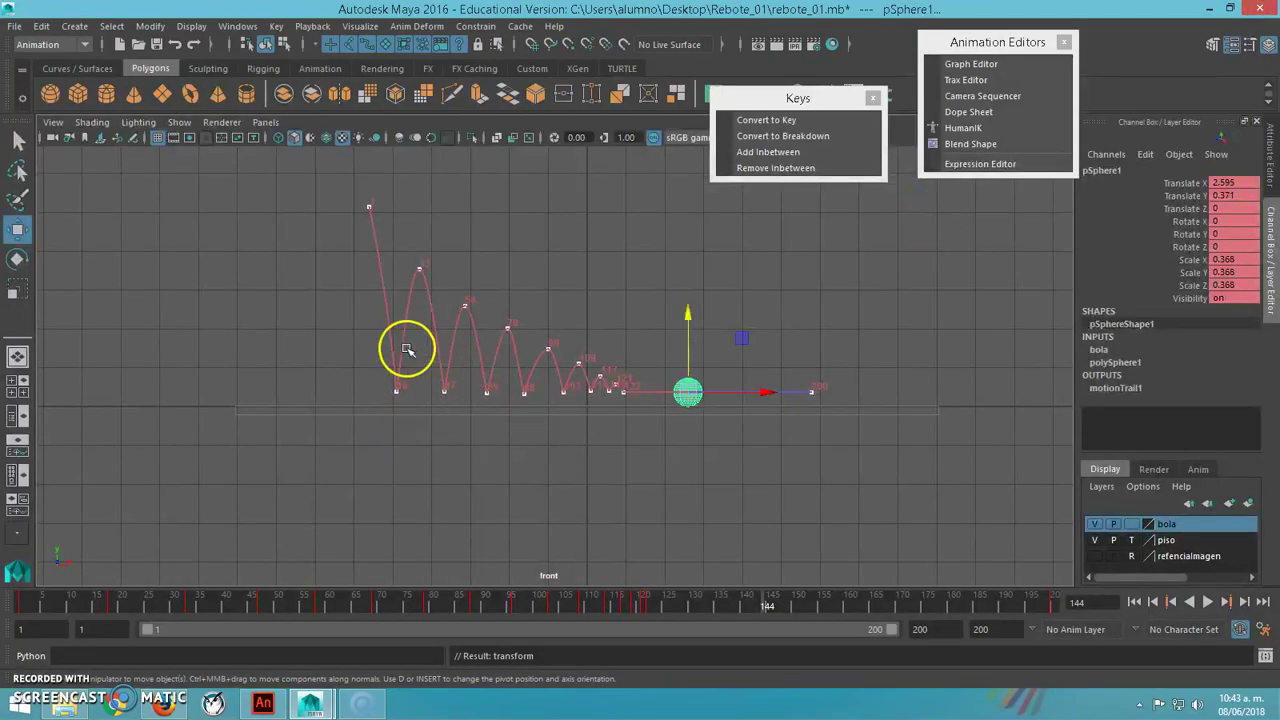
left_click_drag(496, 598, 1001, 537)
scroll(838, 388, "up", 2)
scroll(837, 388, "up", 1)
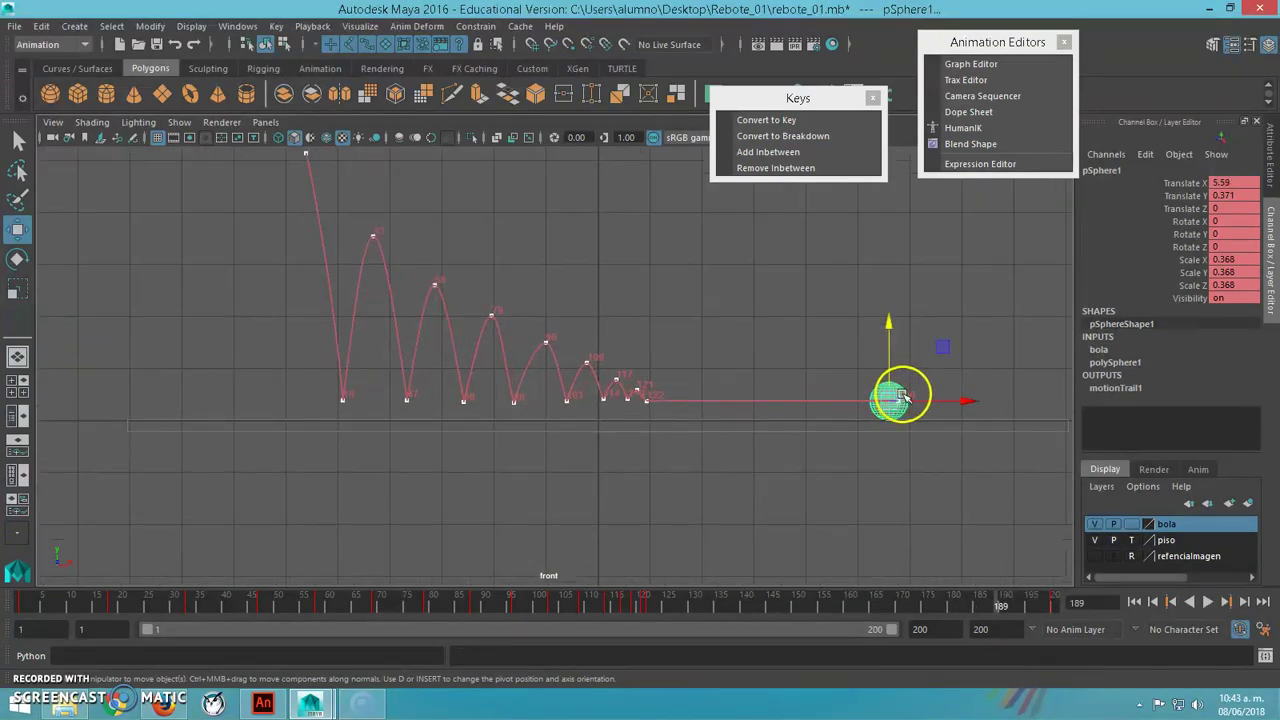
- Assign a new Blinn material to the ball
scroll(960, 408, "up", 1)
key("f")
scroll(723, 409, "down", 5)
scroll(606, 385, "up", 1)
right_click_drag(571, 337, 672, 572)
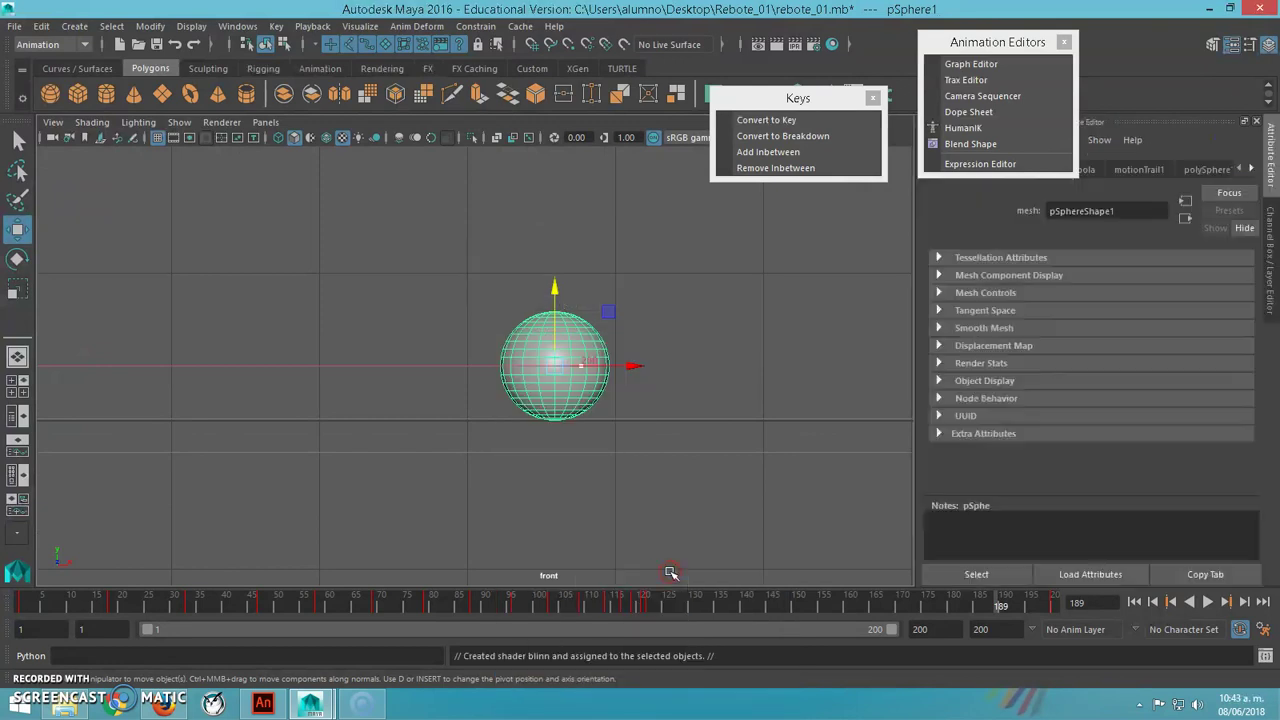
- Close the floating Animation Editors and Keys menus
left_click_drag(1000, 42, 819, 220)
left_click(881, 218)
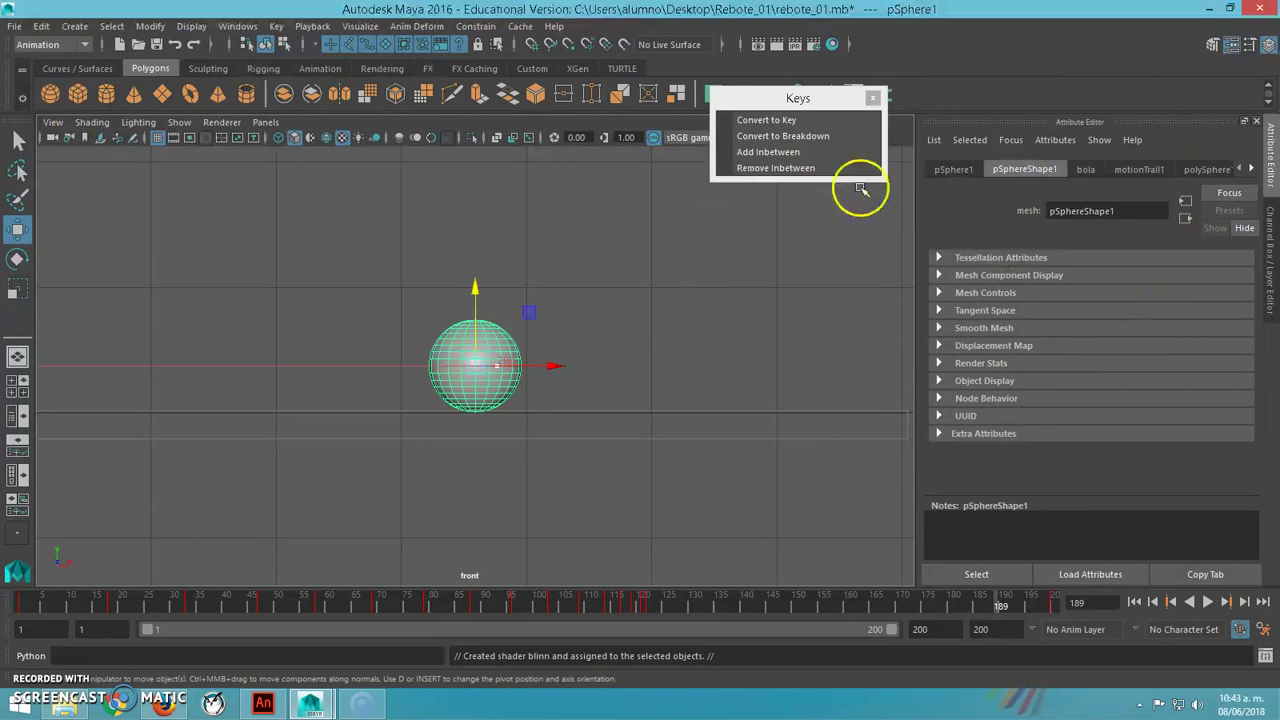
left_click(873, 97)
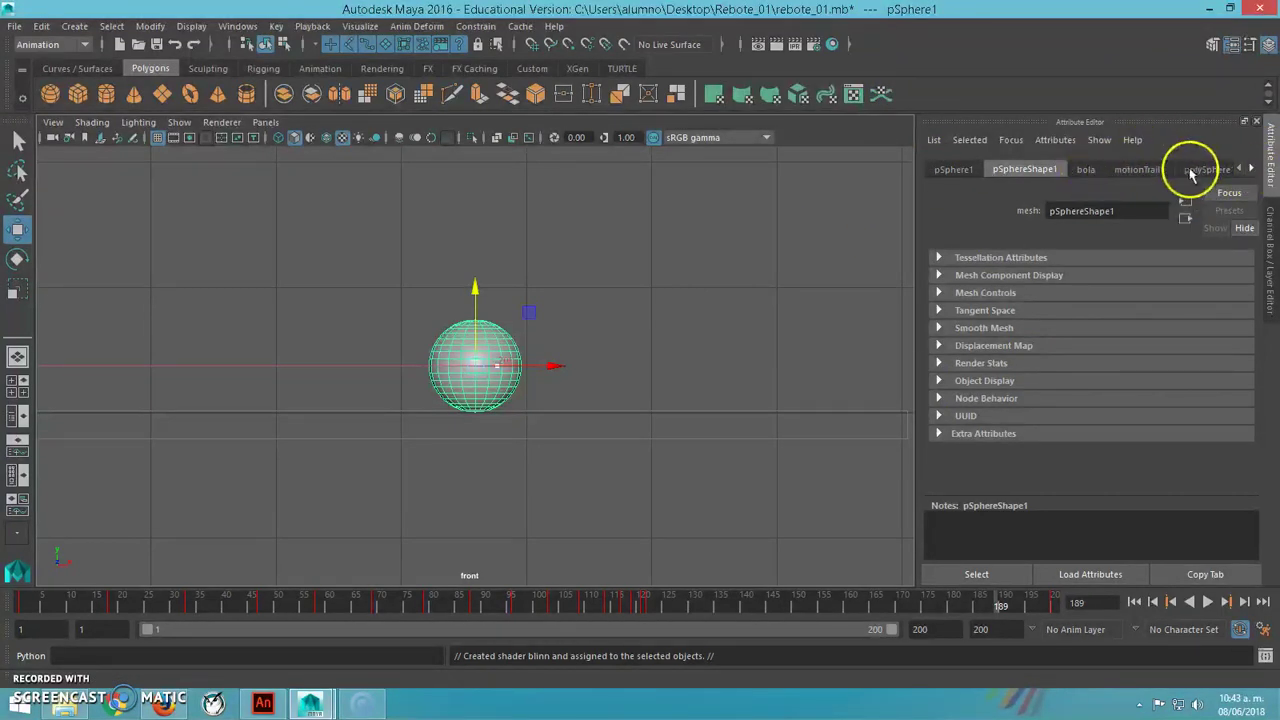
- Map a Checker texture to the Color of the ball's blinn1 material and display the ball with textures
left_click(1251, 168)
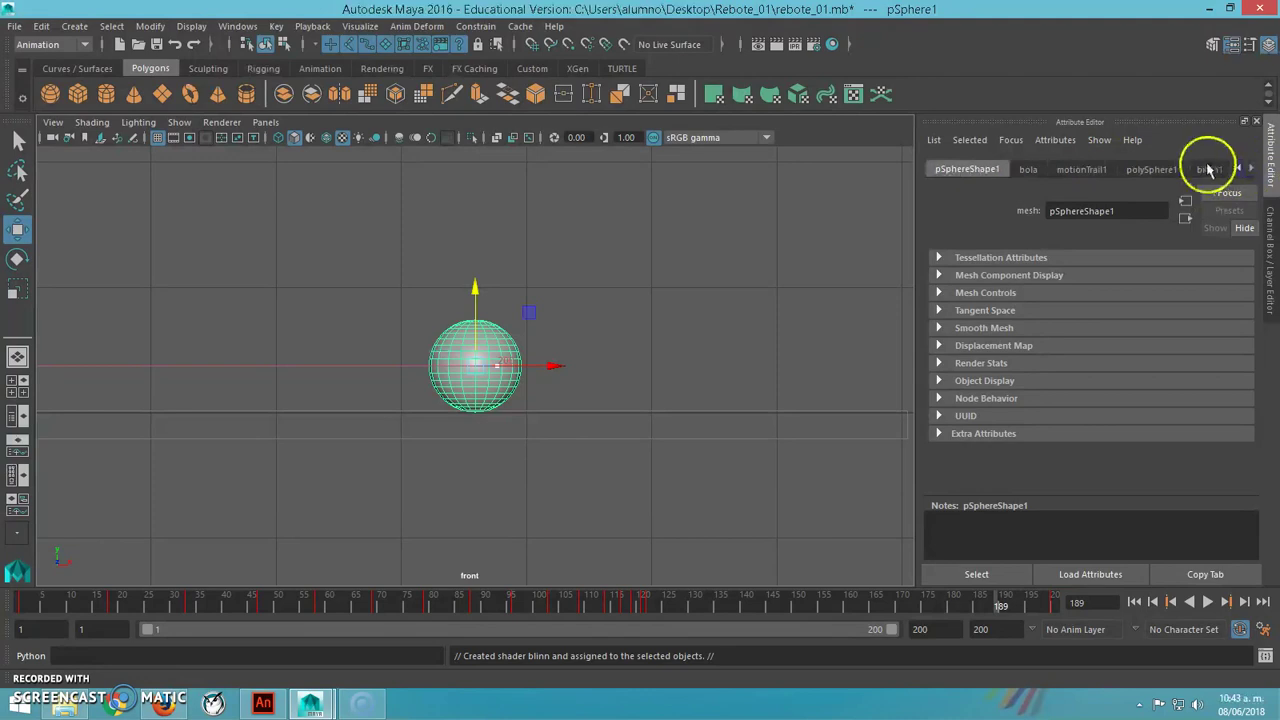
left_click(1206, 170)
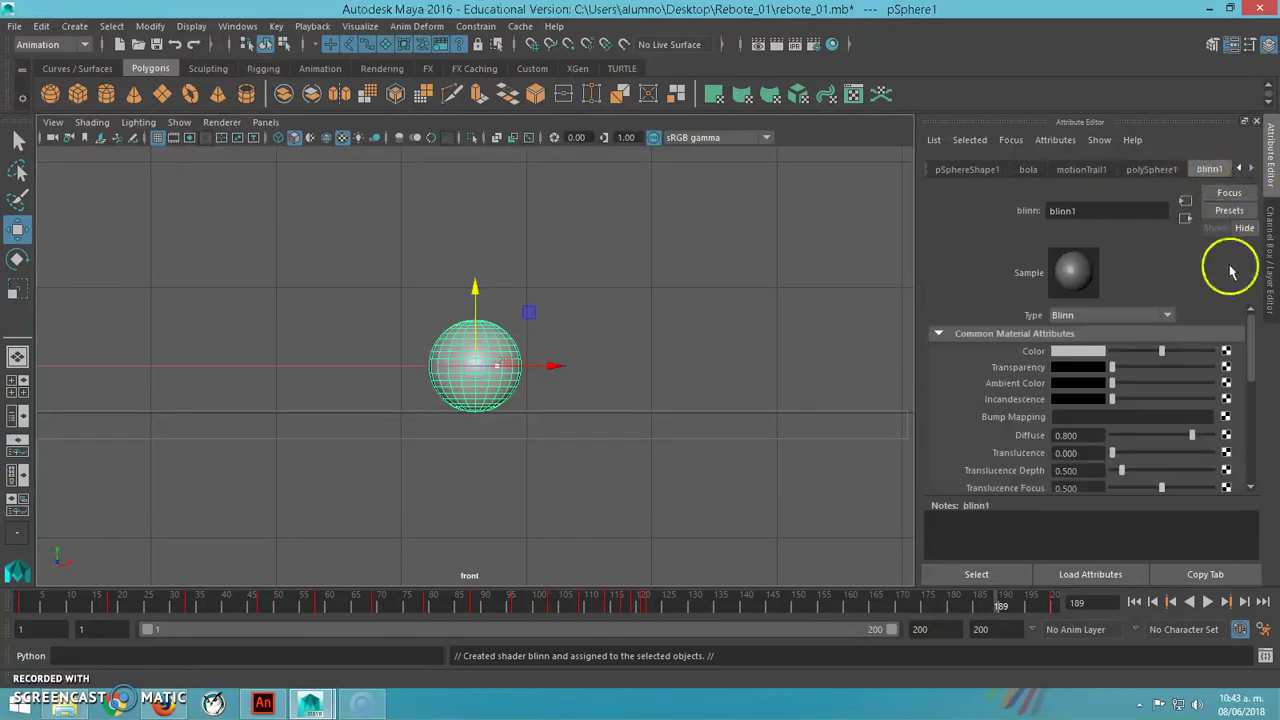
left_click(1227, 352)
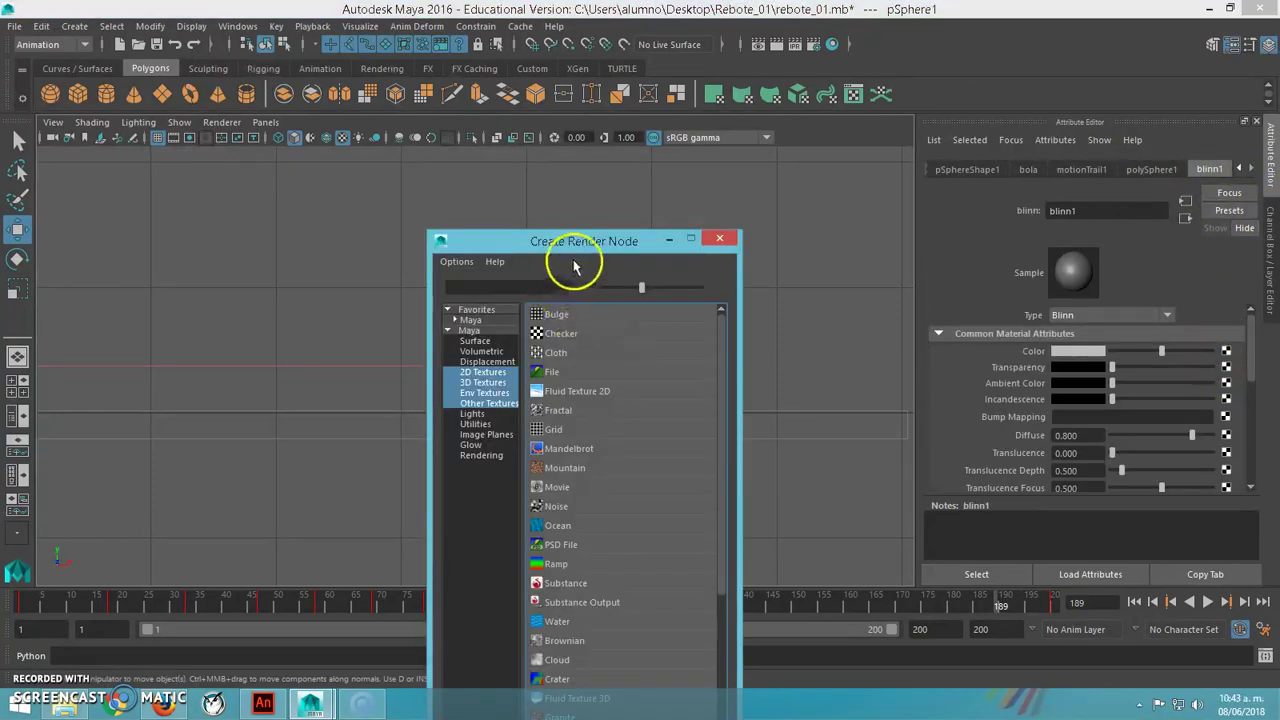
left_click_drag(577, 253, 509, 128)
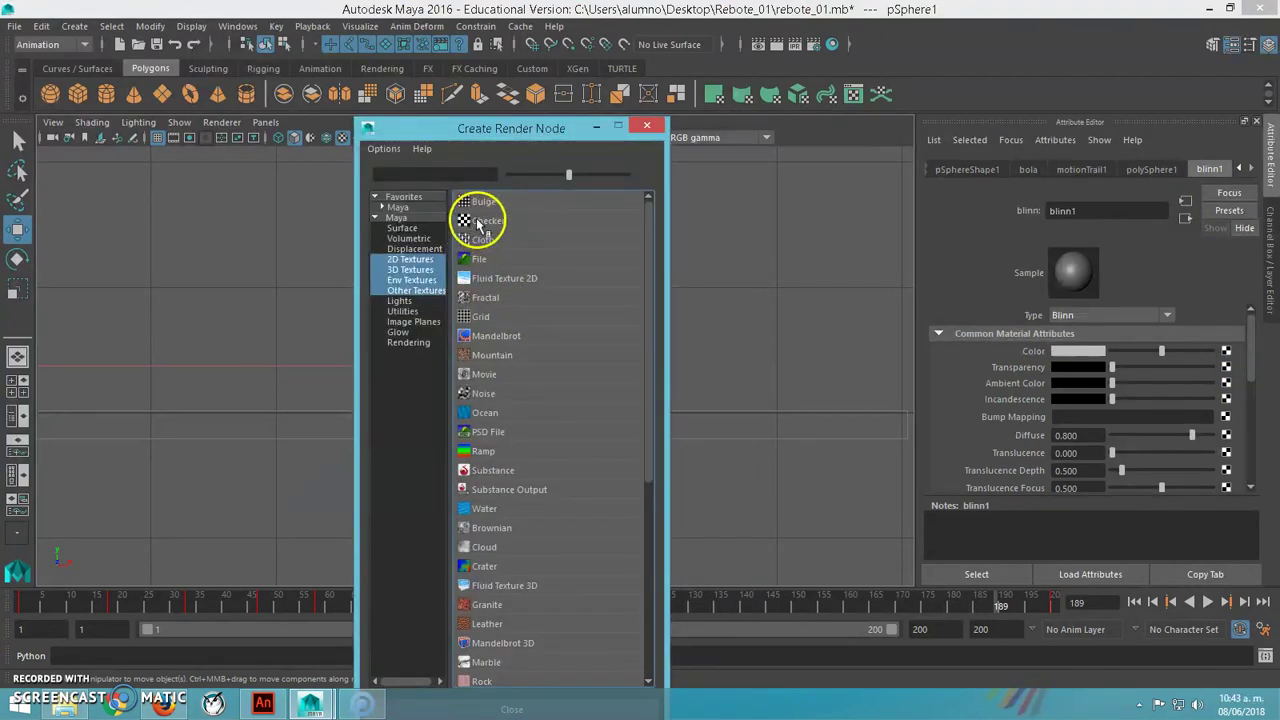
left_click(478, 224)
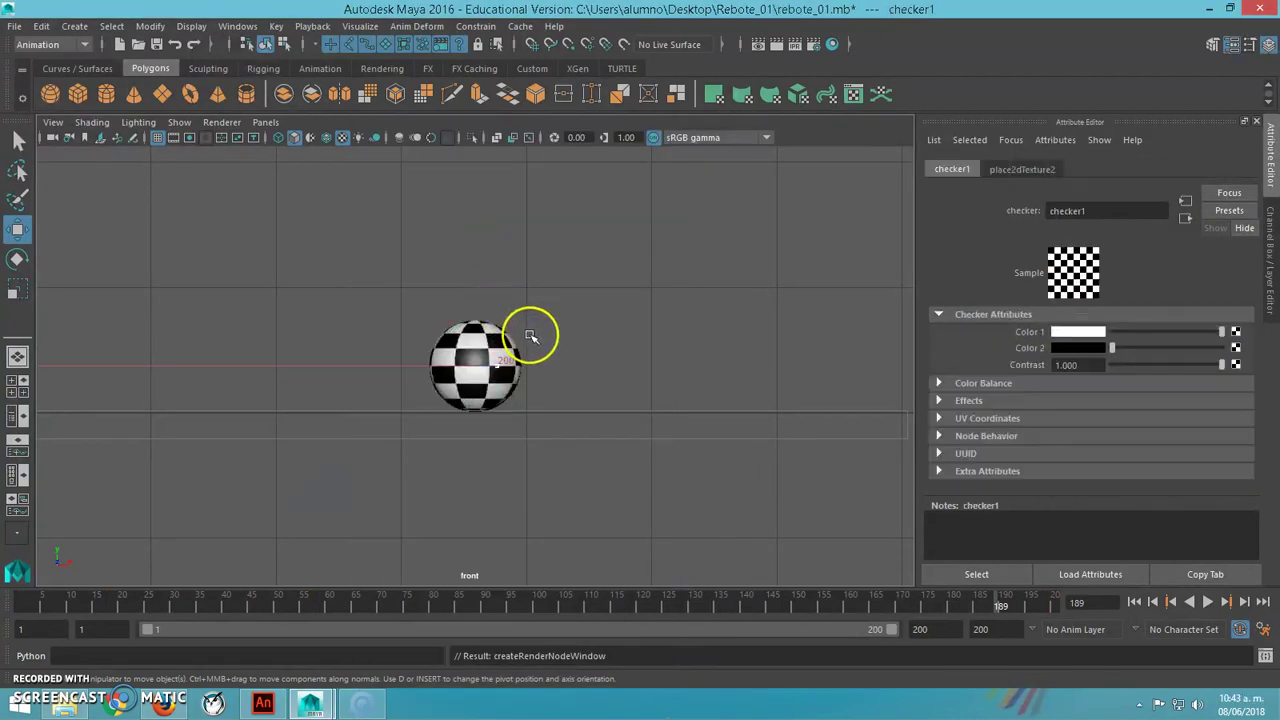
key("5")
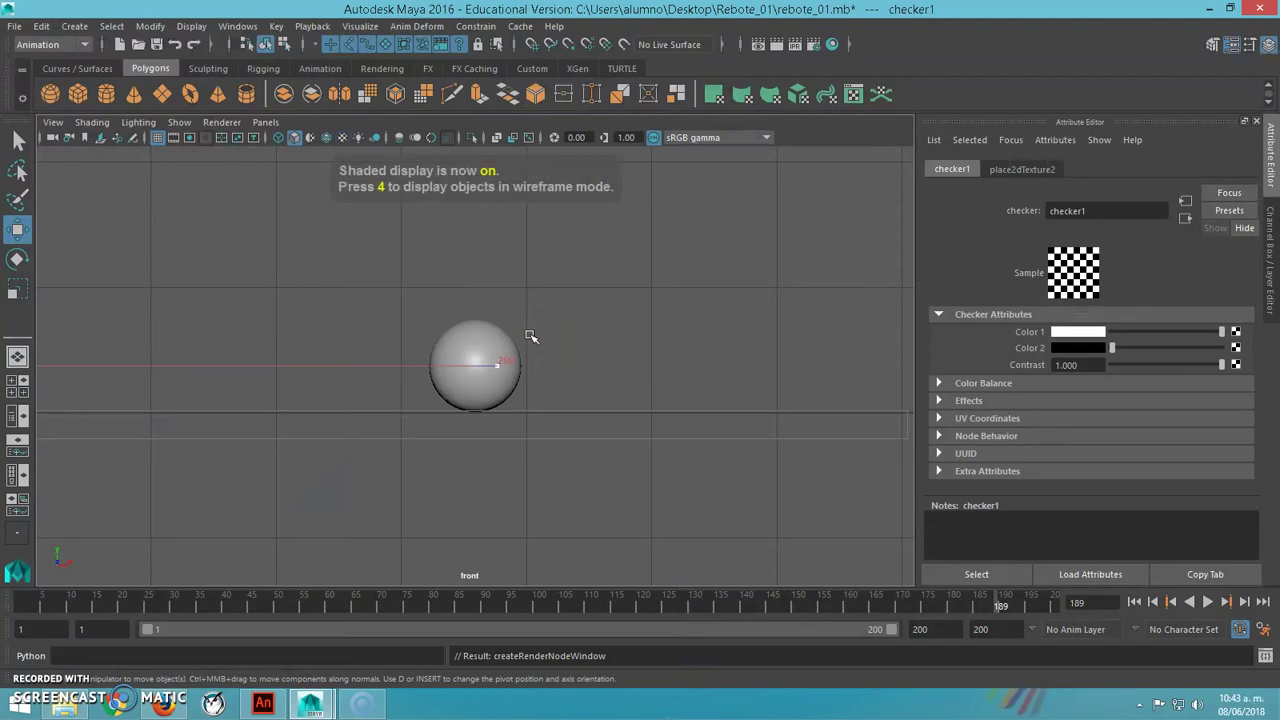
key("6")
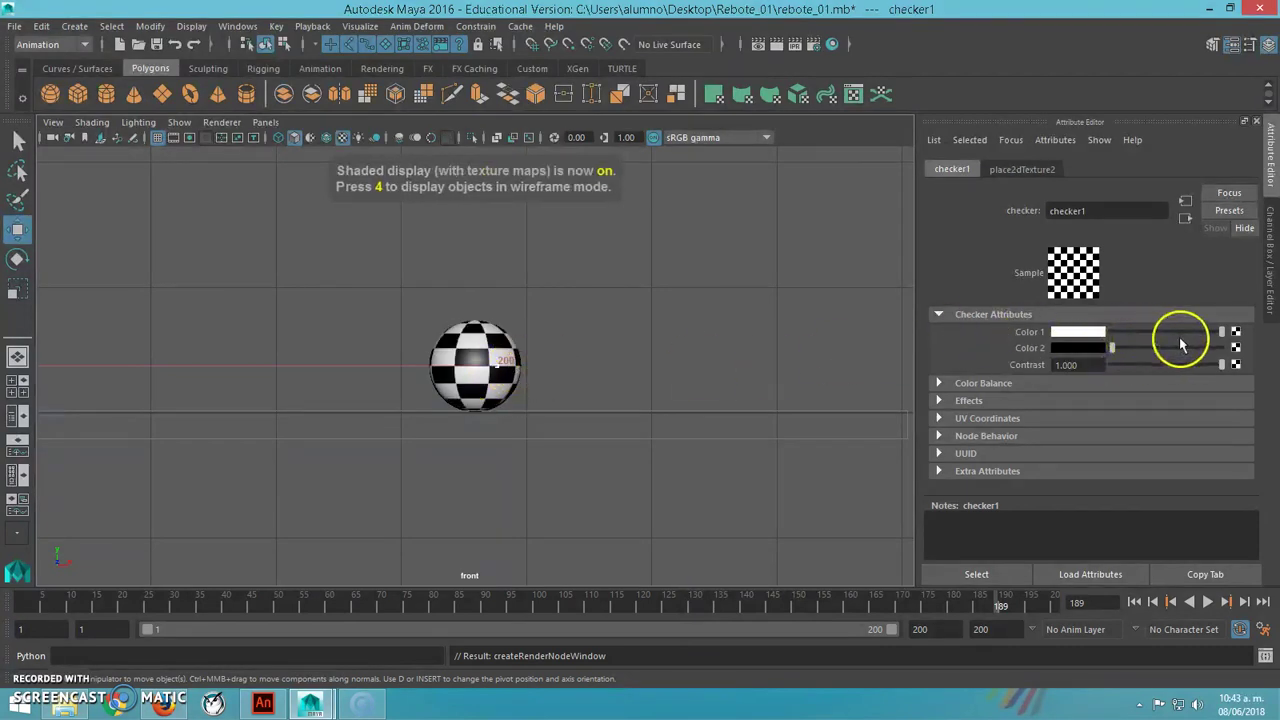
- Set Color 2 of the ball's checker texture to red
left_click(1071, 351)
left_click(1008, 305)
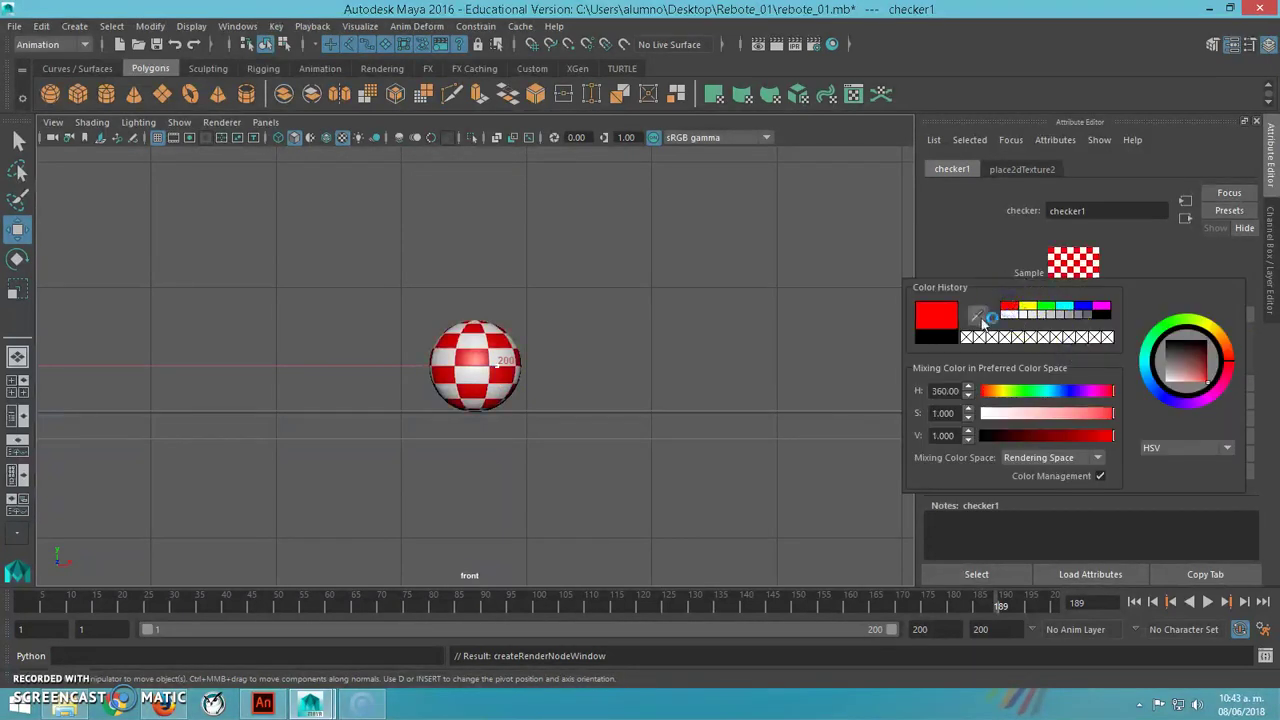
left_click(845, 302)
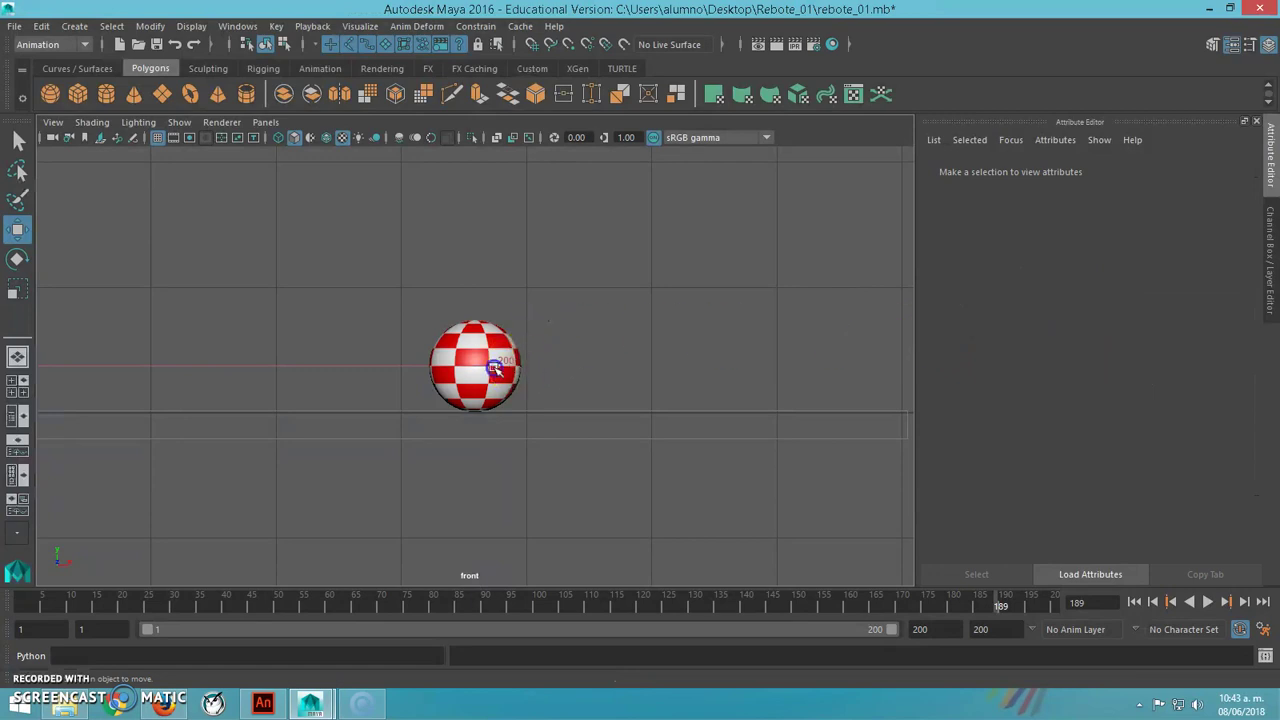
left_click(491, 363)
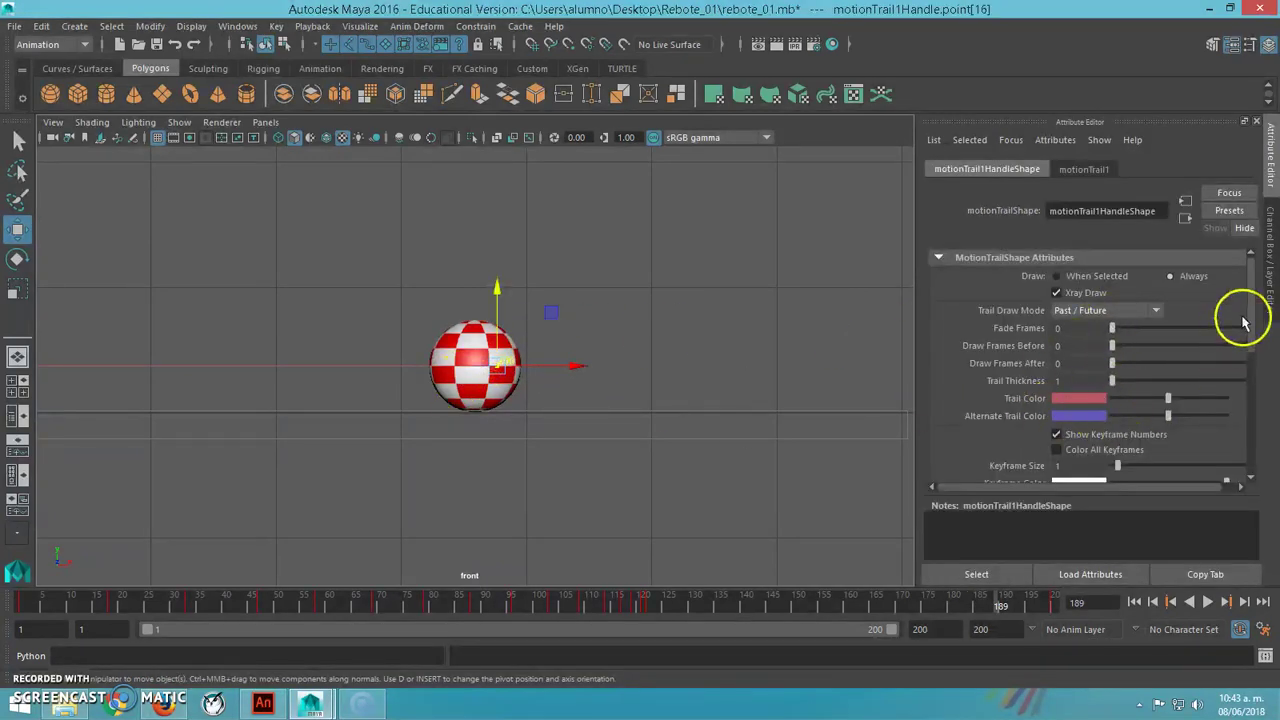
- Select the ball, try lowering the Diffuse of its blinn1 material and undo the change
left_click(674, 314)
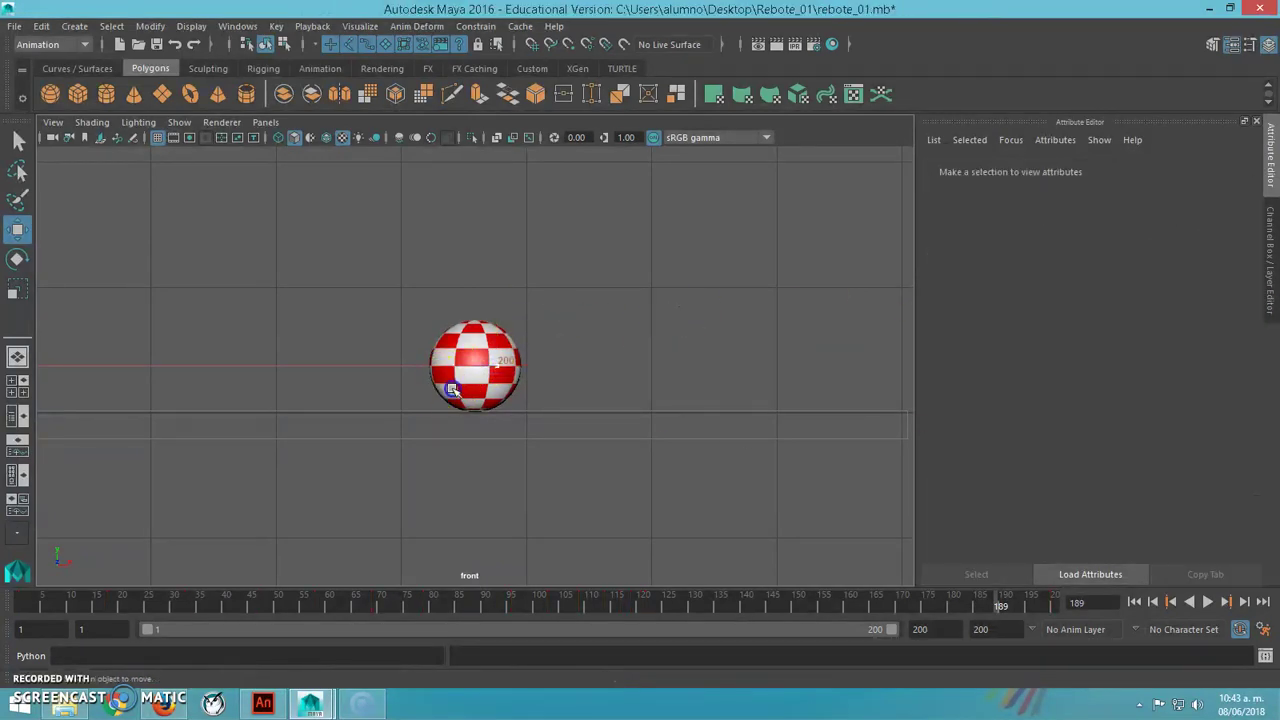
left_click(433, 378)
mouse_move(1249, 337)
left_mouse_down()
mouse_move(1249, 406)
mouse_move(1248, 356)
left_mouse_up()
mouse_move(1181, 411)
left_mouse_down()
mouse_move(1126, 411)
mouse_move(1203, 406)
mouse_move(1121, 411)
mouse_move(1158, 411)
left_mouse_up()
key("ctrl+z")
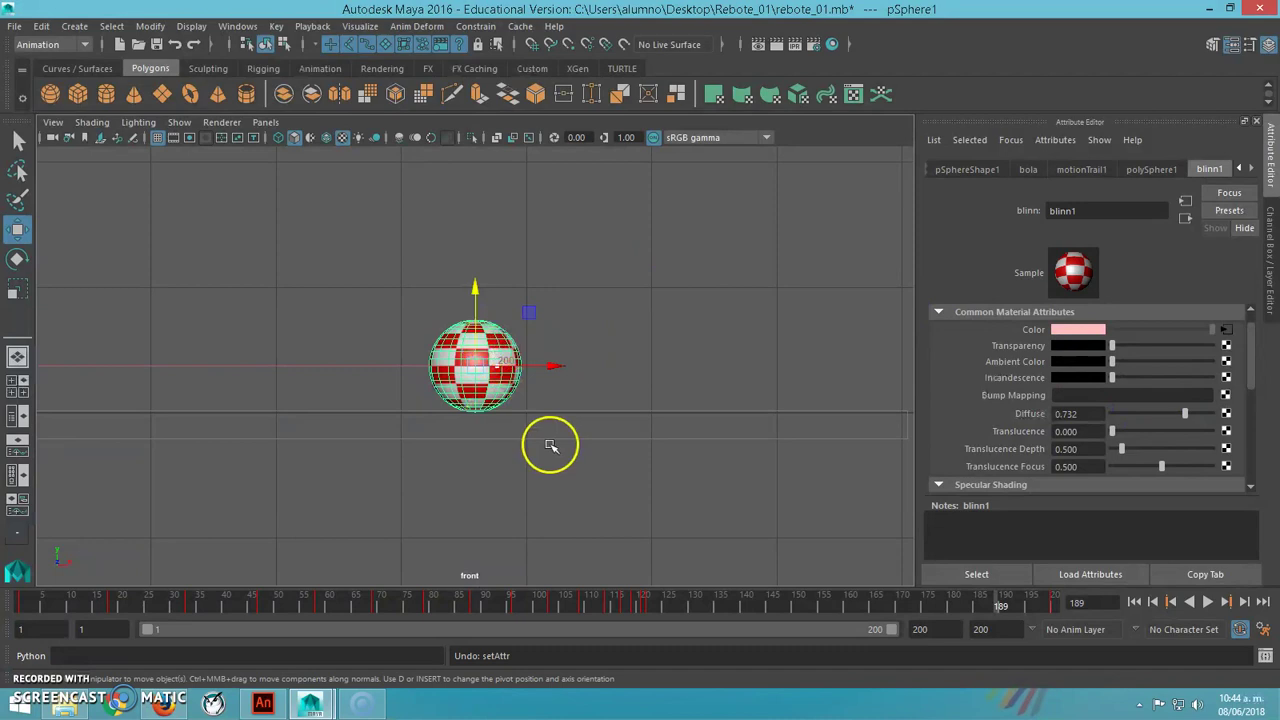
- At frame 200, rotate the ball clockwise about Z, and scrub back to frame 92 to preview the roll
left_click(1055, 605)
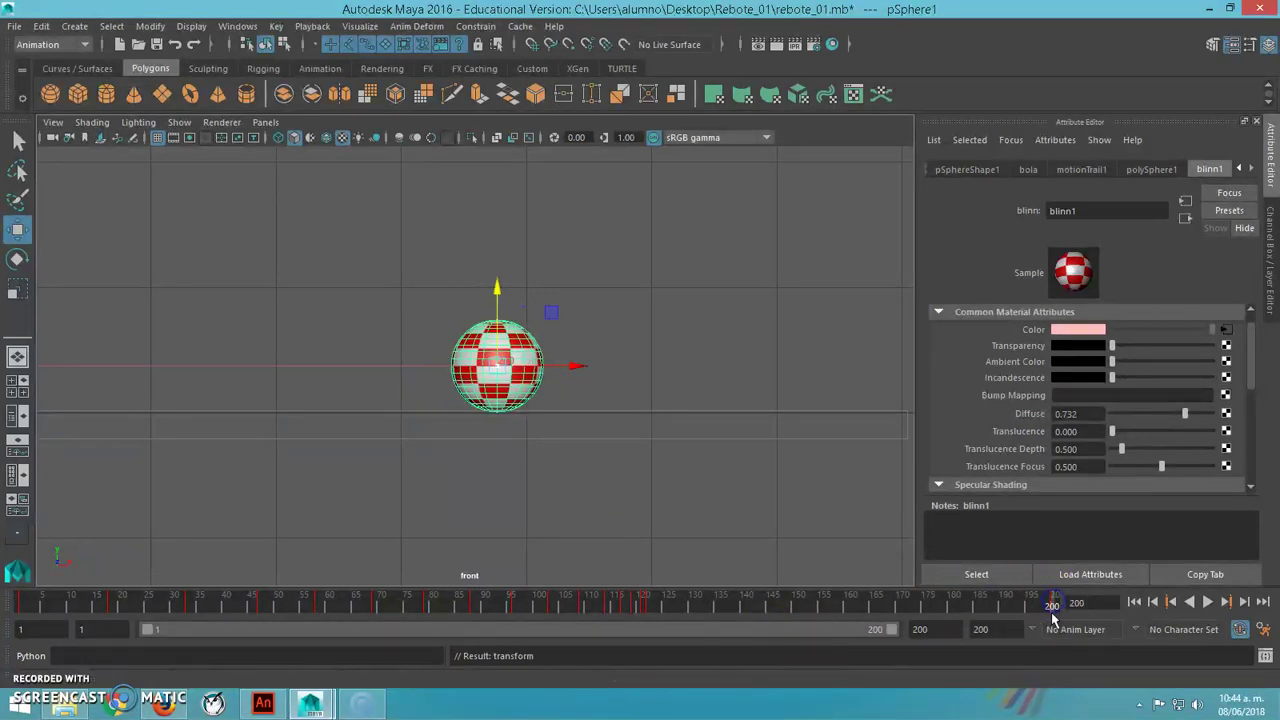
key("e")
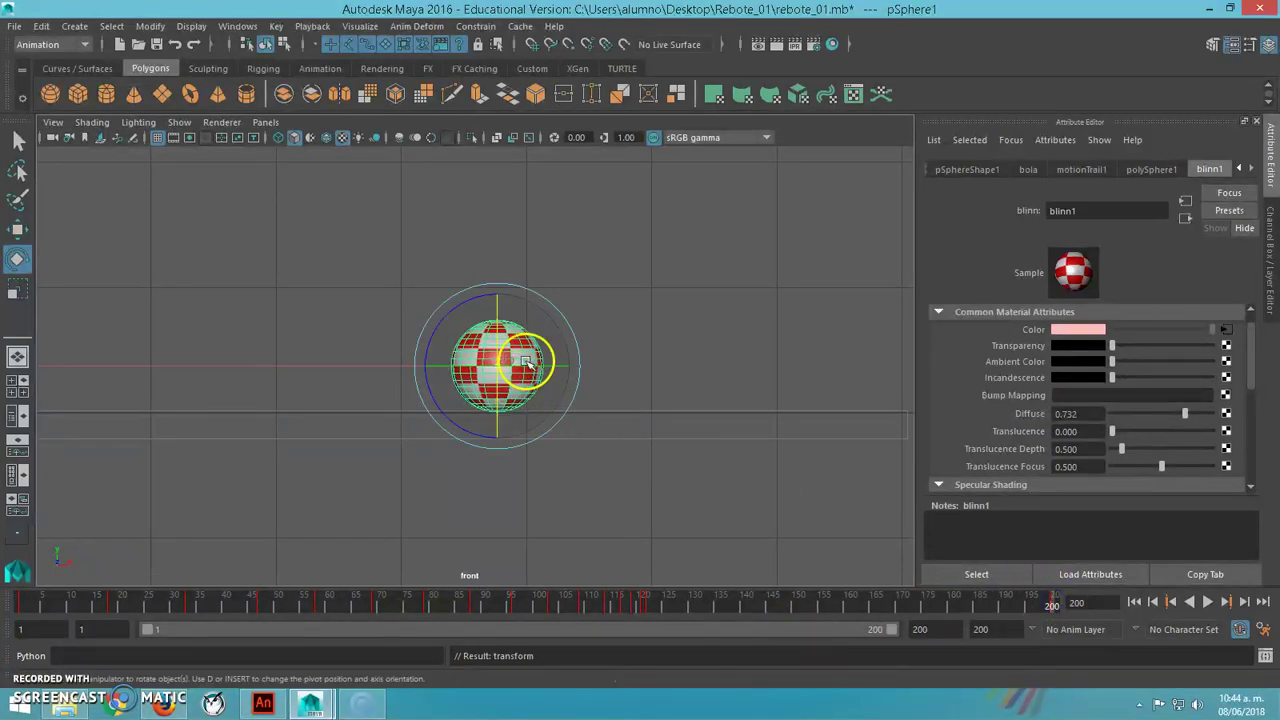
left_click_drag(456, 306, 535, 135)
mouse_move(732, 607)
left_mouse_down()
mouse_move(689, 605)
mouse_move(990, 609)
mouse_move(808, 620)
mouse_move(497, 606)
left_mouse_up()
right_click_drag(523, 506, 522, 386, "alt")
scroll(522, 386, "down", 3)
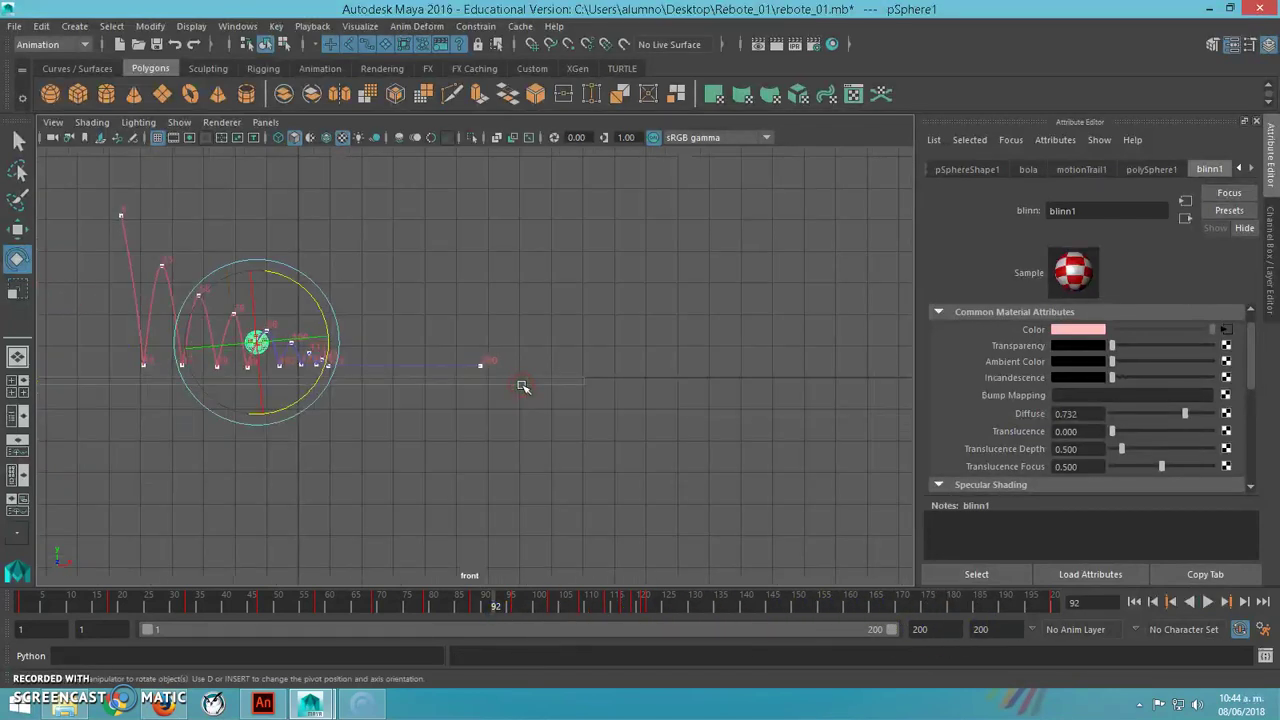
- Deselect the ball and hide Motion Trails in the front view
left_click(268, 436)
scroll(260, 408, "up", 2)
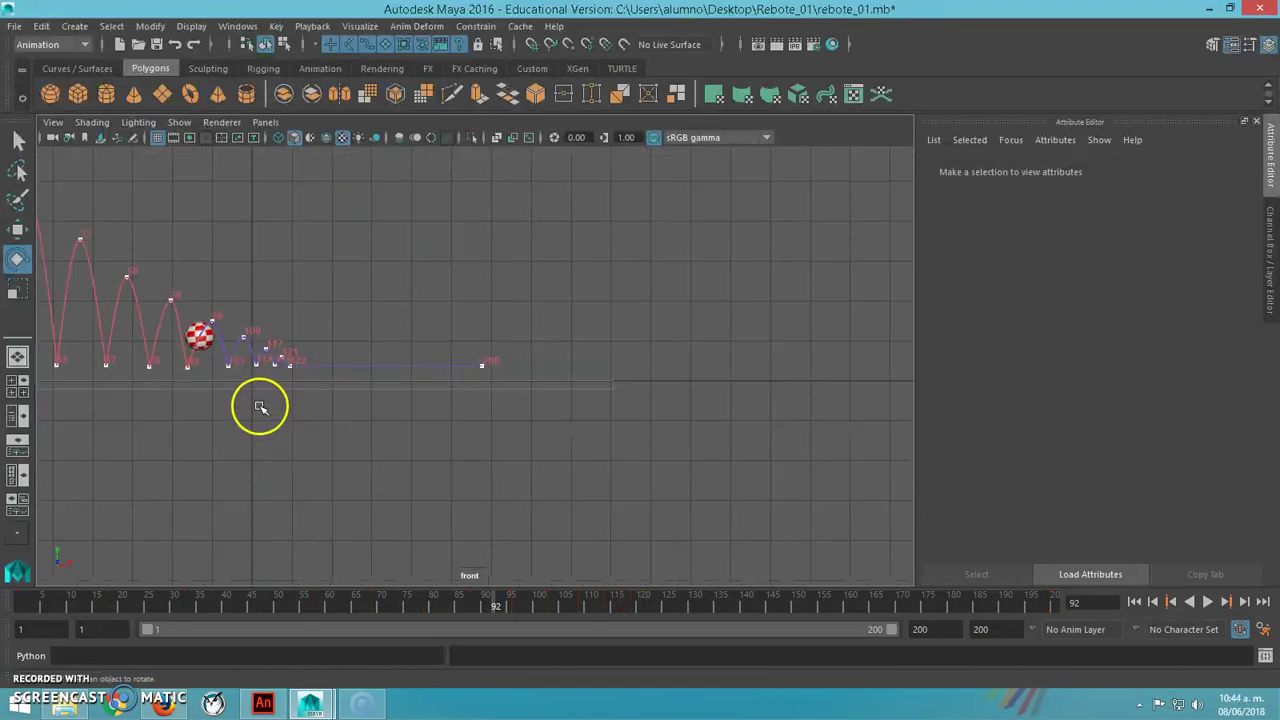
middle_click_drag(300, 346, 543, 397, "alt")
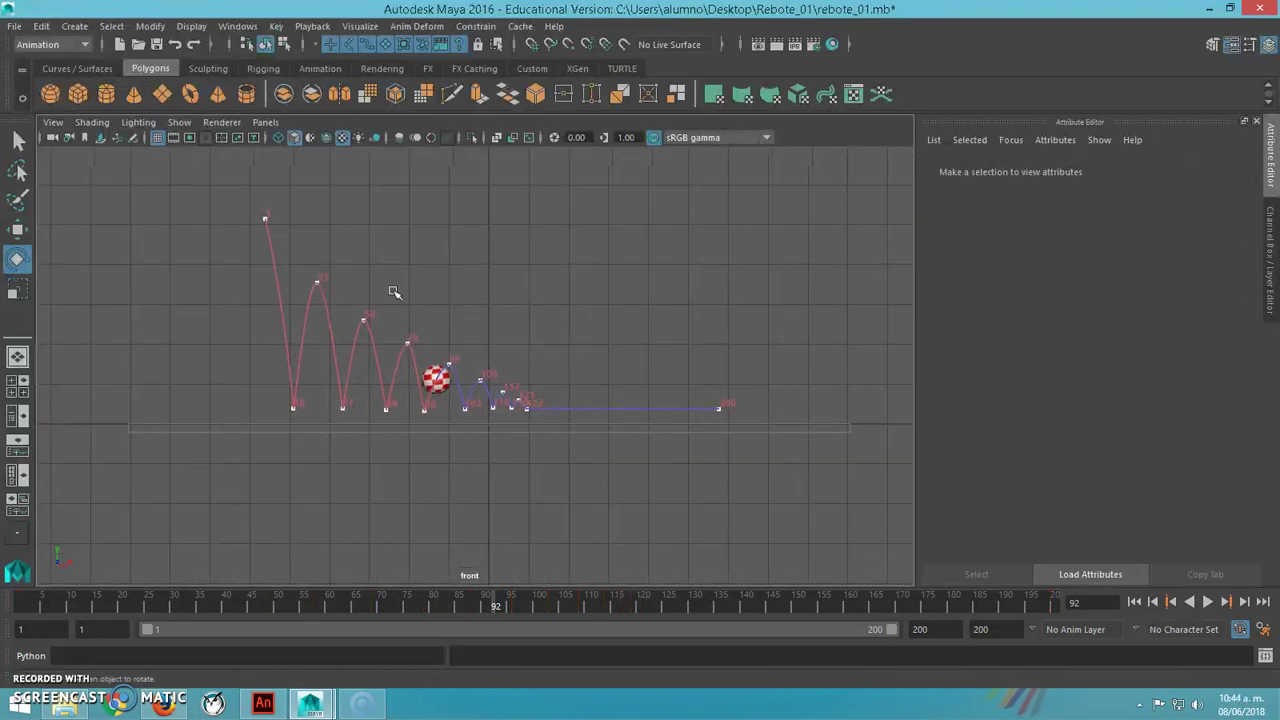
left_click(182, 122)
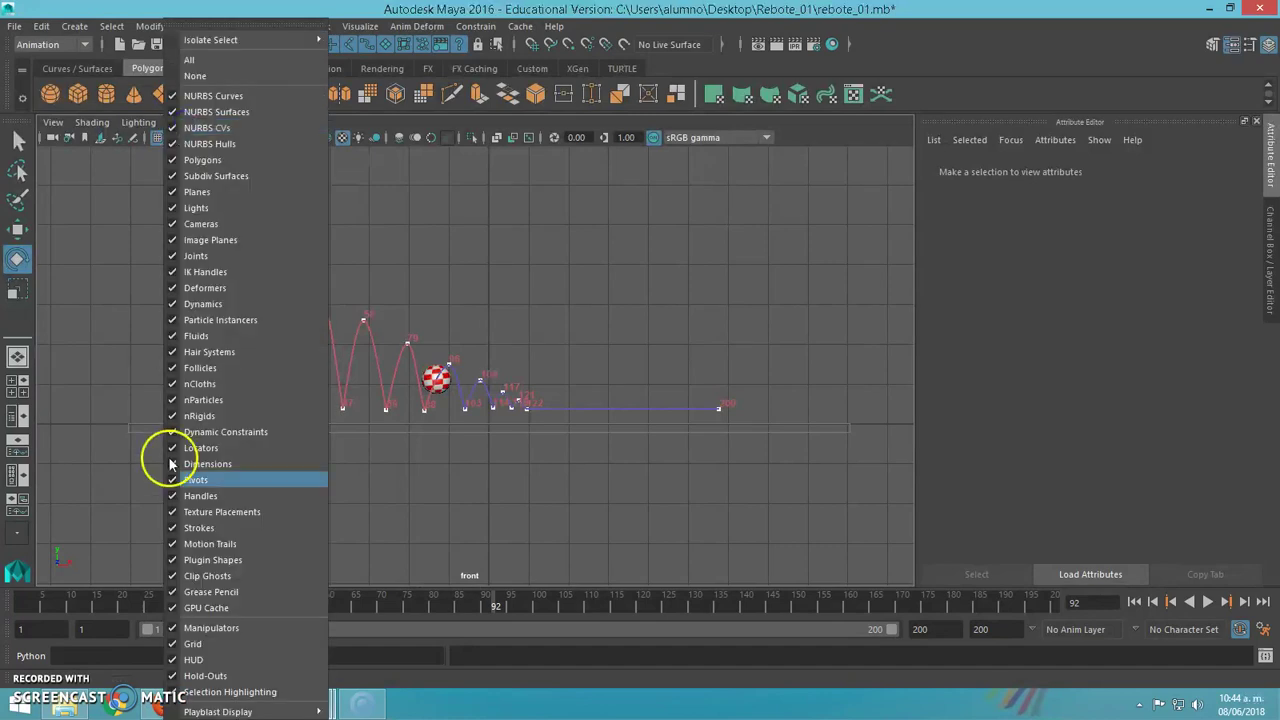
left_click(169, 543)
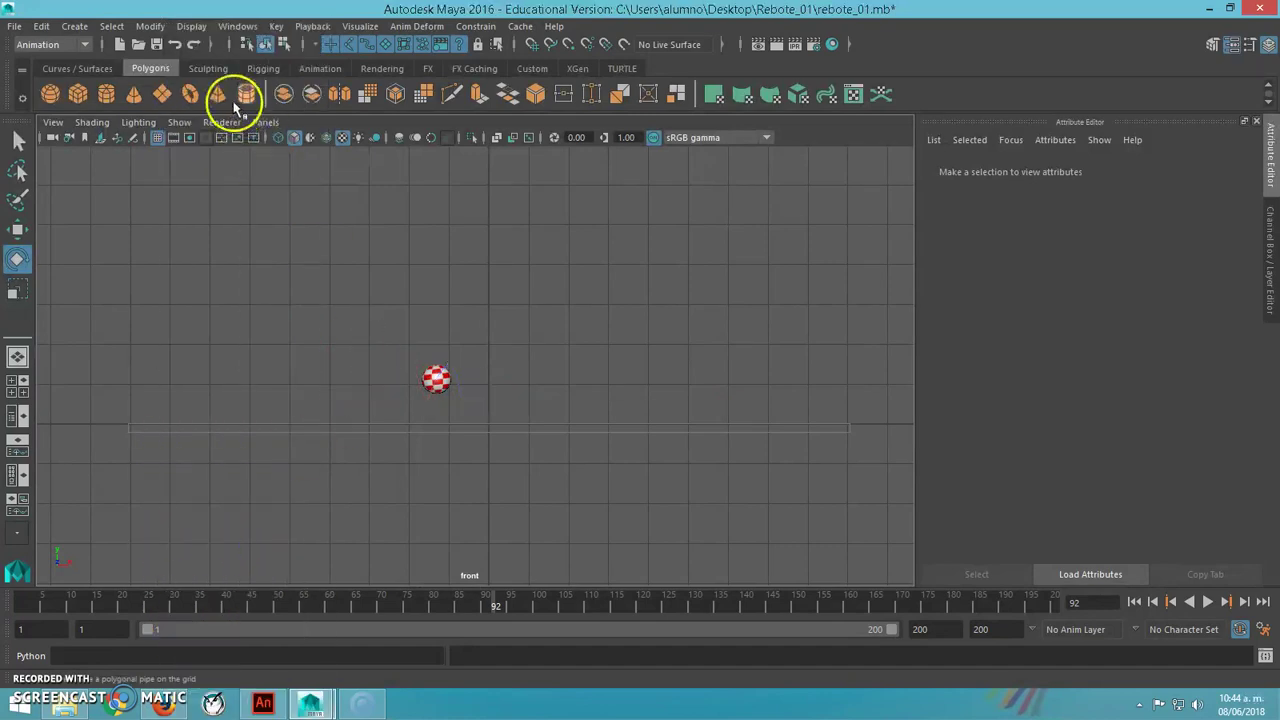
left_click(178, 123)
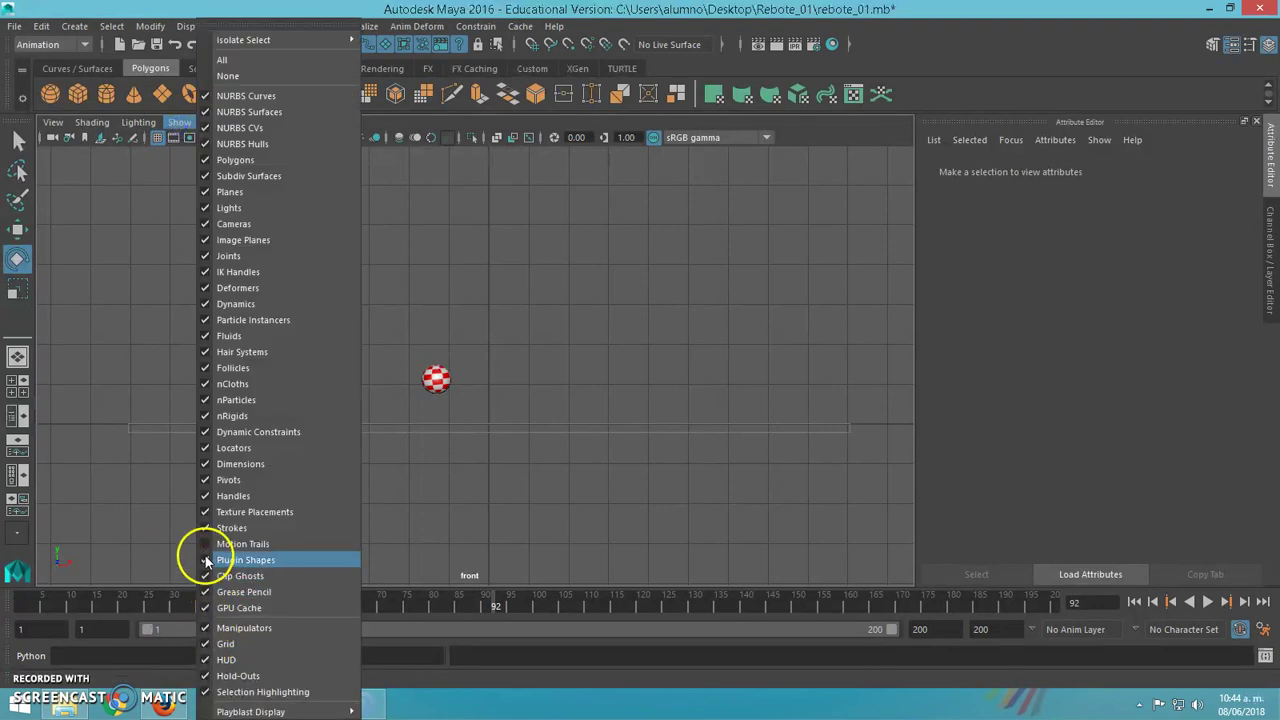
left_click(492, 247)
- Scrub the timeline from frame 1 to frame 142 to check how the ball spins through its bounces
left_click(451, 388)
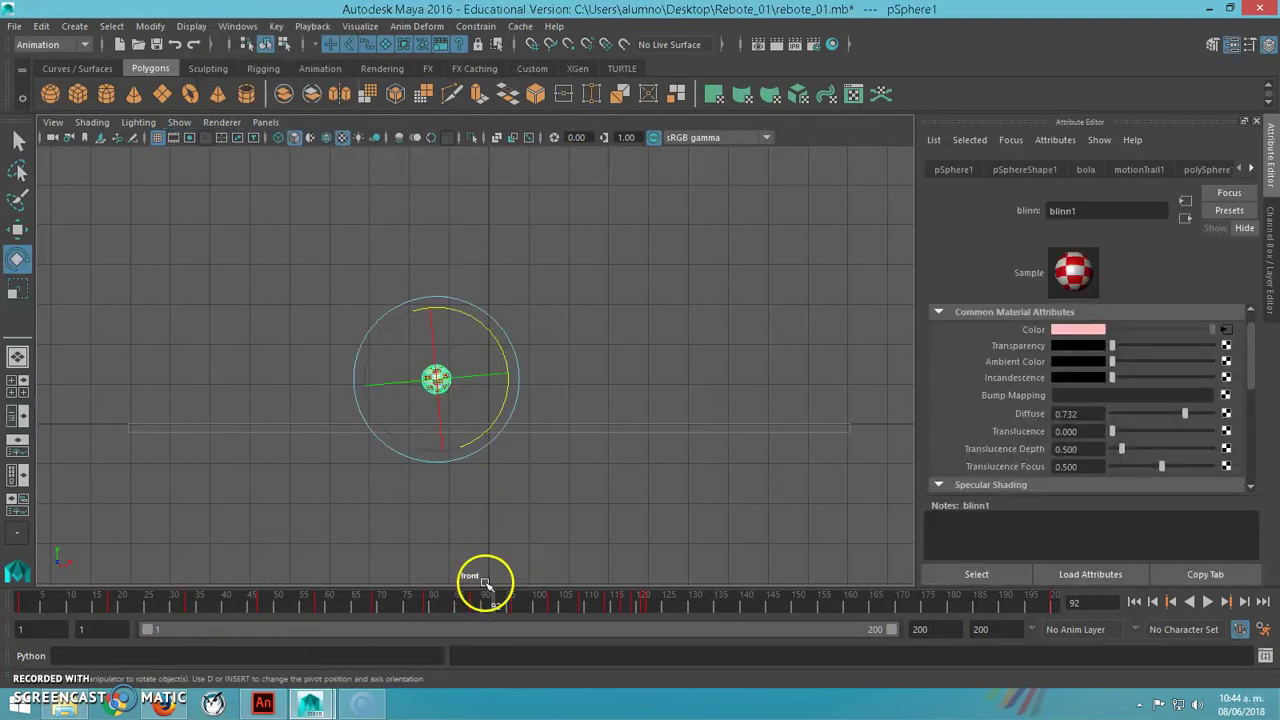
left_click(542, 578)
left_click(606, 604)
left_click_drag(610, 608, 25, 505)
left_click(262, 219)
mouse_move(313, 215)
left_mouse_down()
mouse_move(340, 223)
mouse_move(338, 237)
mouse_move(337, 223)
left_mouse_up()
left_click(324, 529)
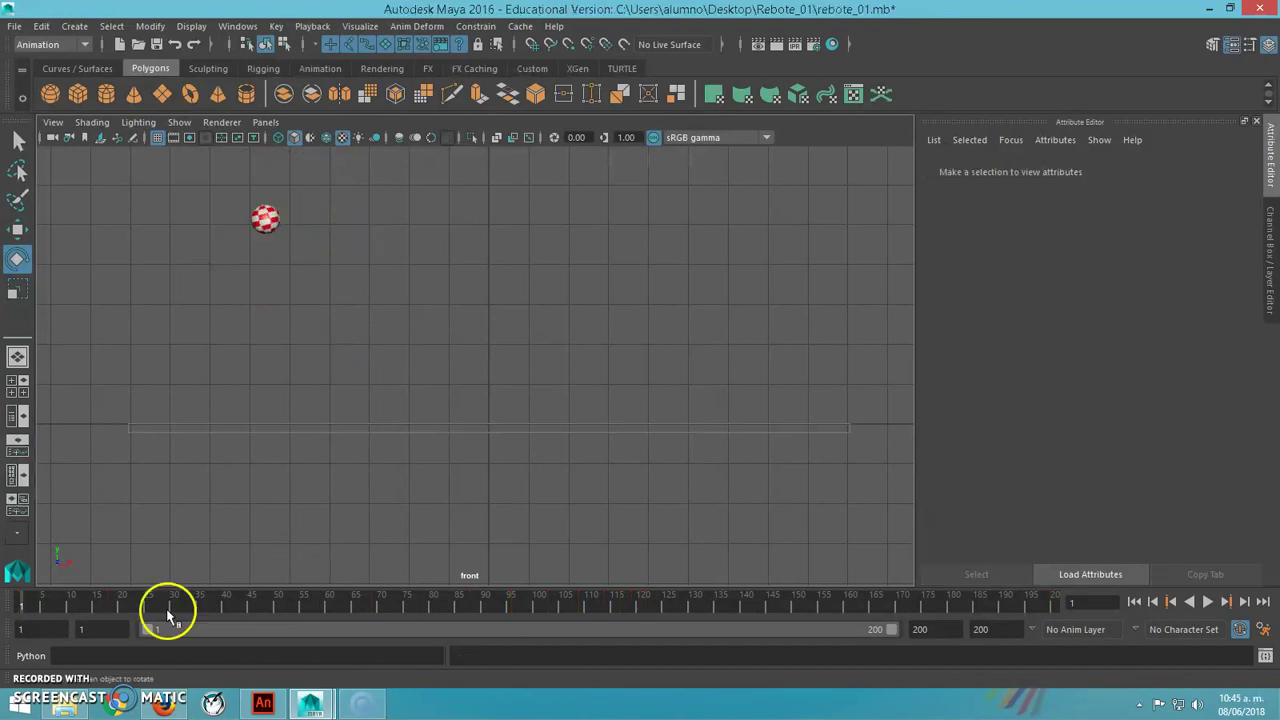
left_click_drag(47, 601, 355, 601)
left_click_drag(545, 603, 625, 605)
left_click_drag(707, 623, 754, 635)
- Select the ball and set a keyframe on it at frame 122
left_click(591, 421)
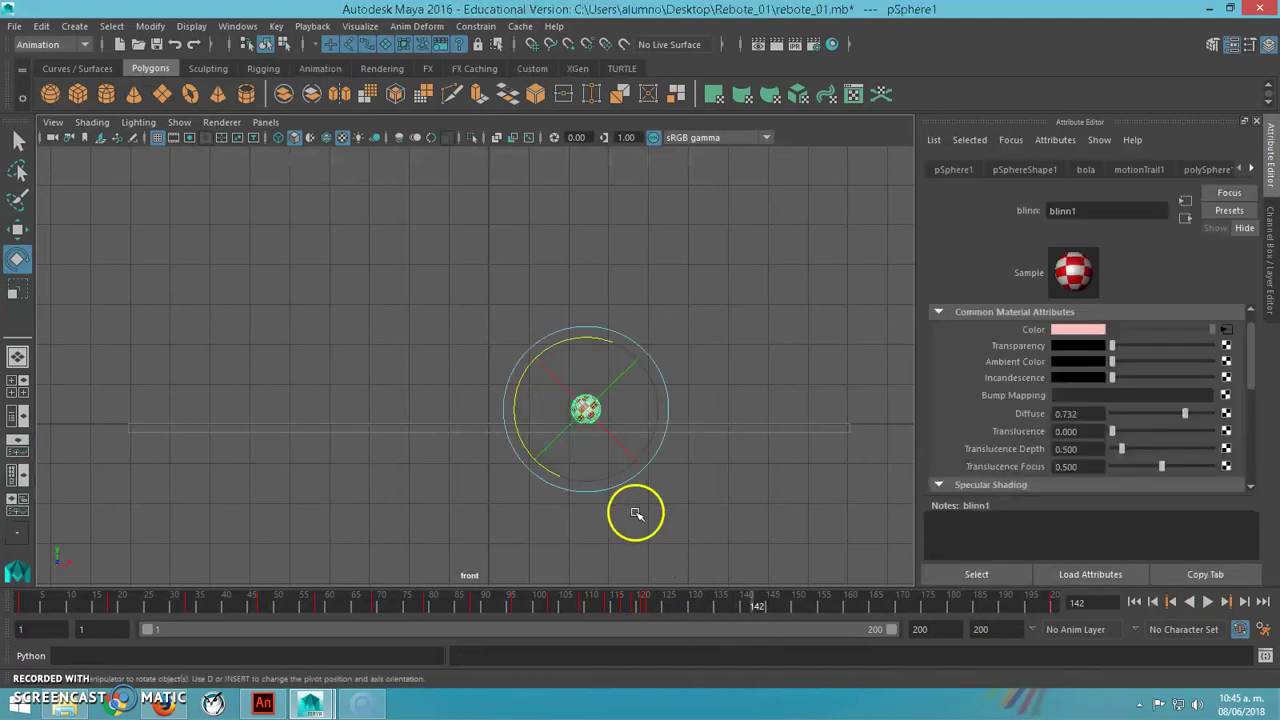
left_click(650, 610)
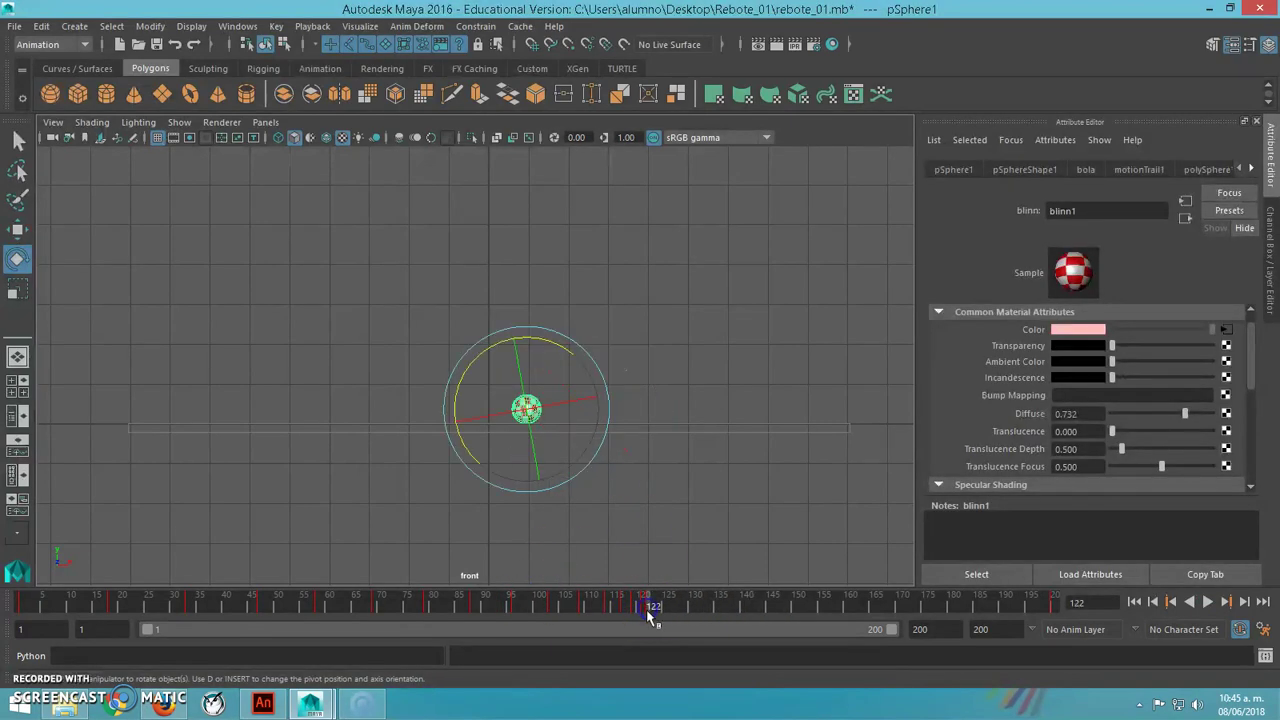
left_click_drag(650, 604, 651, 598)
left_click(651, 608)
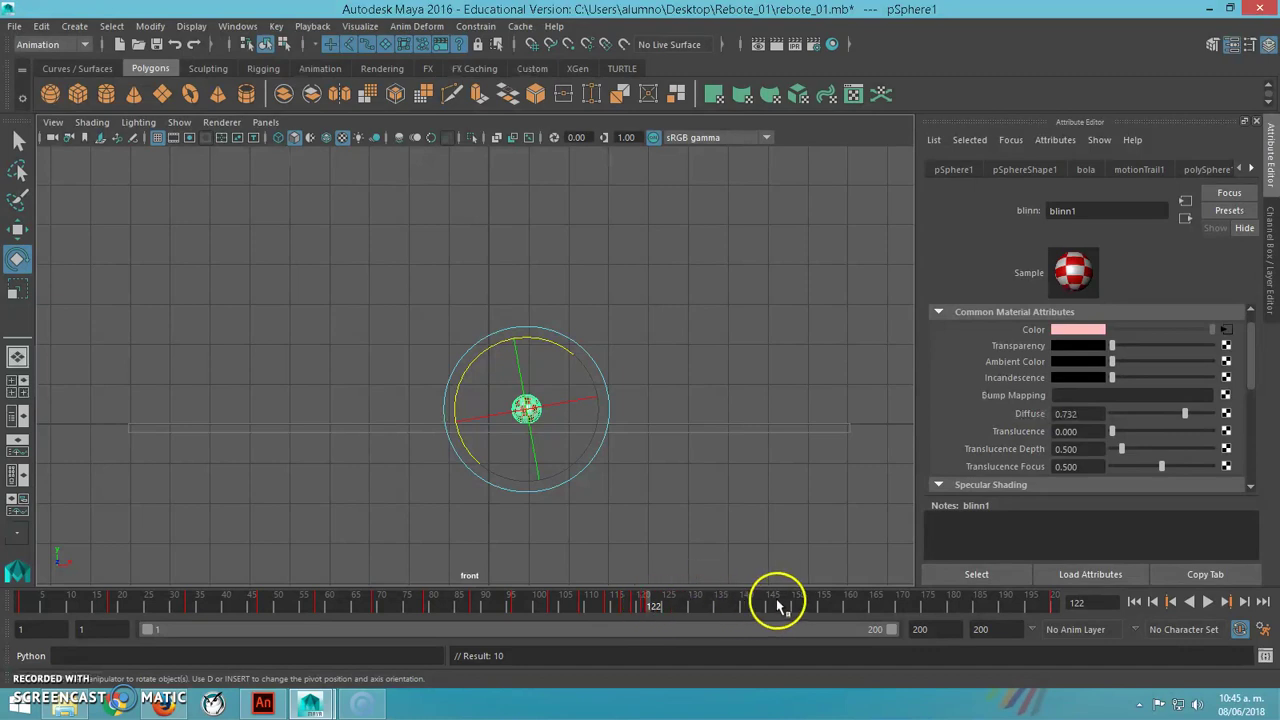
- At frame 200, rotate the ball further clockwise about Z, scrubbing the timeline to check the final roll
left_click_drag(1048, 610, 1053, 606)
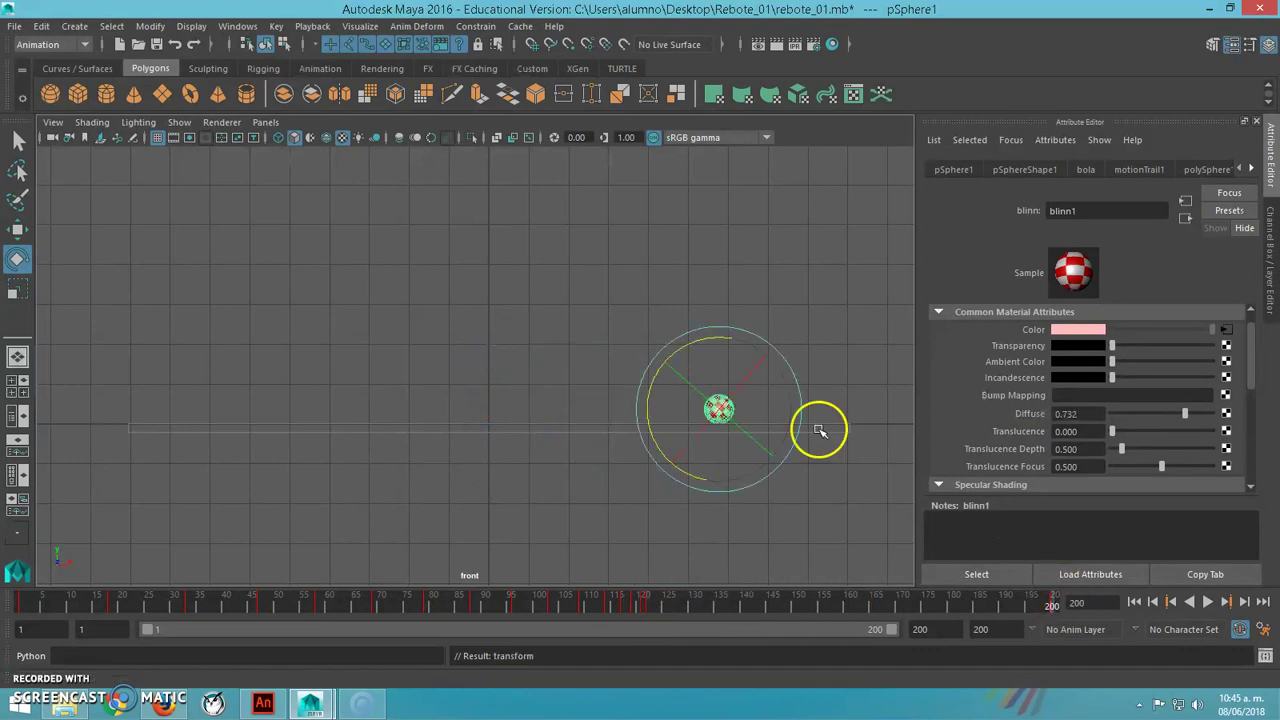
left_click_drag(714, 334, 828, 376)
mouse_move(955, 602)
left_mouse_down()
mouse_move(652, 612)
mouse_move(918, 608)
left_mouse_up()
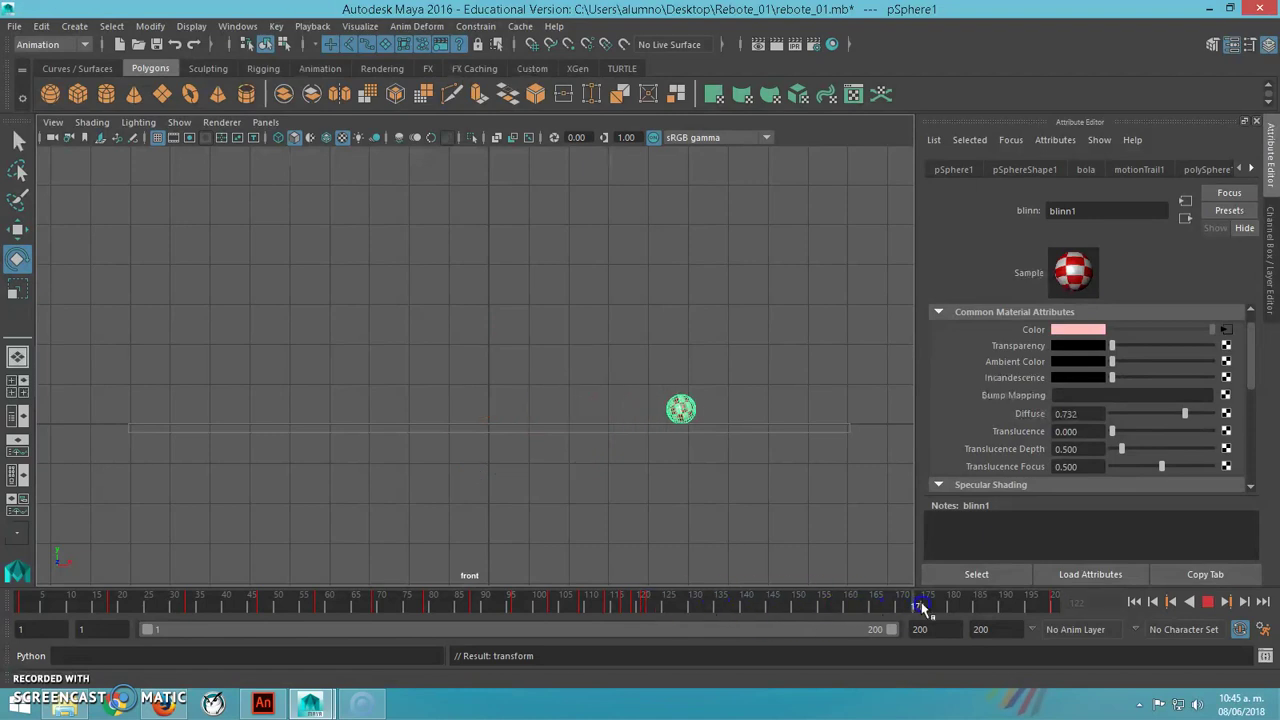
mouse_move(1010, 612)
left_mouse_down()
mouse_move(971, 610)
mouse_move(1050, 612)
left_mouse_up()
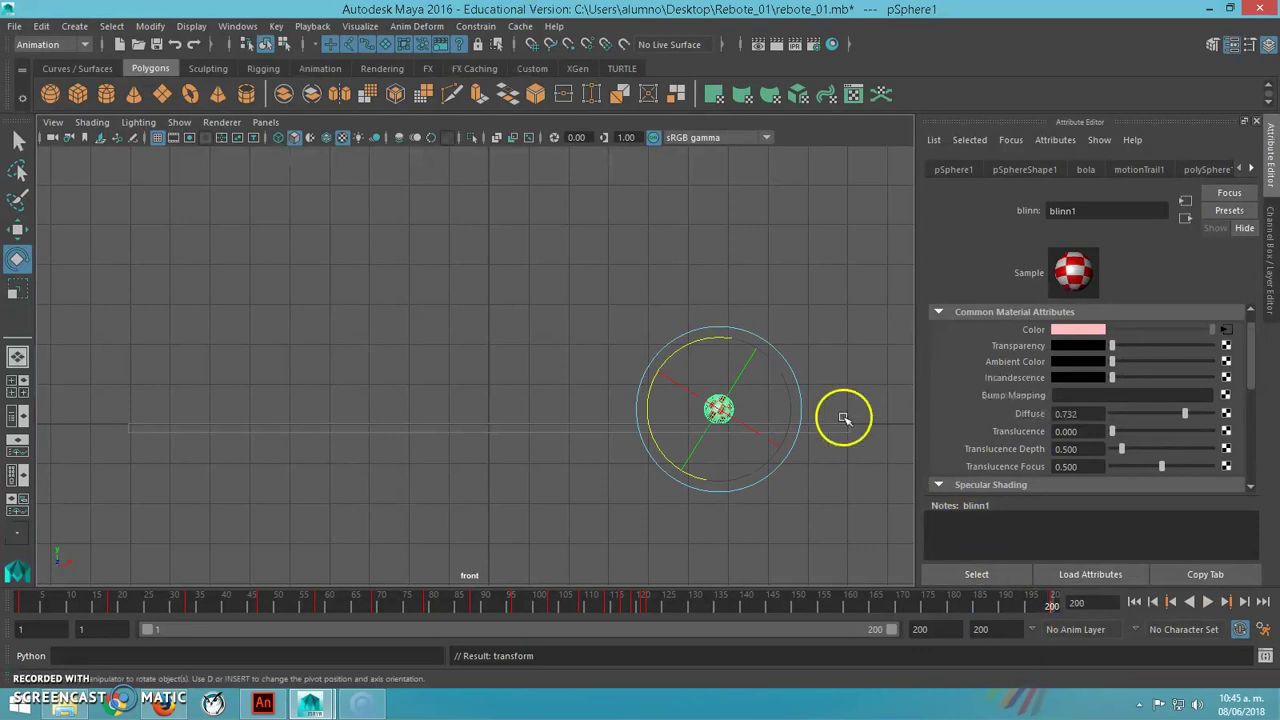
left_click_drag(652, 437, 649, 363)
left_click_drag(910, 598, 541, 640)
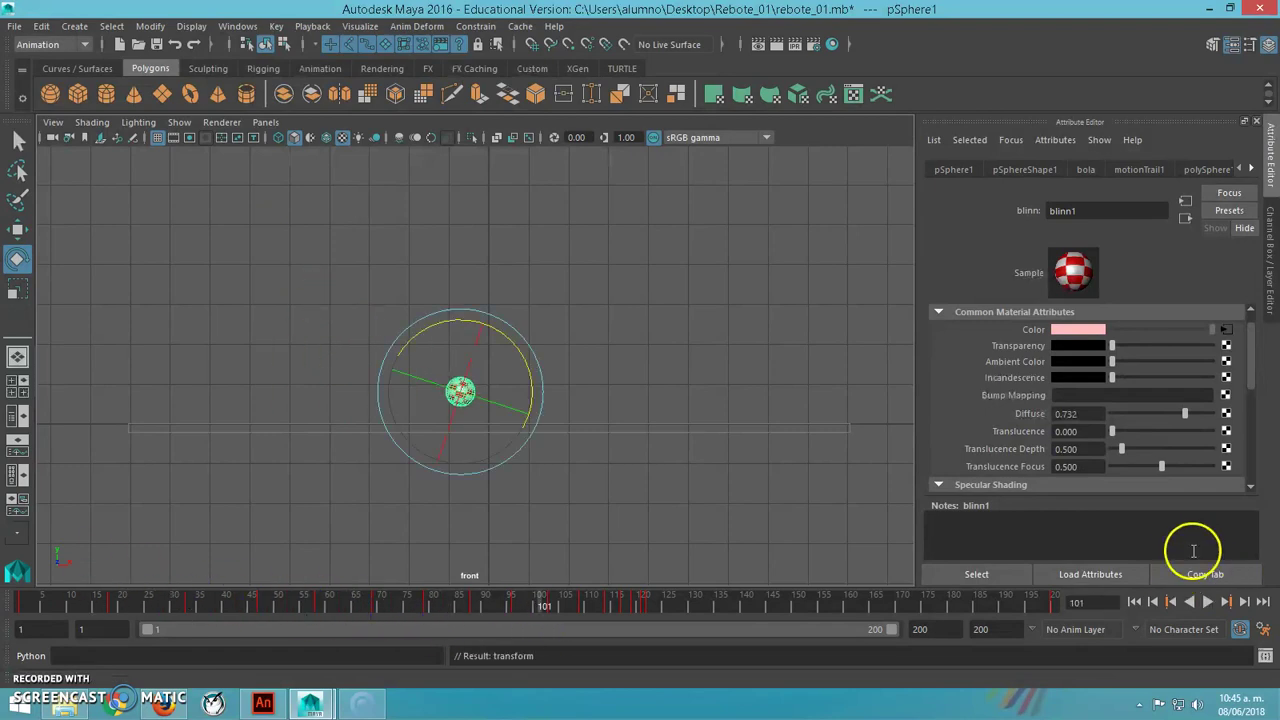
- Set the piso layer's display type to R (Reference) so the floor shows shaded, and scrub through the animation
left_click(1270, 50)
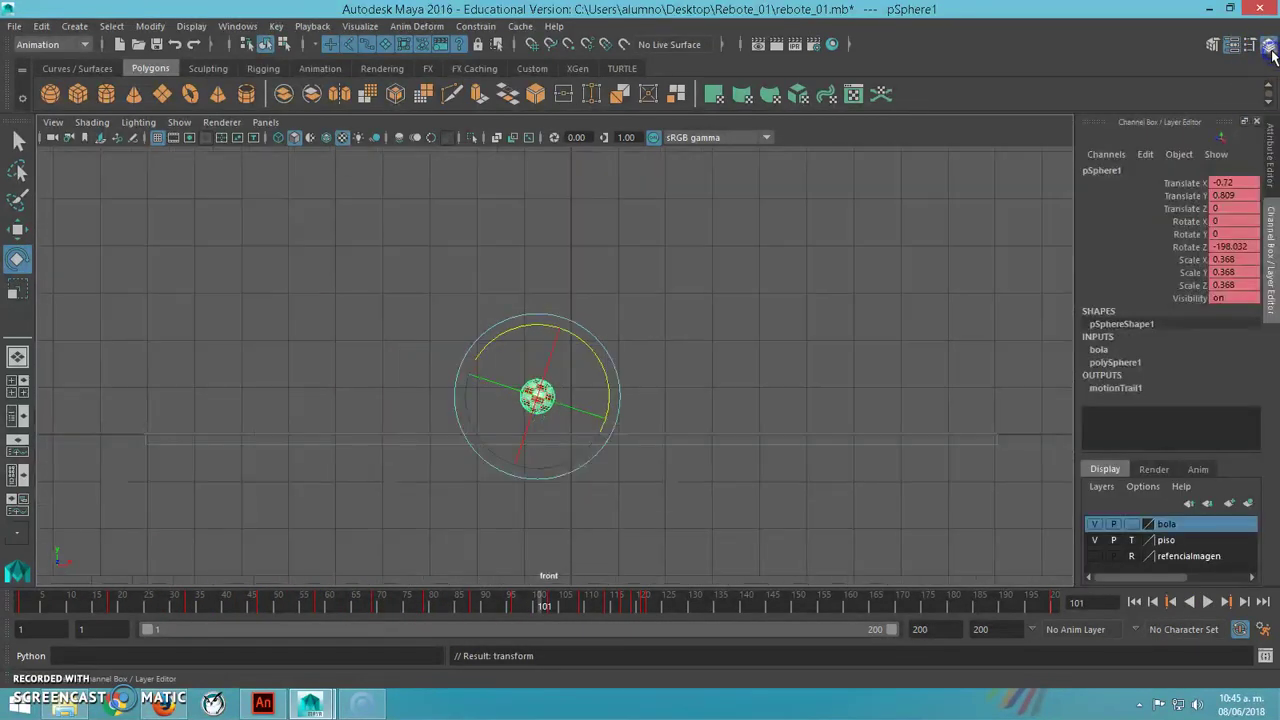
left_click(1095, 556)
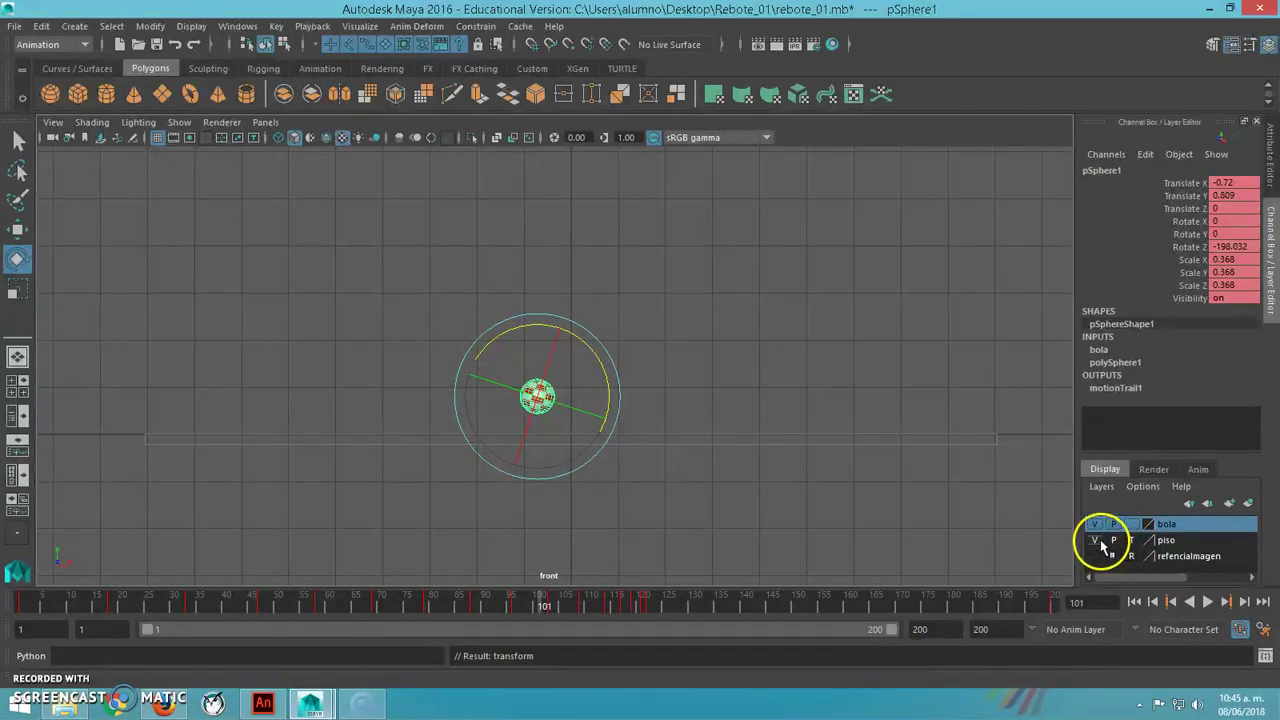
left_click(1131, 540)
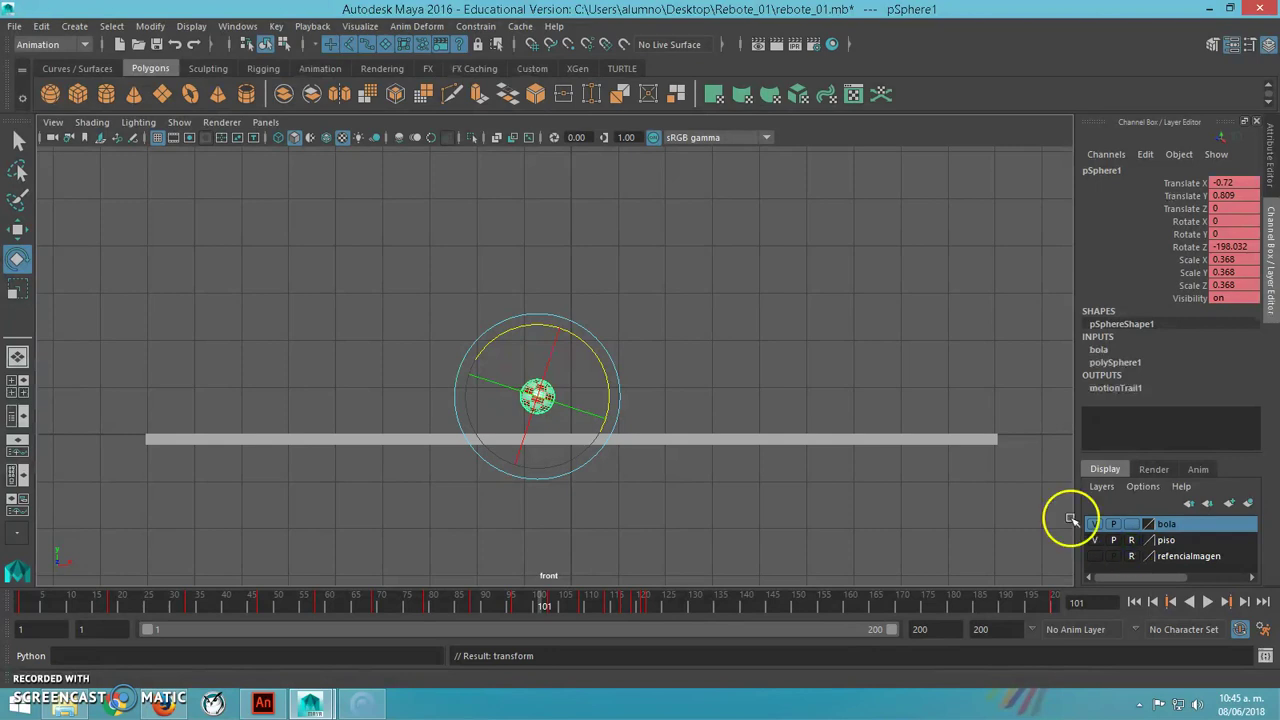
left_click_drag(820, 598, 280, 567)
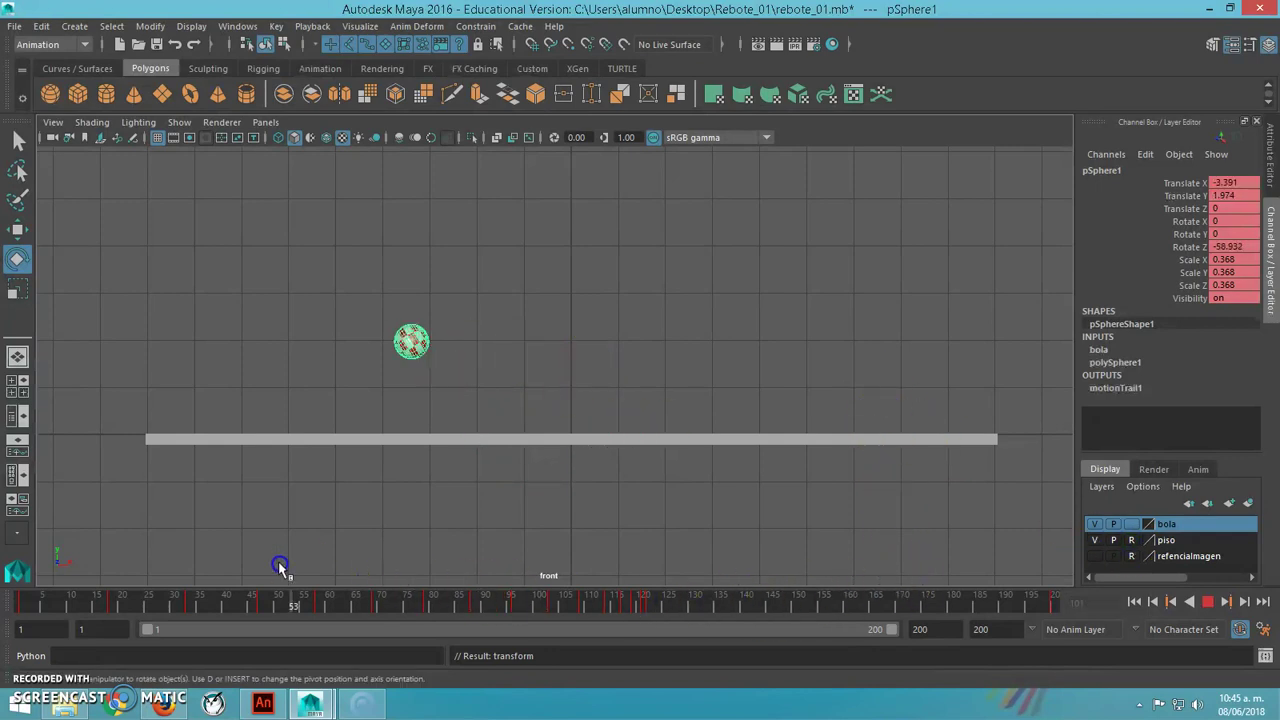
left_click(908, 598)
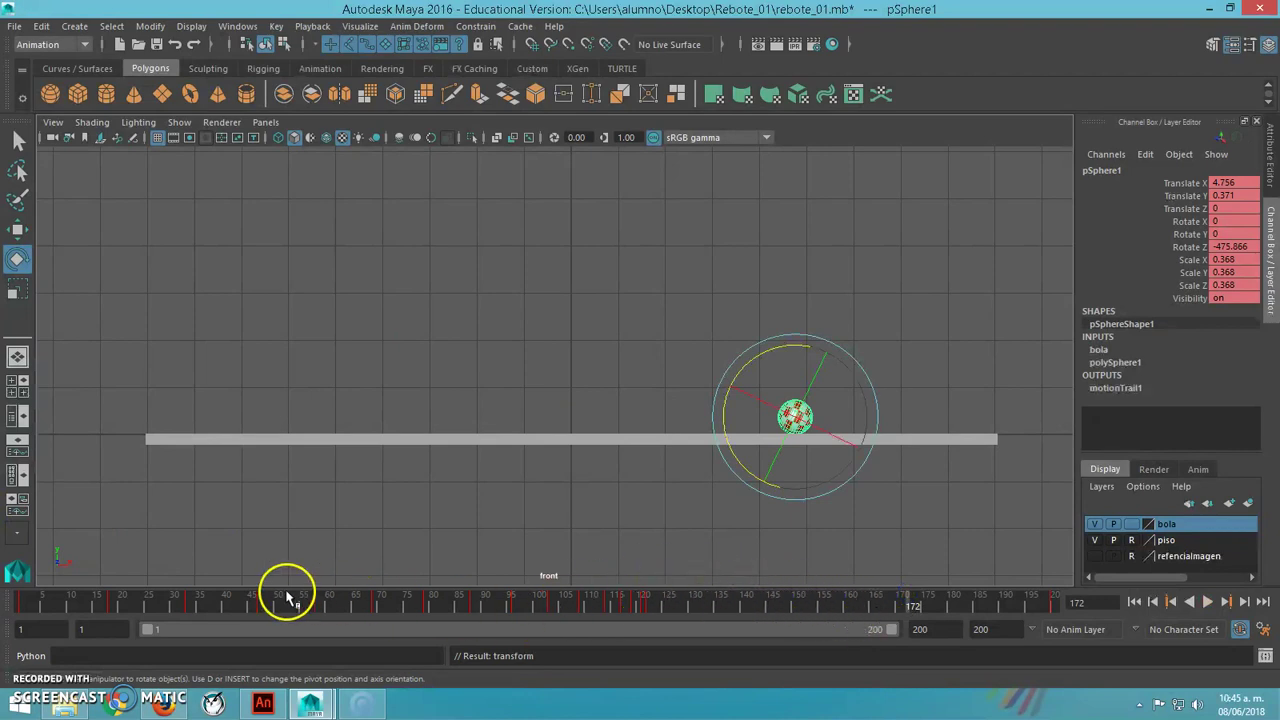
- Open the Playblast options and set the format to qt, the encoding to H.264 and the quality to 100
right_click(776, 608)
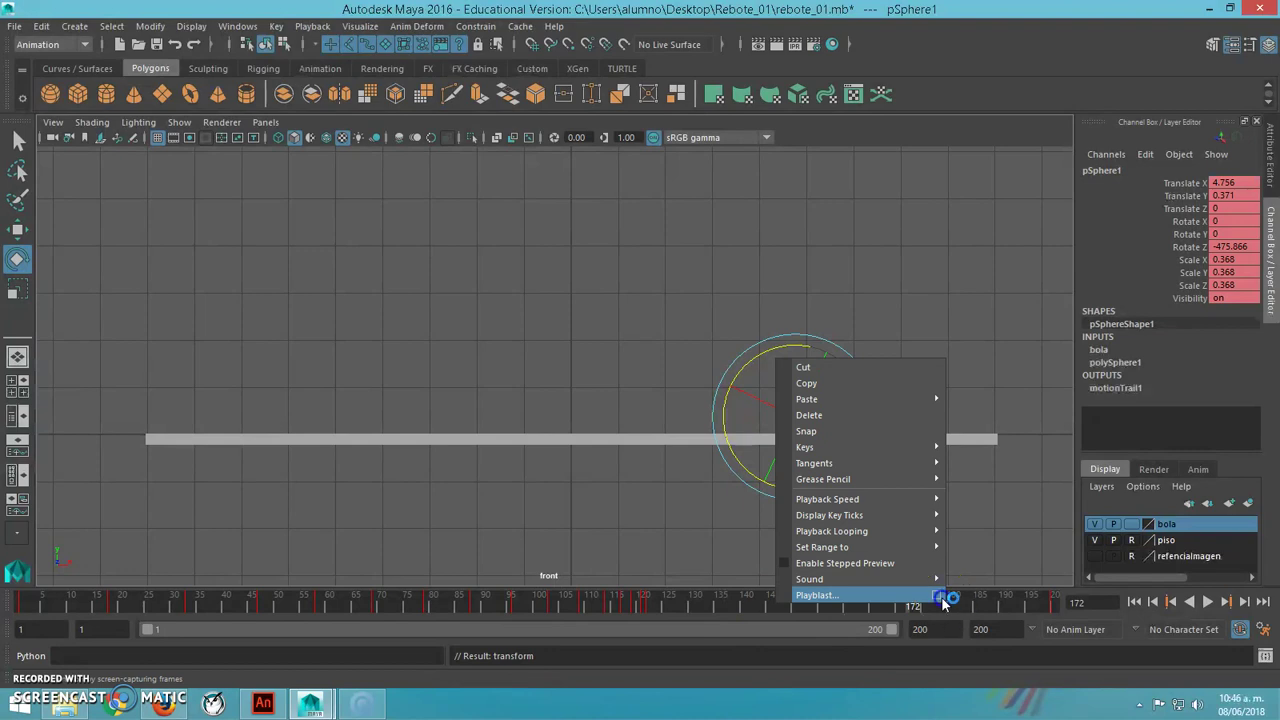
left_click(941, 596)
left_click(634, 339)
left_click(598, 368)
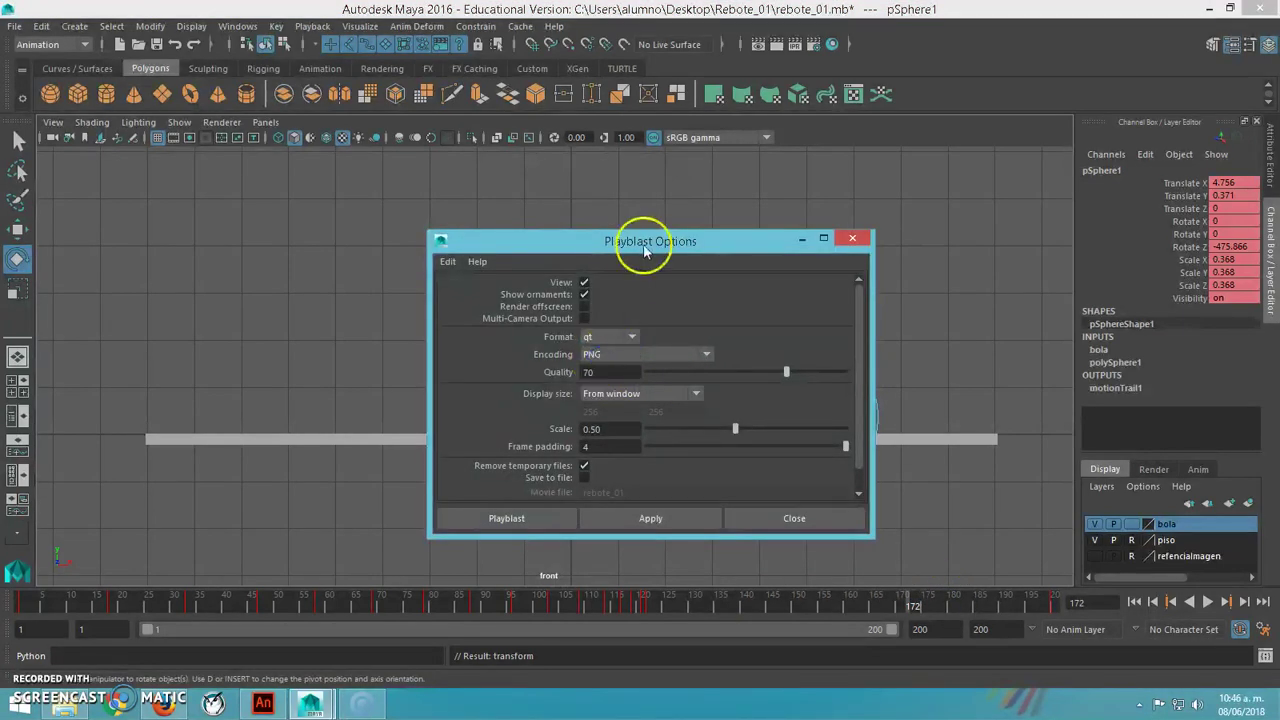
left_click_drag(643, 224, 643, 165)
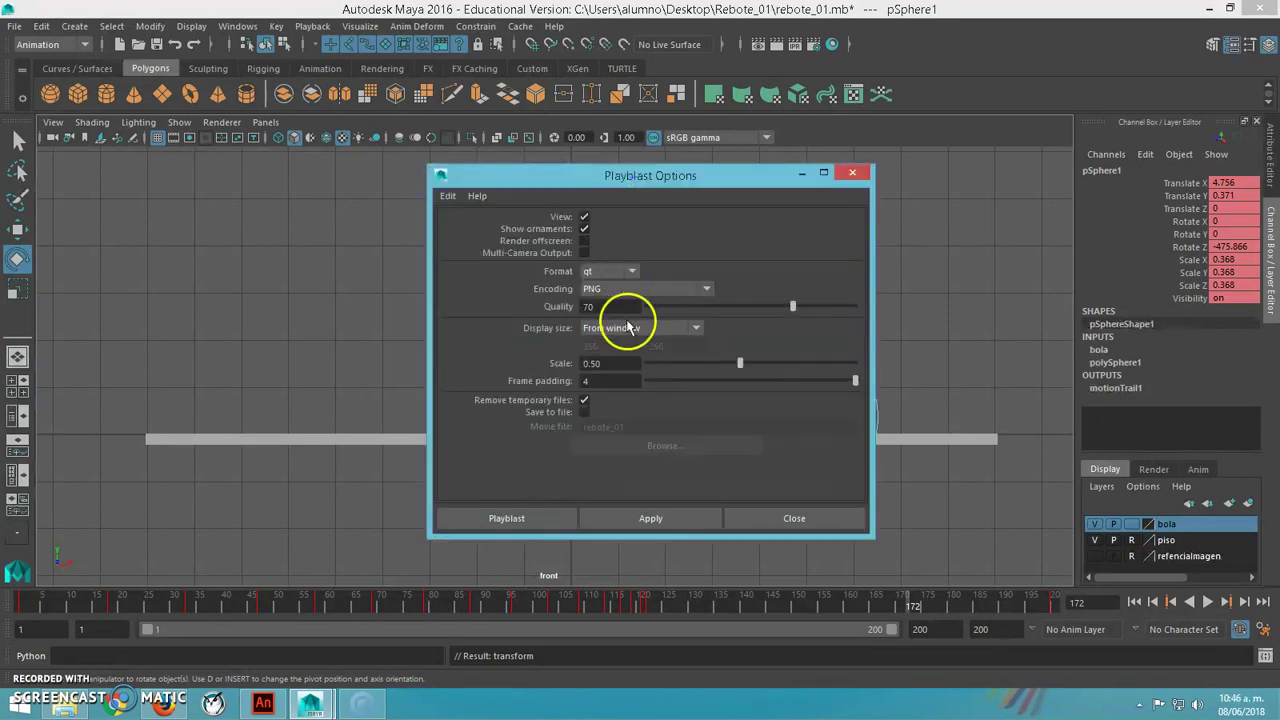
left_click(645, 290)
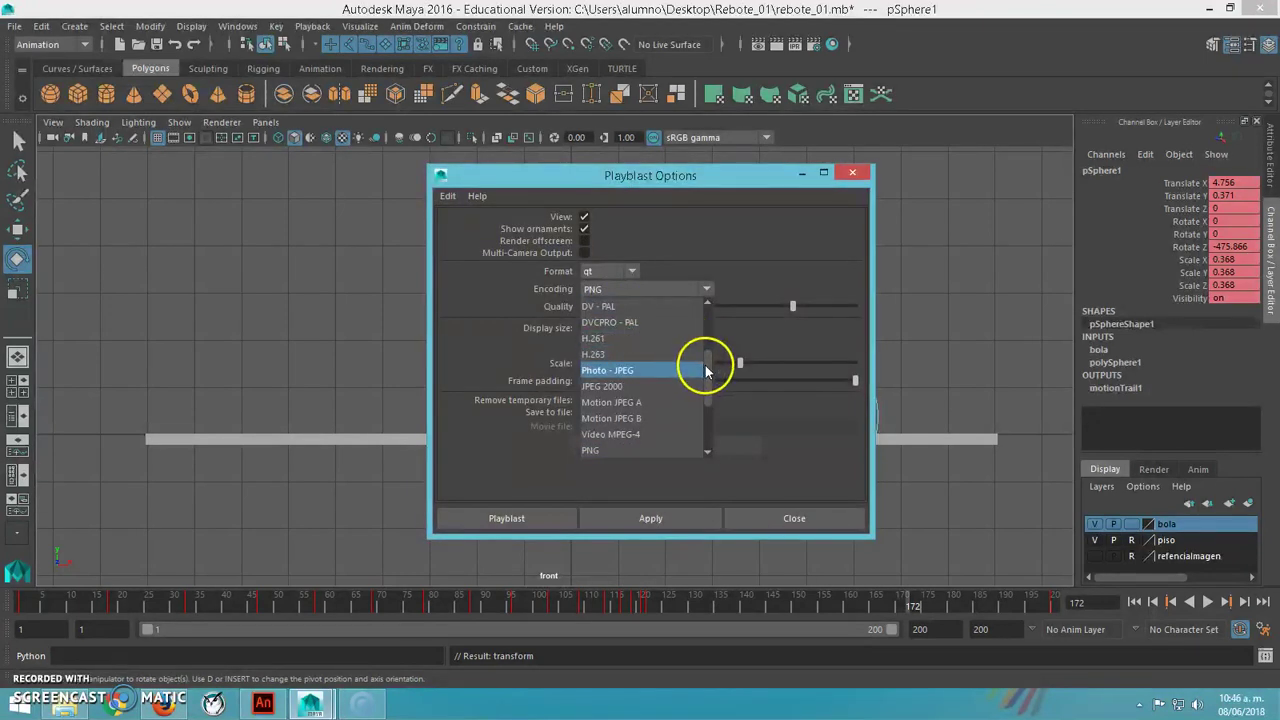
left_click_drag(710, 355, 709, 334)
left_click(600, 340)
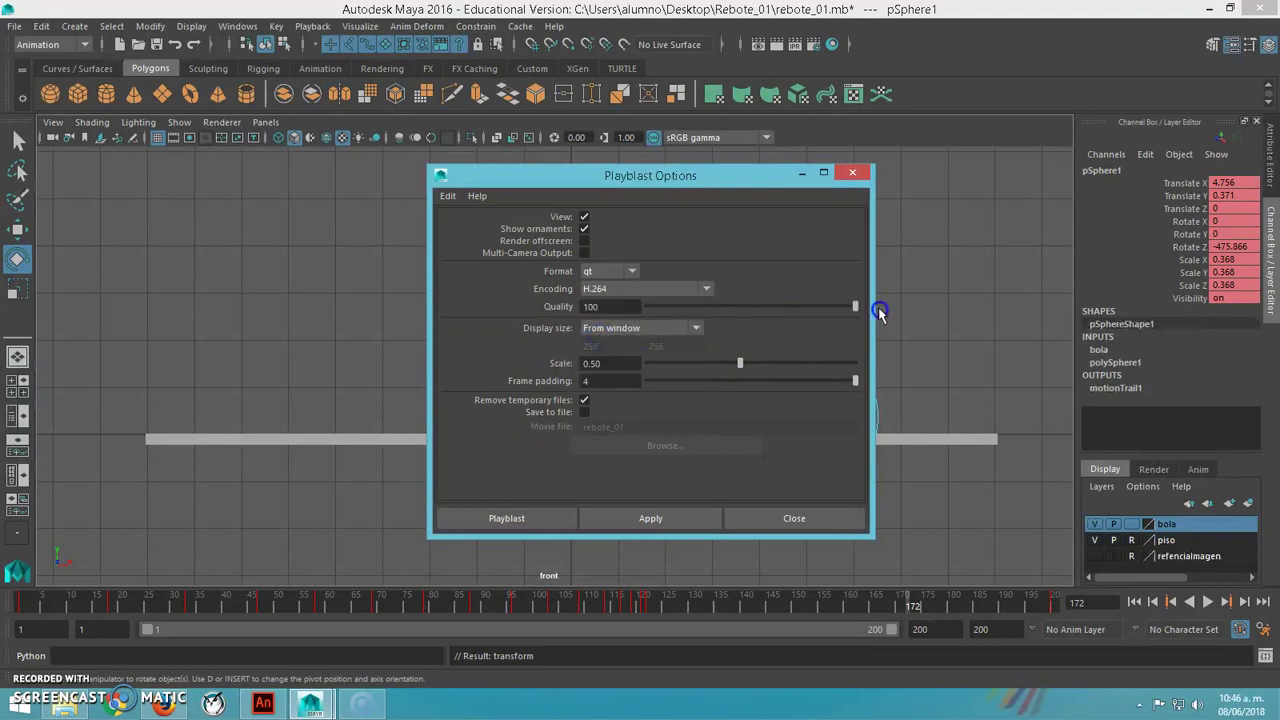
- Set the playblast's display size to Custom, 960 by 540, with a scale of 1.00
left_click(652, 330)
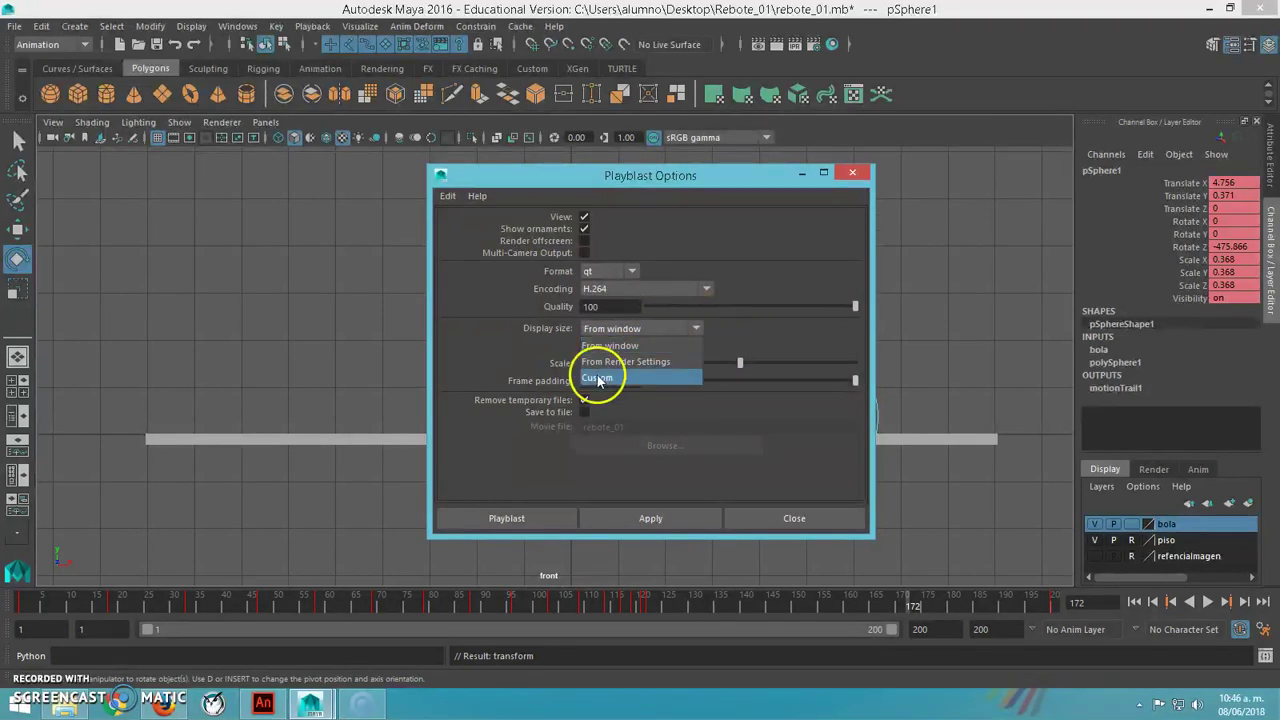
left_click(598, 375)
left_click_drag(606, 349, 592, 318)
type("960")
key("Tab")
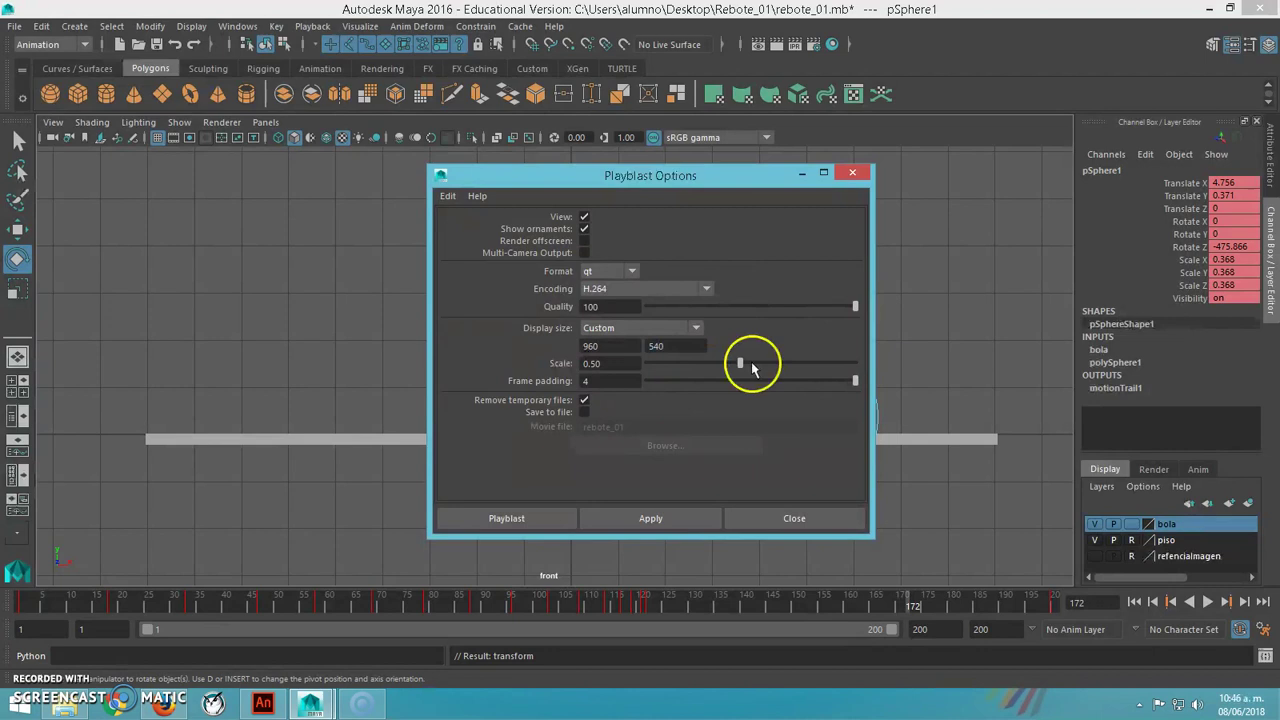
mouse_move(737, 364)
left_mouse_down()
mouse_move(553, 352)
mouse_move(745, 367)
left_mouse_up()
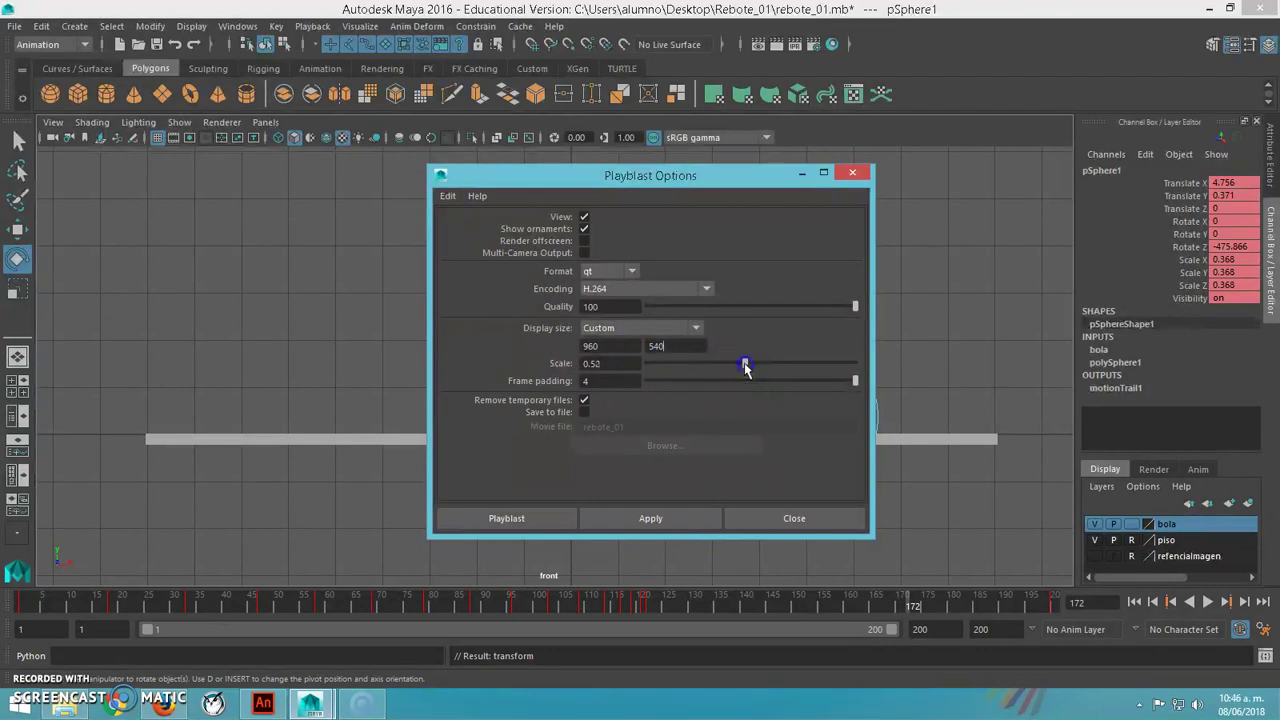
- Enable saving the playblast to a file and choose the Rebote_01 folder on the desktop as its location
left_click(584, 413)
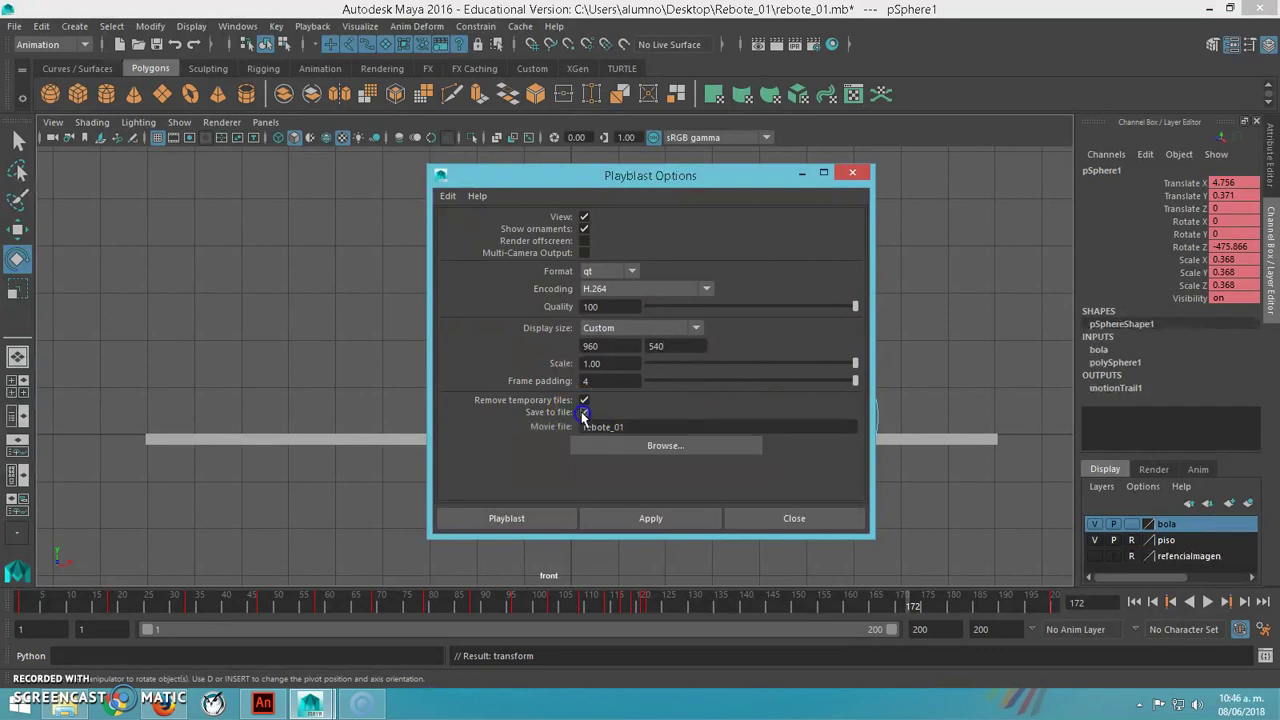
left_click(651, 444)
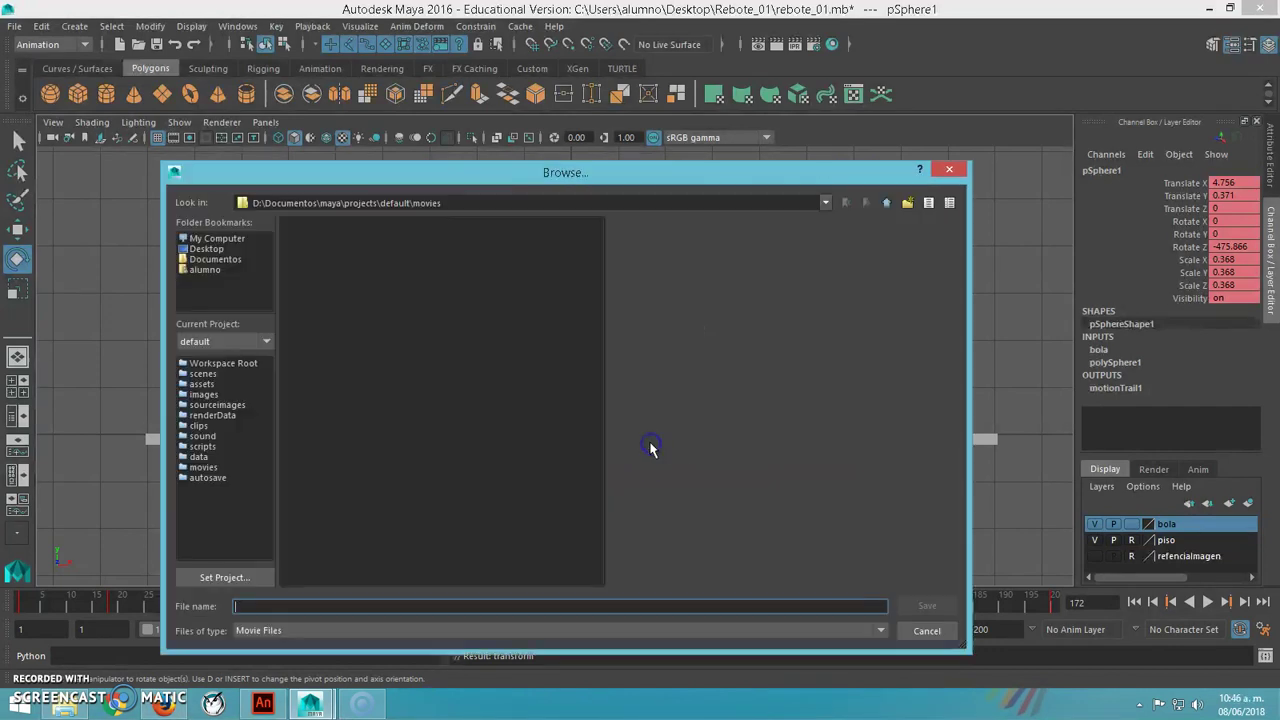
left_click(206, 247)
double_click(301, 240)
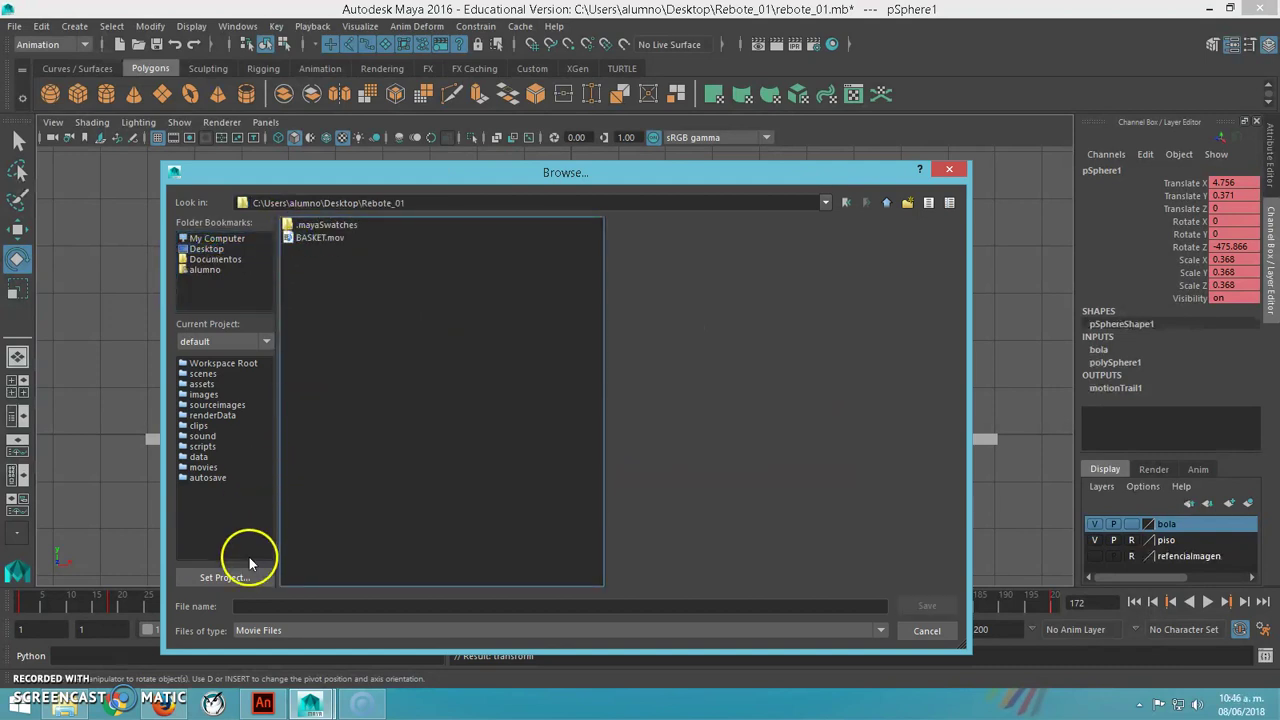
- Name the movie Apellido_Nombre_rebote01, create the playblast and close the player after watching the result
left_click(247, 607)
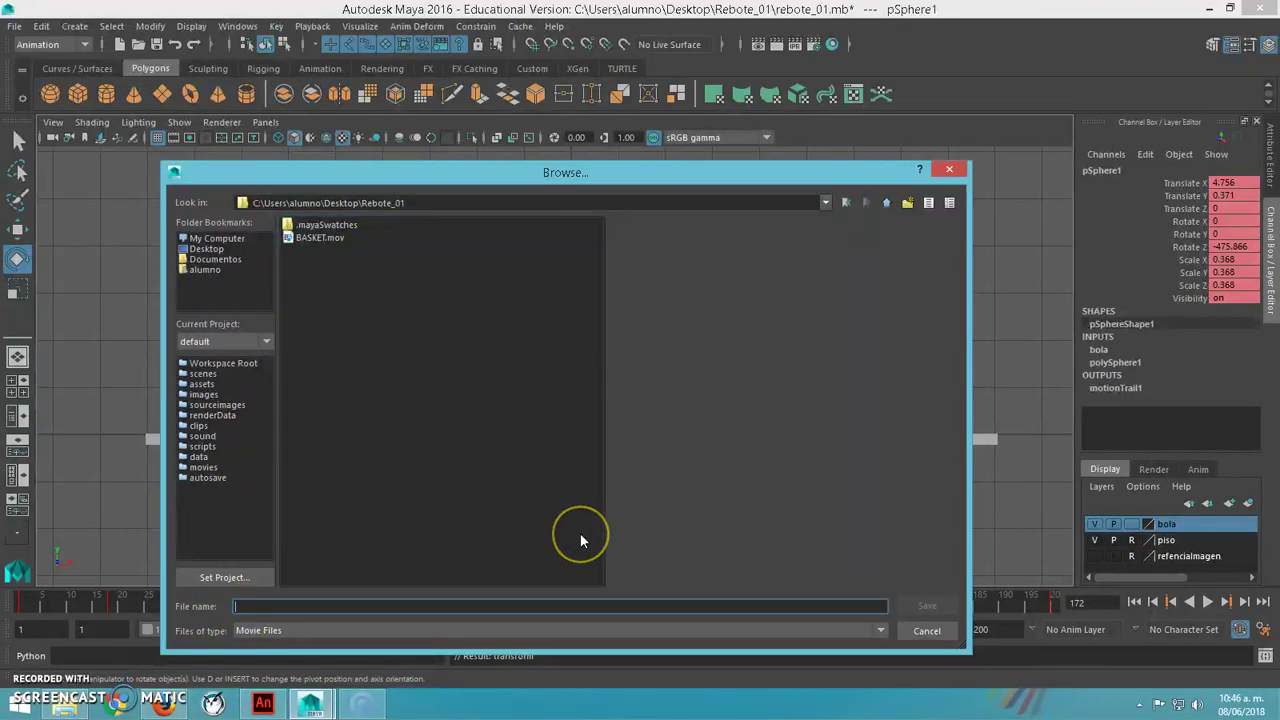
type("Apellido_Nombre_")
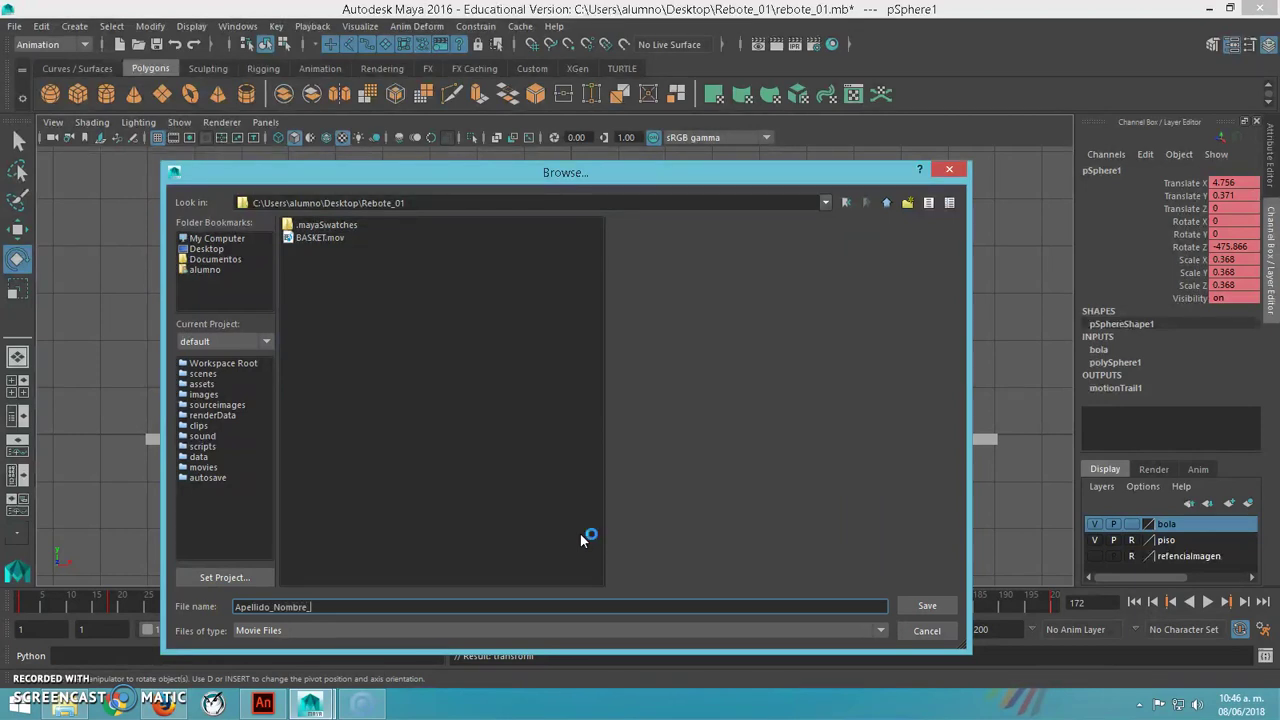
type("rebote01")
left_click(927, 607)
left_click(510, 519)
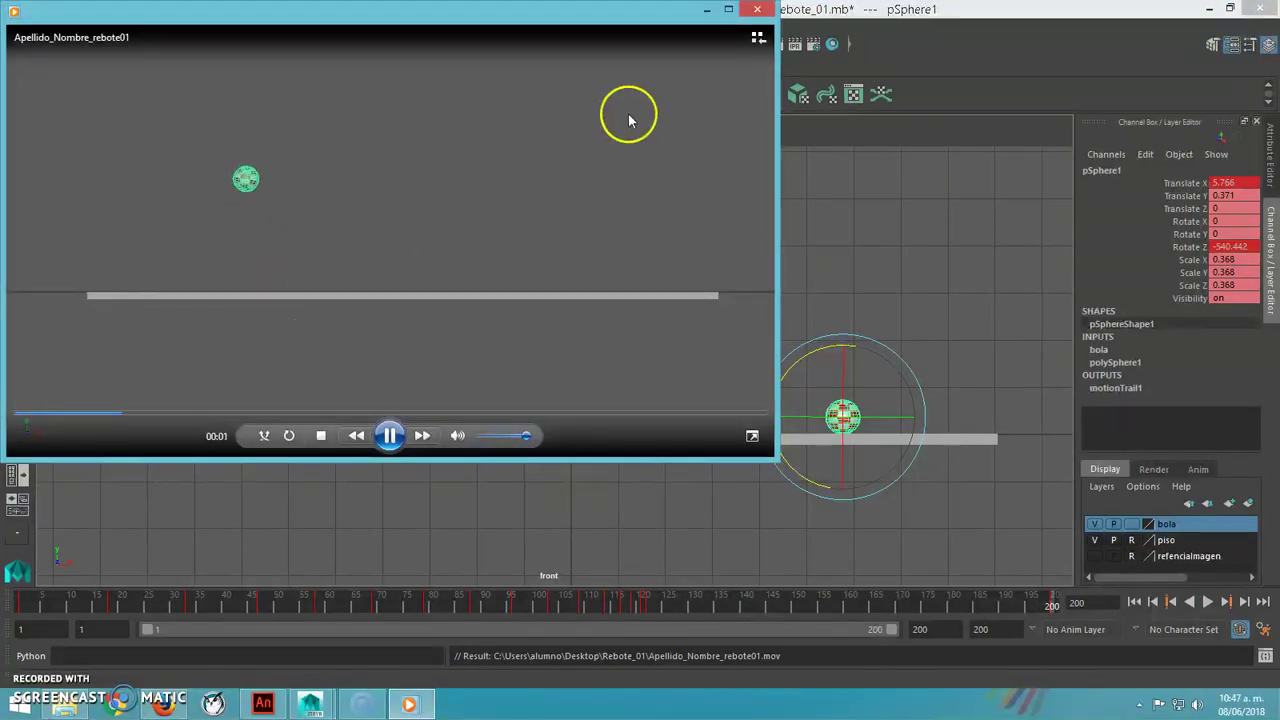
left_click(757, 10)
- Show Motion Trails in the front view and leave the ball deselected
left_click(802, 411)
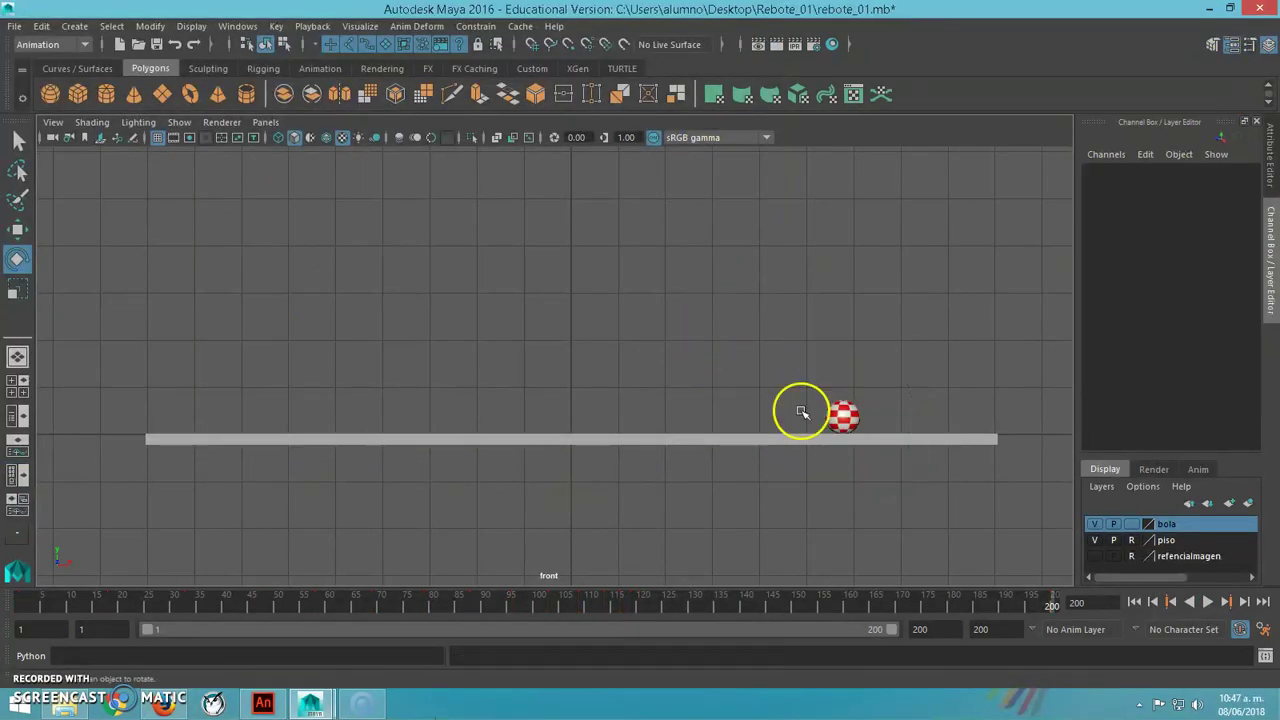
left_click(848, 420)
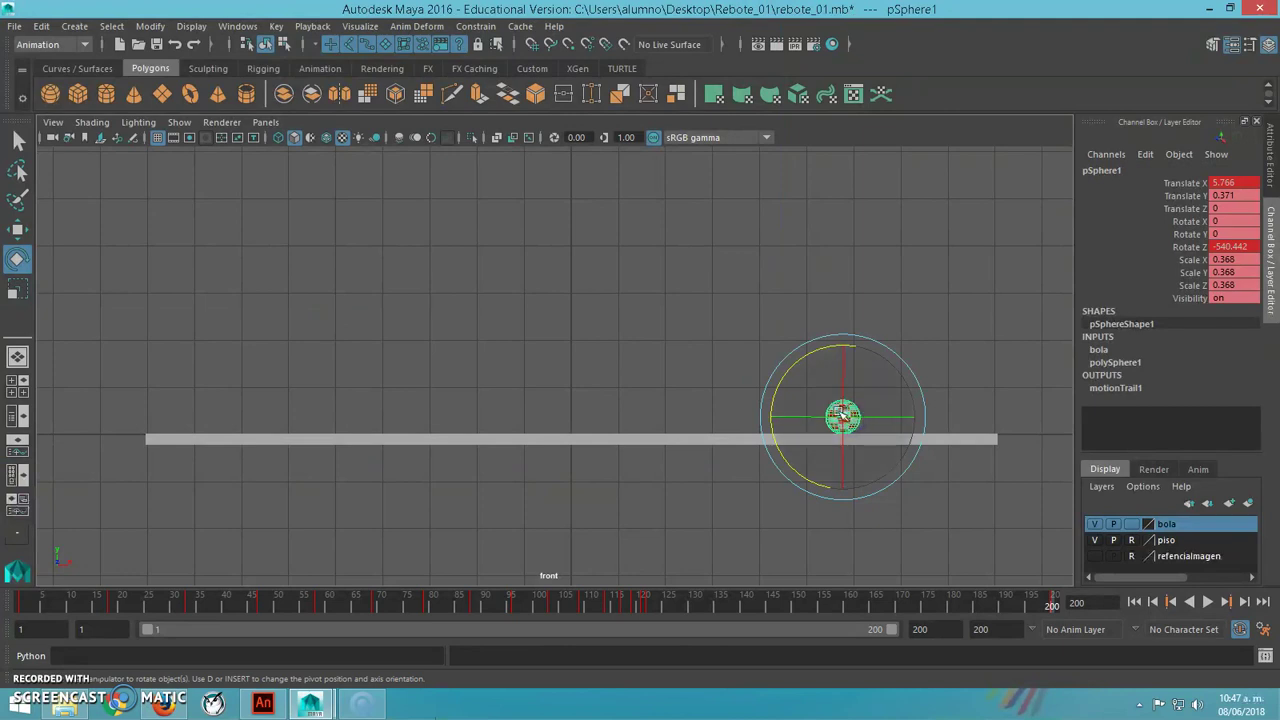
left_click(181, 123)
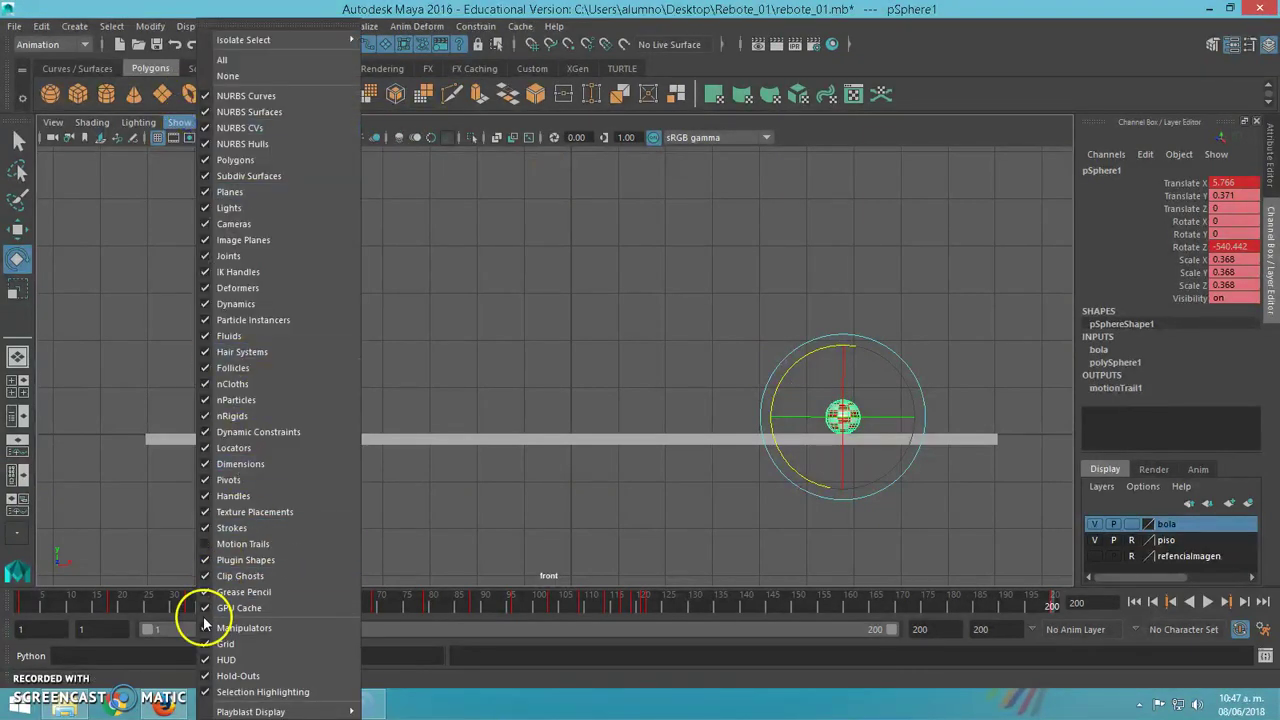
left_click(238, 543)
left_click(540, 542)
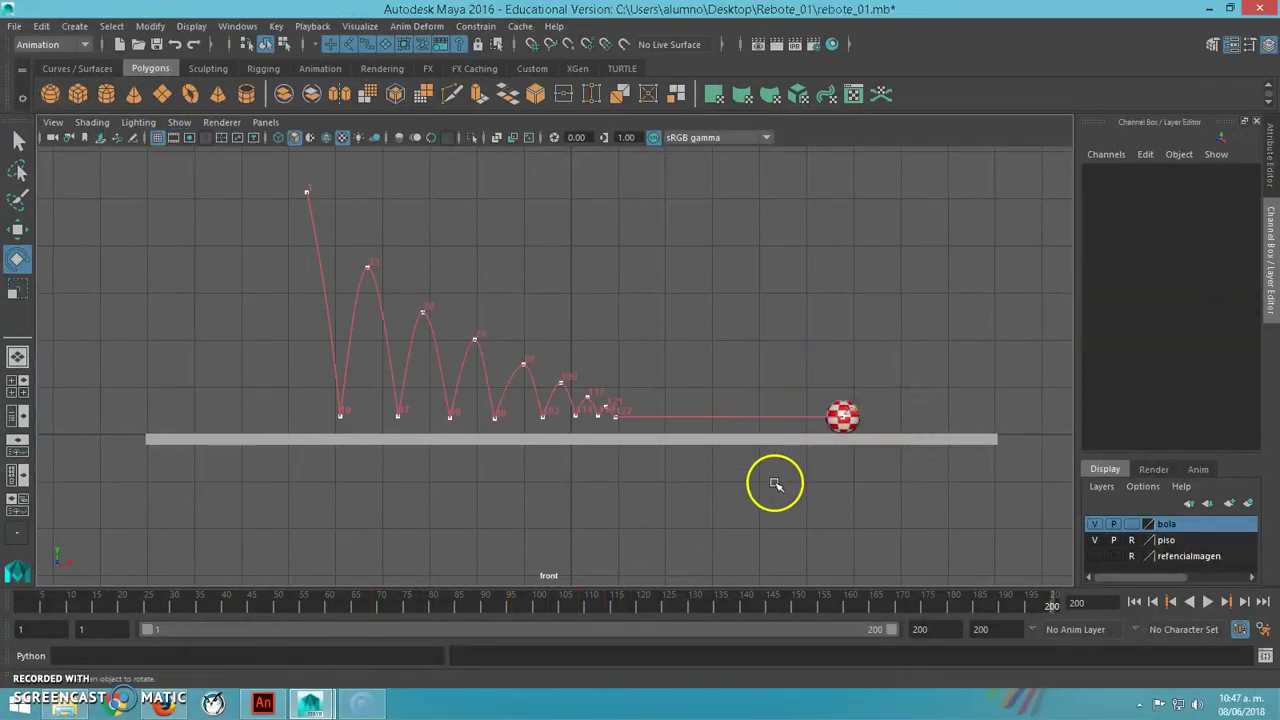
- Create the playblast again with the motion trail shown, overwriting Apellido_Nombre_rebote01.mov, and close the player after watching it
left_click_drag(663, 594, 20, 552)
right_click(625, 604)
left_click(666, 597)
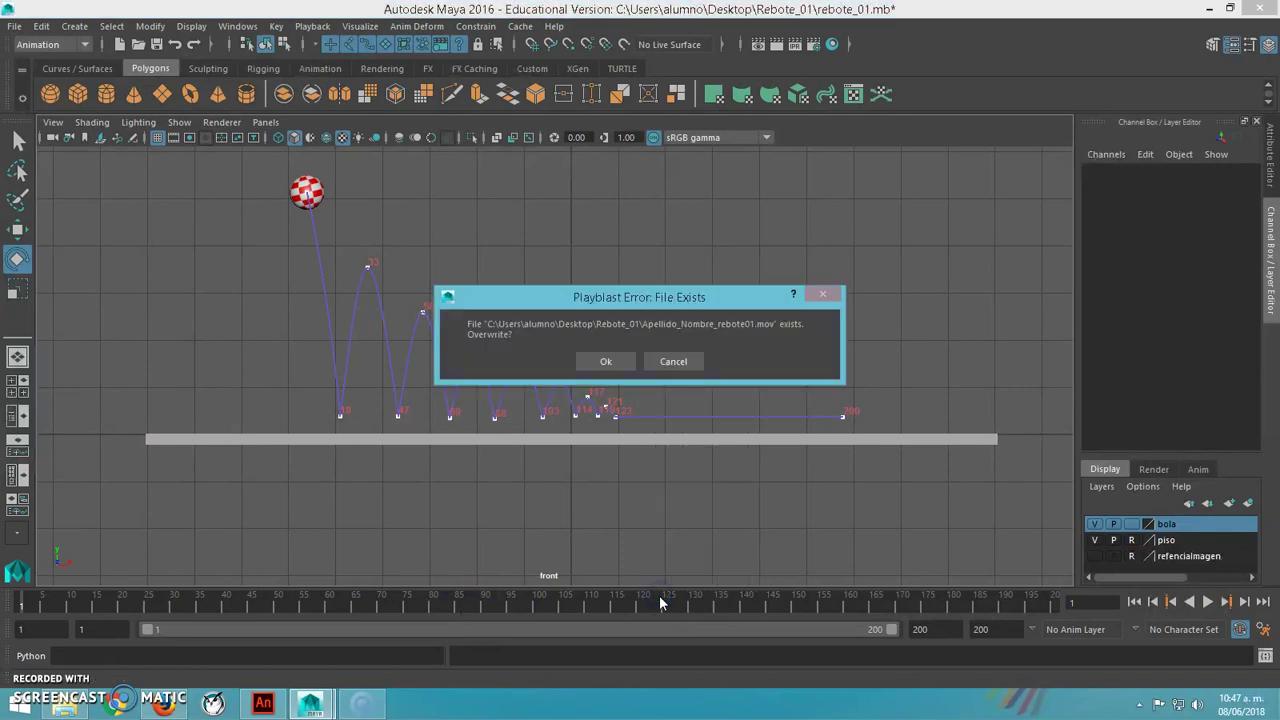
left_click(607, 361)
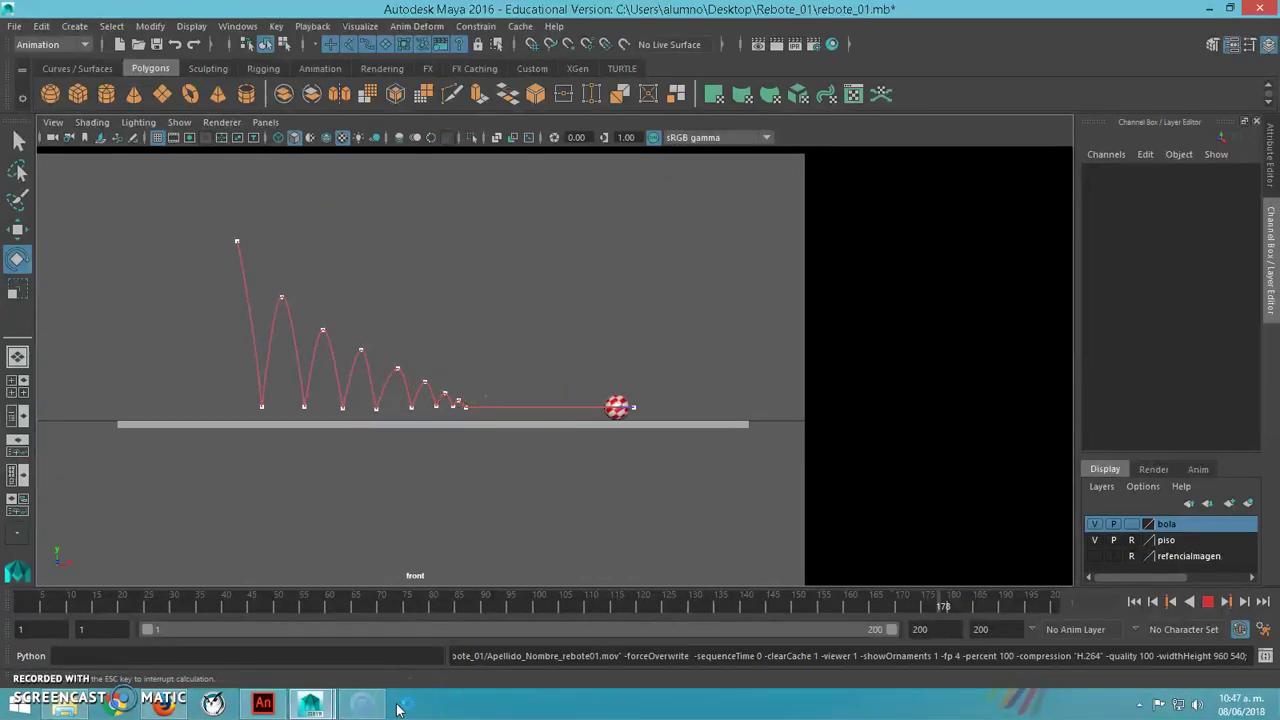
left_click(385, 587)
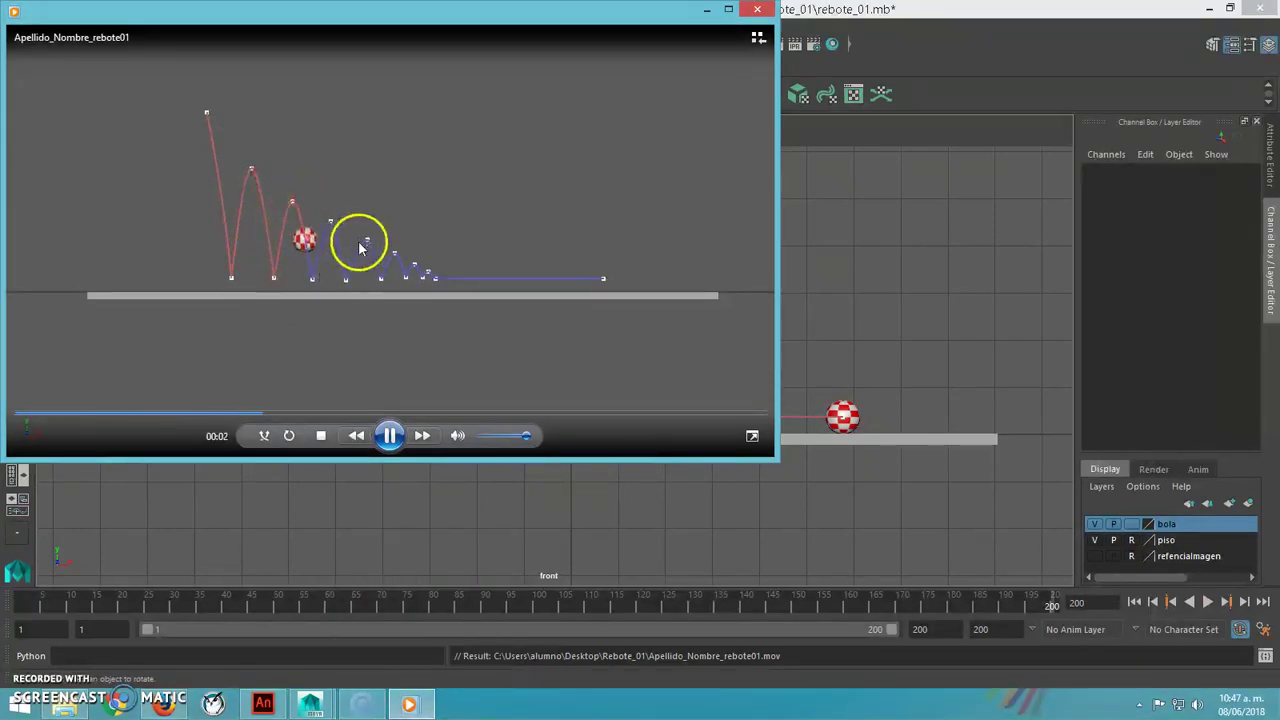
left_click(757, 9)
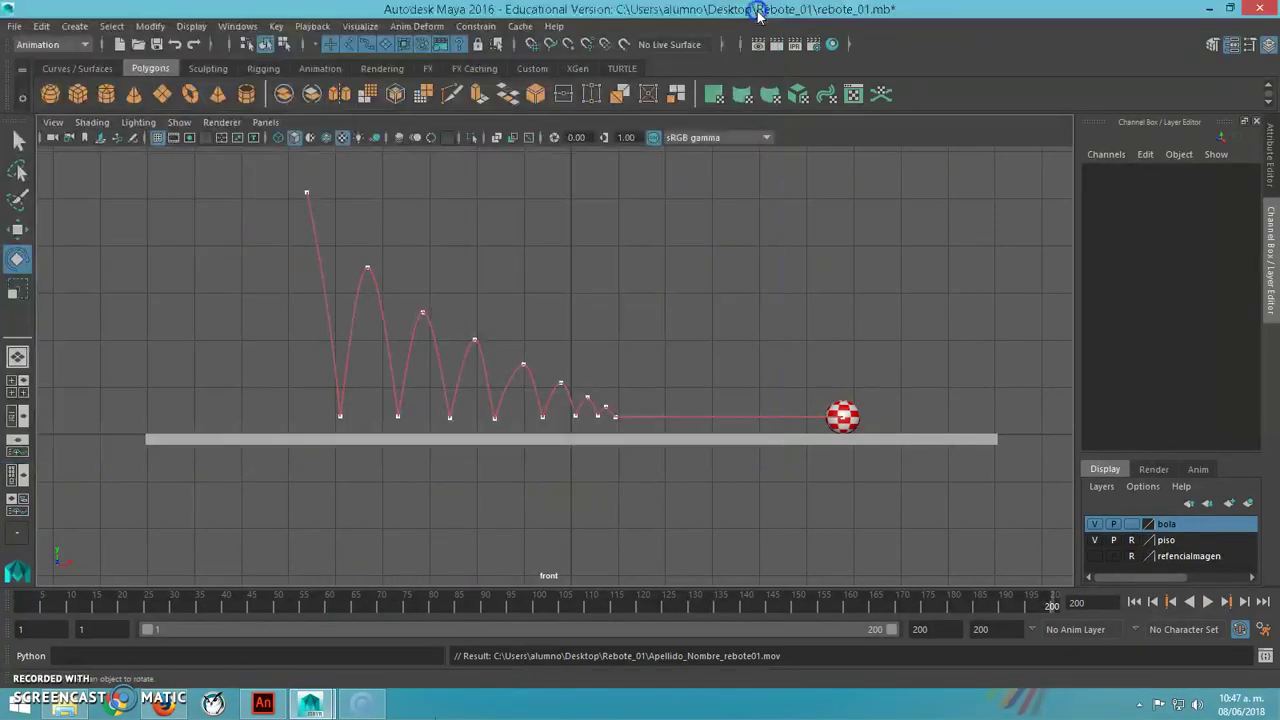
- Switch to Adobe Animate and turn on onion skinning for the bouncing ball, covering frame 1 to about frame 85
left_click(264, 704)
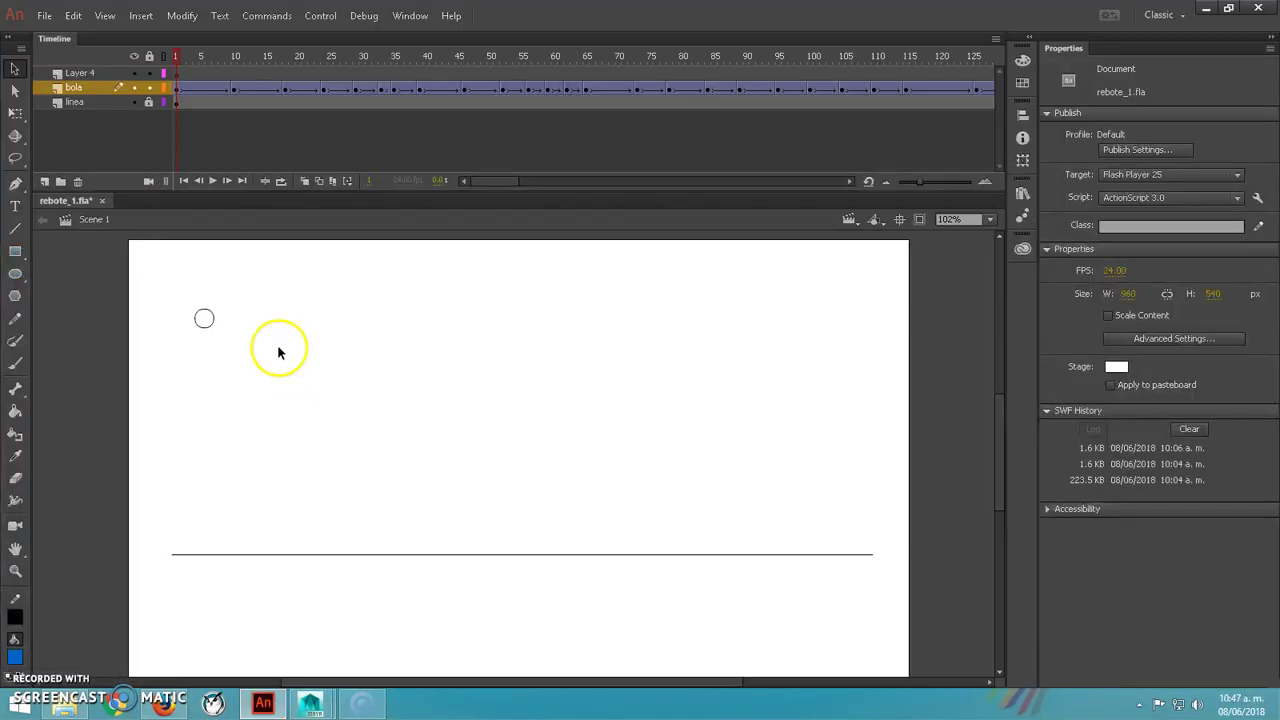
left_click(85, 87)
left_click_drag(179, 60, 221, 62)
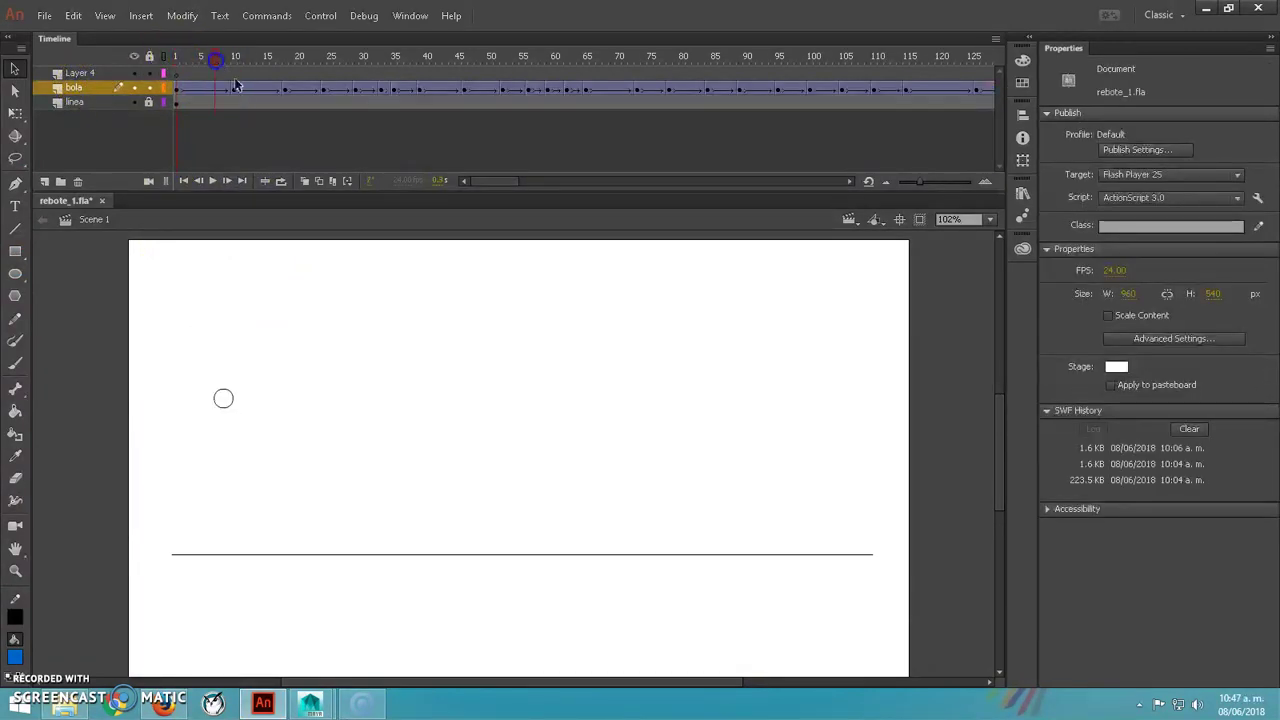
left_click(306, 182)
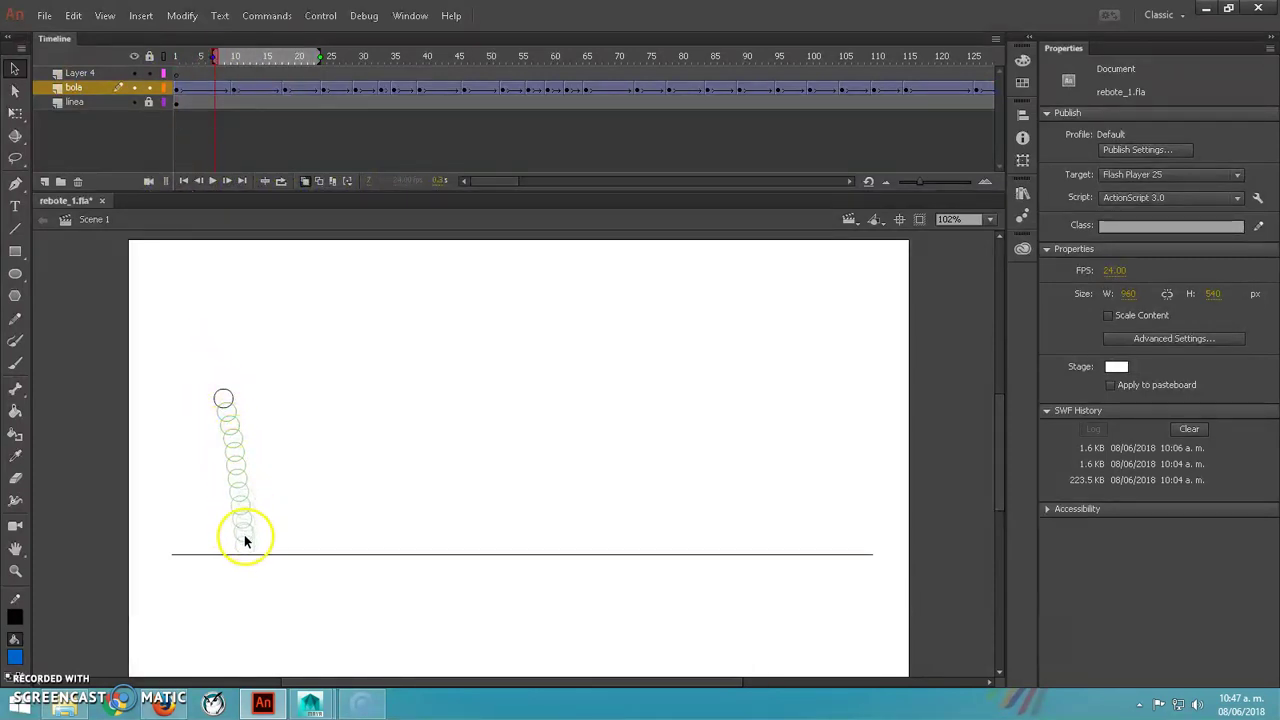
left_click_drag(318, 56, 752, 57)
left_click_drag(213, 56, 131, 51)
left_click_drag(214, 57, 178, 88)
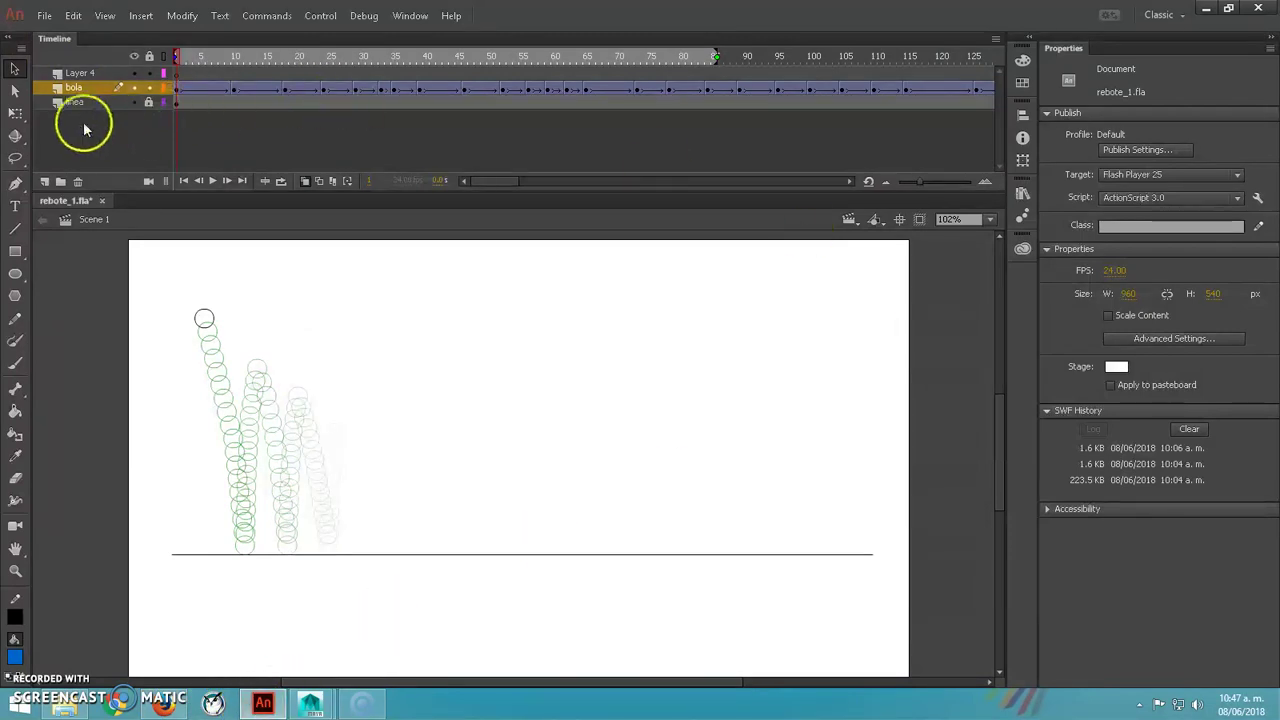
left_click(206, 320)
left_click(209, 344)
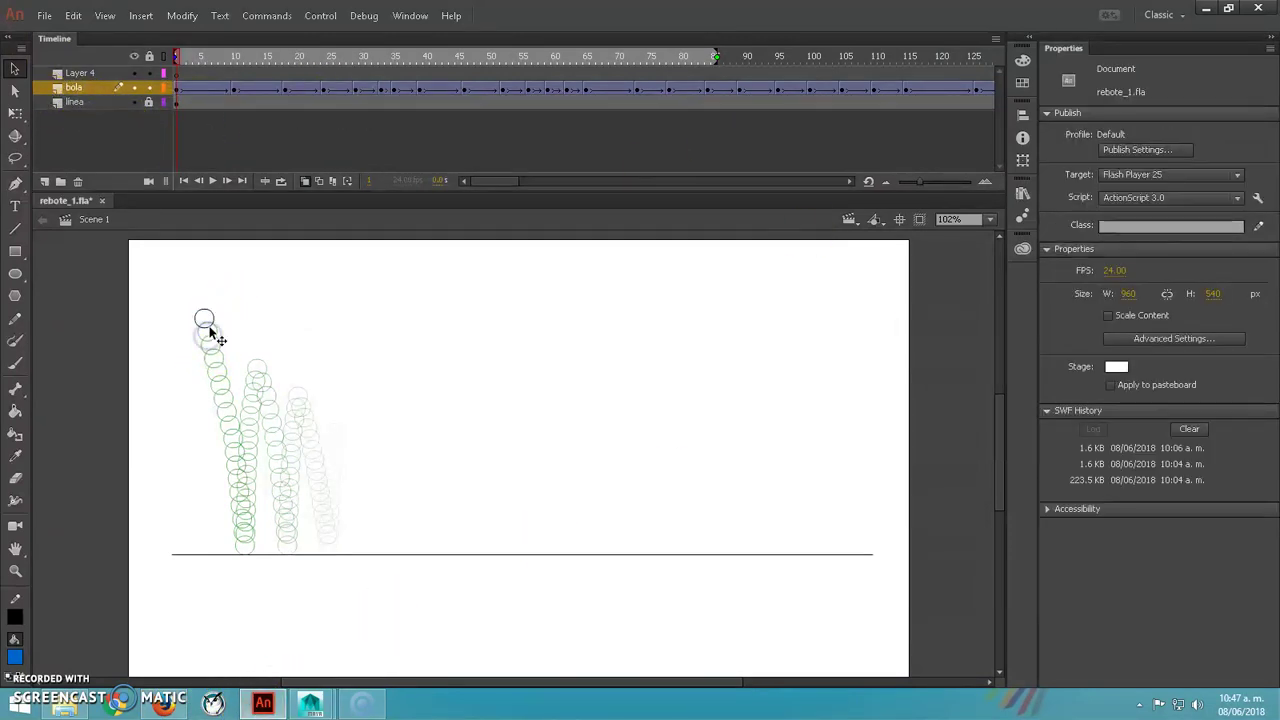
left_click(206, 322)
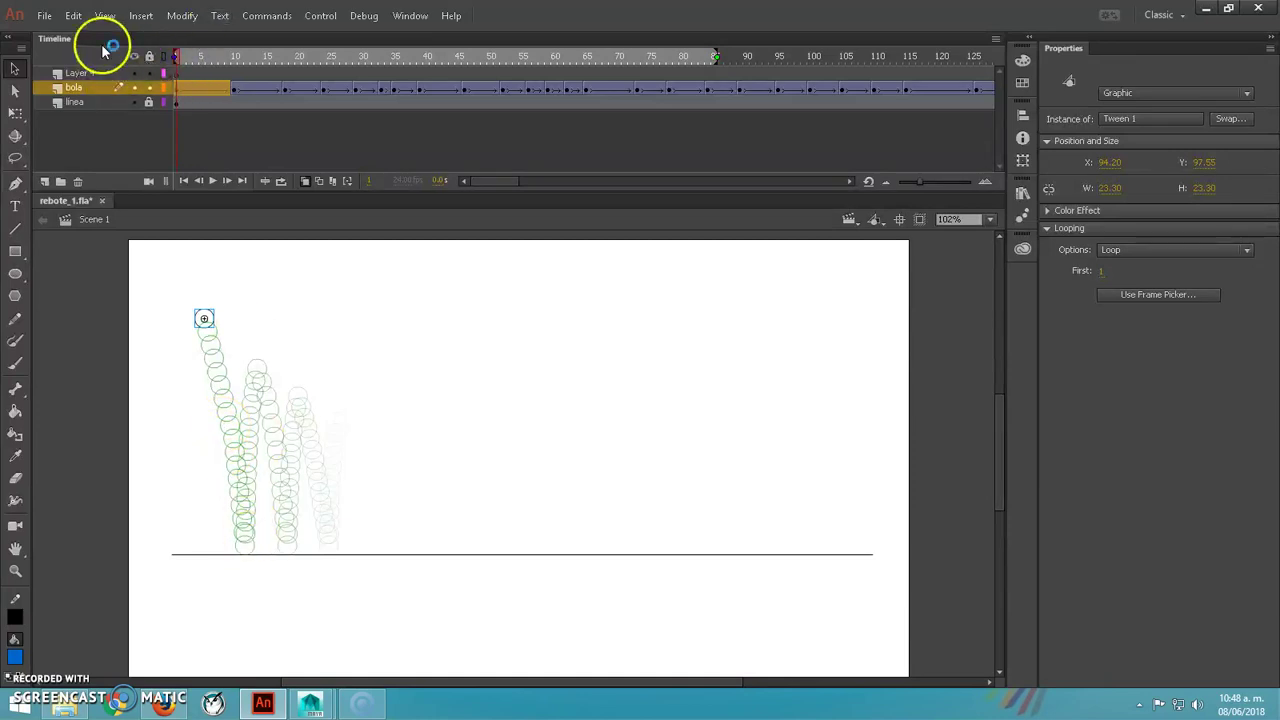
left_click(178, 58)
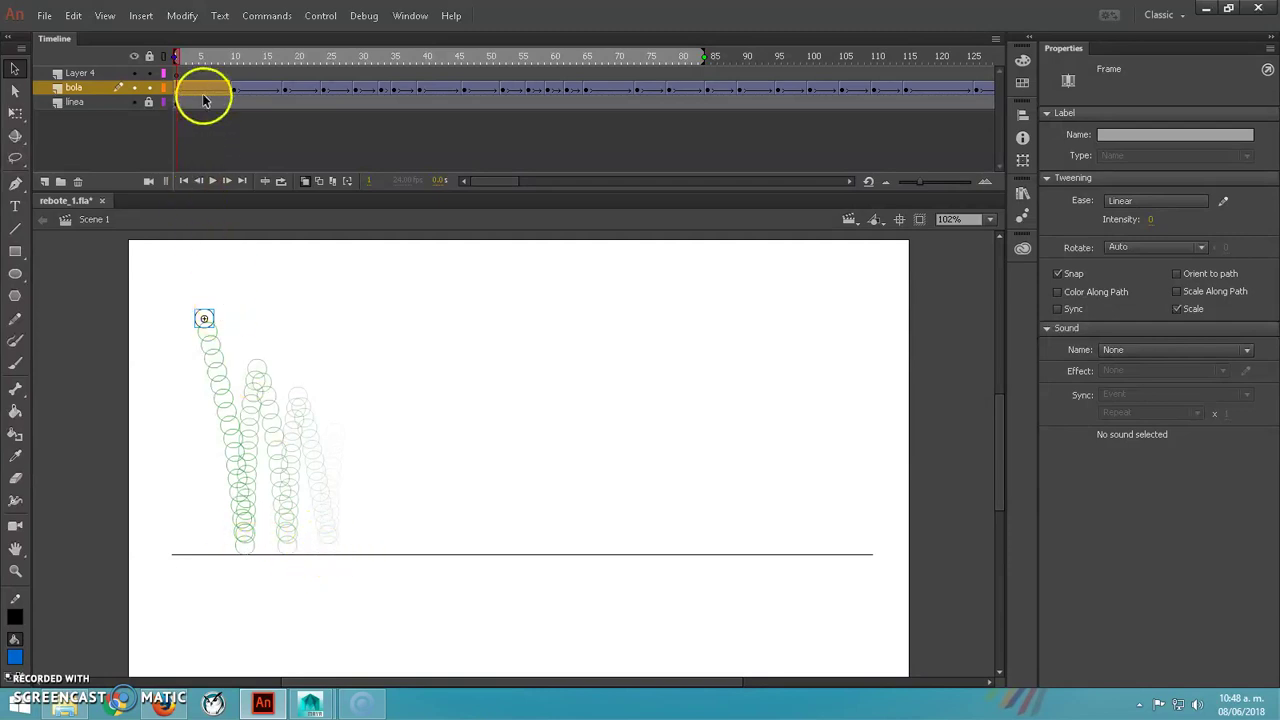
- Select the ball's keyframe at frame 18 on the bola layer and activate Free Transform on it at 400% zoom
left_click(285, 93)
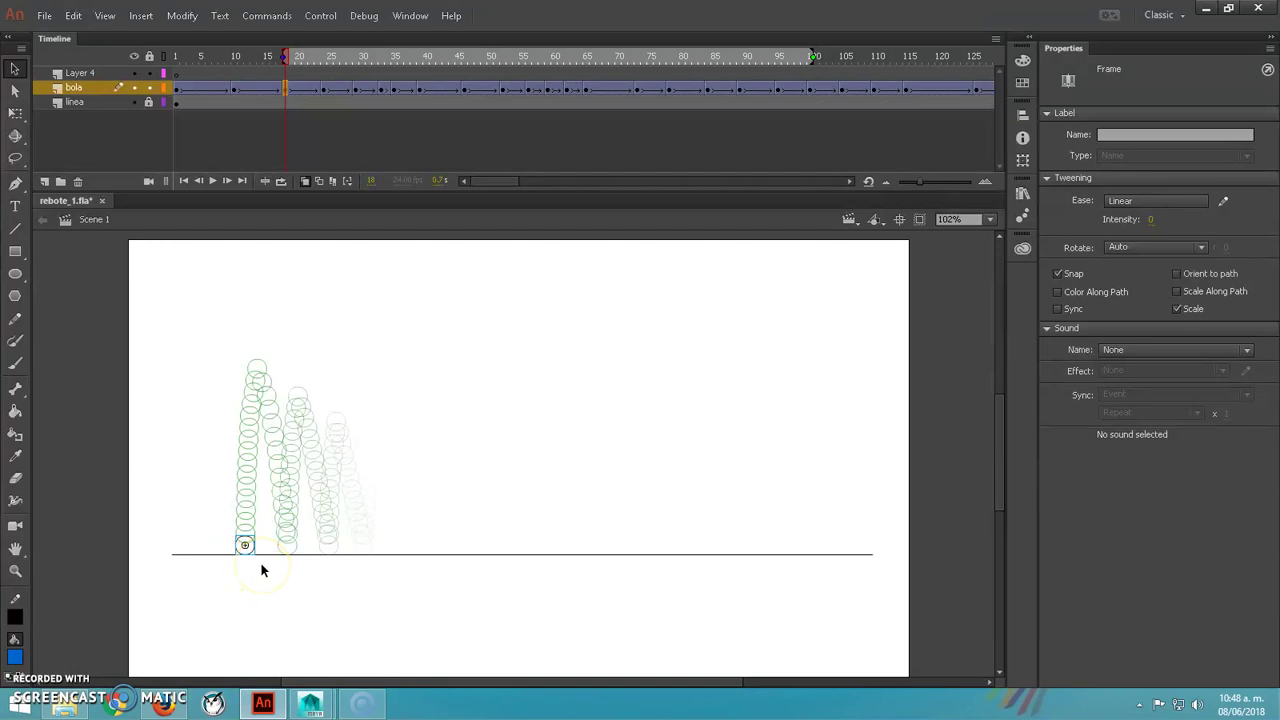
key("ctrl+4")
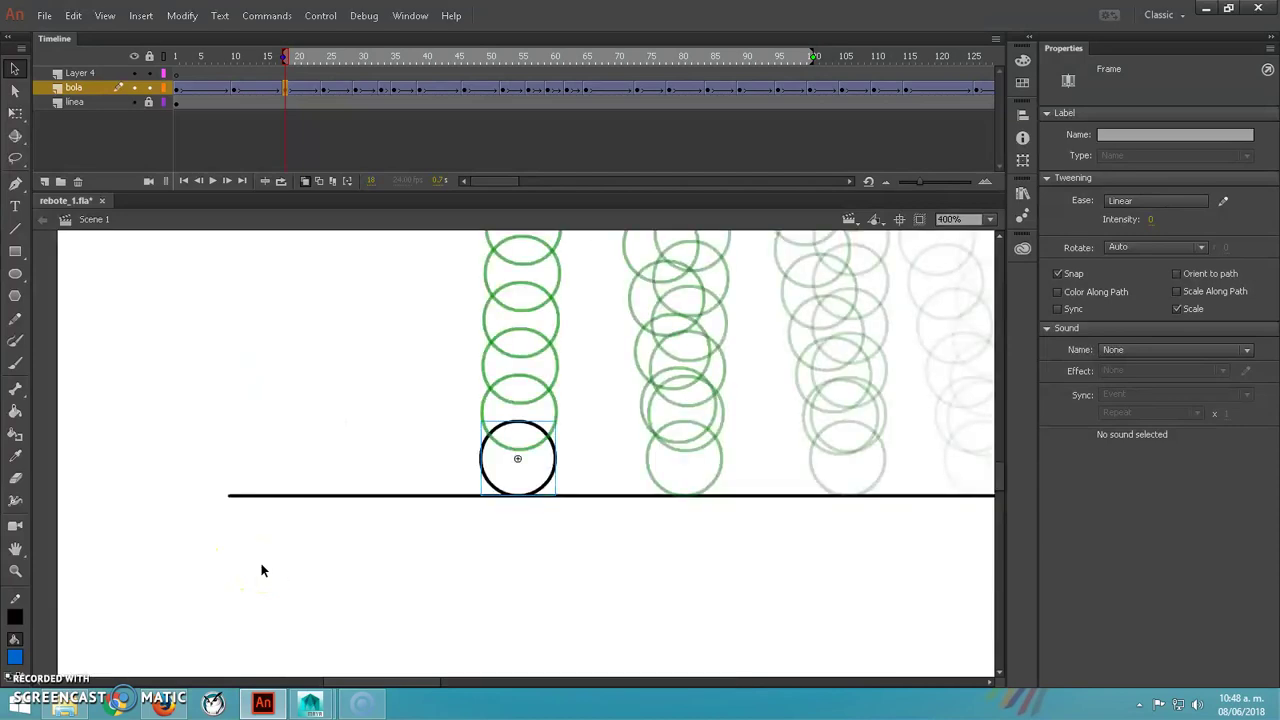
key("q")
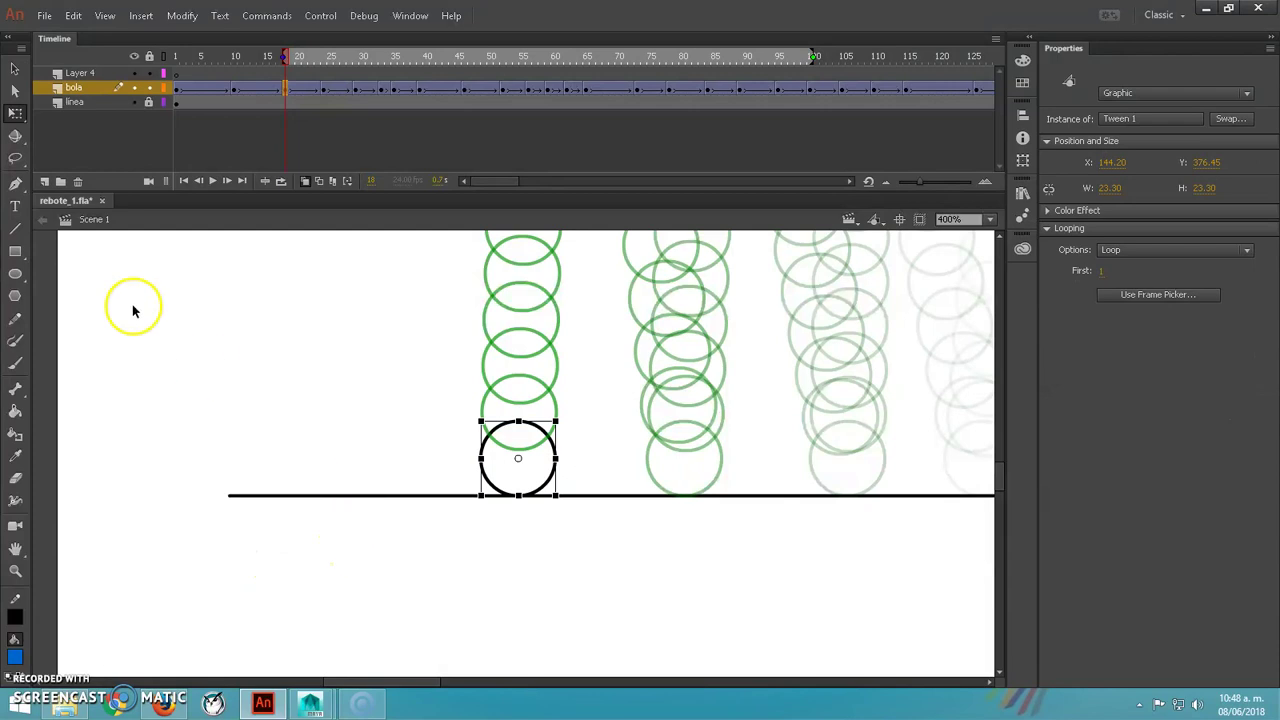
left_click(14, 140)
- Try widening the ball at frame 18 to about 33 px, compare the neighbouring frames and undo the stretch
left_click_drag(563, 458, 573, 458)
scroll(503, 457, "down", 2)
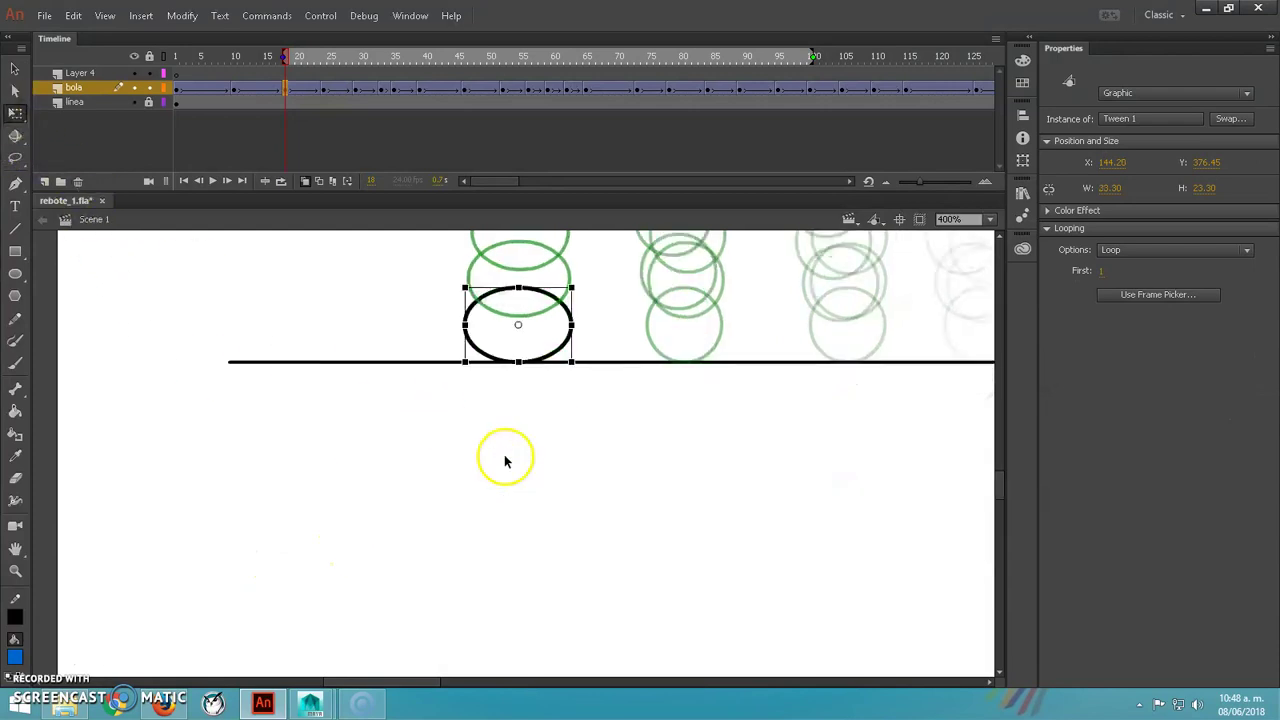
scroll(508, 455, "up", 5)
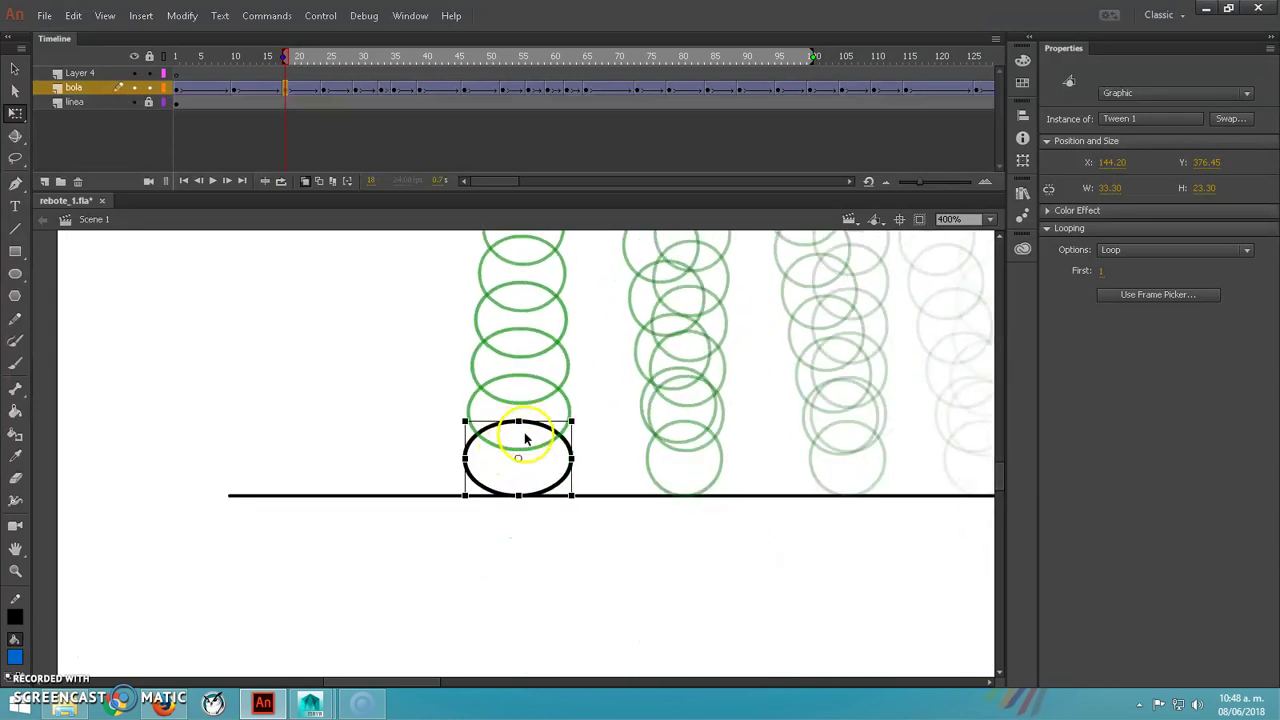
left_click(283, 58)
mouse_move(283, 58)
left_mouse_down()
mouse_move(255, 62)
mouse_move(286, 57)
left_mouse_up()
left_click(285, 92)
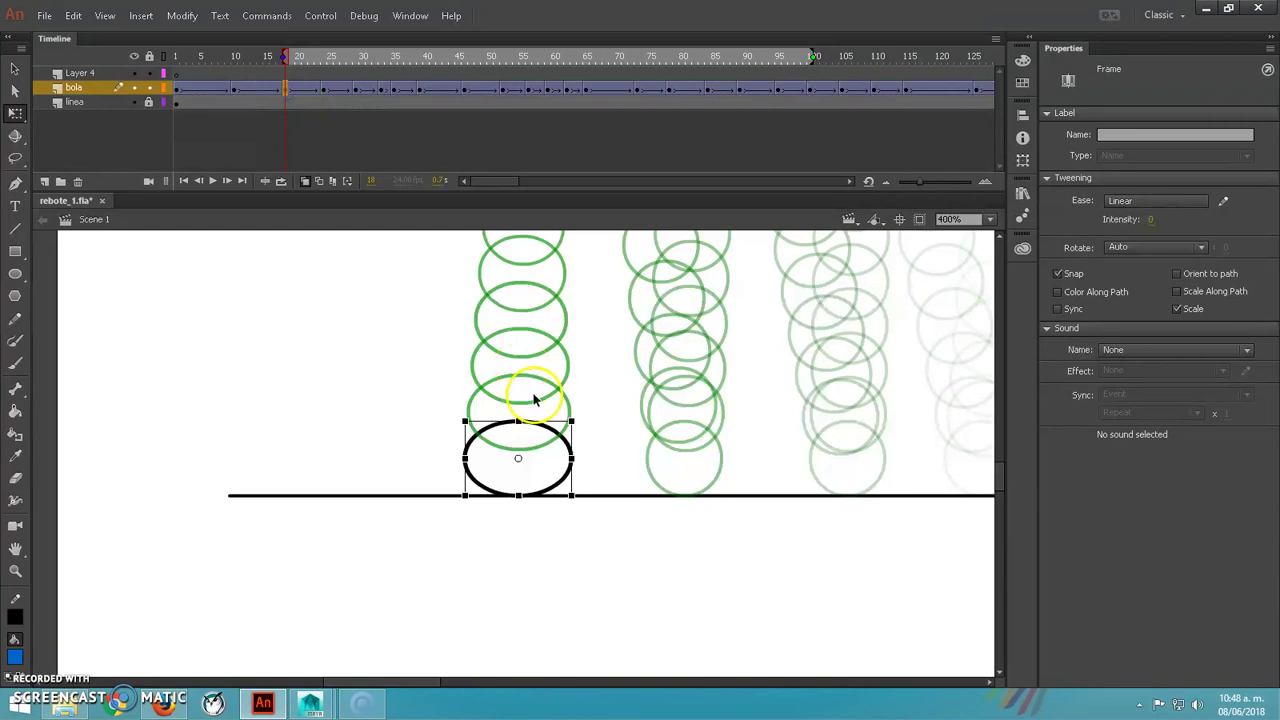
left_click(545, 432)
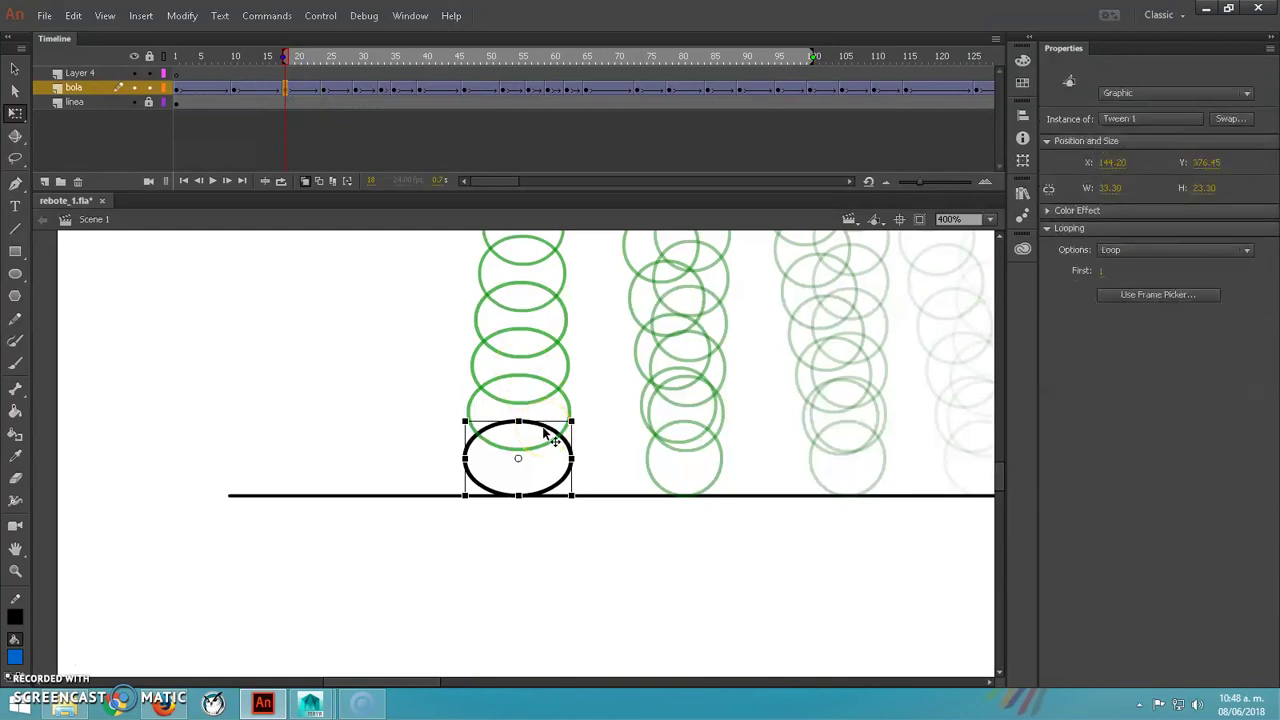
key("ctrl+z")
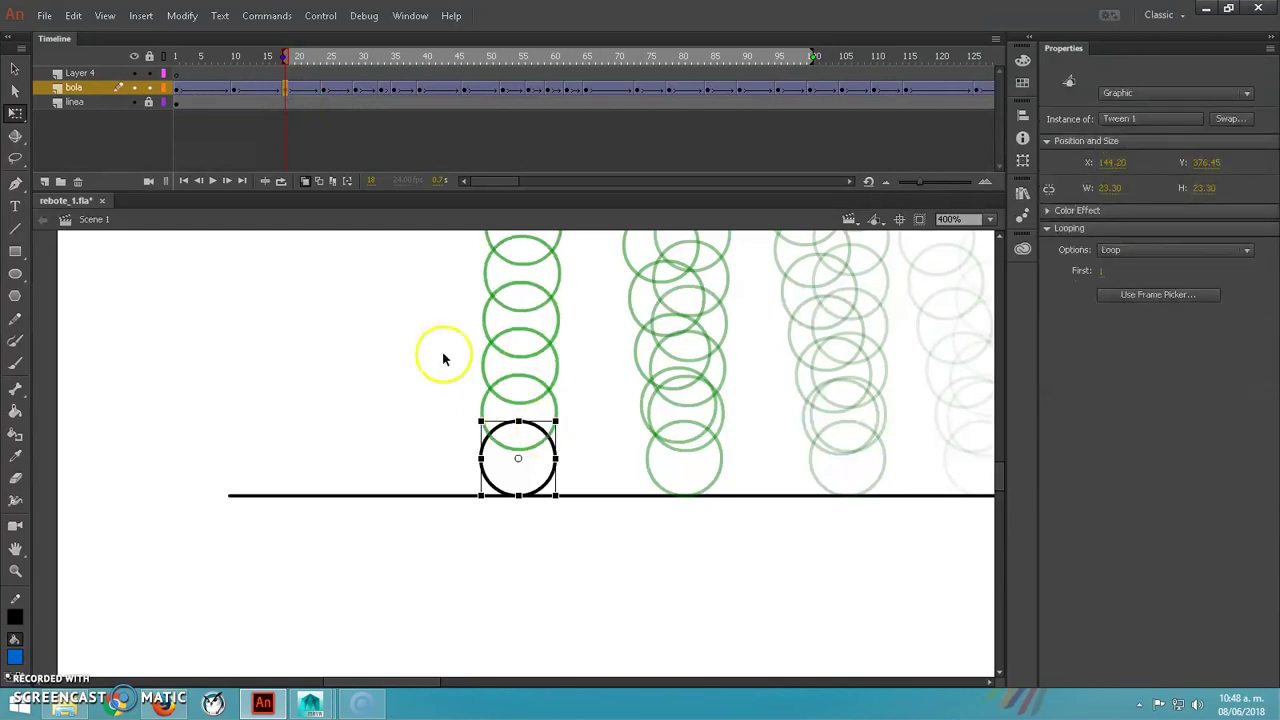
- Insert keyframes on the bola layer at frames 17 and 19, on either side of the ground contact
left_click(280, 89)
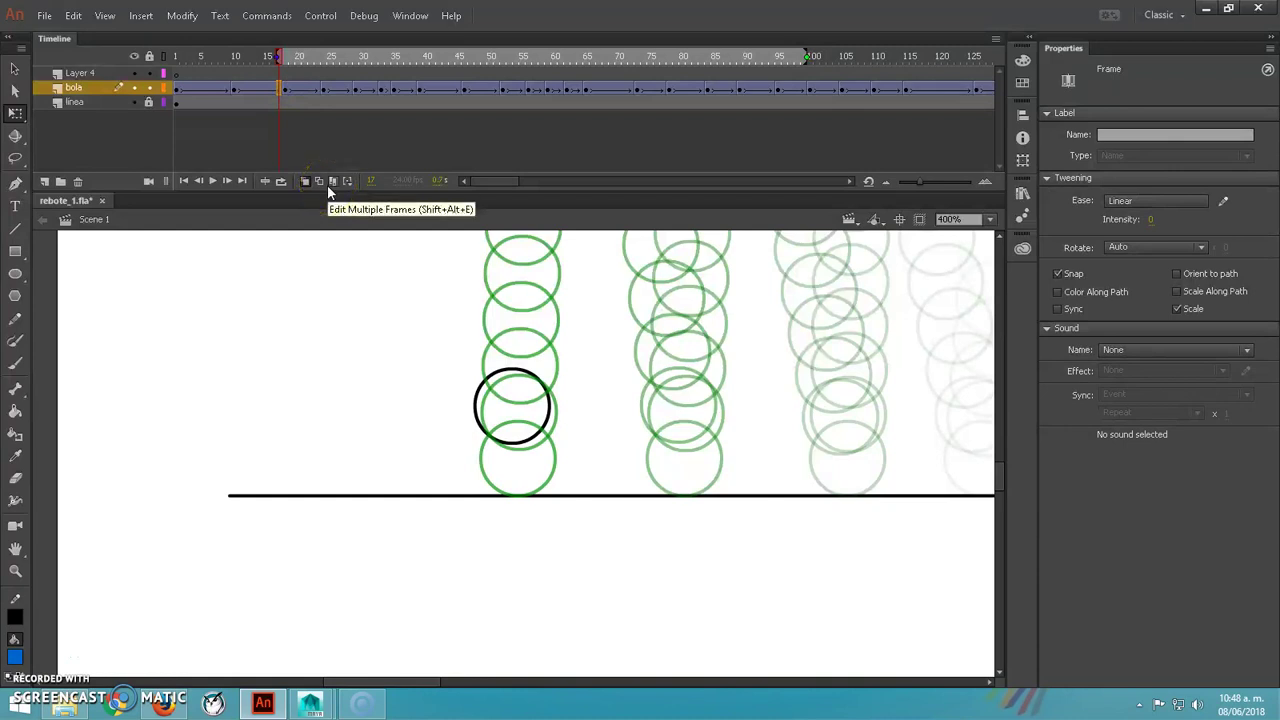
left_click(289, 90)
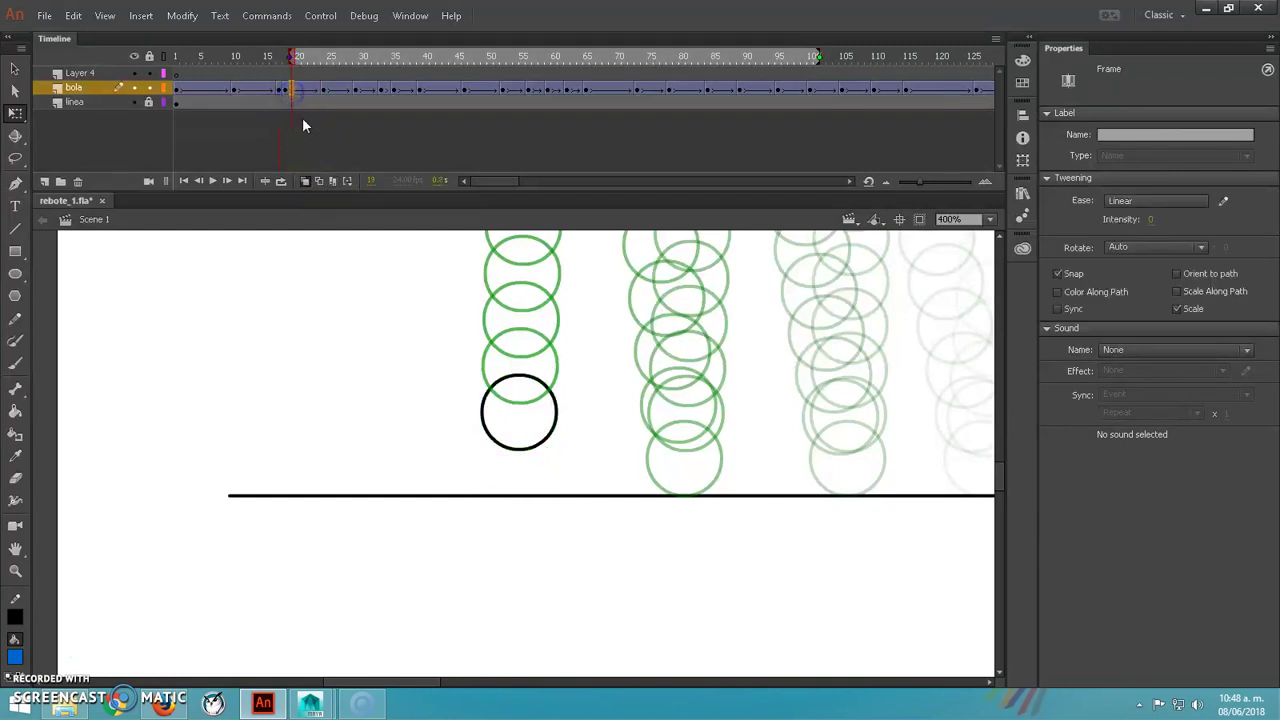
- At frame 18, stretch the ball horizontally to about 32 px wide and rotate it slightly clockwise
left_click(286, 90)
left_click(556, 461)
left_click_drag(559, 461, 570, 458)
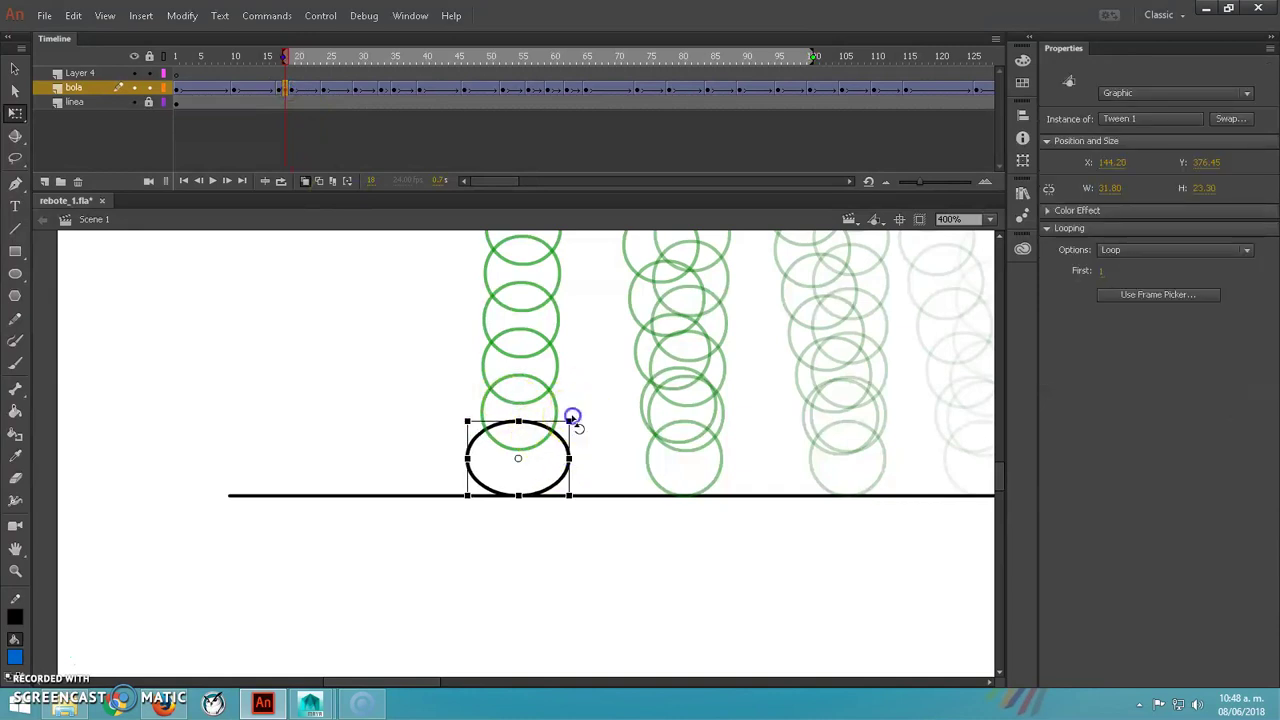
left_click_drag(573, 422, 577, 428)
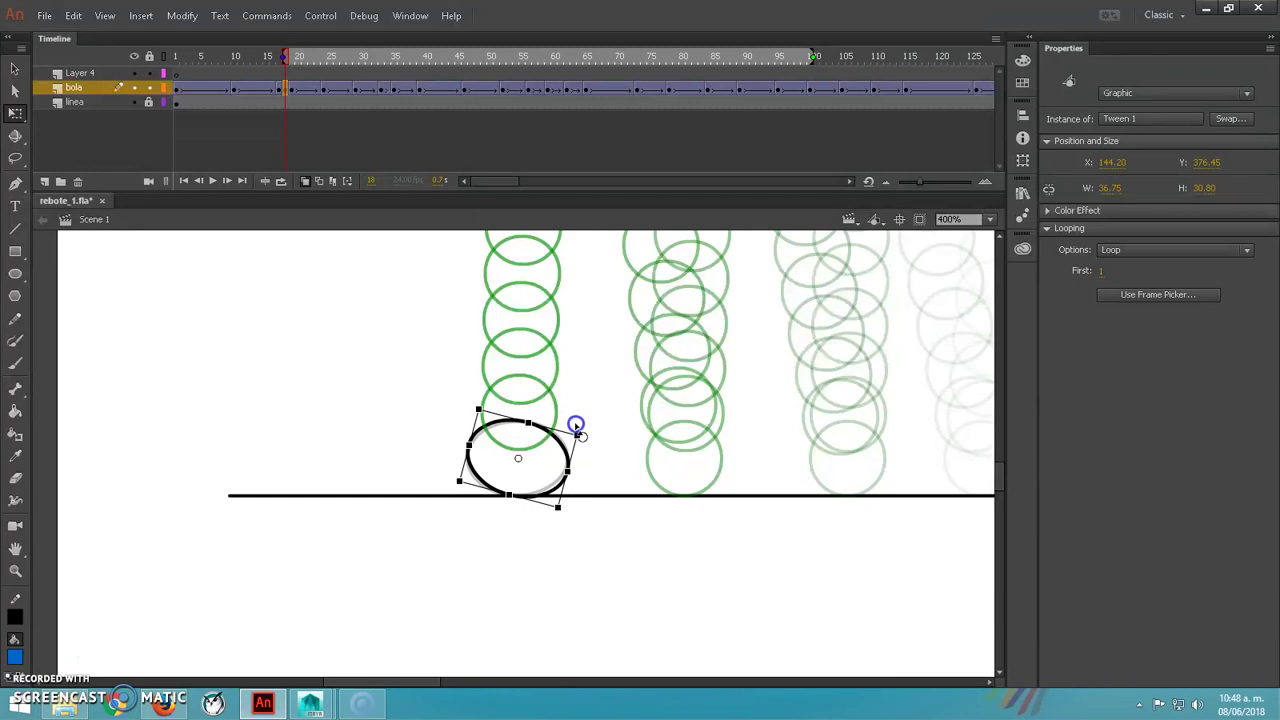
- Examine the onion-skinned bounce path above the tilted, squashed ball at frame 18
scroll(580, 459, "down", 3)
scroll(580, 459, "up", 7)
scroll(564, 530, "down", 1)
scroll(555, 573, "down", 5)
scroll(545, 540, "up", 6)
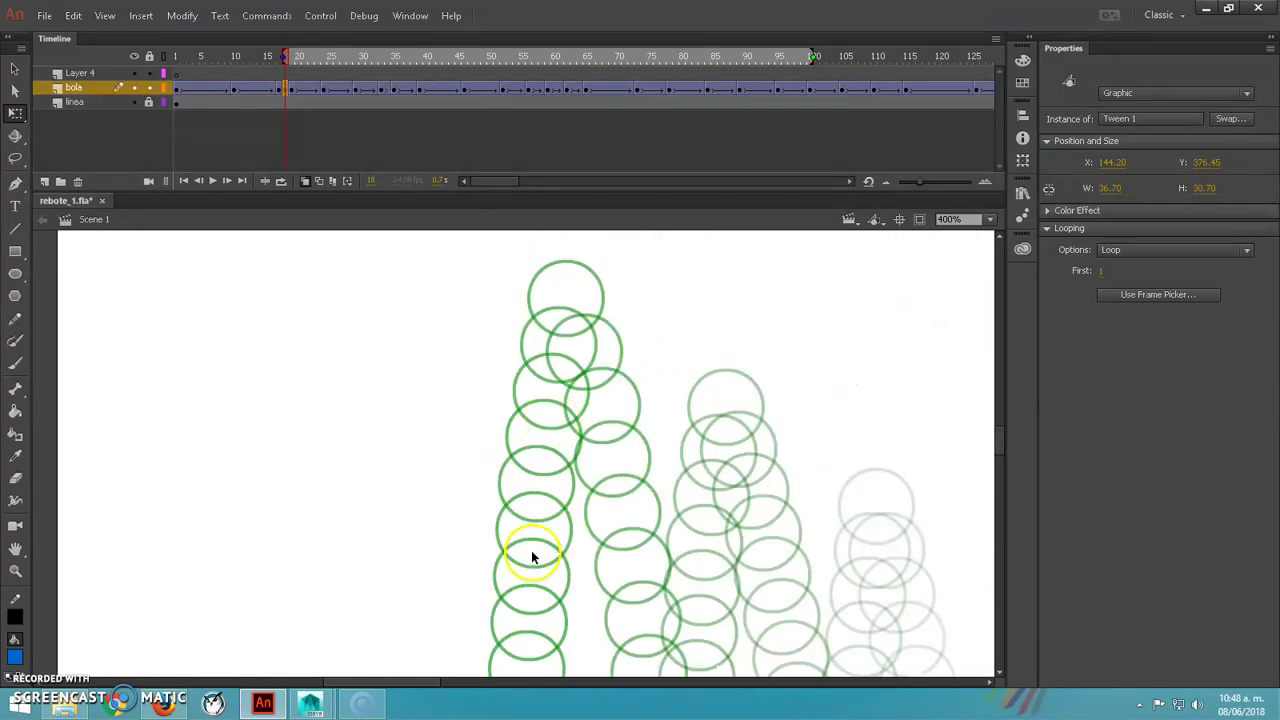
scroll(570, 563, "up", 2)
scroll(572, 563, "down", 8)
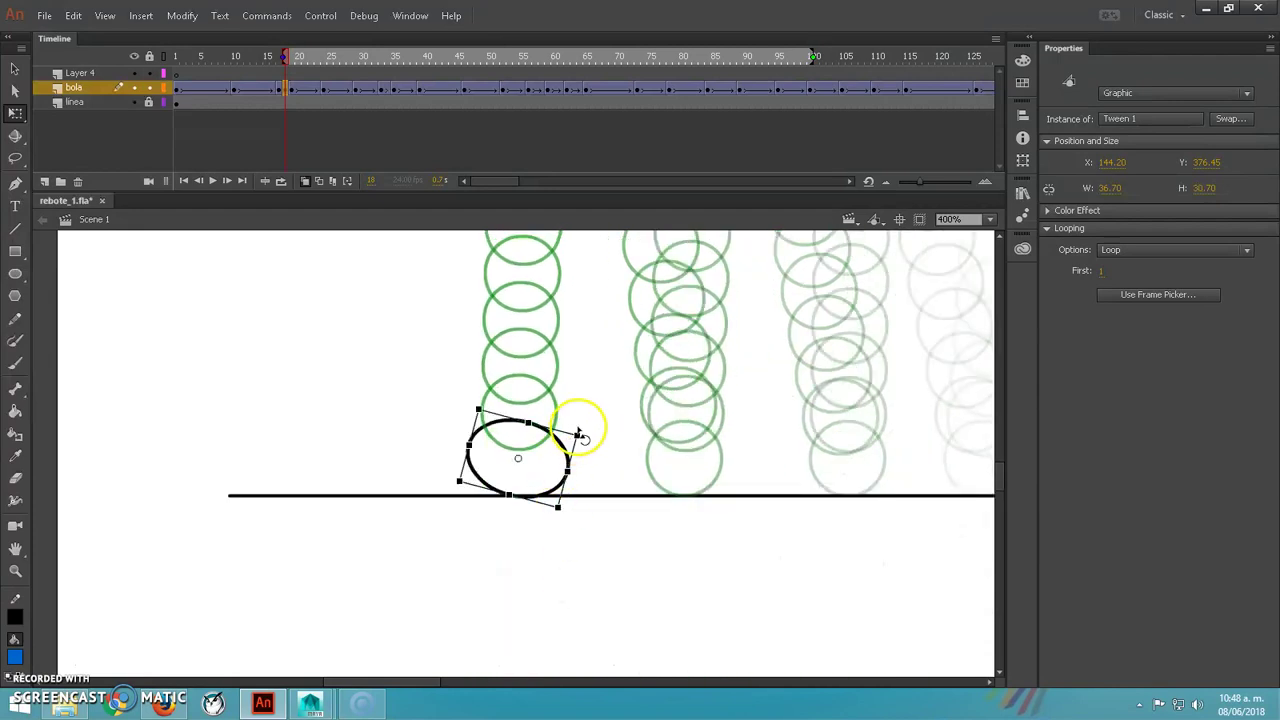
- Reduce the squashed ball's tilt at frame 18 and stretch the ball at frame 19 vertically to about 30.8 px high
left_click_drag(579, 423, 581, 416)
left_click(288, 88)
left_click(291, 90)
left_click(515, 383)
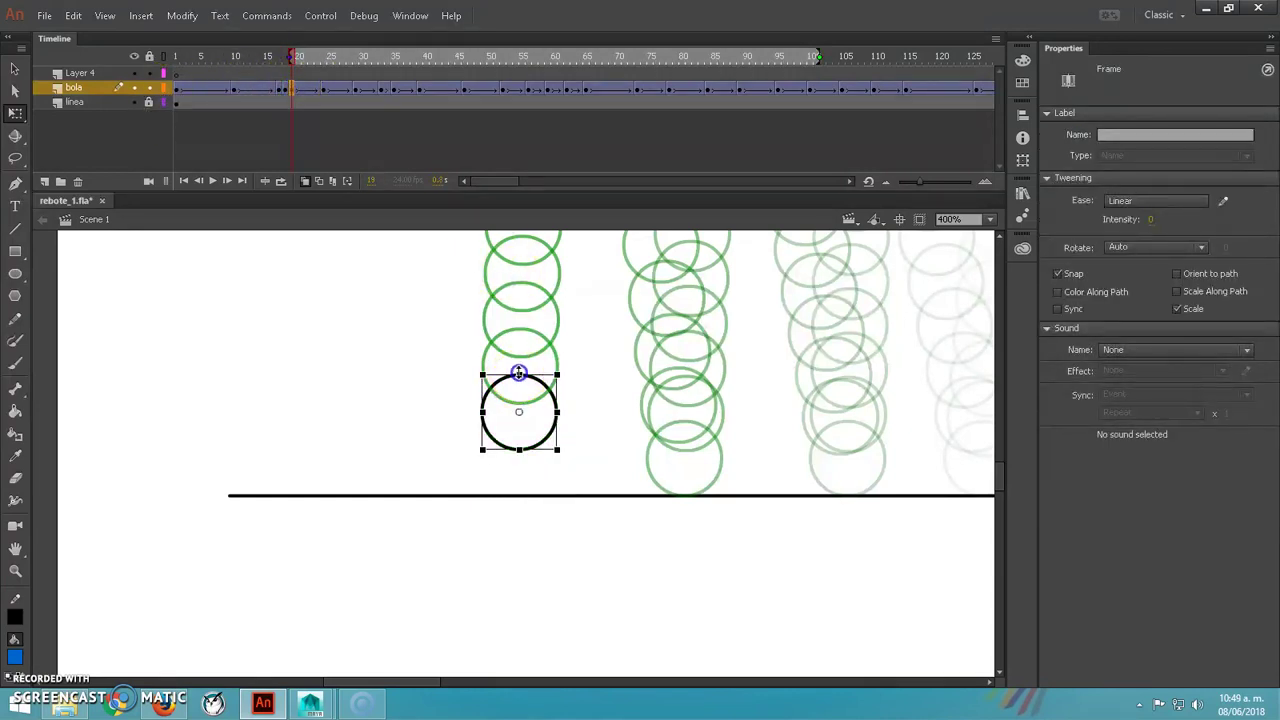
left_click_drag(518, 373, 519, 363)
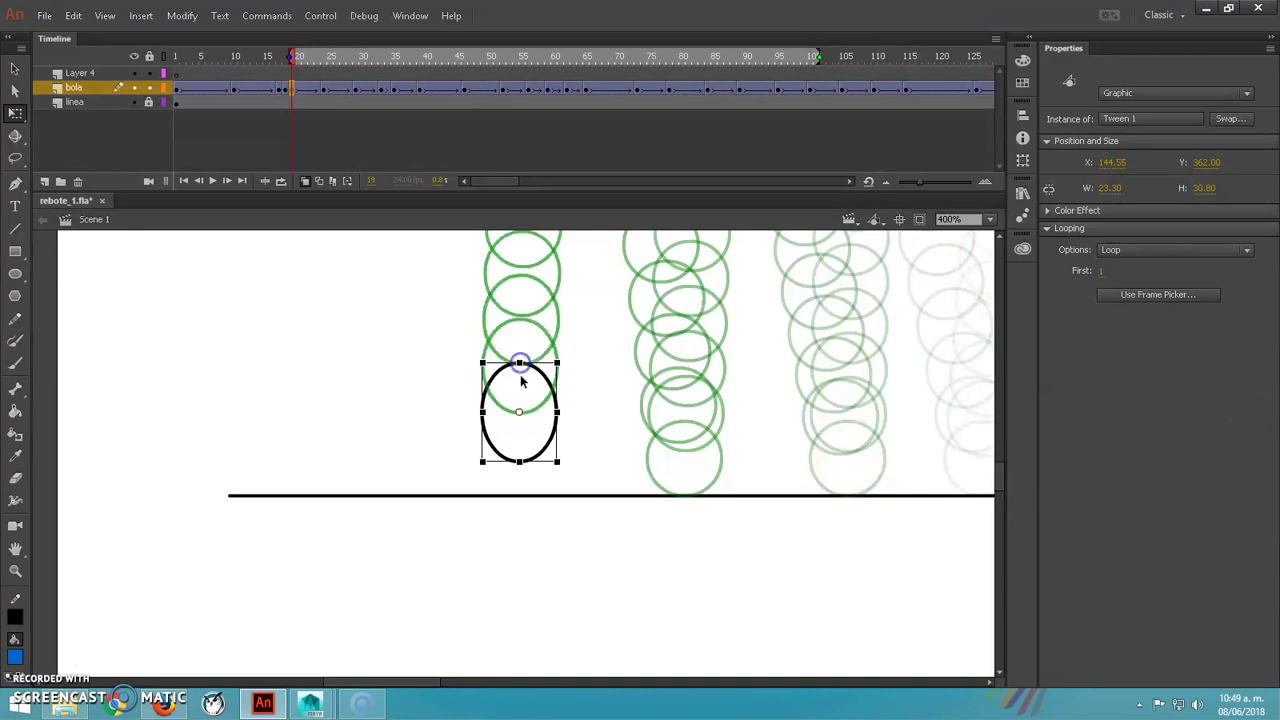
- Raise the stretched ball at frame 19 above the ground line to about Y 351.5
key("Up")
key("Up")
key("Up")
key("Up")
key("Up")
key("Up")
key("Up")
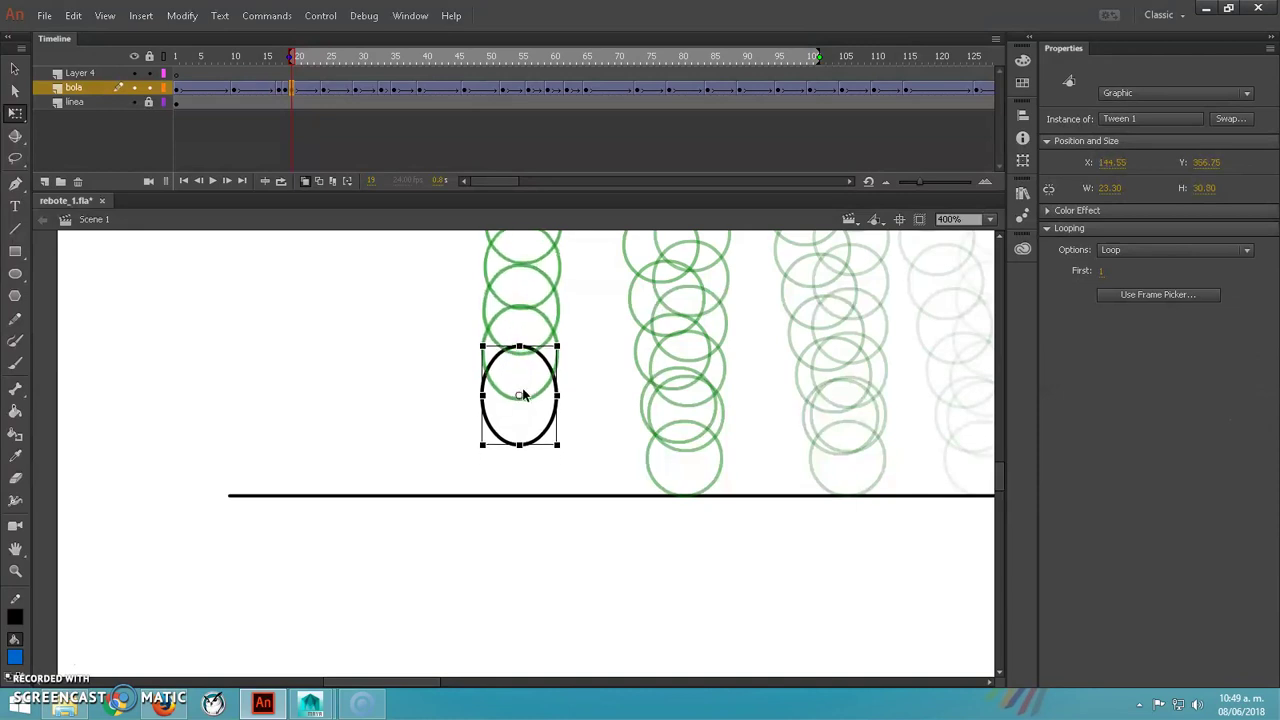
key("Up")
scroll(531, 416, "down", 2)
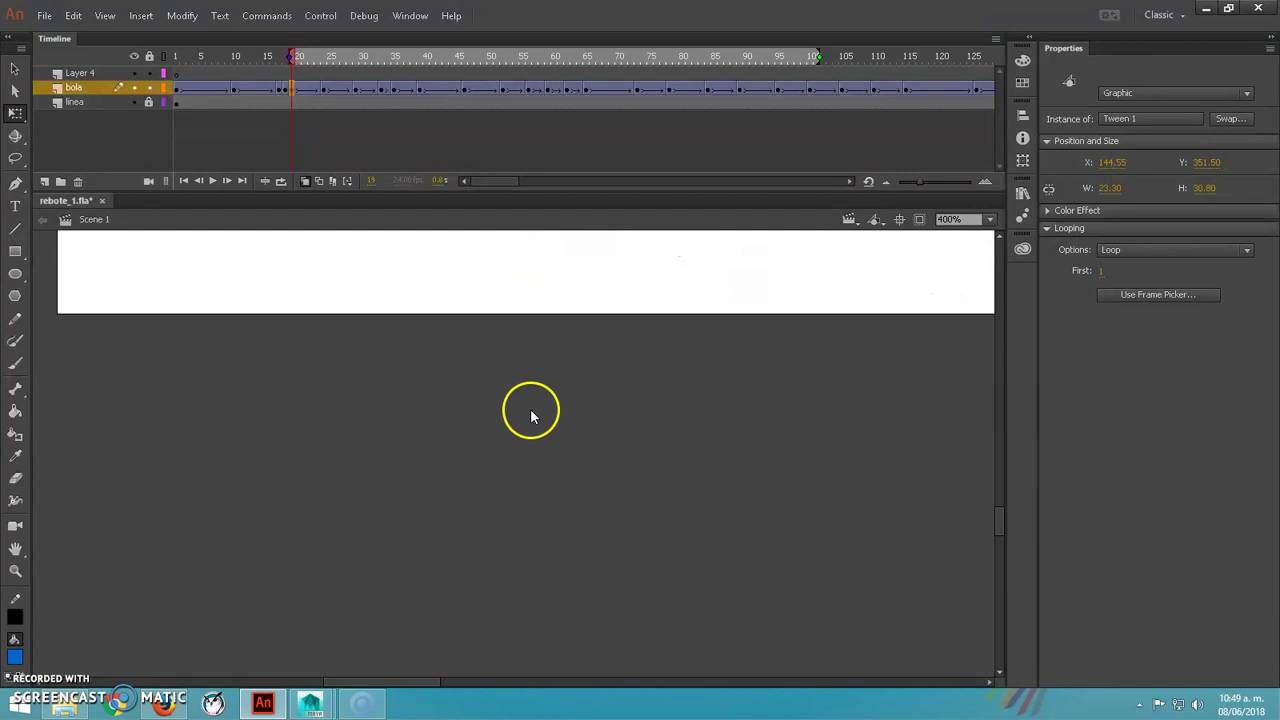
scroll(531, 416, "up", 4)
scroll(531, 416, "down", 2)
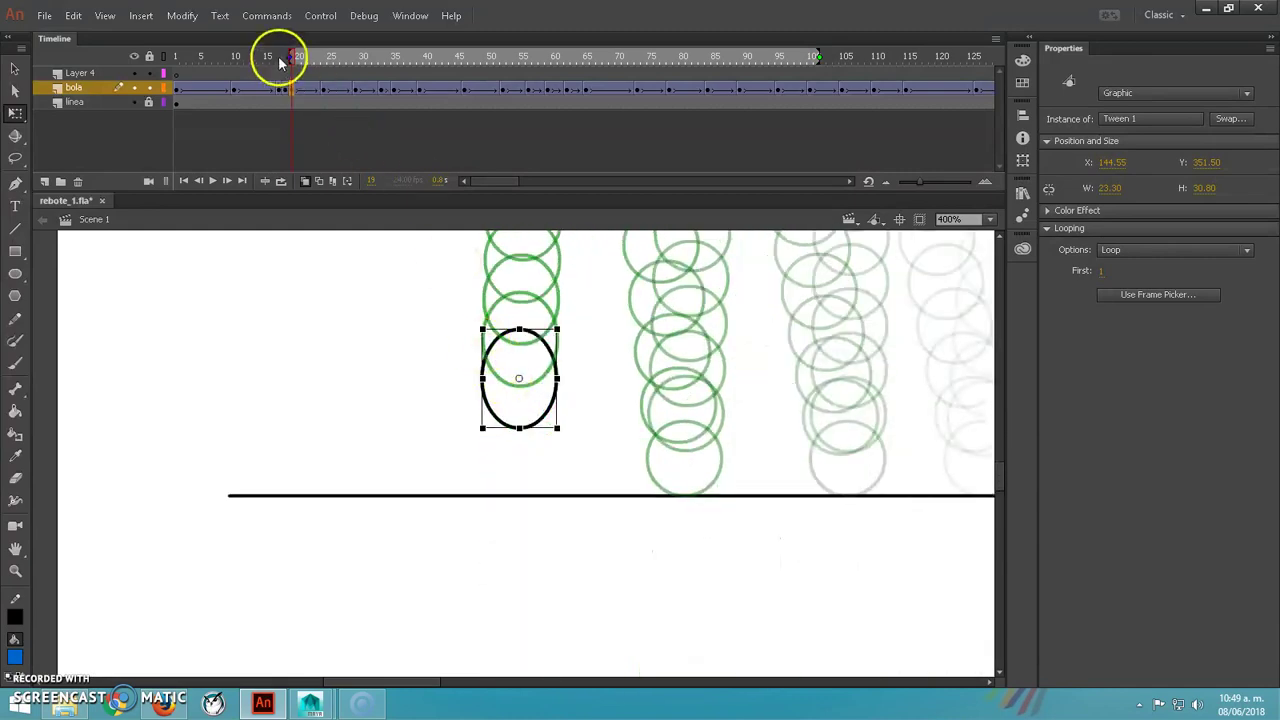
- Extend the onion skin range back to frame 1, check the frames after impact and turn onion skinning off
left_click_drag(288, 55, 177, 55)
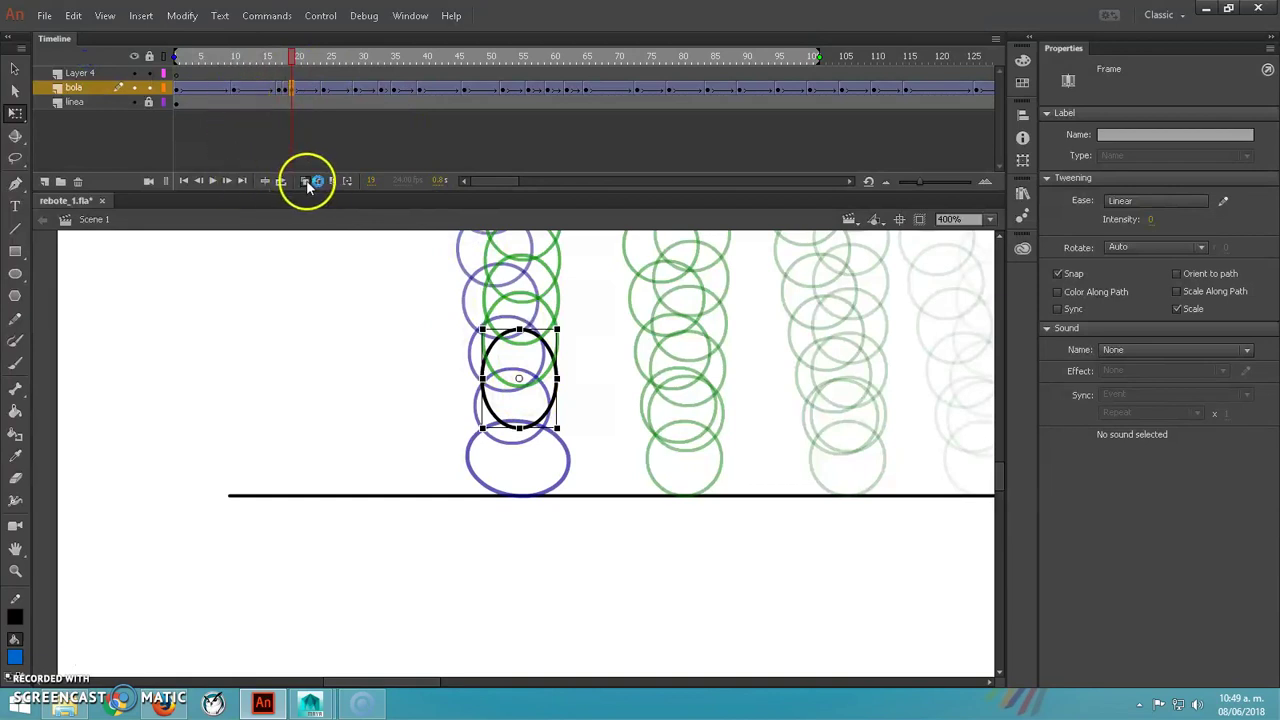
mouse_move(289, 58)
left_mouse_down()
mouse_move(278, 59)
mouse_move(306, 61)
left_mouse_up()
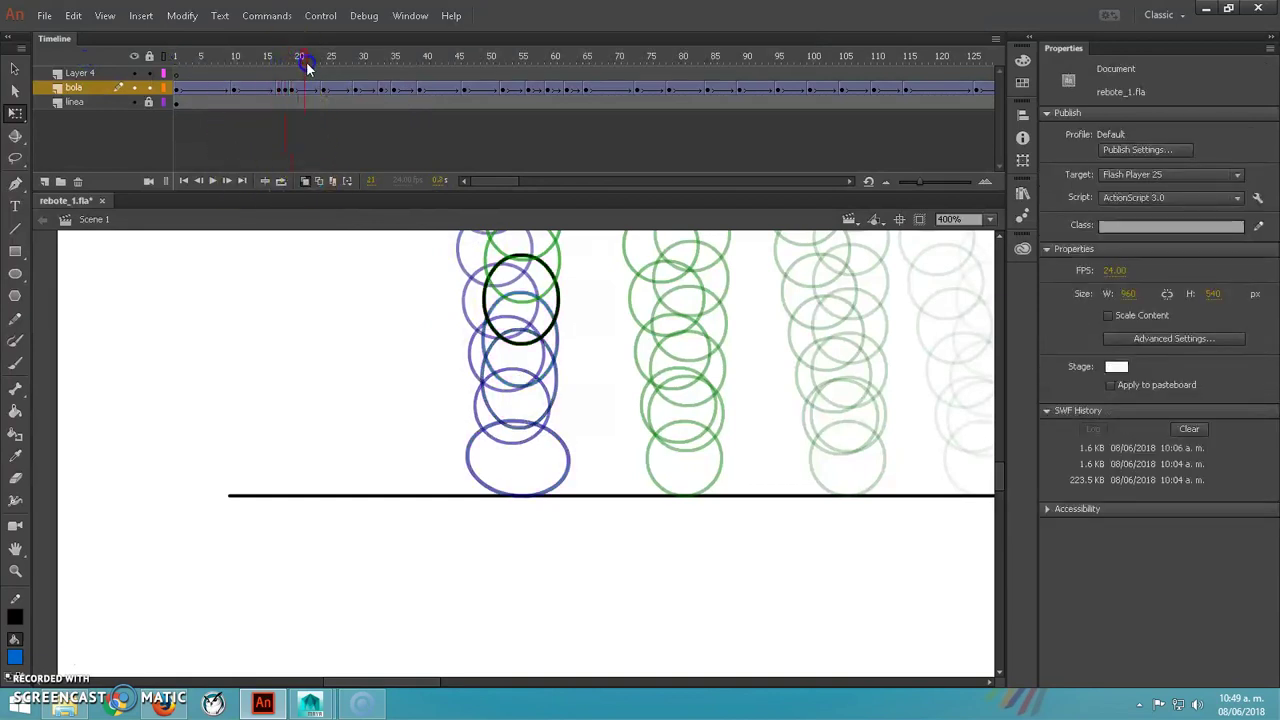
left_click(305, 181)
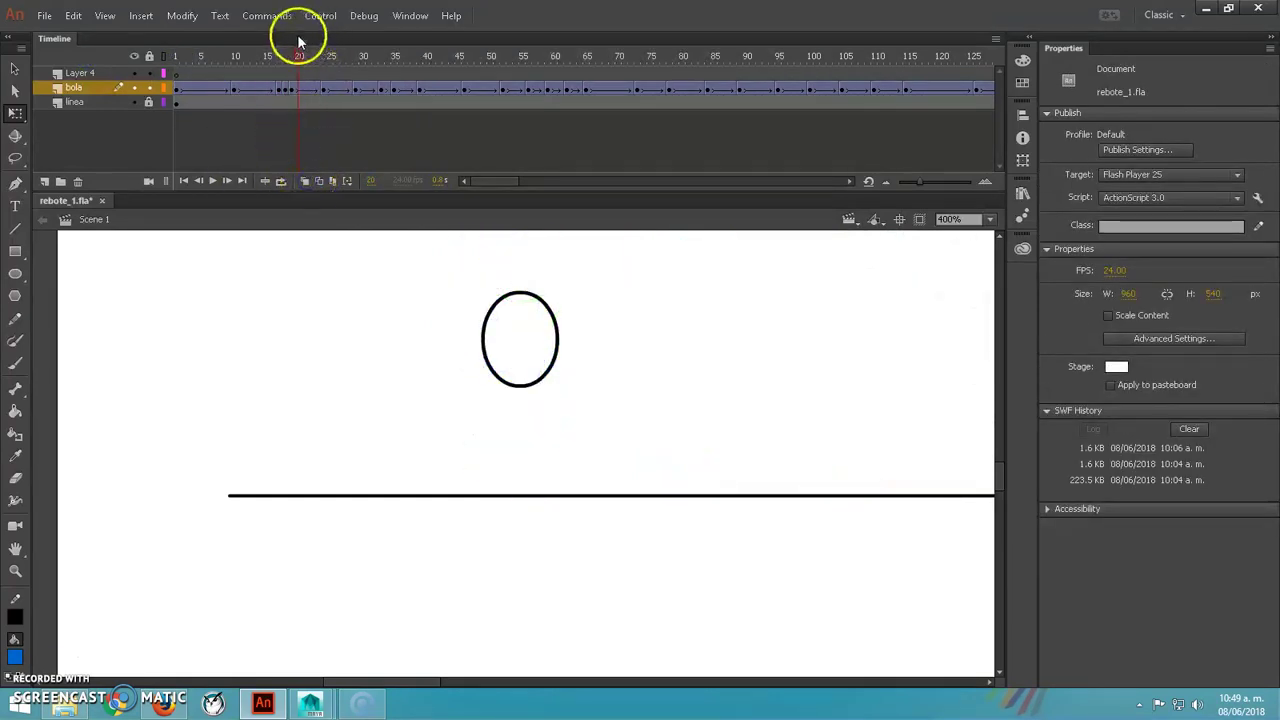
- At frame 17, stretch the ball vertically about its centre to about 28.3 px high
left_click_drag(294, 59, 286, 59)
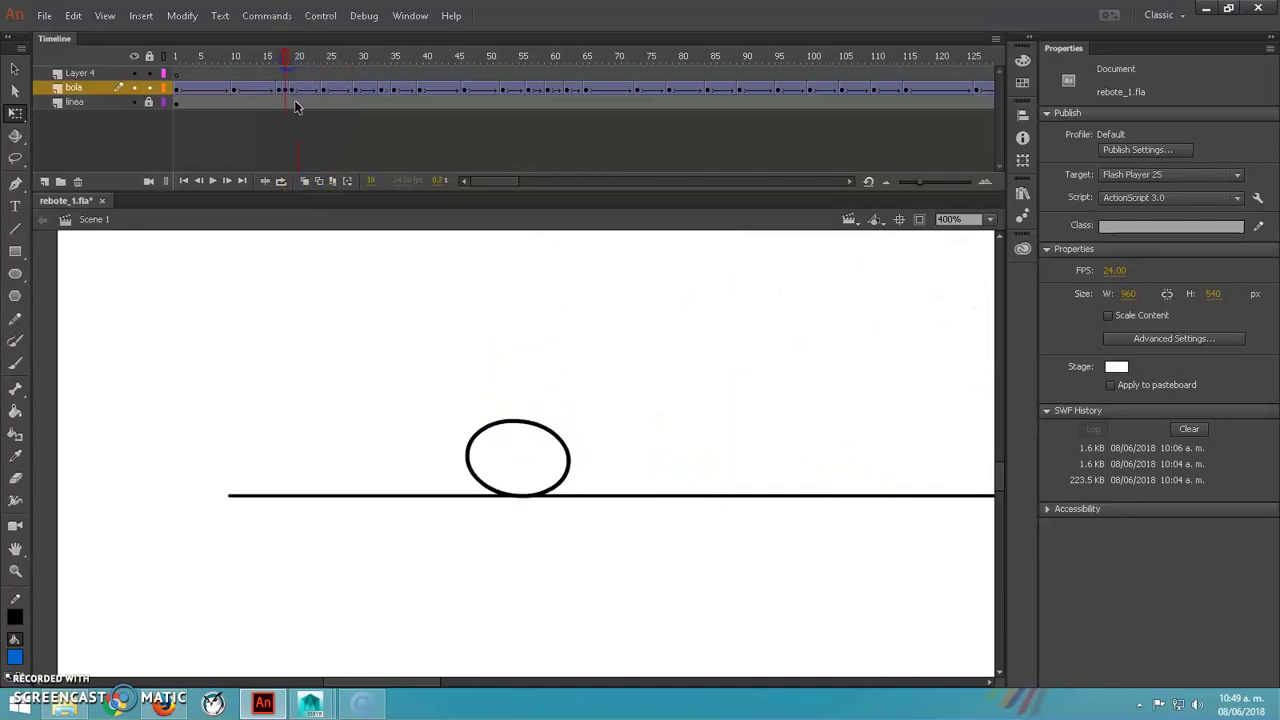
left_click(292, 91)
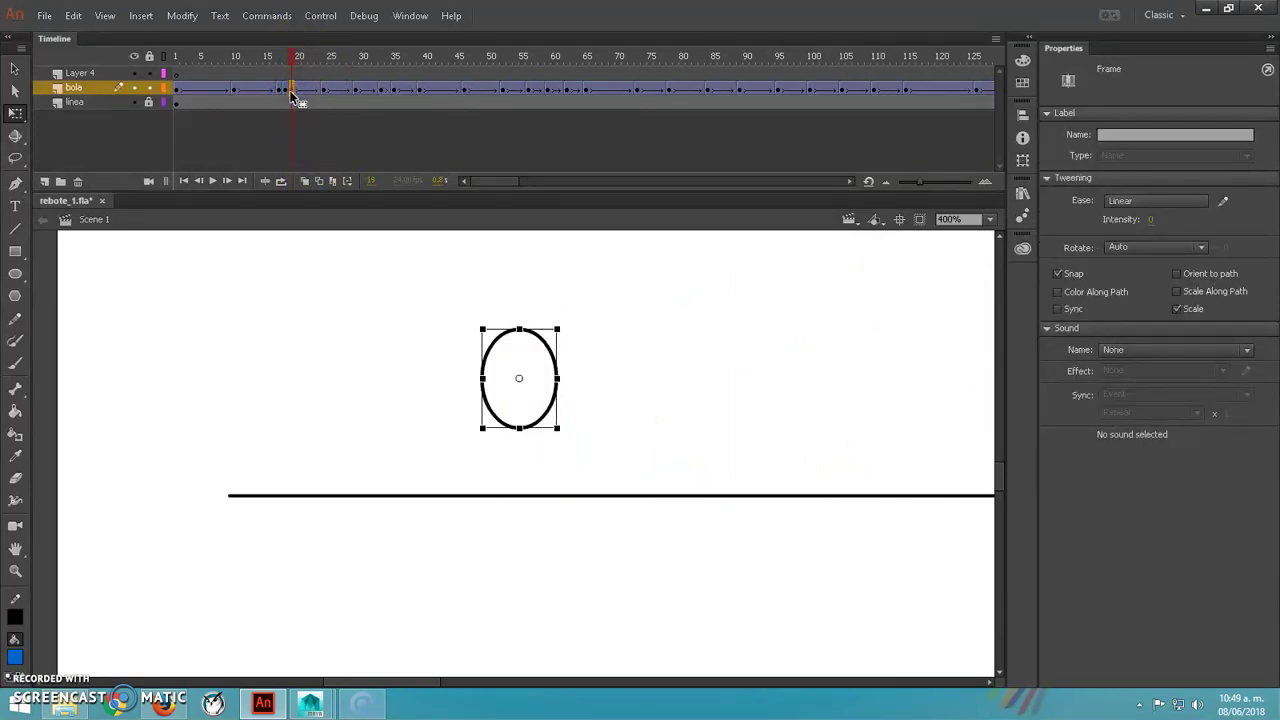
left_click(285, 91)
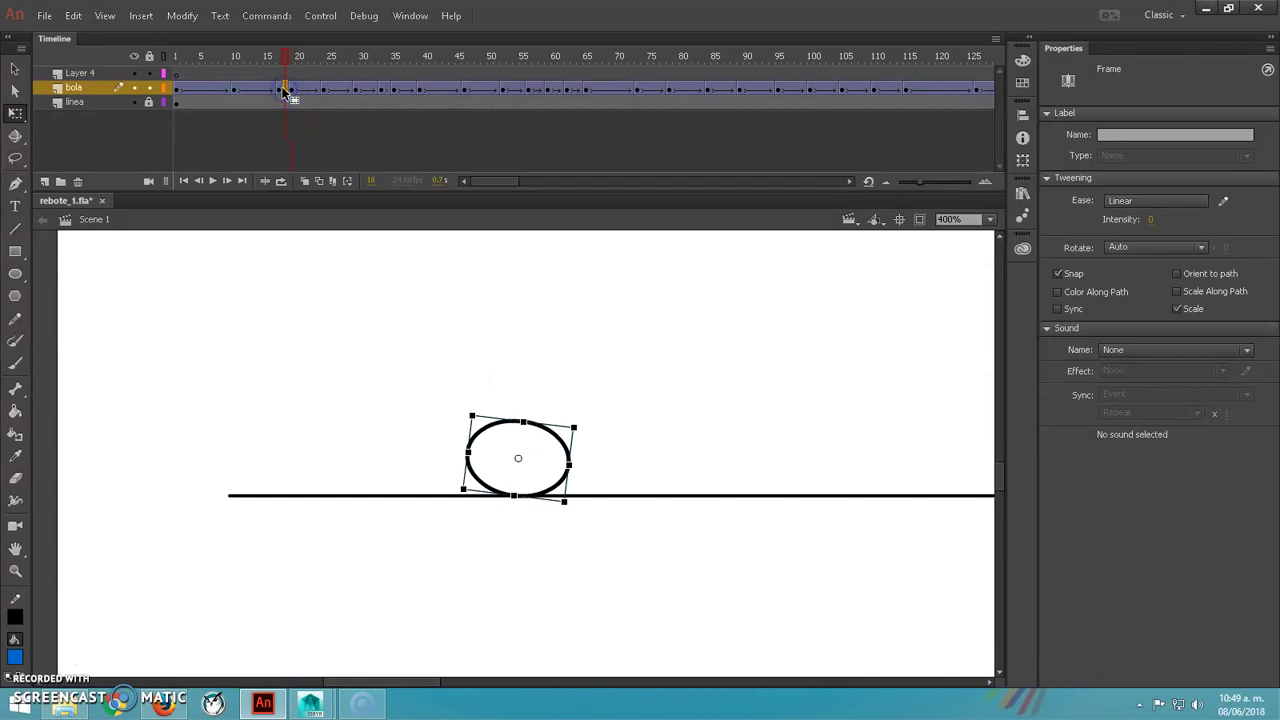
left_click(281, 90)
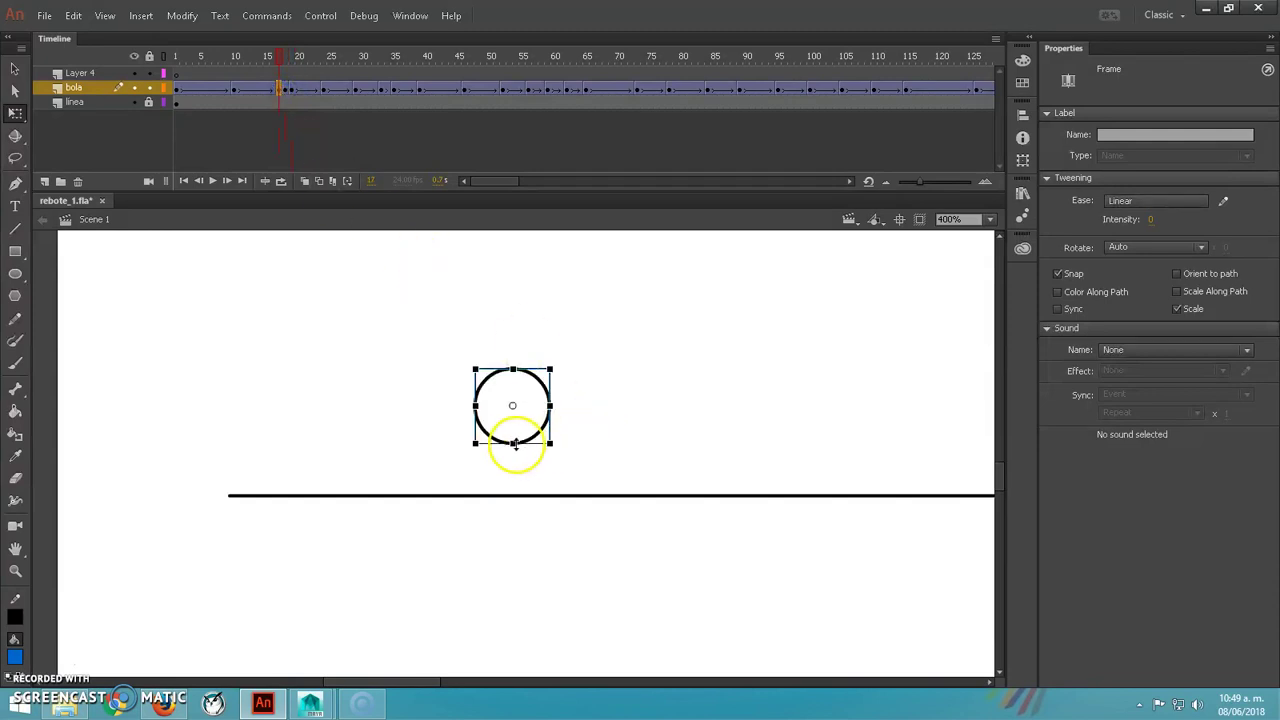
left_click_drag(512, 446, 513, 452, "alt")
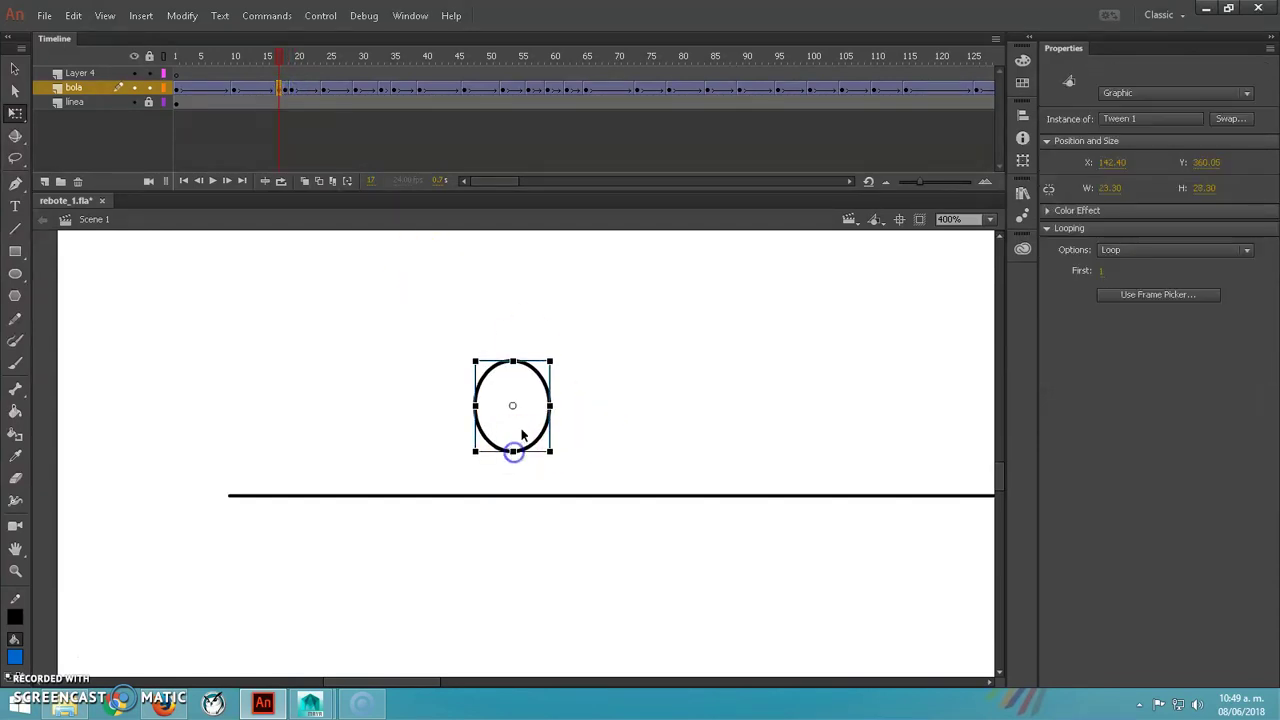
- Lower the frame 17 ball onto the ground line and shift it slightly right, to about X 142.9, Y 374.05
key("Down")
key("Down")
key("Down")
key("Down")
key("Down")
key("Down")
key("Down")
key("Down")
key("Down")
key("Down")
key("Down")
key("Down")
key("Down")
key("Down")
key("Down")
key("Down")
key("Down")
key("Down")
key("Down")
key("Down")
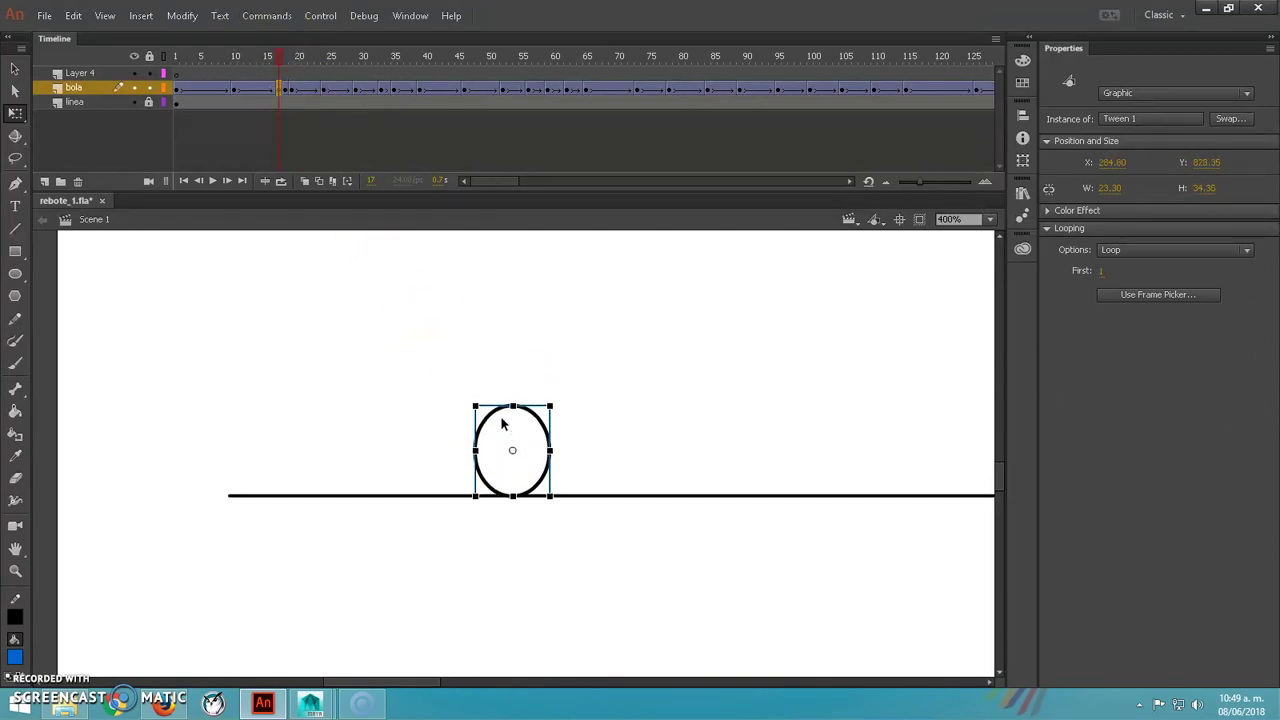
key("Right")
key("Right")
key("Up")
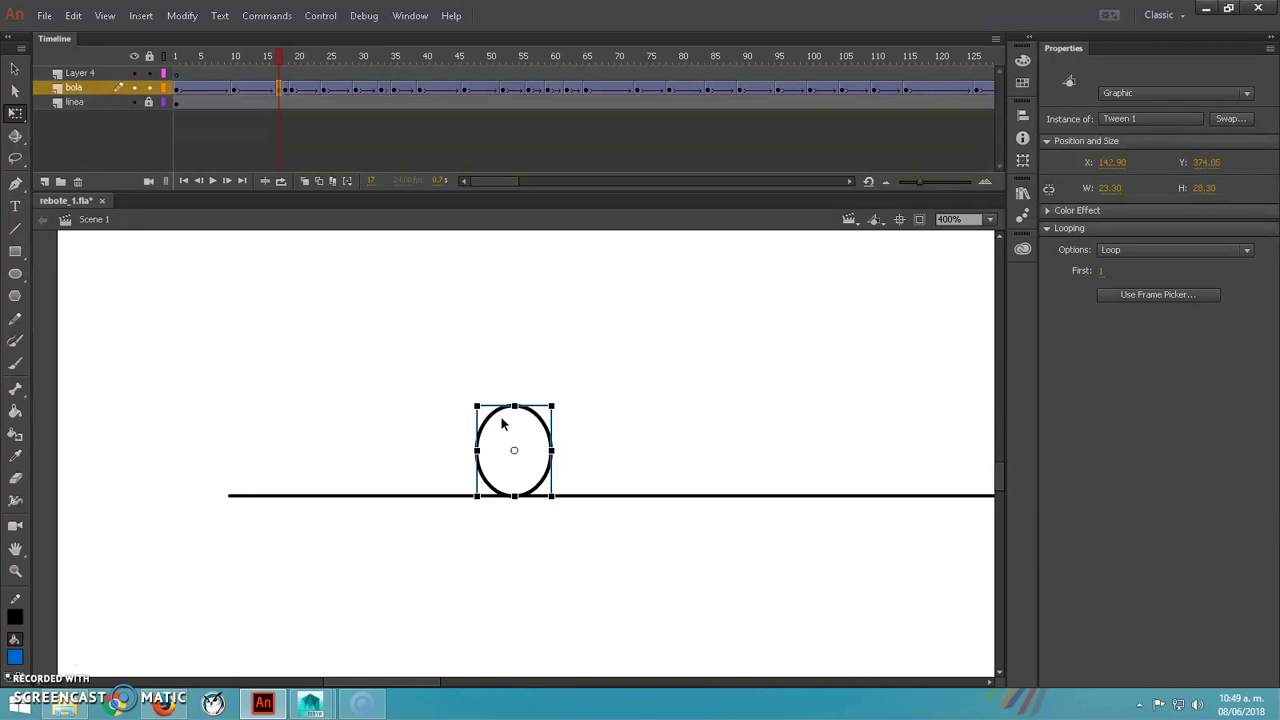
- Turn onion skinning back on and examine the whole bounce path around the first impact
left_click(284, 90)
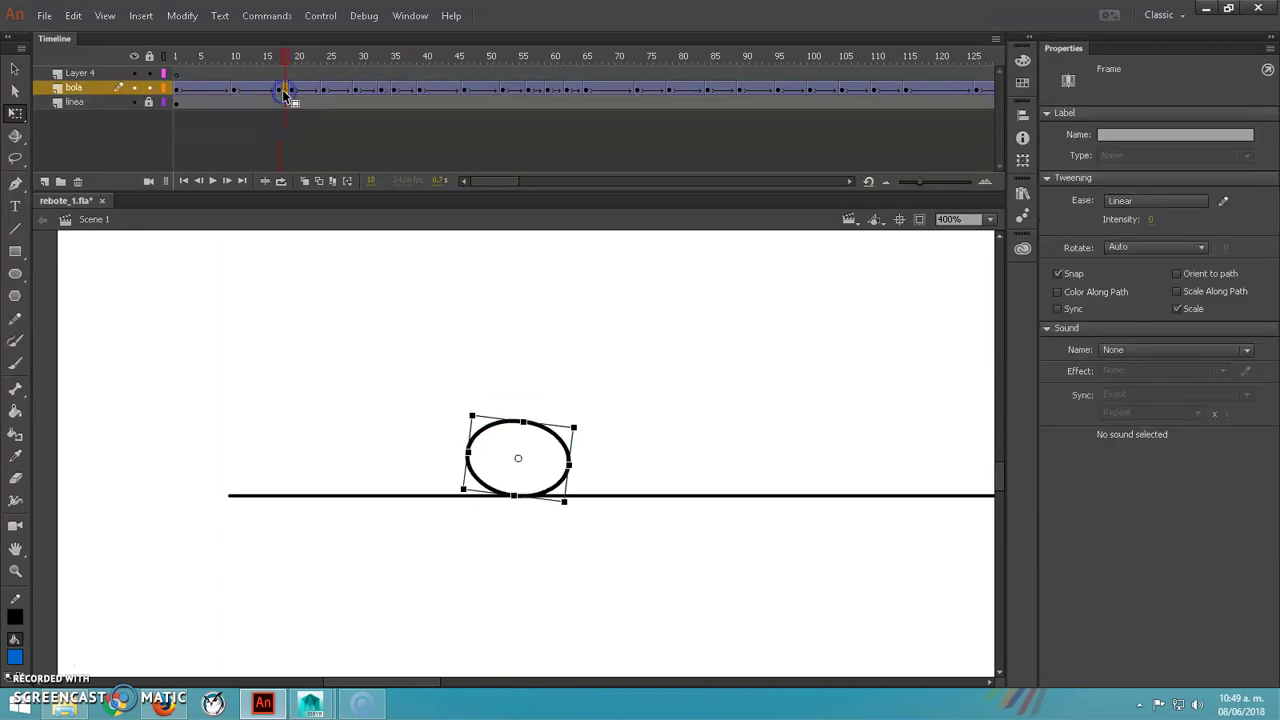
mouse_move(284, 57)
left_mouse_down()
mouse_move(264, 59)
mouse_move(288, 65)
mouse_move(266, 76)
mouse_move(294, 77)
left_mouse_up()
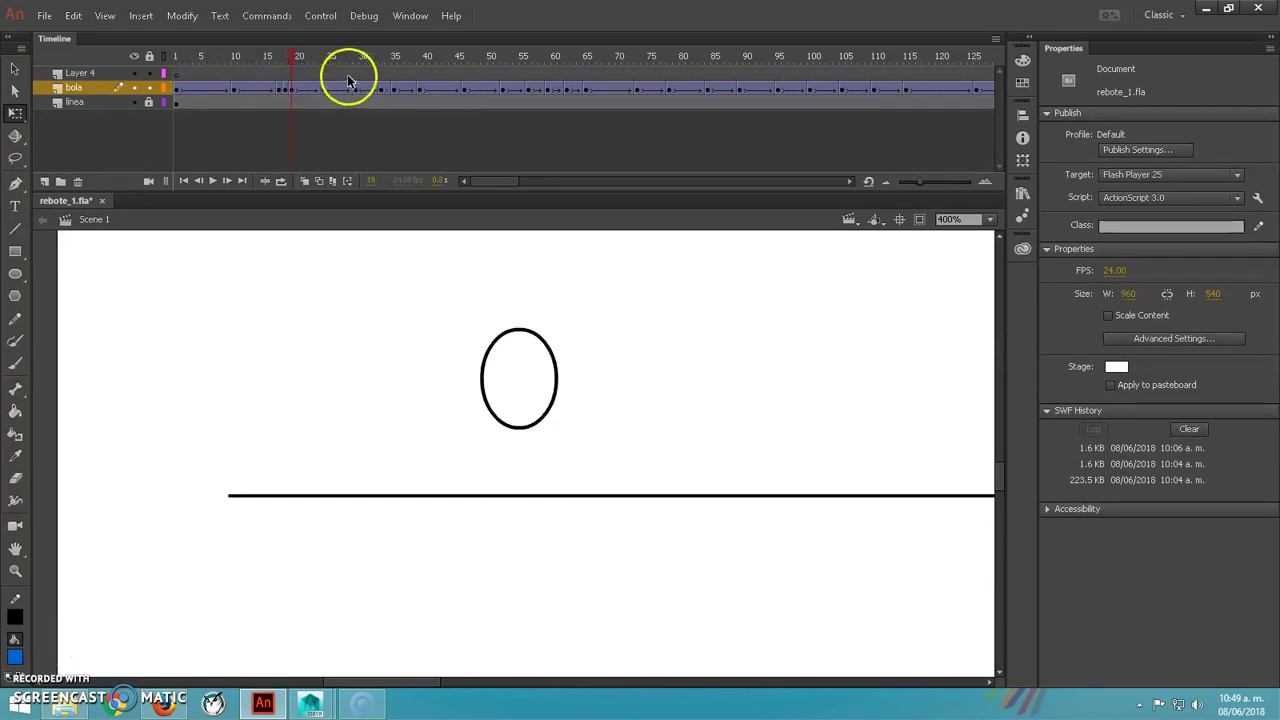
left_click(306, 182)
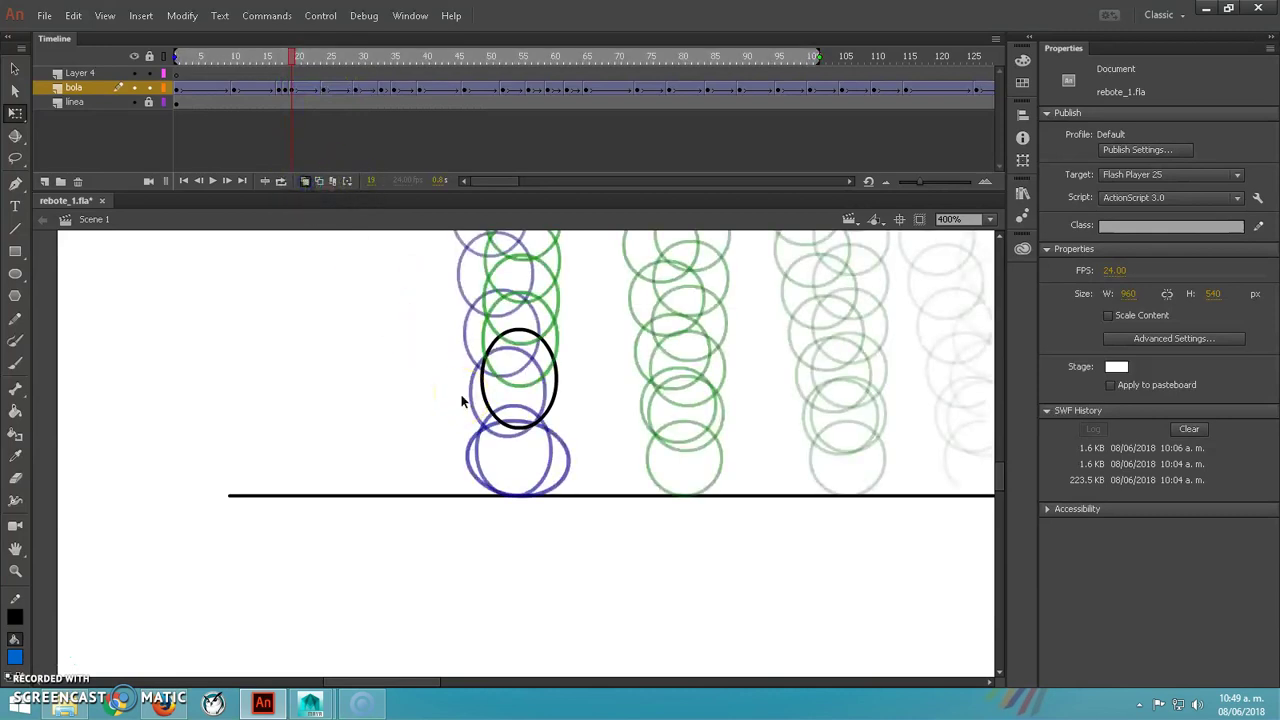
key("ctrl+minus")
key("ctrl+minus")
mouse_move(605, 416)
left_mouse_down()
mouse_move(634, 391)
mouse_move(614, 457)
mouse_move(626, 430)
left_mouse_up()
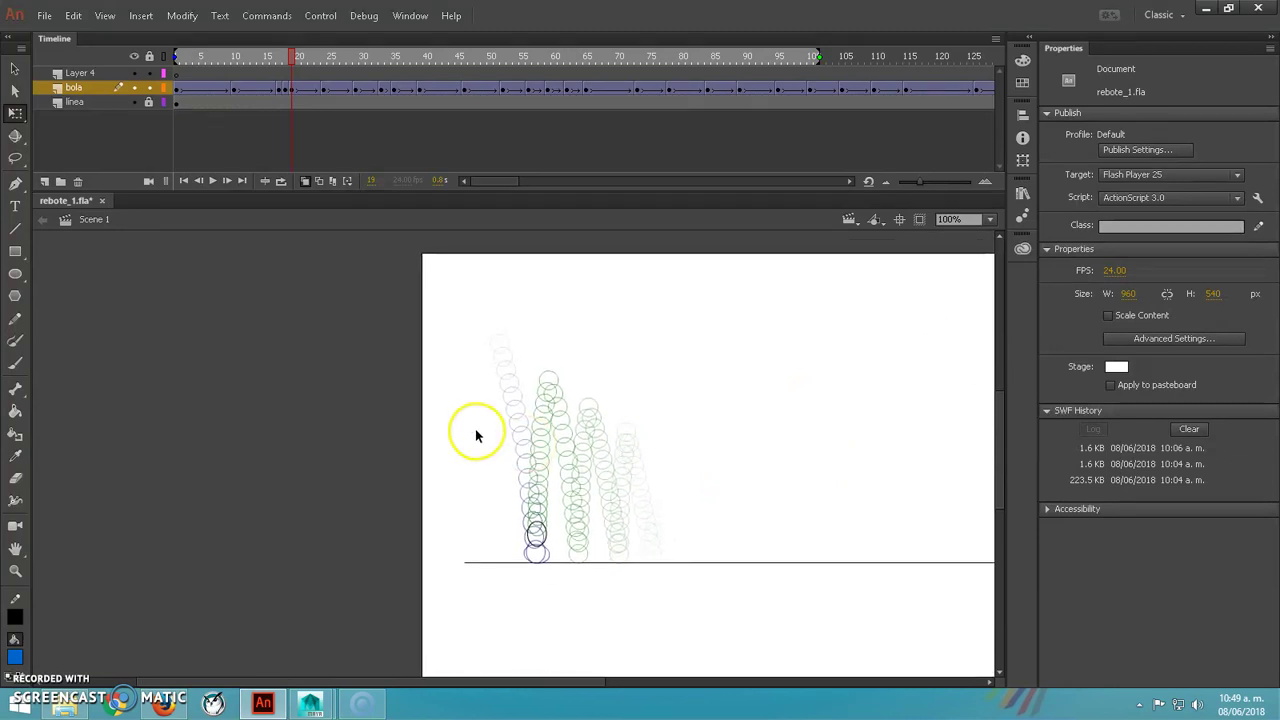
key("ctrl+3")
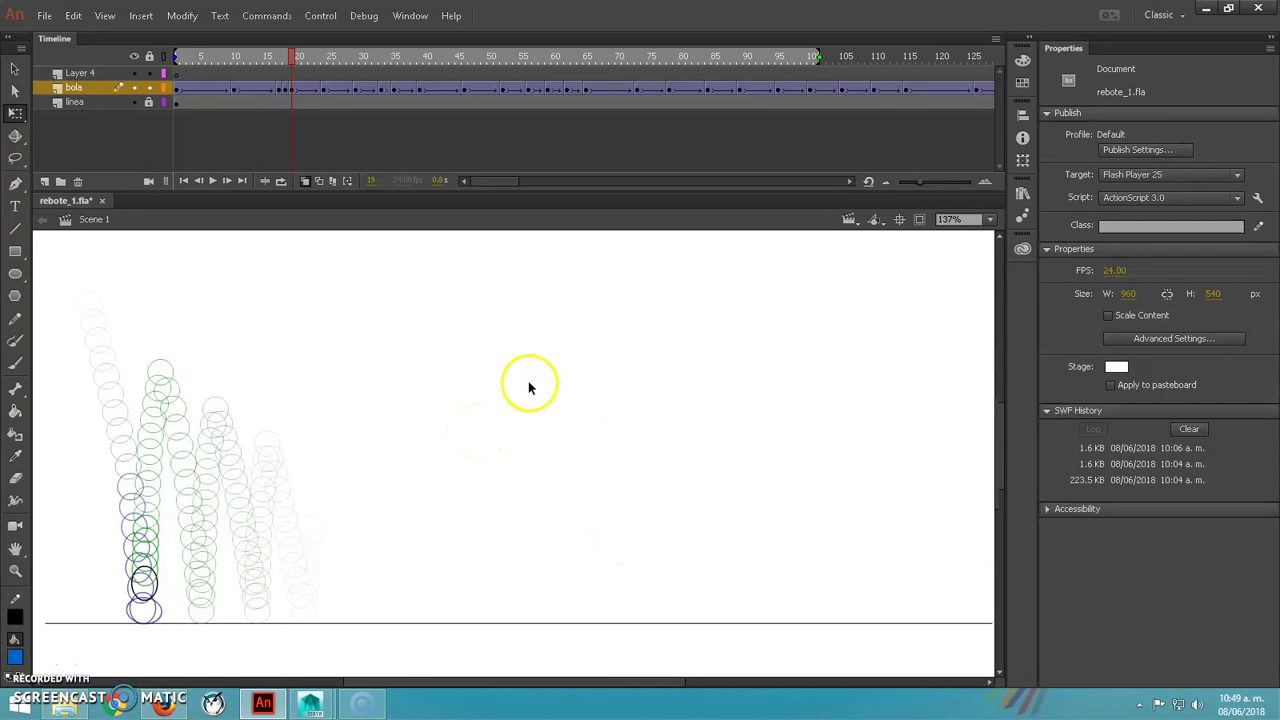
- Insert a keyframe at frame 31 on the bola layer and raise the ball closer to the first rebound's peak
left_click(295, 57)
left_click_drag(295, 57, 384, 61)
left_click(385, 90)
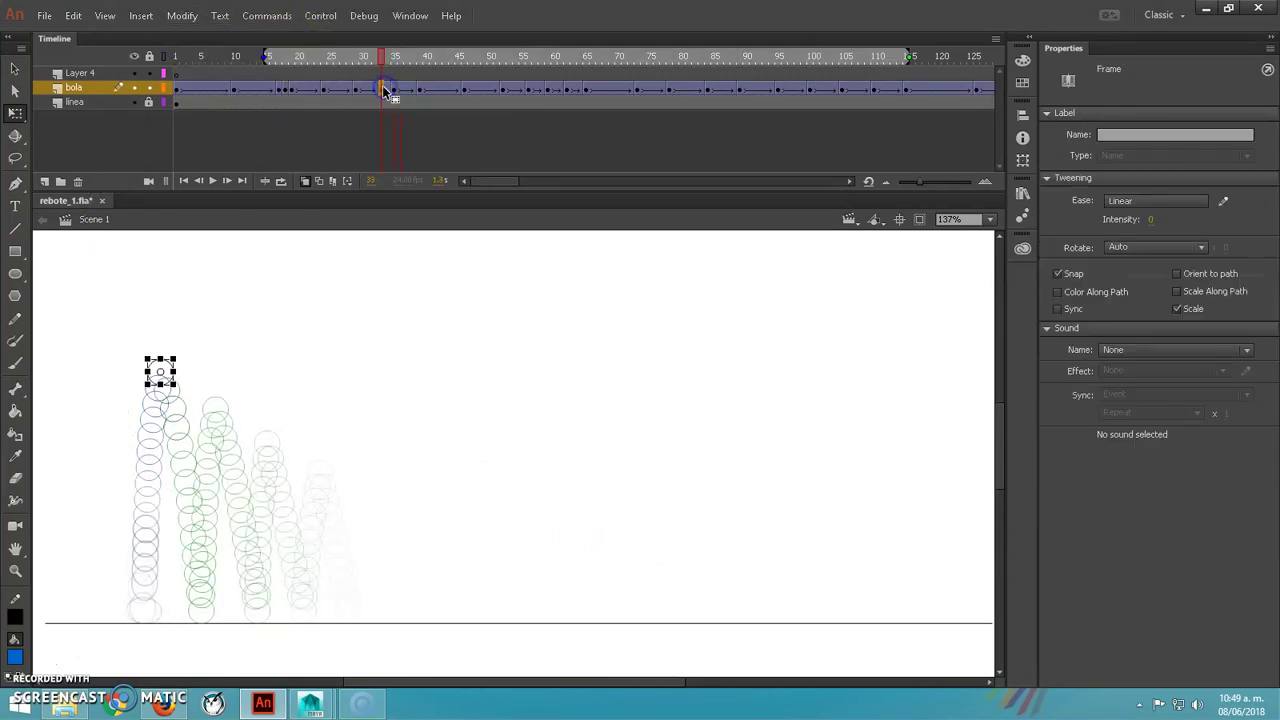
left_click(382, 60)
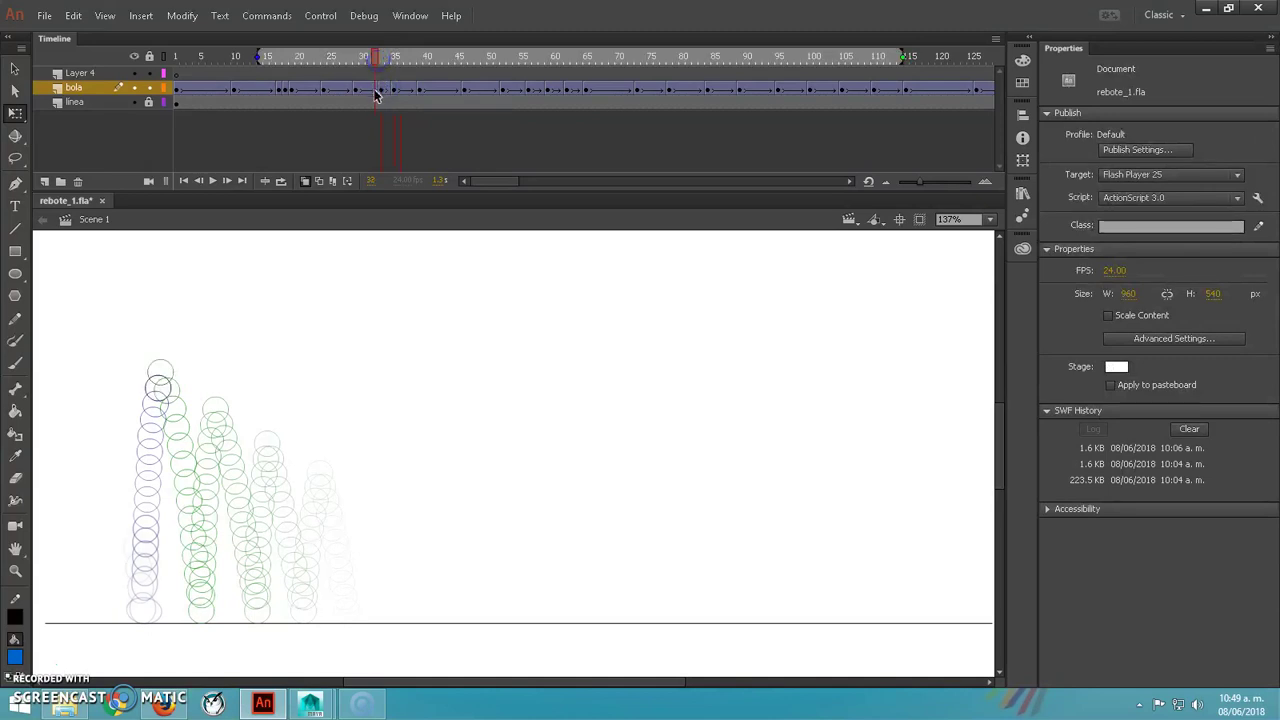
left_click(376, 93)
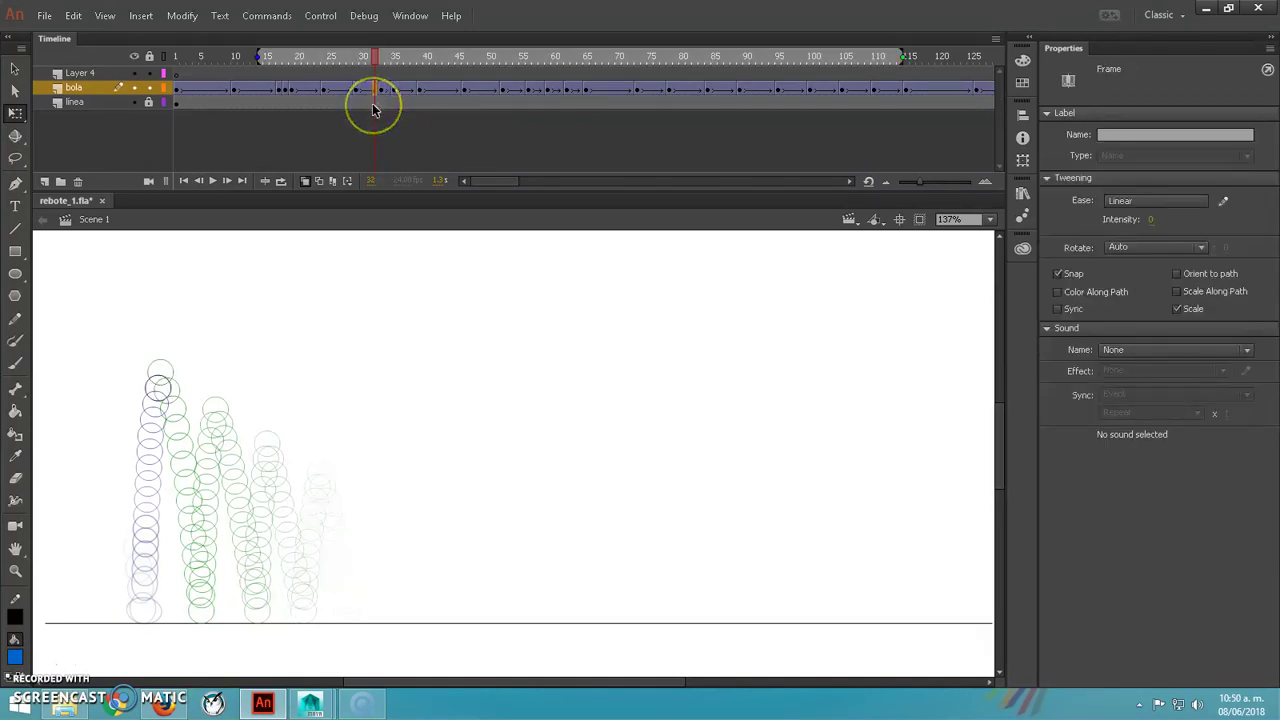
left_click(372, 93)
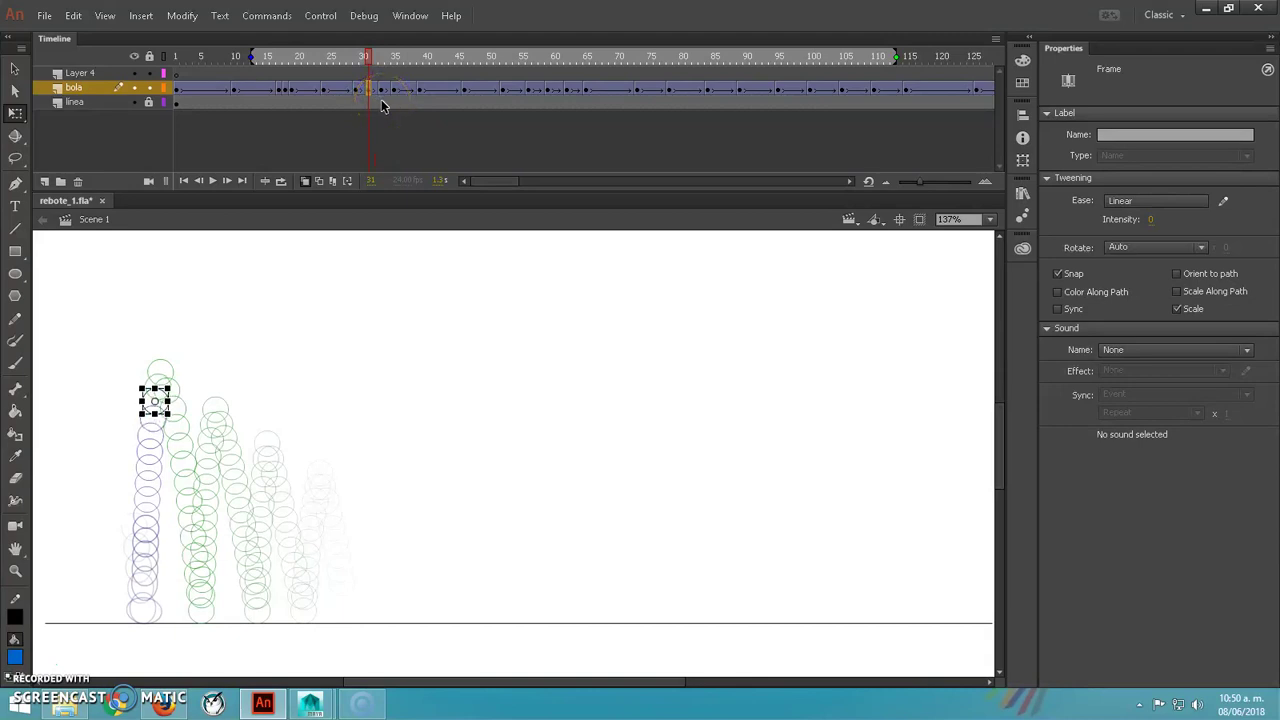
key("Up")
key("Up")
key("Up")
key("Up")
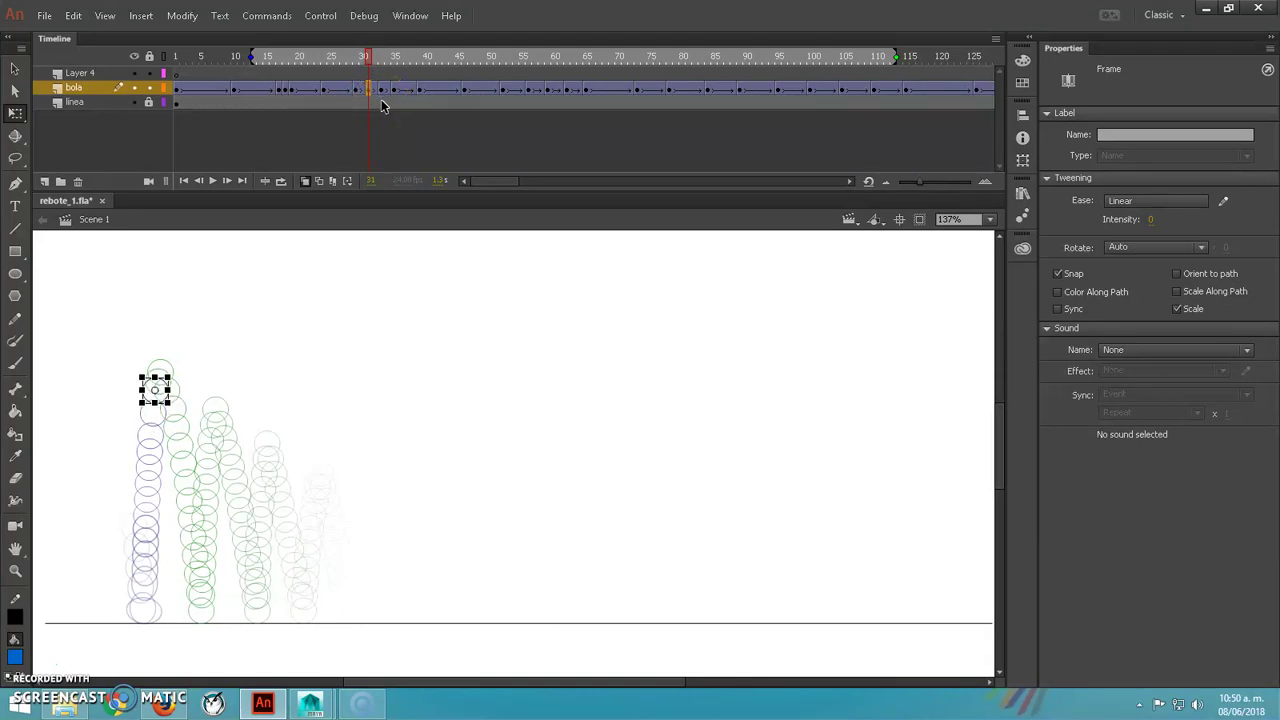
left_click(209, 304)
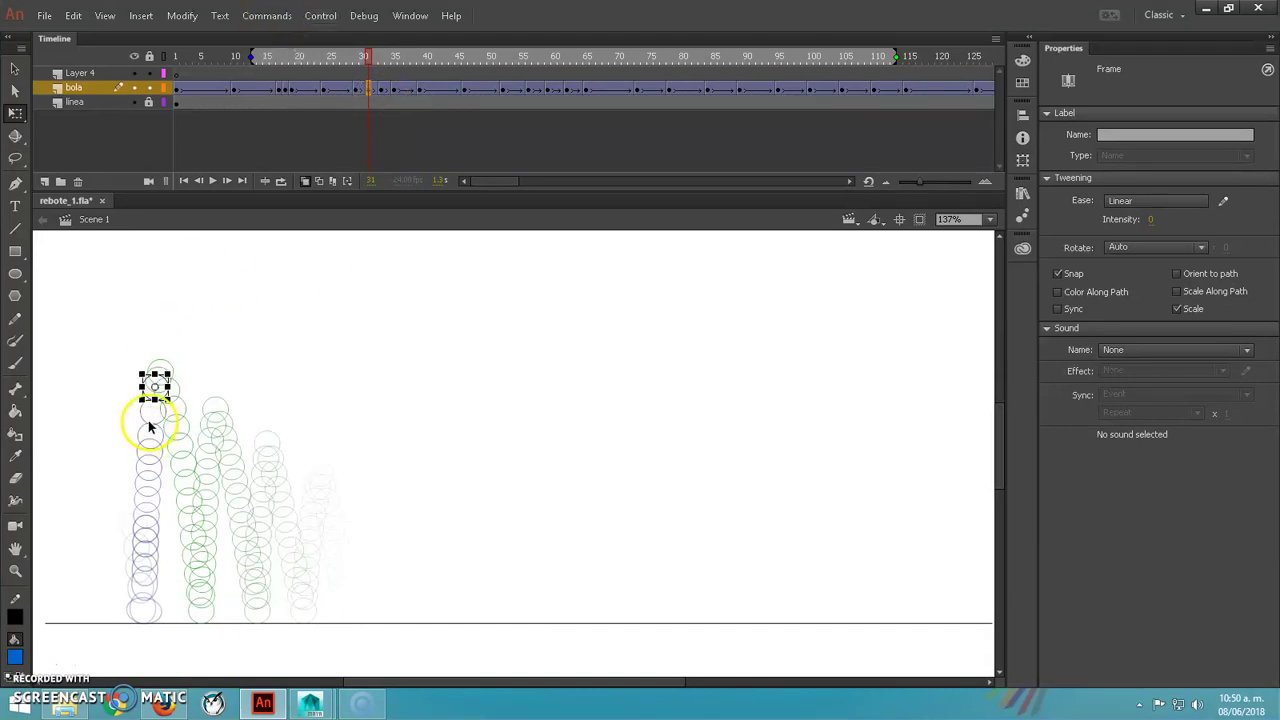
- Compare the ball spacing between frames 31 and 33 at the top of the first rebound
left_click(372, 93)
left_click_drag(368, 58, 393, 70)
left_click(376, 92)
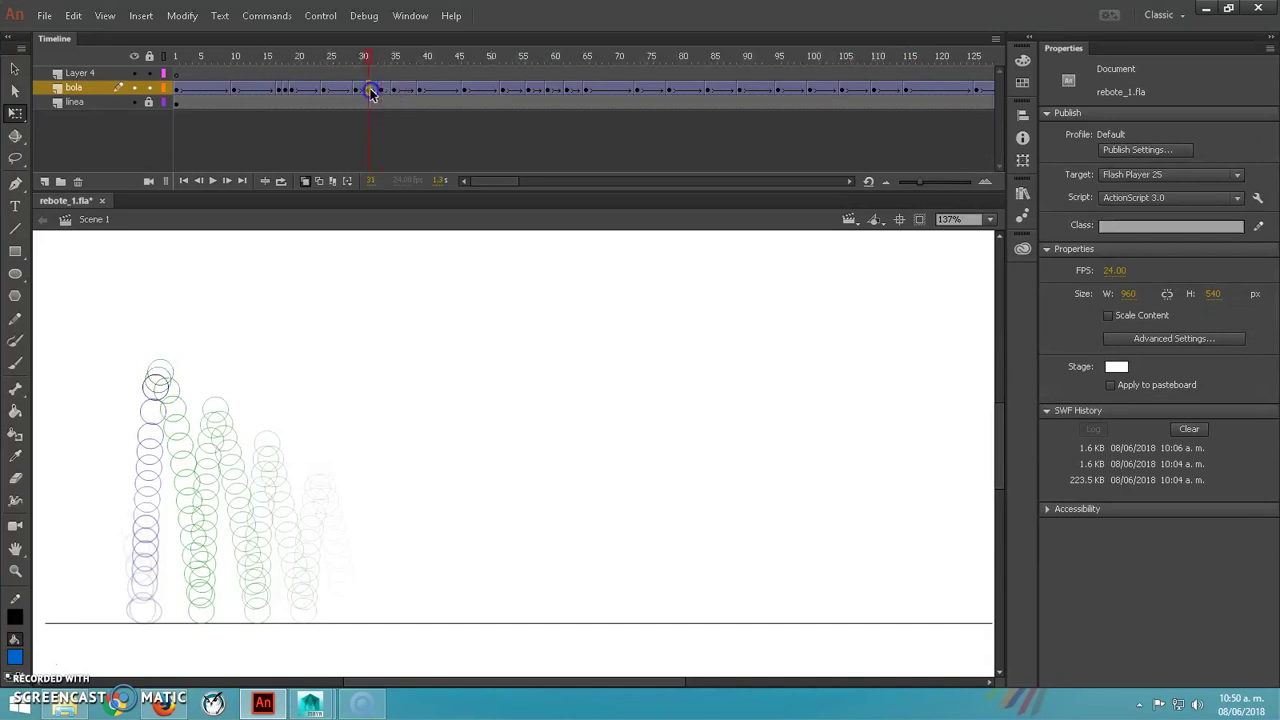
left_click(381, 93)
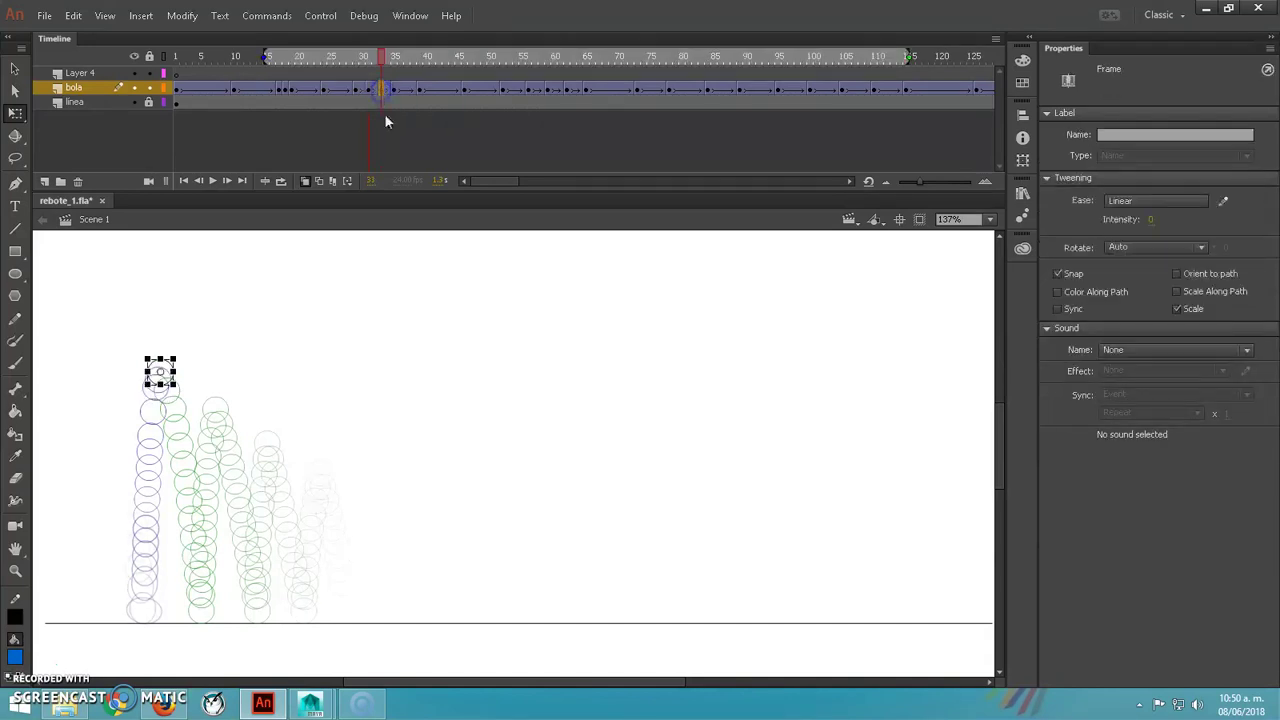
left_click(371, 92)
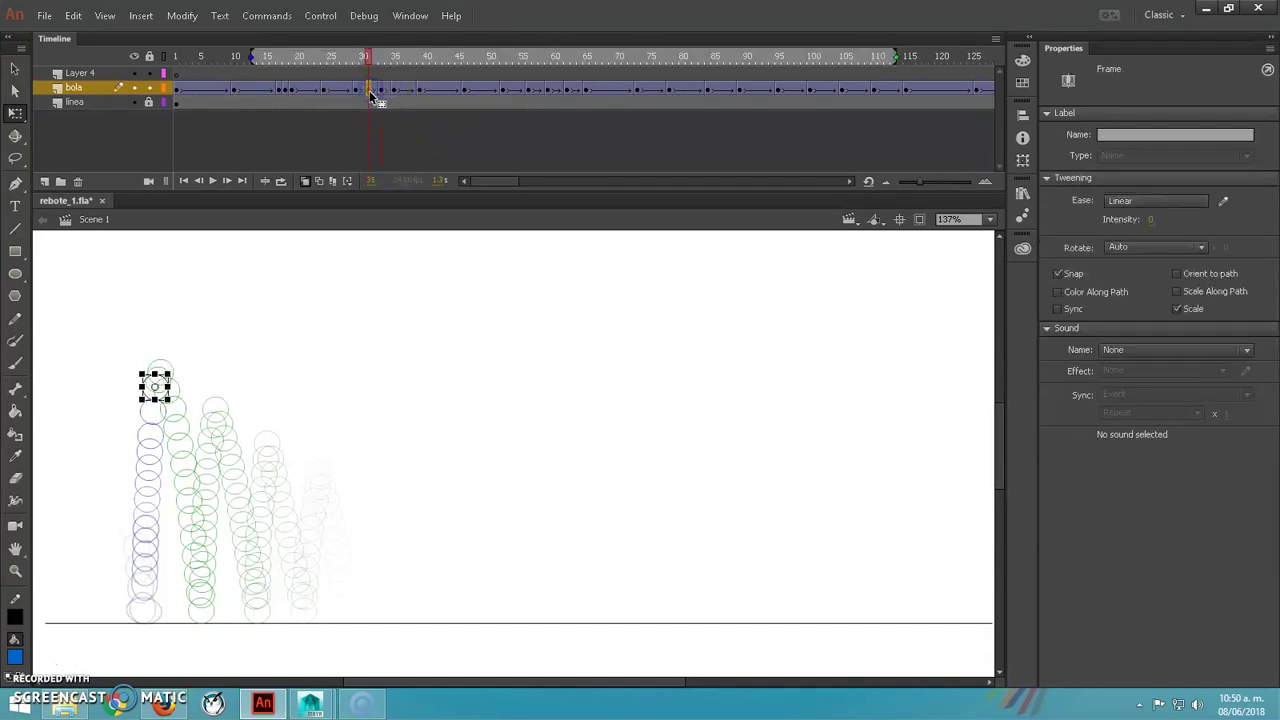
- At frame 35, raise the ball closer to the peak of the first rebound
left_click_drag(367, 91, 398, 95)
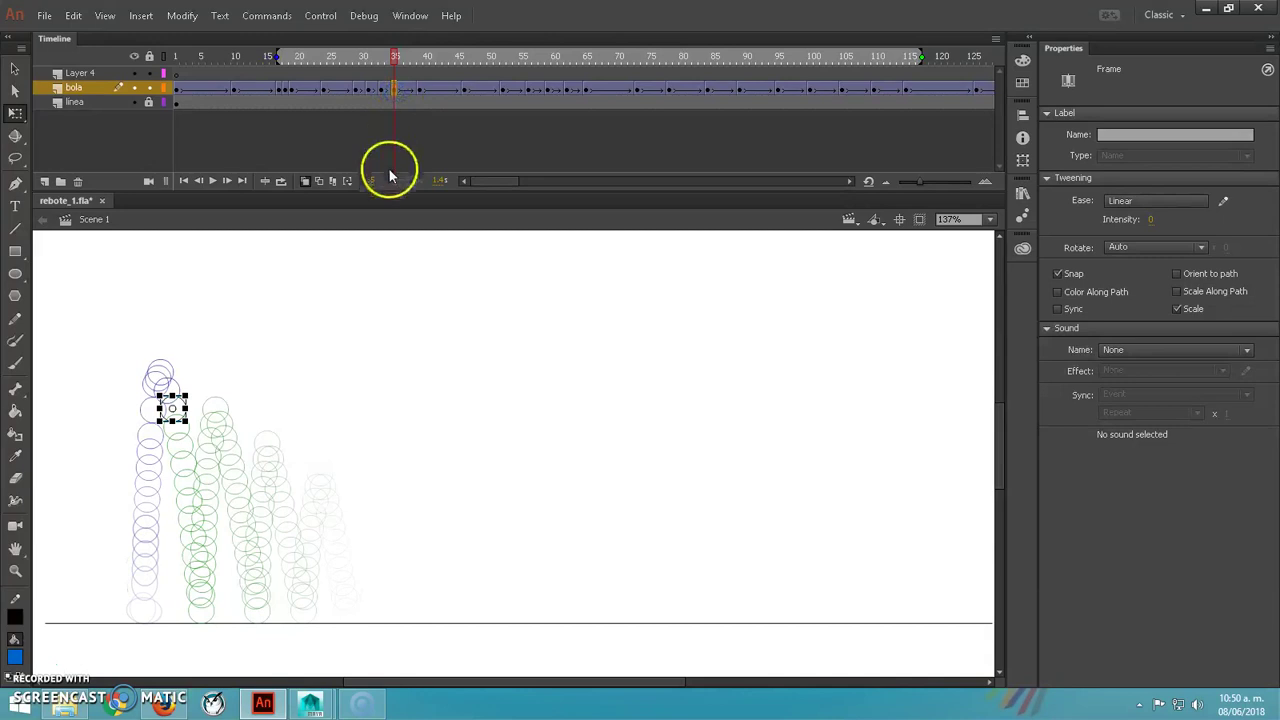
key("Up")
key("Up")
key("Up")
key("Up")
key("Up")
key("Up")
key("Up")
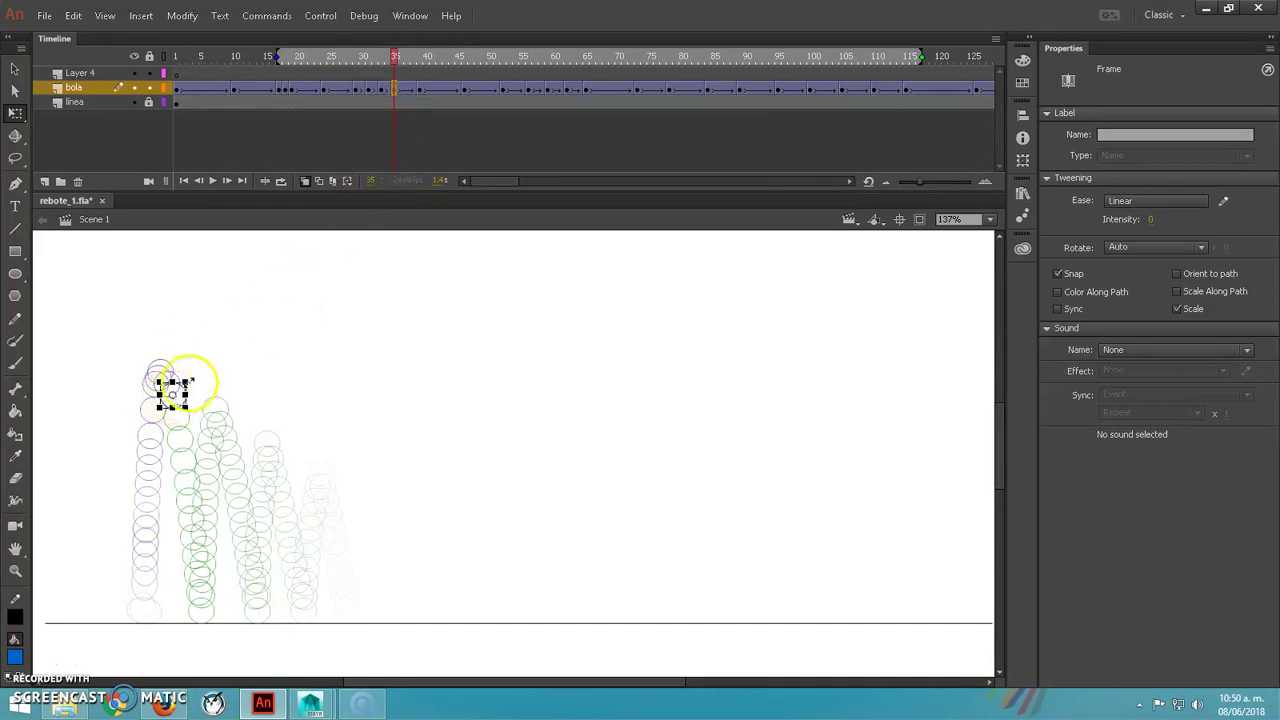
- Insert keyframes on the bola layer at frames 45 and 47, around the second ground contact at frame 46
left_click(387, 58)
left_click_drag(387, 60, 464, 72)
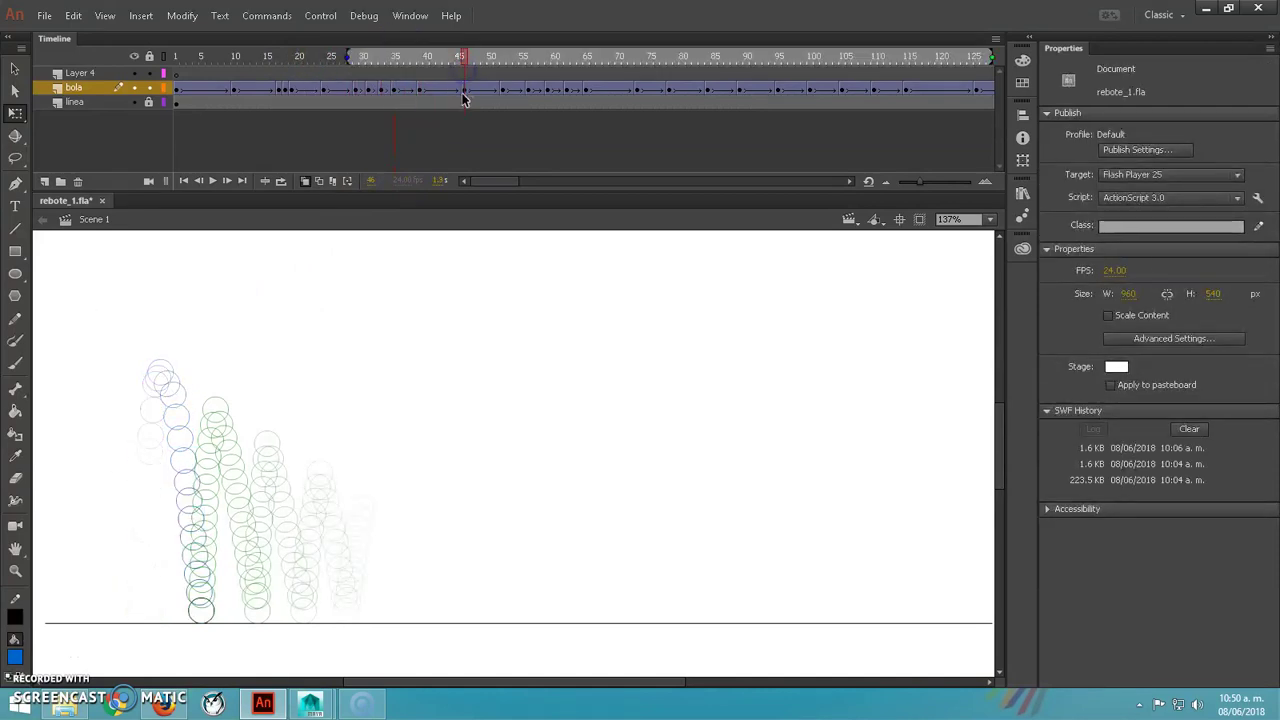
left_click(464, 91)
key("ctrl+4")
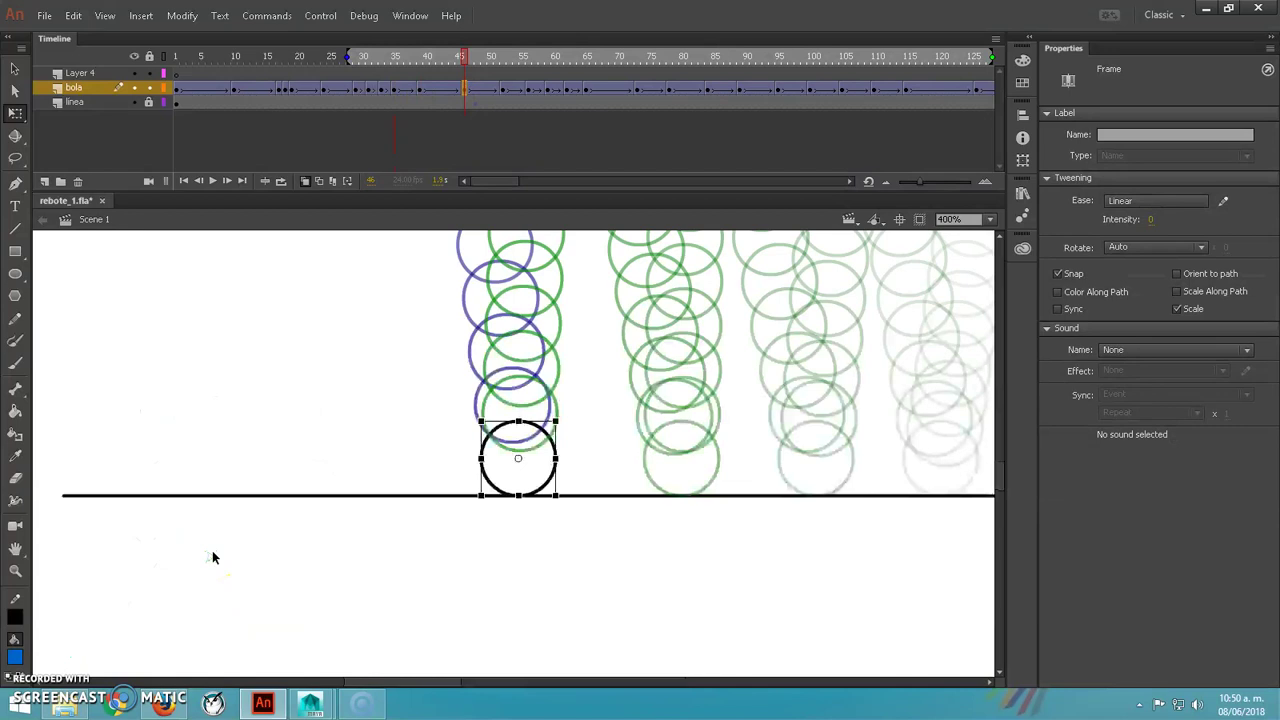
left_click(457, 90)
left_click(465, 90)
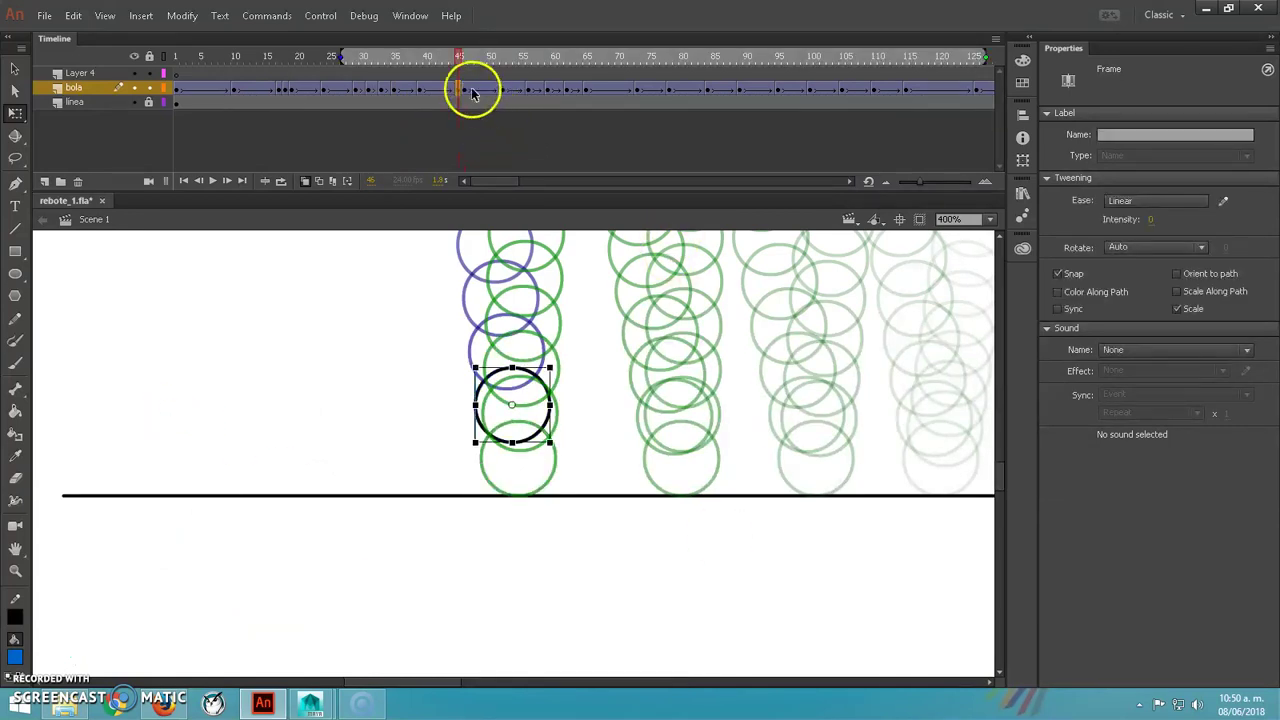
left_click(471, 90)
left_click(465, 91)
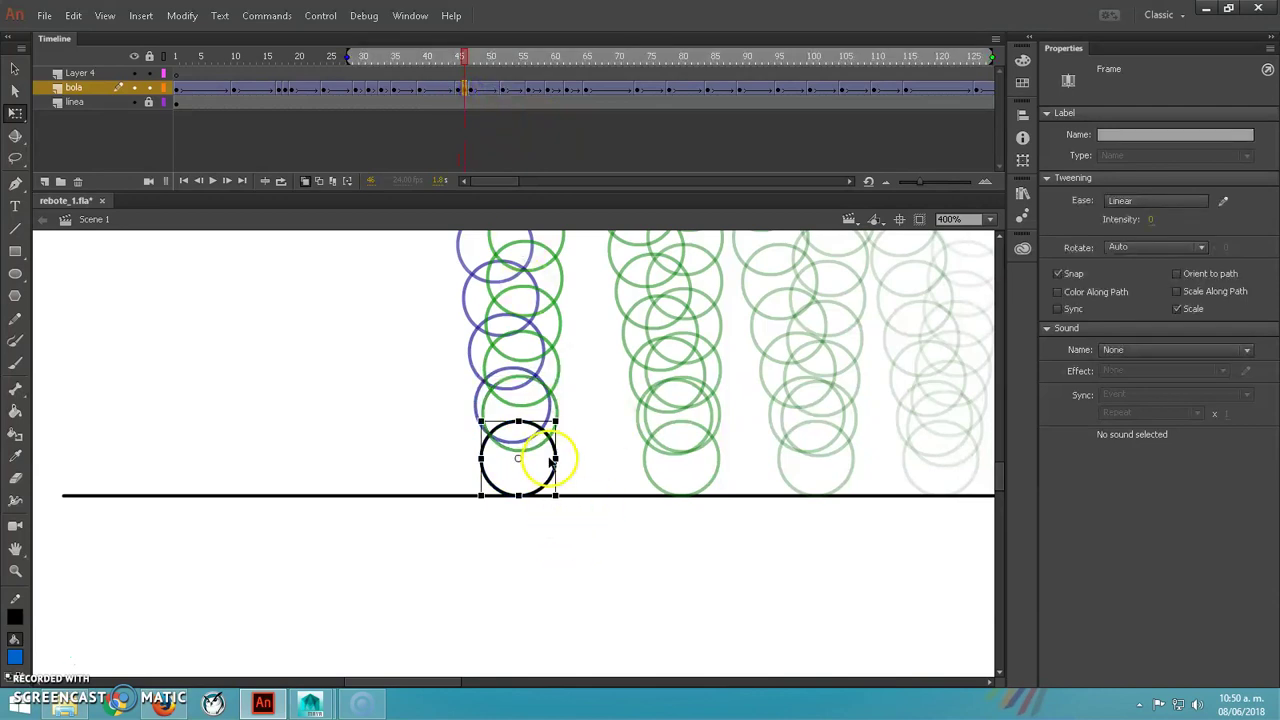
- Squash the ball at the frame 46 ground contact by widening it and tilting it slightly clockwise
left_click(562, 458)
left_click_drag(562, 458, 572, 420)
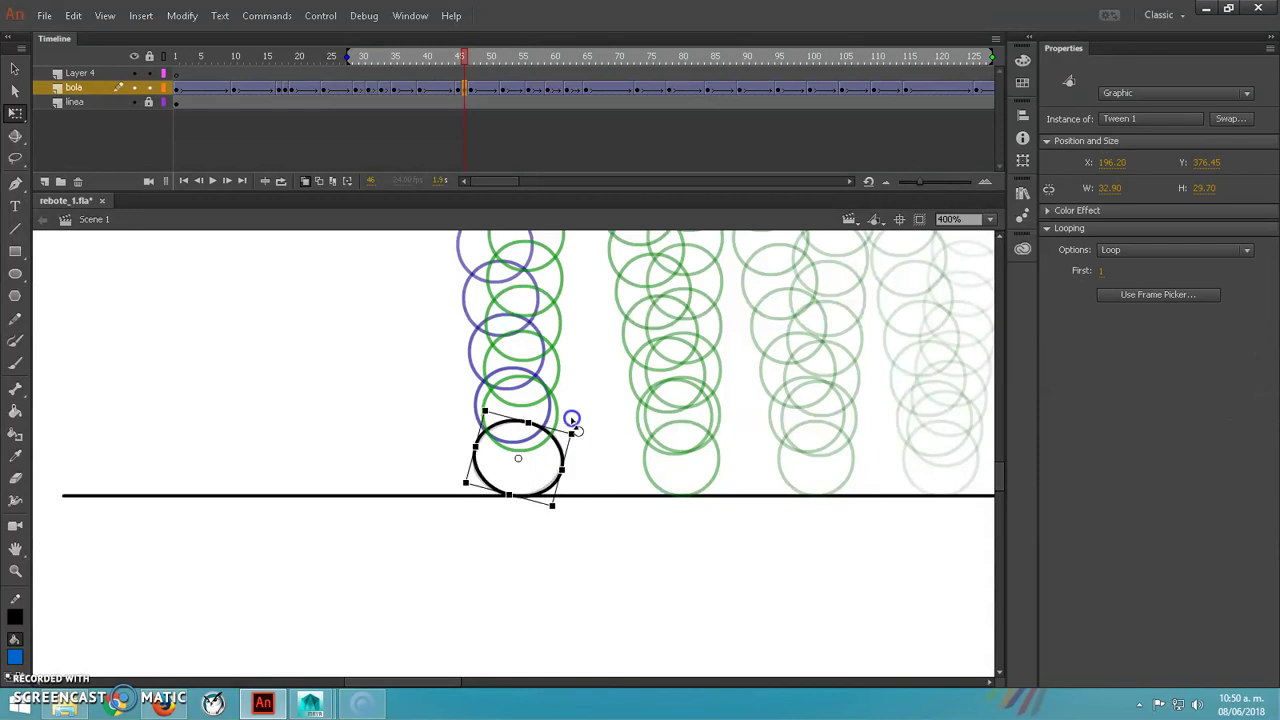
- At frame 47, stretch the ball vertically and raise it above the ground to about Y 349
left_click(470, 89)
left_click(519, 373)
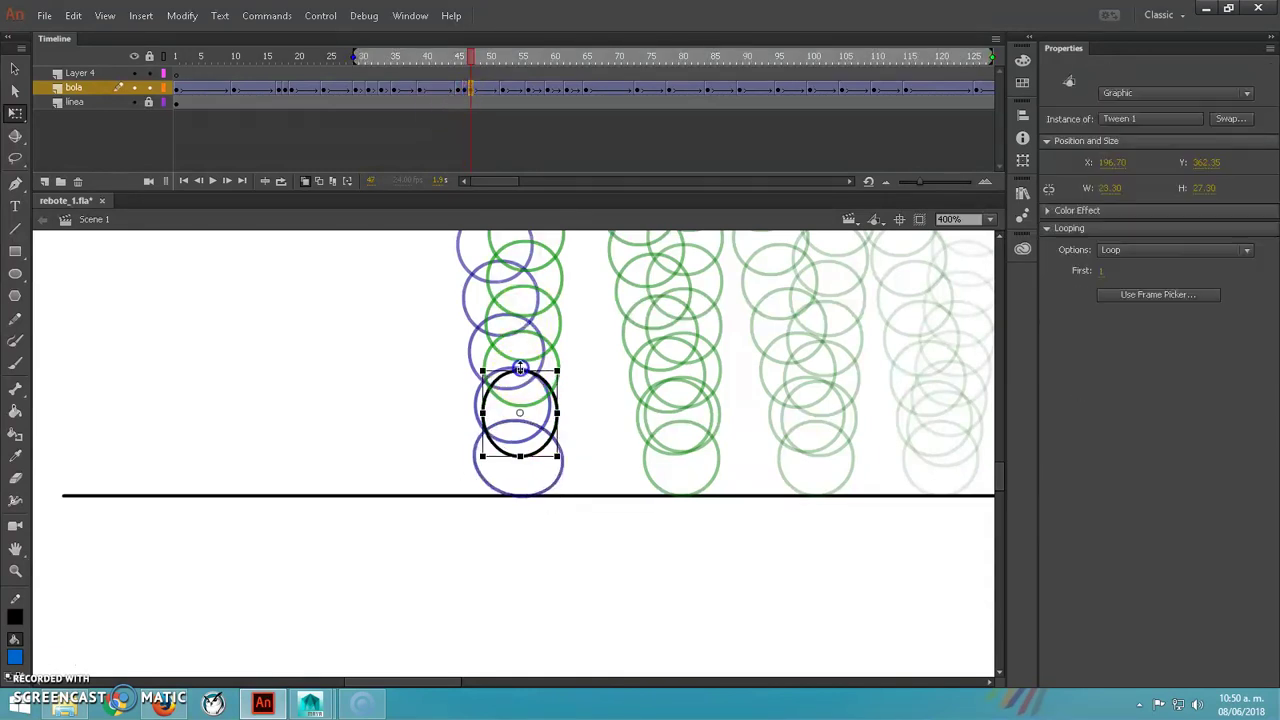
left_click_drag(520, 364, 519, 362)
key("Up")
key("Up")
key("Up")
key("Up")
key("Up")
key("Up")
key("Up")
key("Up")
key("Up")
key("Up")
key("Up")
key("Up")
key("Up")
key("Up")
key("Up")
key("Up")
key("Up")
key("Up")
key("Up")
key("Up")
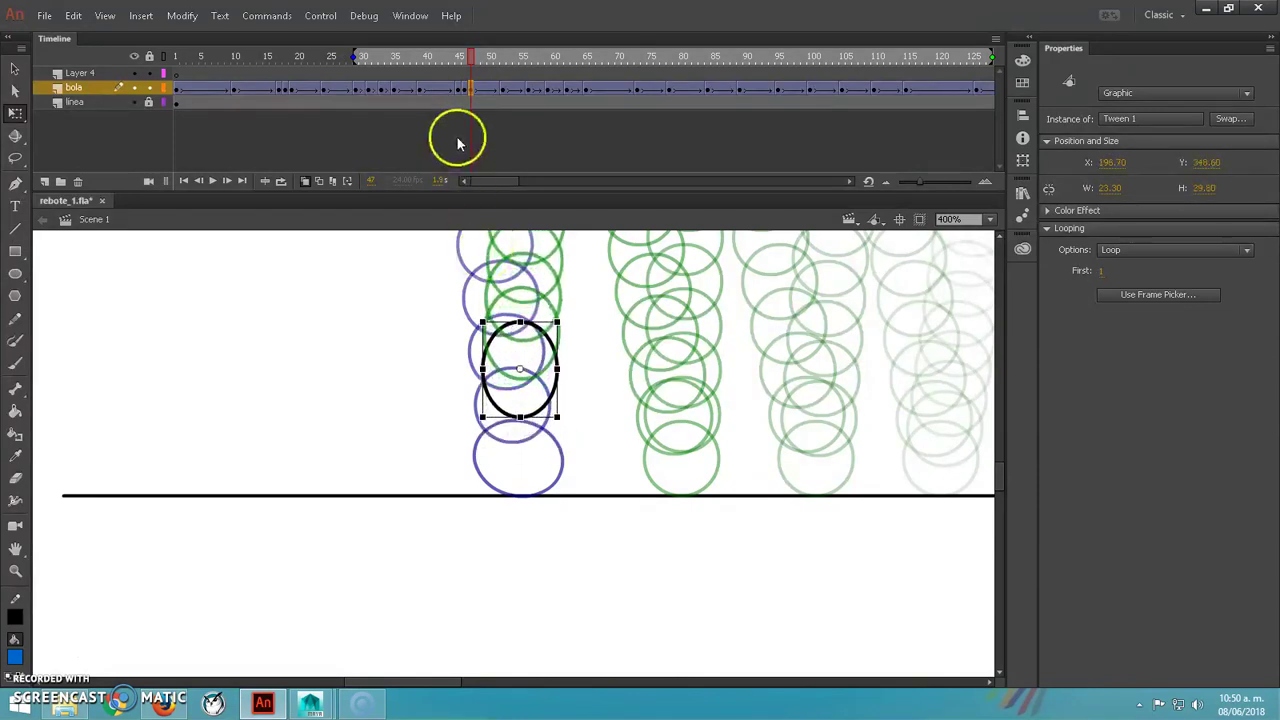
- At frame 45, stretch the ball to about 28.3 tall and shift it down and right toward the second ground contact
left_click(460, 90)
left_click_drag(511, 370, 522, 500)
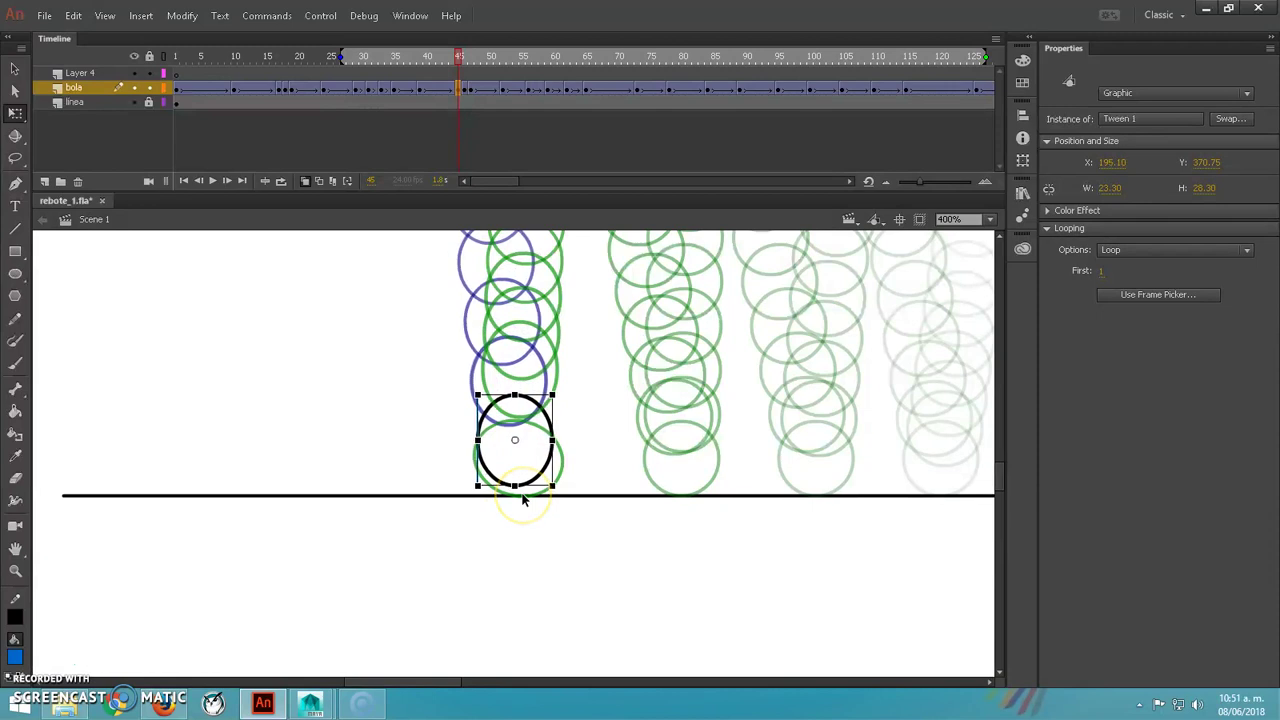
key("Right")
key("Right")
key("Right")
key("Right")
key("Down")
key("Down")
key("Down")
key("Down")
key("Down")
key("Down")
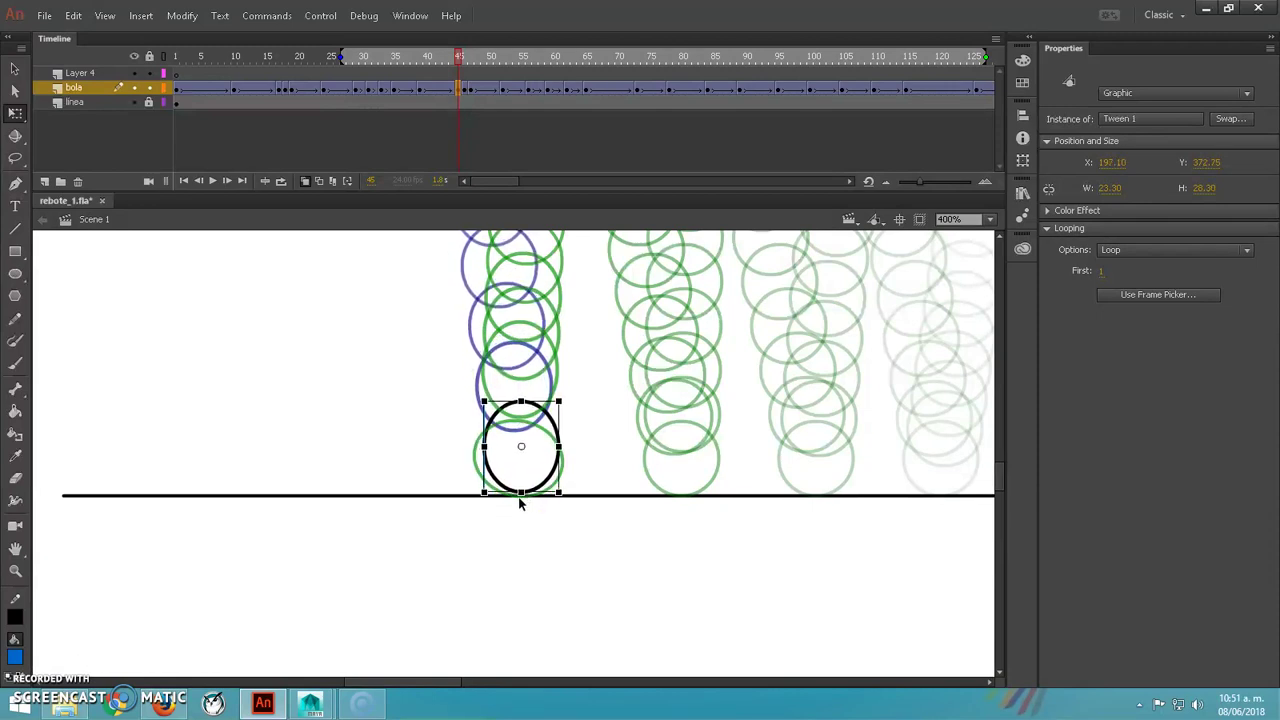
- At frame 56, raise the ball closer to the peak of the second rebound
scroll(545, 457, "down", 2)
scroll(546, 457, "up", 6)
scroll(549, 455, "up", 2)
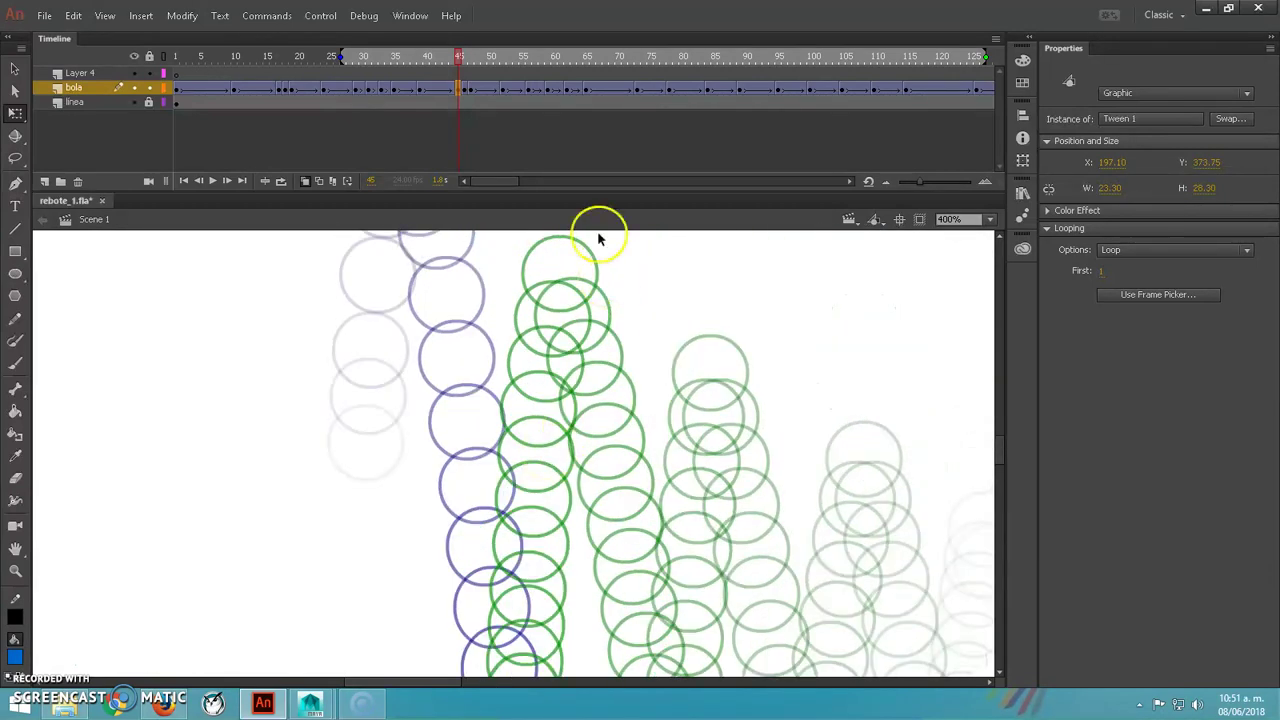
left_click(475, 58)
left_click_drag(475, 58, 539, 61)
left_click(544, 90)
left_click(548, 91)
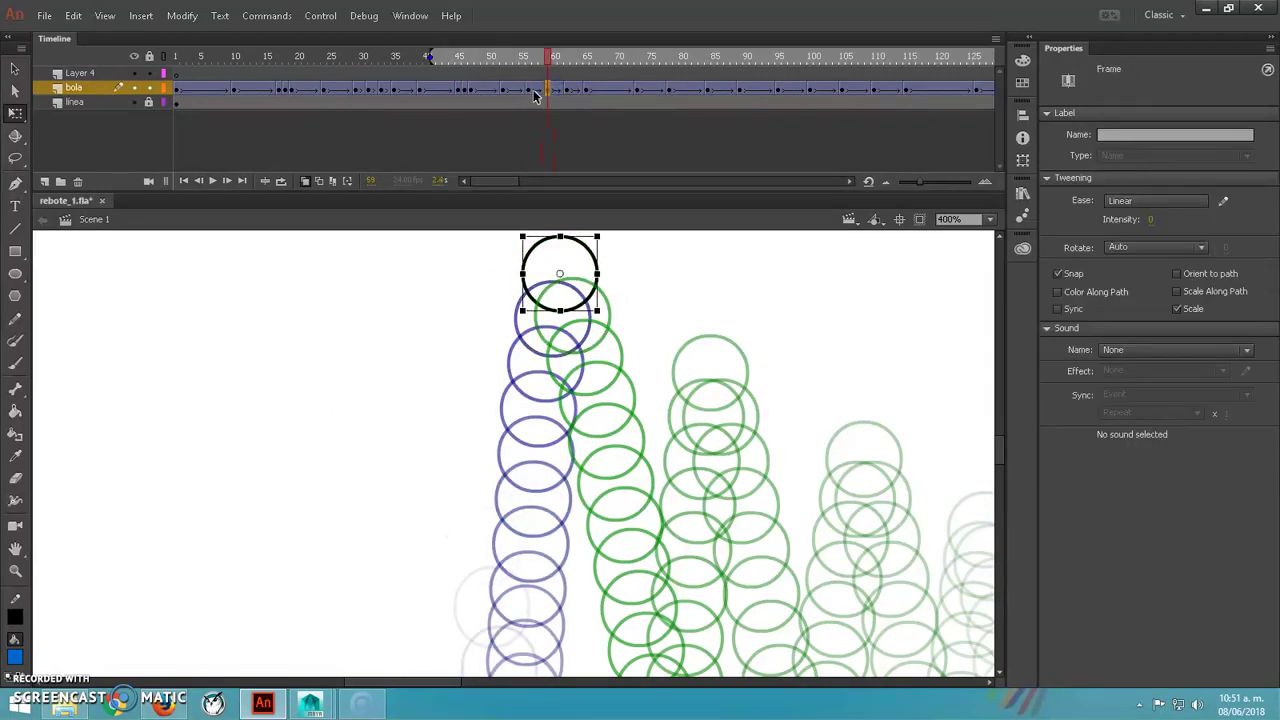
left_click(529, 90)
key("Up")
key("Up")
key("Up")
key("Up")
key("Up")
key("Up")
key("Up")
key("Up")
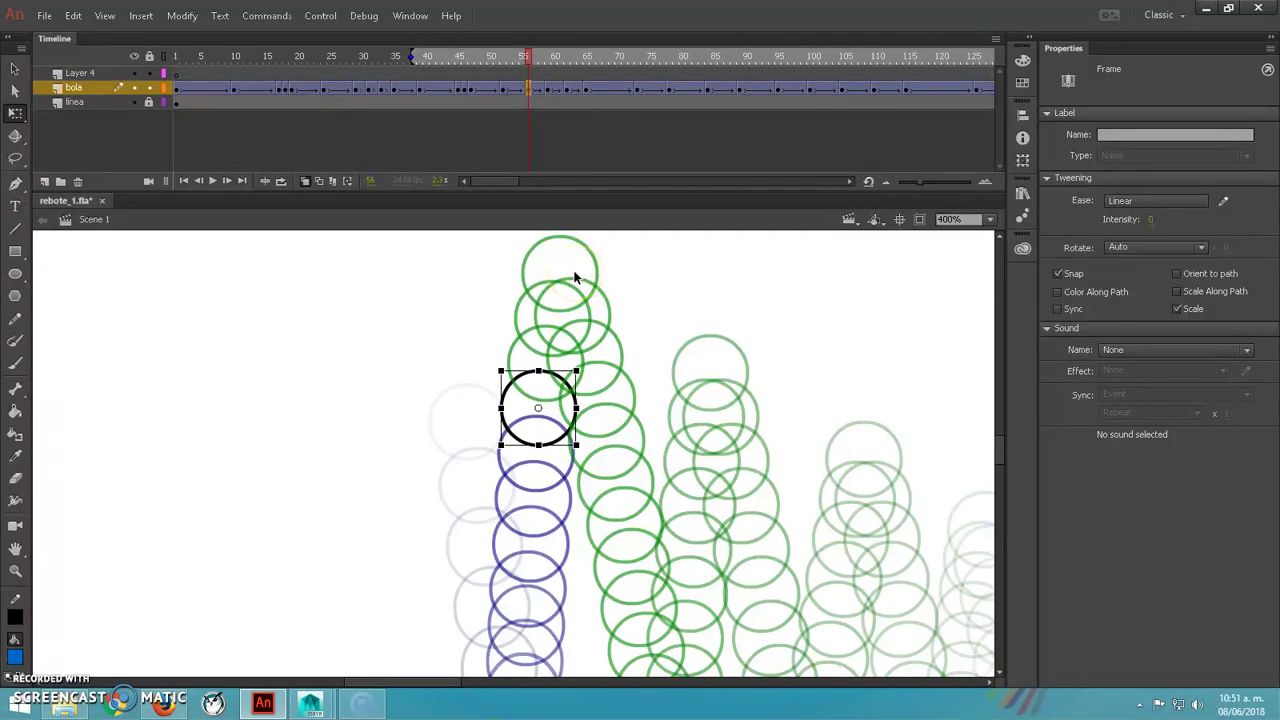
key("Up")
key("Up")
key("Up")
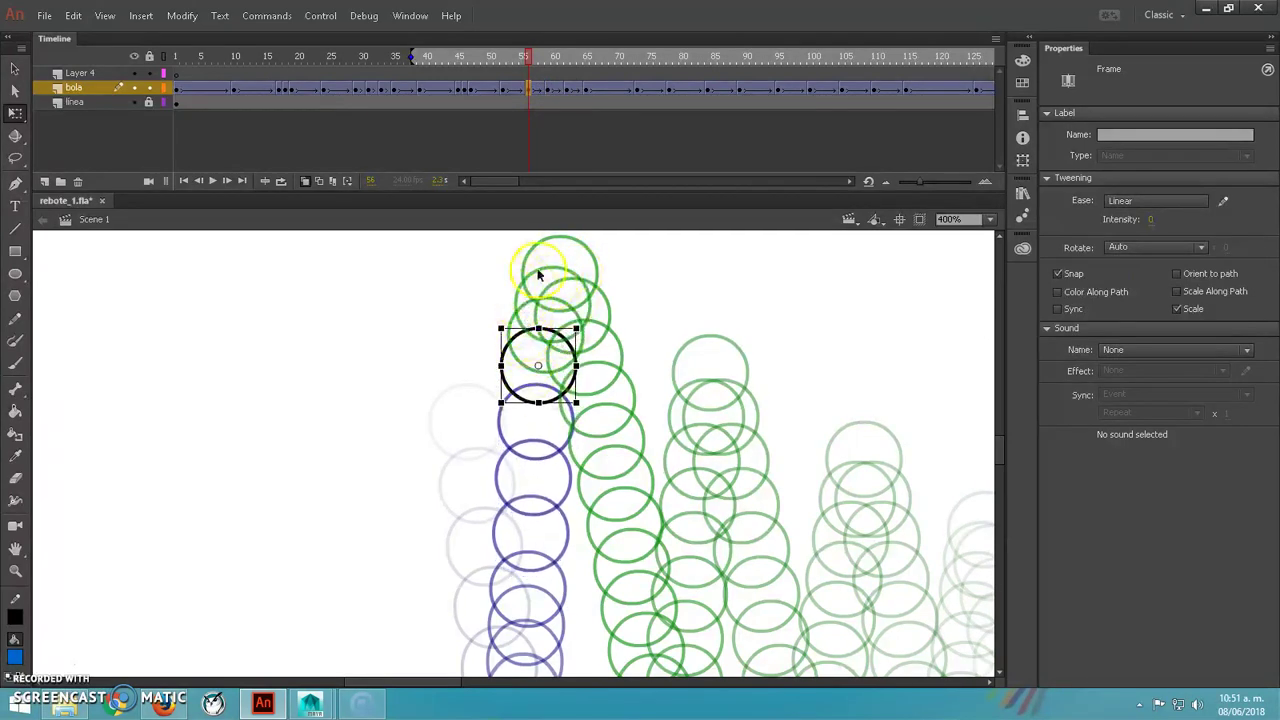
- At frame 62, raise the ball closer to the second rebound's peak on its descending side
left_click(549, 90)
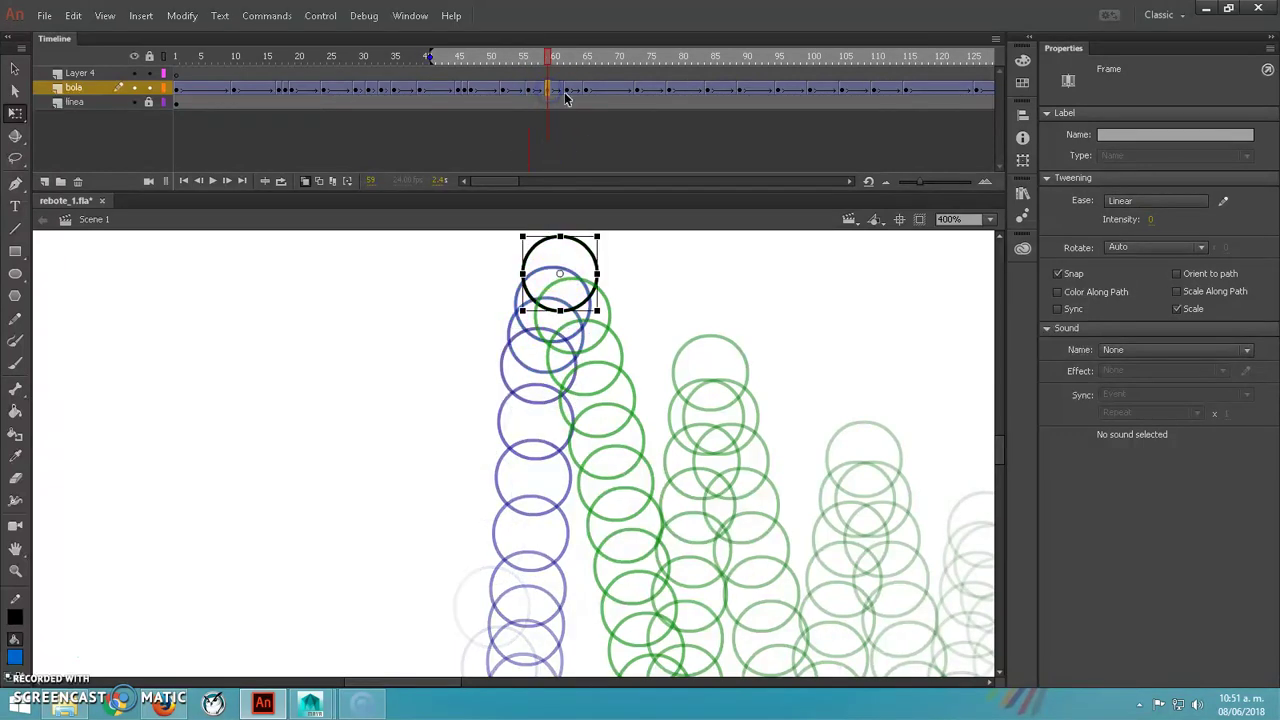
left_click(567, 90)
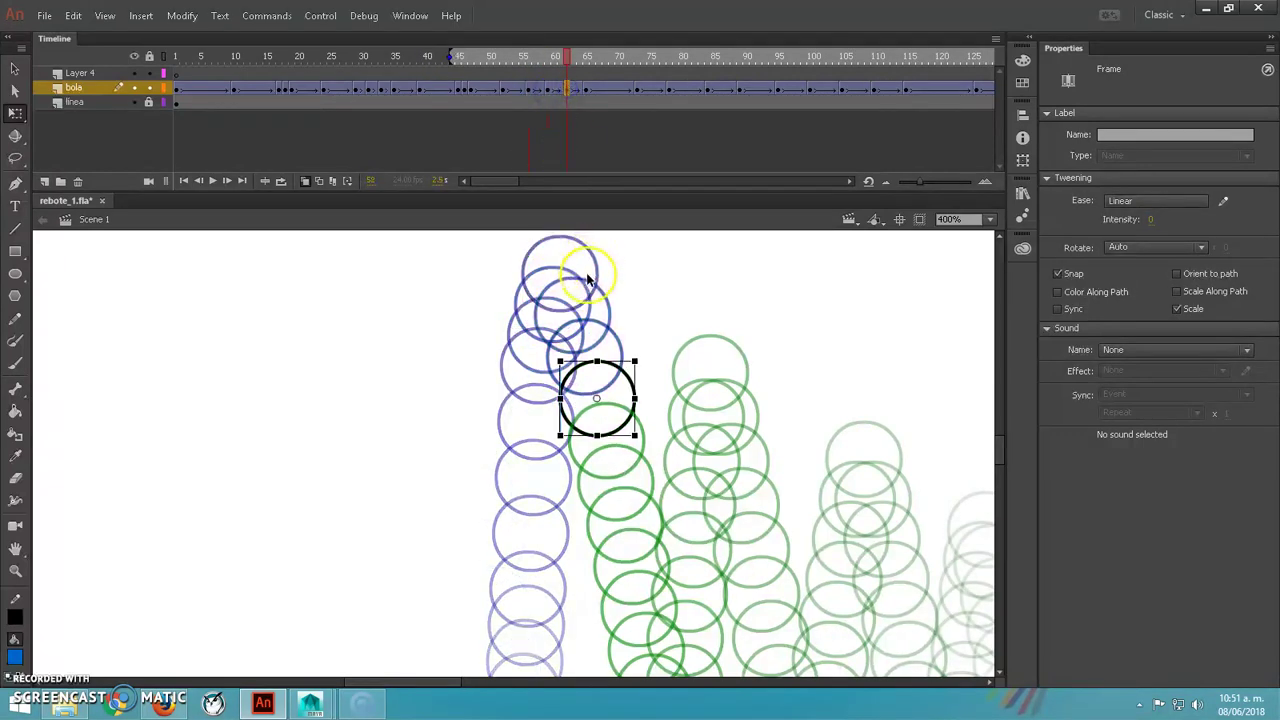
key("Up")
key("Up")
key("Up")
key("Up")
key("Up")
key("Up")
key("Up")
key("Up")
key("Up")
key("Up")
key("Up")
key("Up")
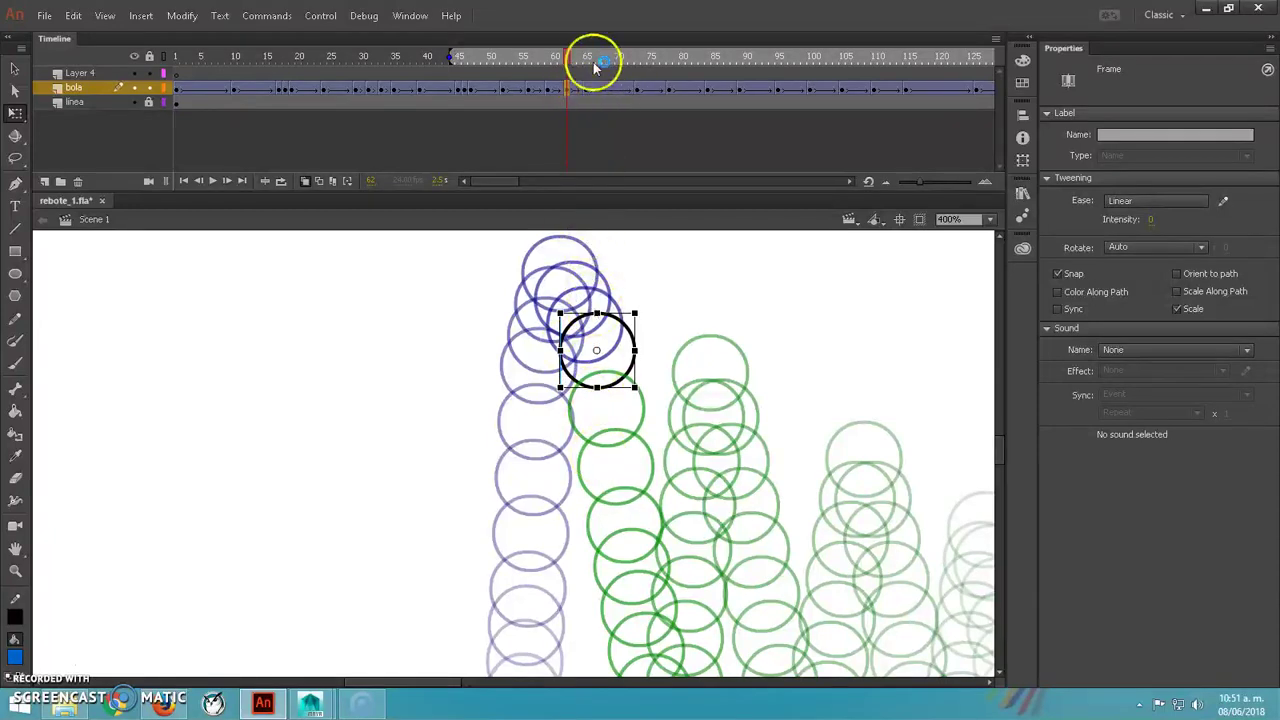
- Insert keyframes on the bola layer at frames 72 and 74, and widen the ball at the frame 73 ground contact
scroll(600, 400, "down", 3)
left_click_drag(563, 55, 638, 62)
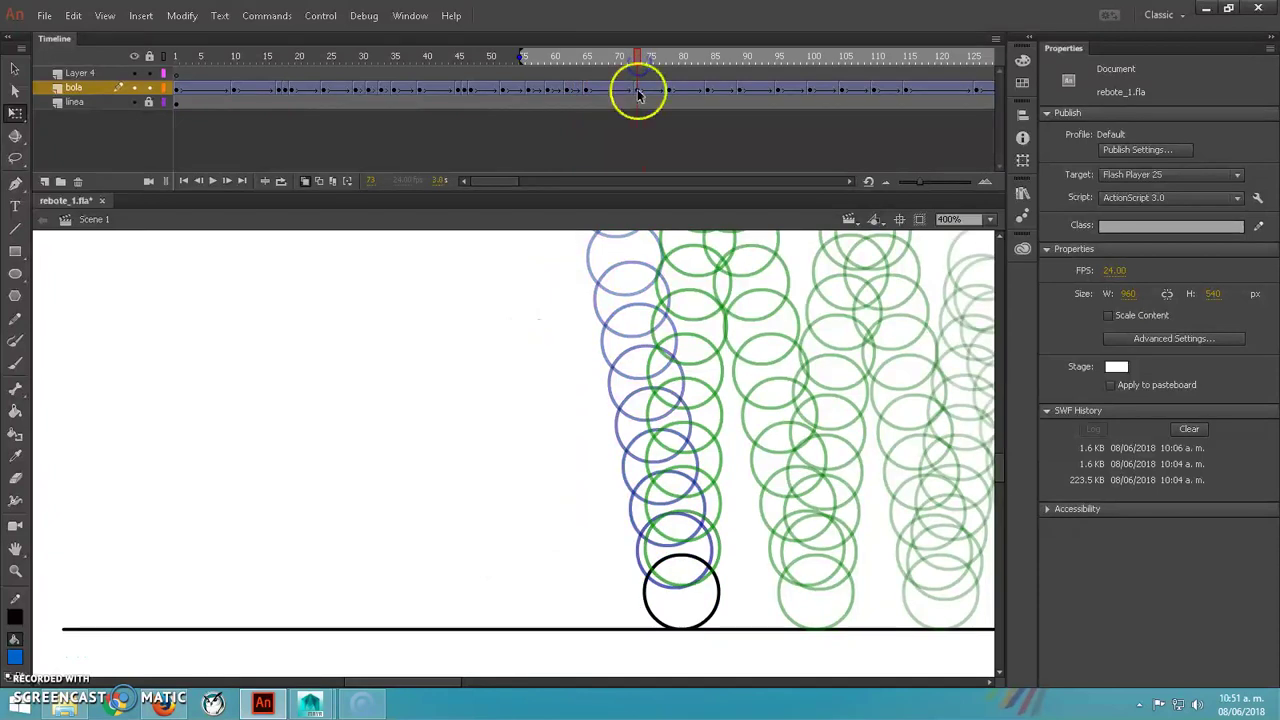
left_click(638, 91)
left_click(630, 90)
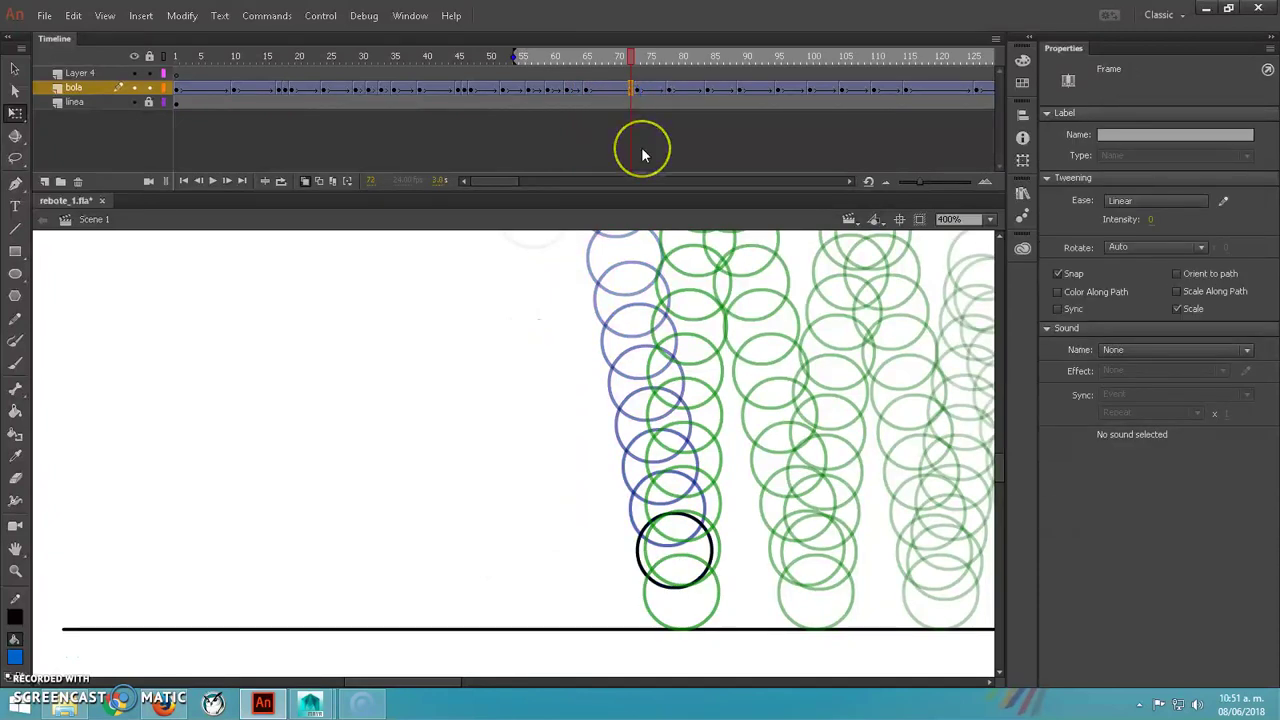
left_click(636, 89)
left_click(644, 89)
left_click(636, 89)
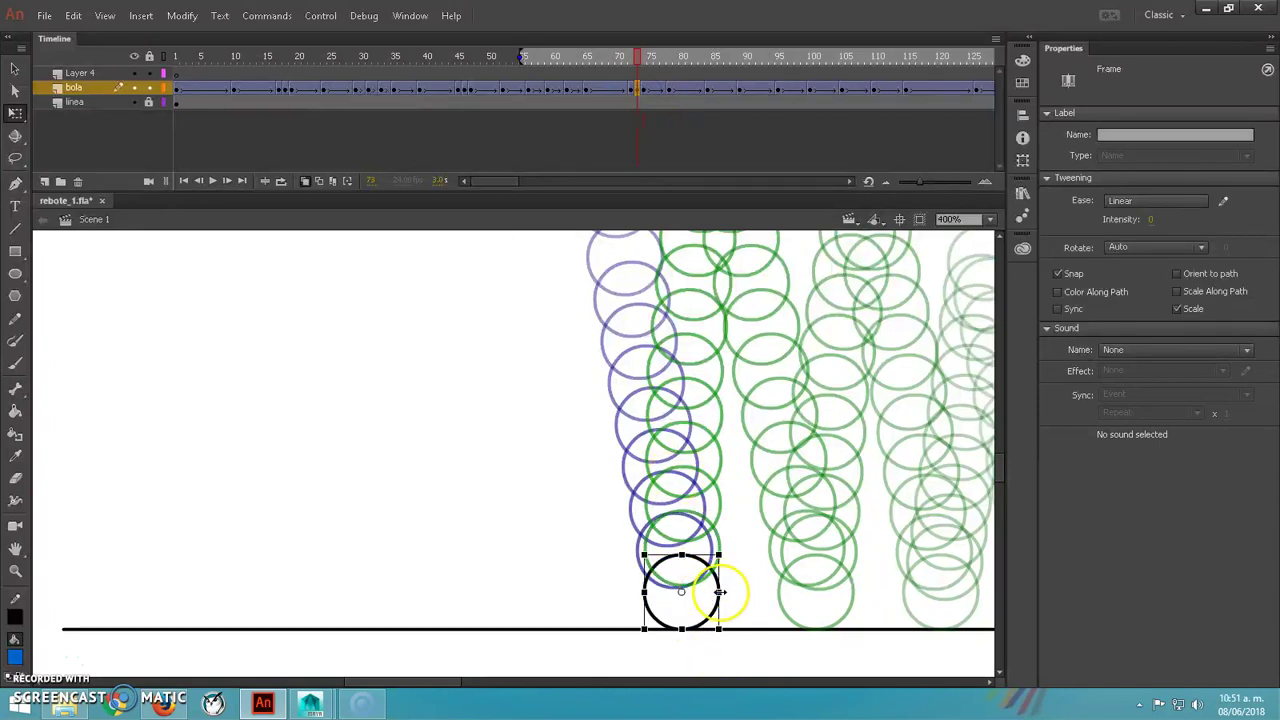
left_click_drag(723, 594, 730, 595)
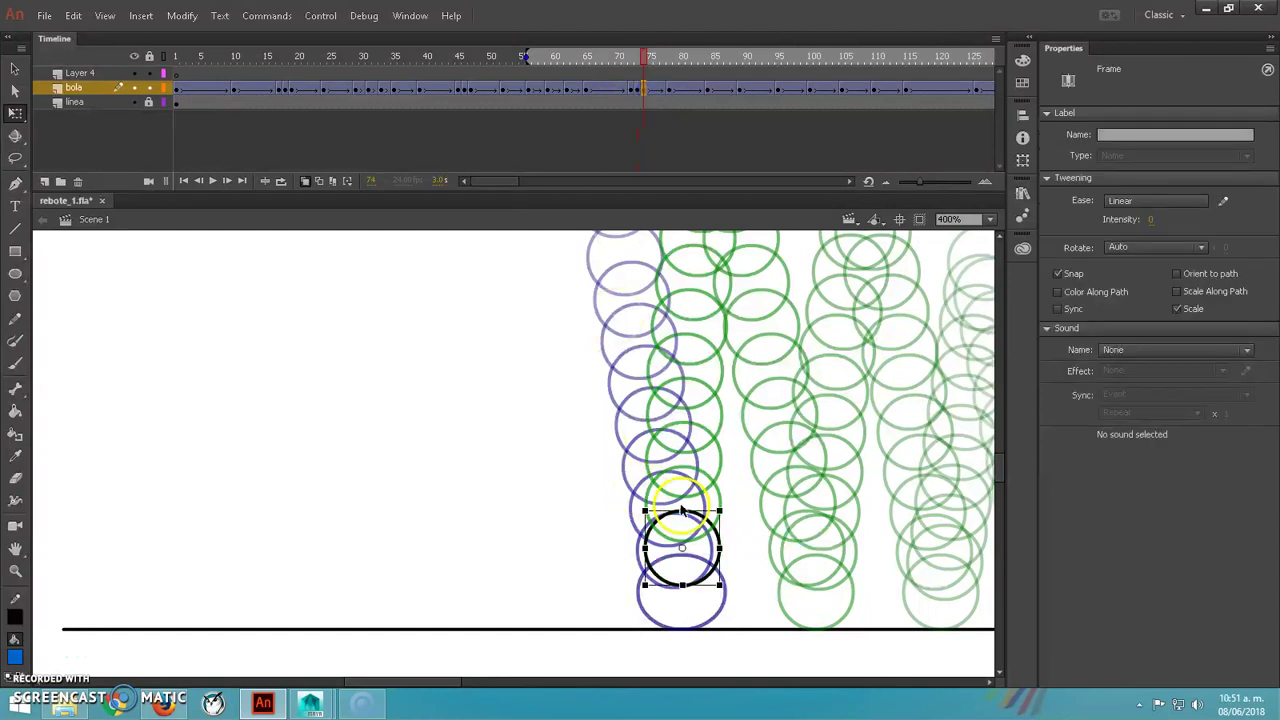
- At frame 74, stretch the ball vertically to about 28.9 tall and raise it as it leaves the ground
left_click_drag(682, 510, 683, 501)
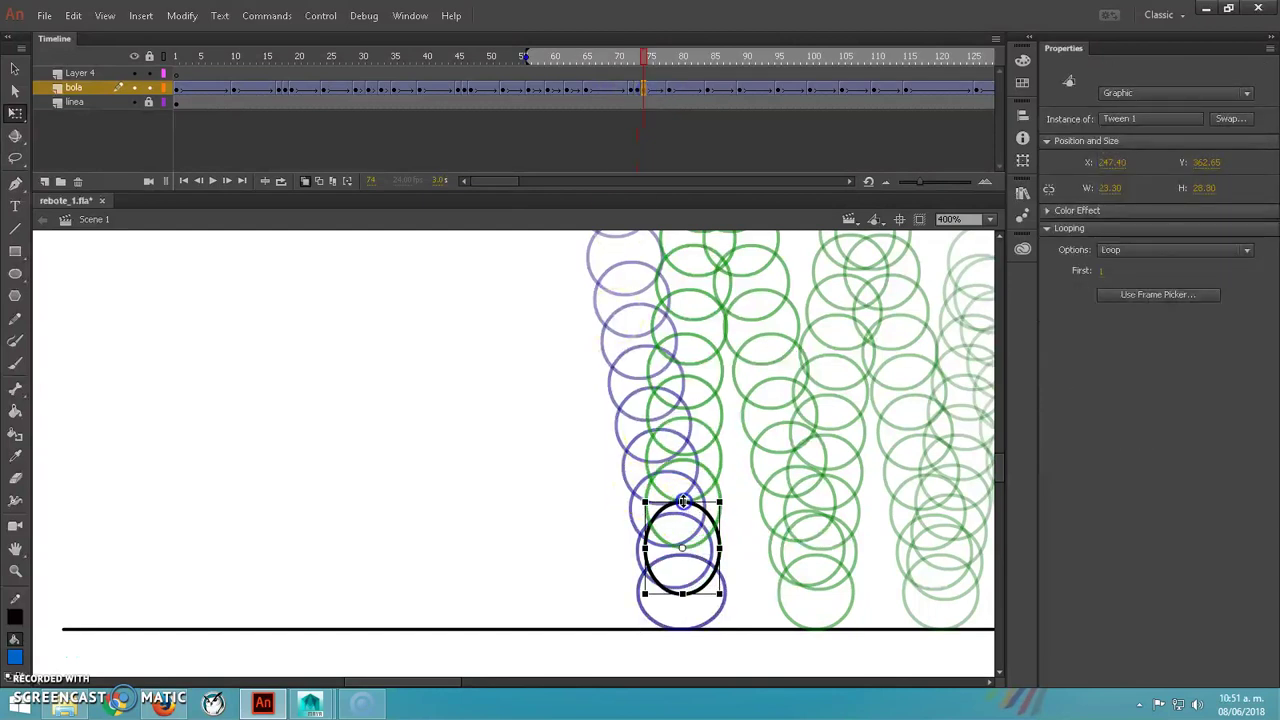
key("Up")
key("Up")
key("Up")
key("Up")
key("Up")
key("Up")
key("Up")
key("Up")
key("Up")
key("Up")
- At frame 72, stretch the ball to about 28.3 tall and move it to the ground contact at about X 247.25, Y 374.15
left_click(632, 90)
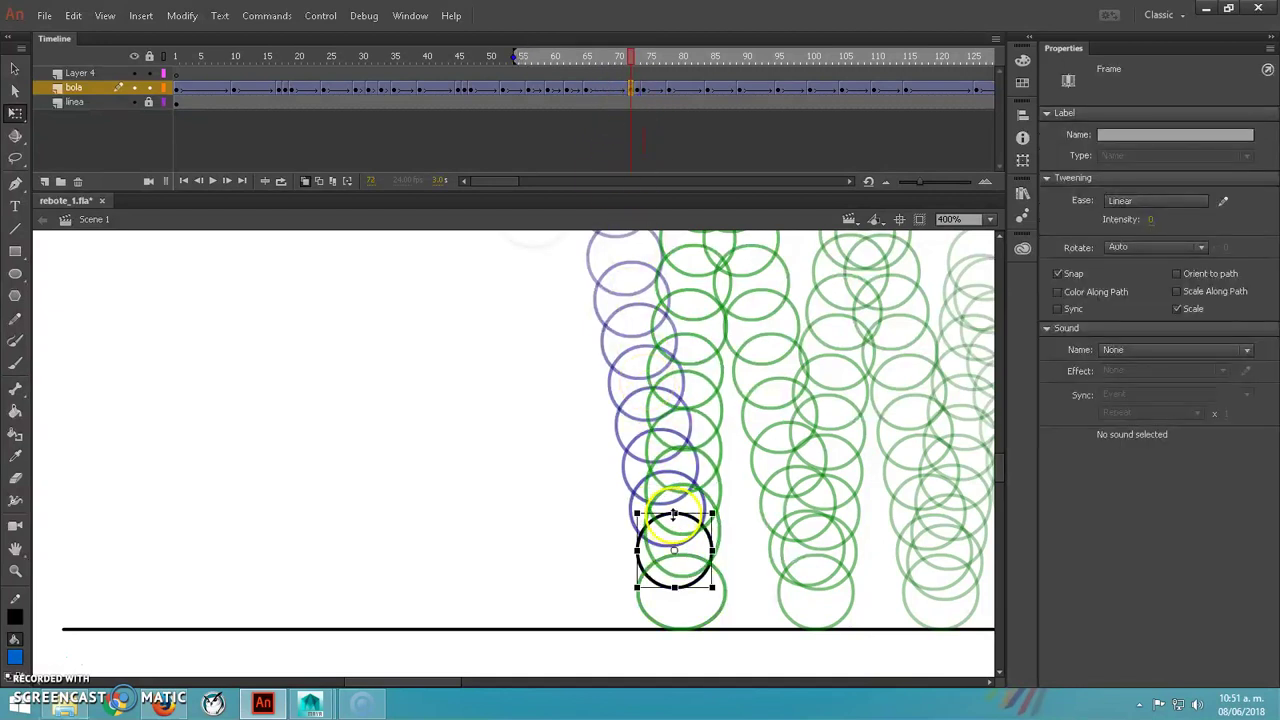
left_click_drag(673, 514, 675, 507)
key("Down")
key("Down")
key("Down")
key("Down")
key("Down")
key("Down")
key("Down")
key("Down")
key("Down")
key("Down")
key("Down")
key("Down")
key("Down")
key("Down")
key("Down")
key("Down")
key("Down")
key("Down")
key("Down")
key("Down")
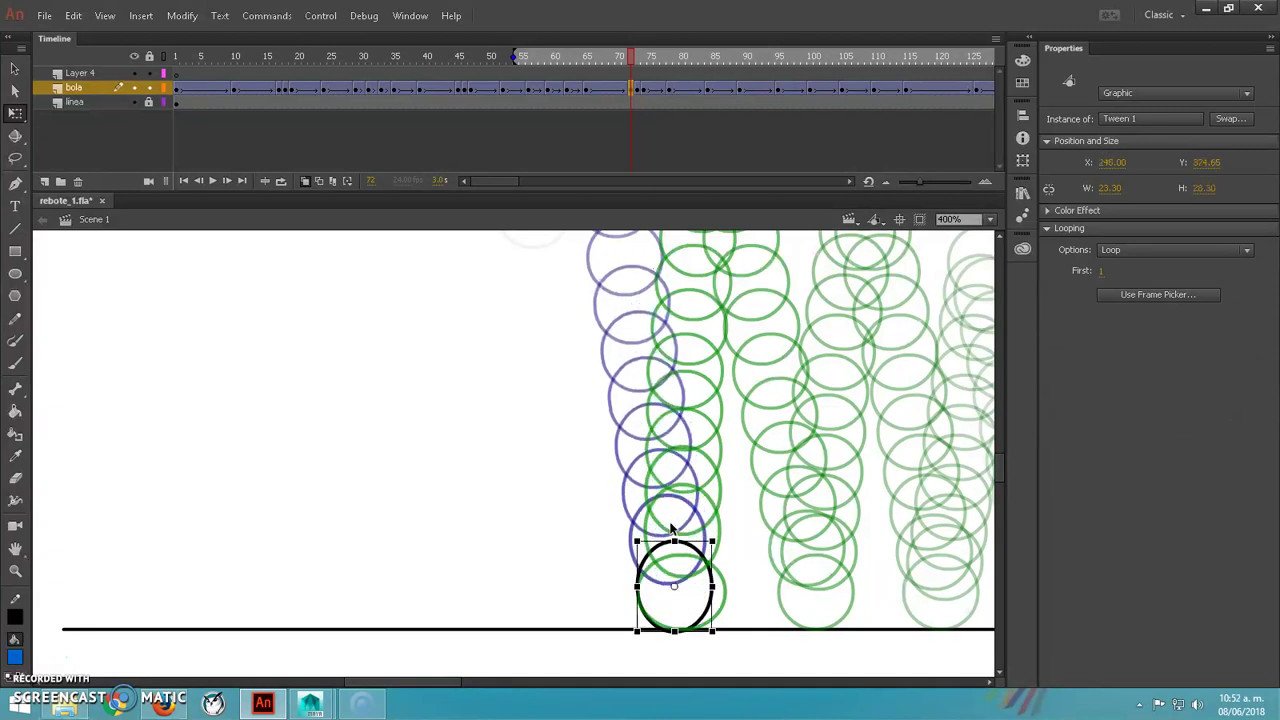
key("Right")
key("Right")
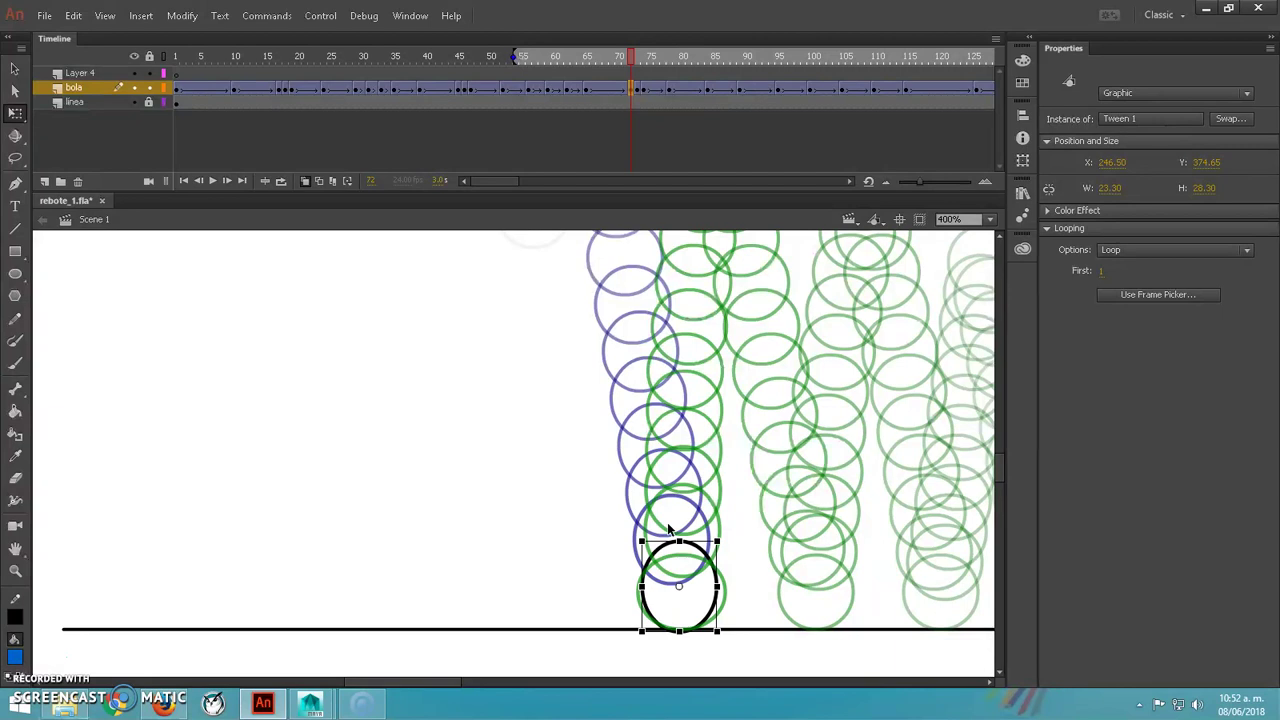
key("Right")
key("Up")
key("Up")
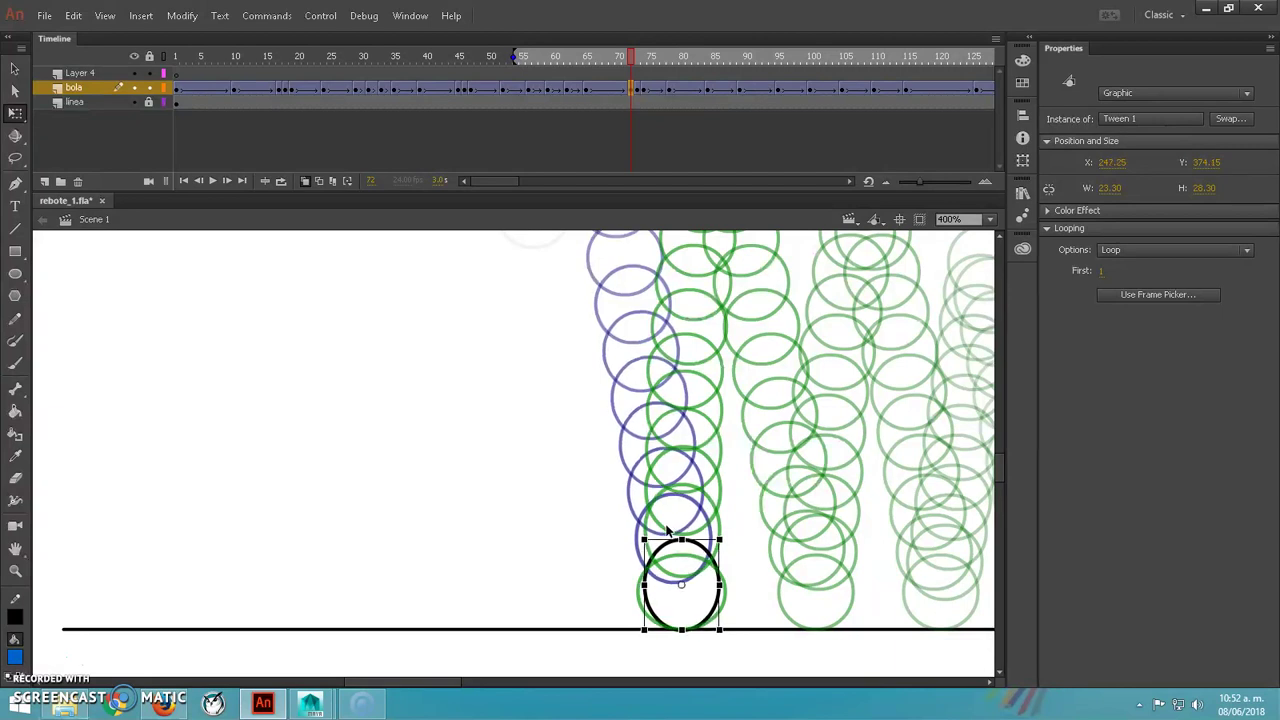
- At frame 84, shift the ball at the third rebound's peak slightly to the right
left_click_drag(410, 683, 446, 681)
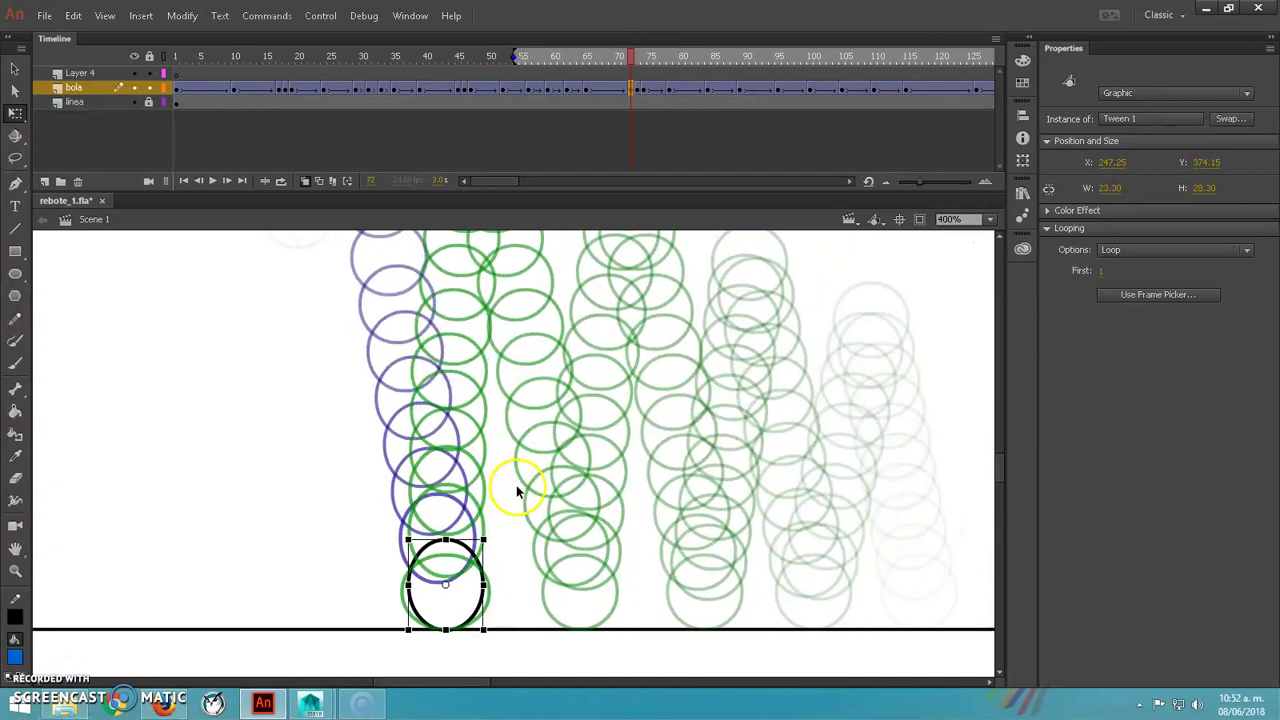
scroll(517, 492, "down", 3)
scroll(520, 489, "up", 3)
scroll(522, 484, "down", 2)
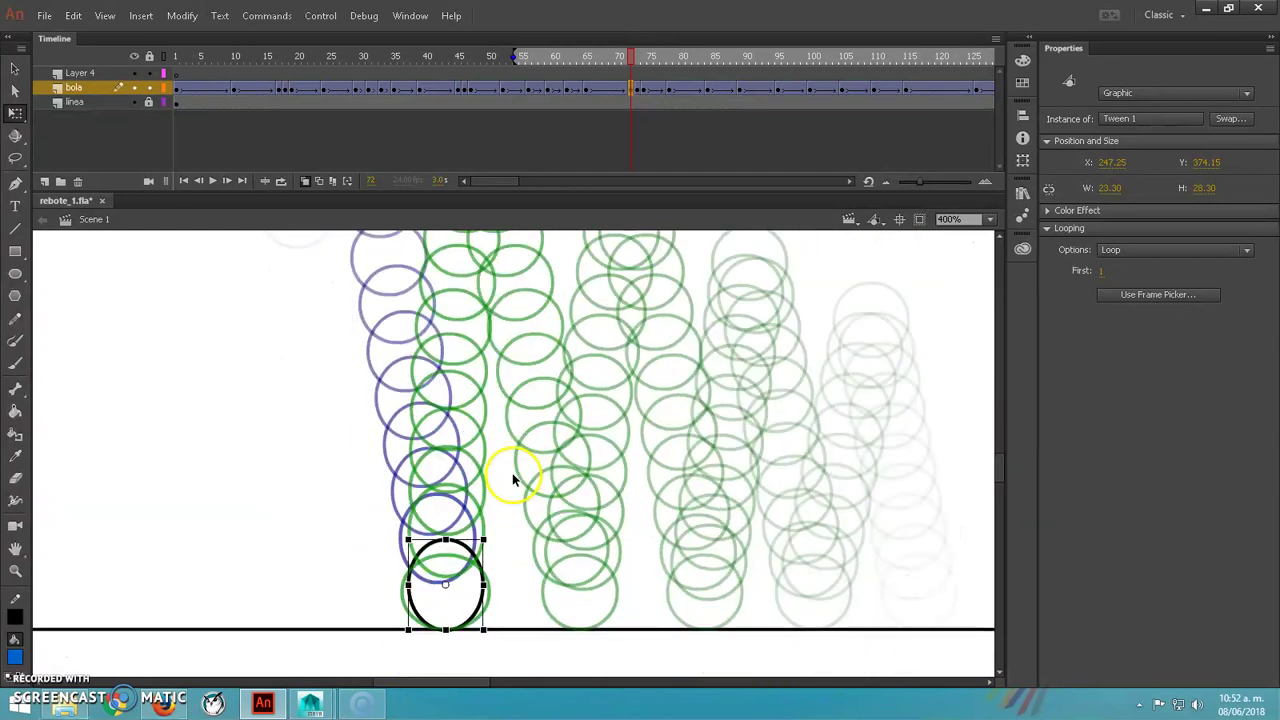
scroll(515, 450, "up", 3)
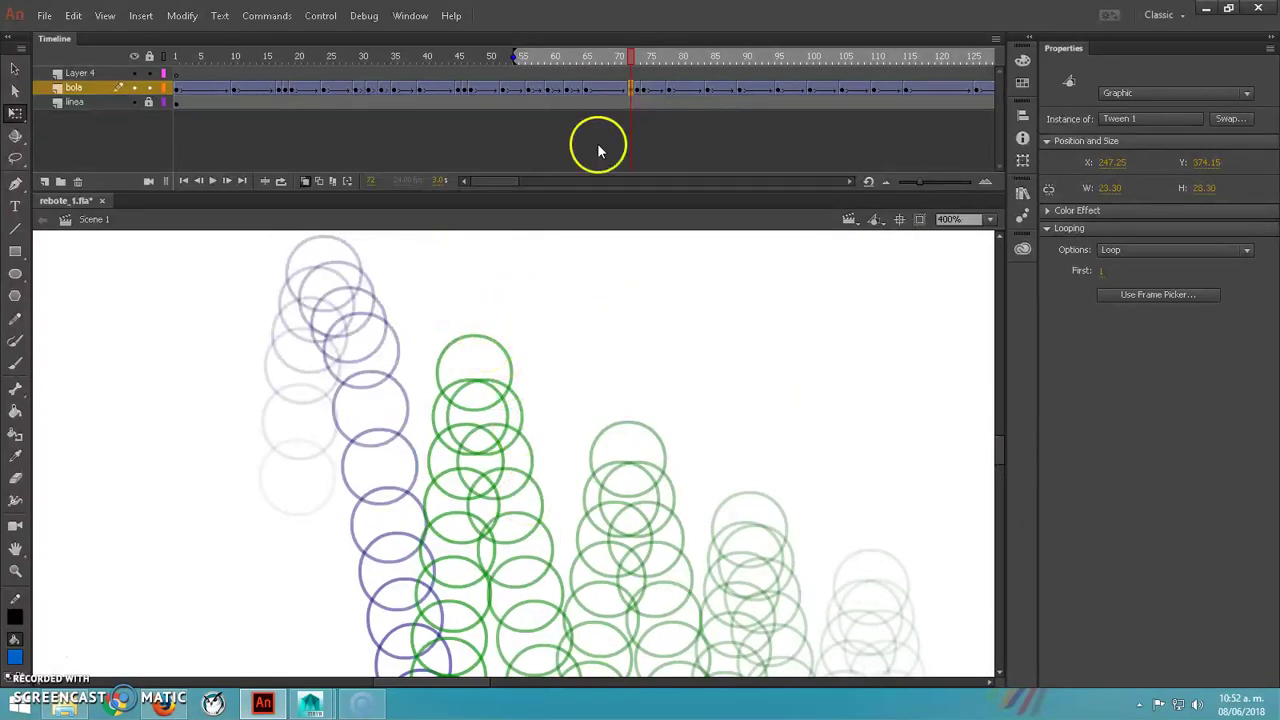
left_click_drag(640, 64, 708, 60)
left_click(707, 90)
left_click(512, 372)
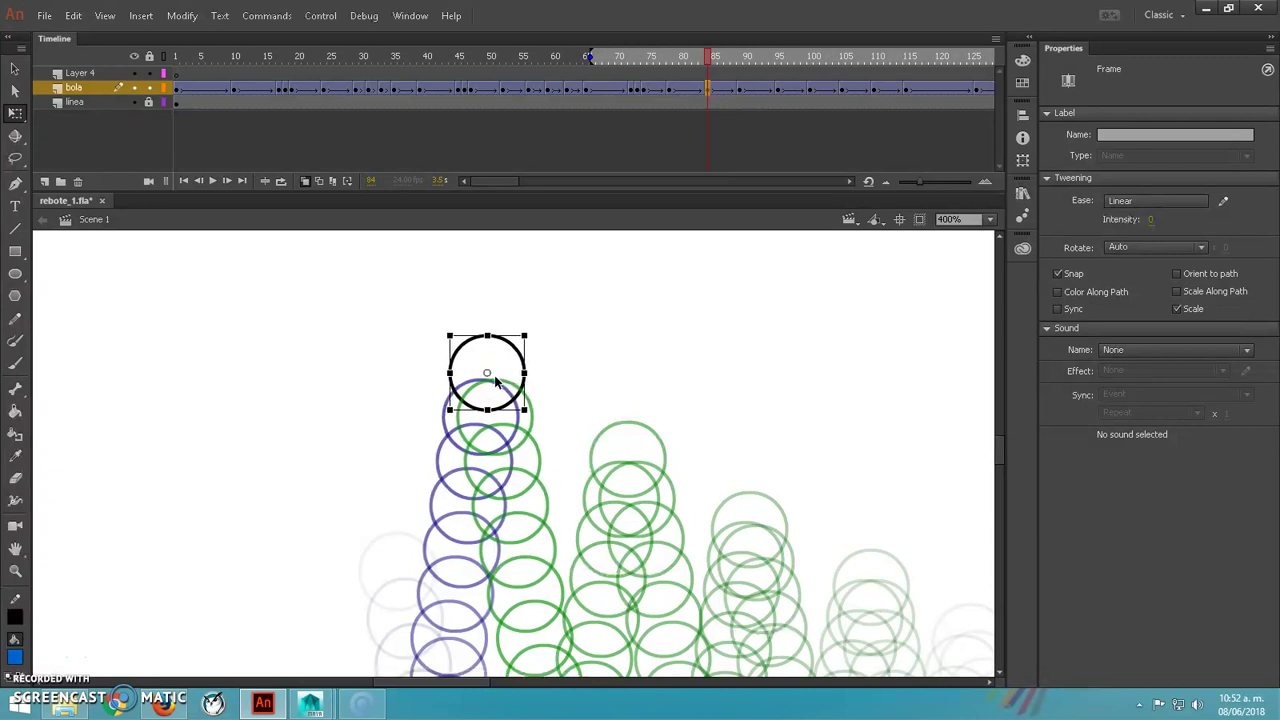
scroll(518, 465, "down", 3)
scroll(518, 465, "up", 3)
scroll(514, 443, "up", 2)
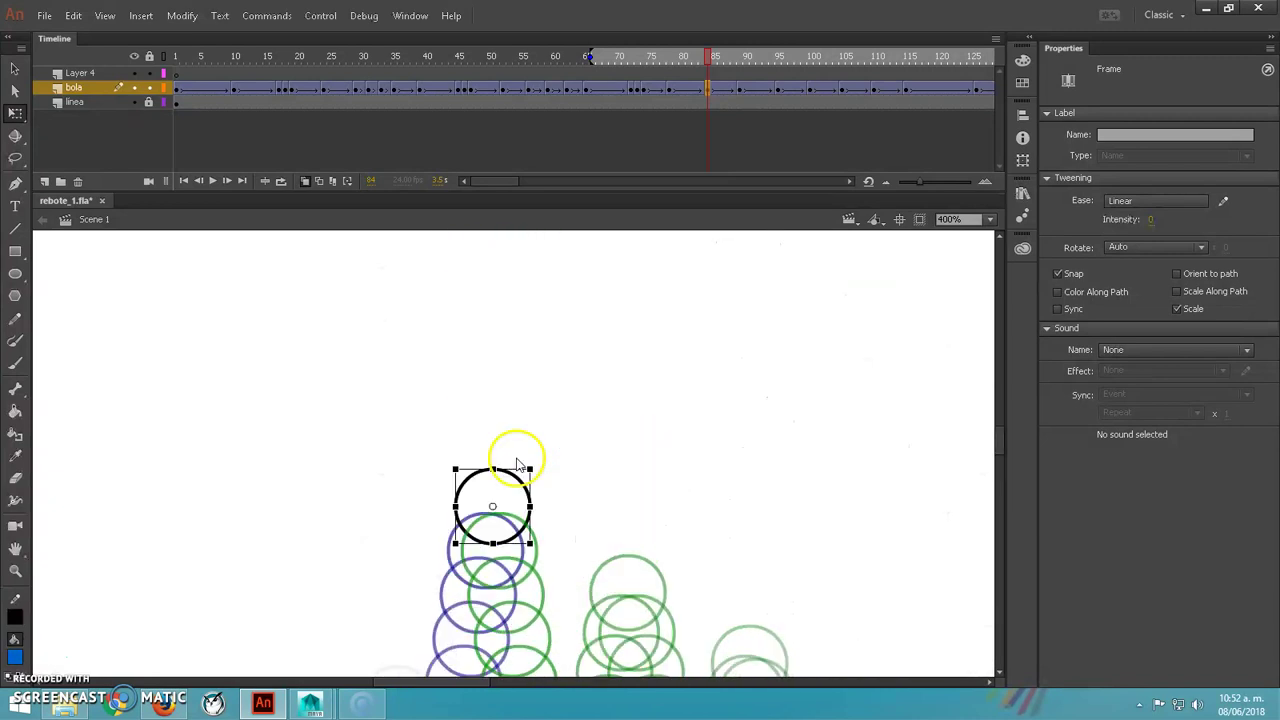
scroll(514, 457, "down", 2)
- Insert a keyframe at frame 82 on the bola layer and raise the ball closer to the third rebound's peak
left_click(697, 90)
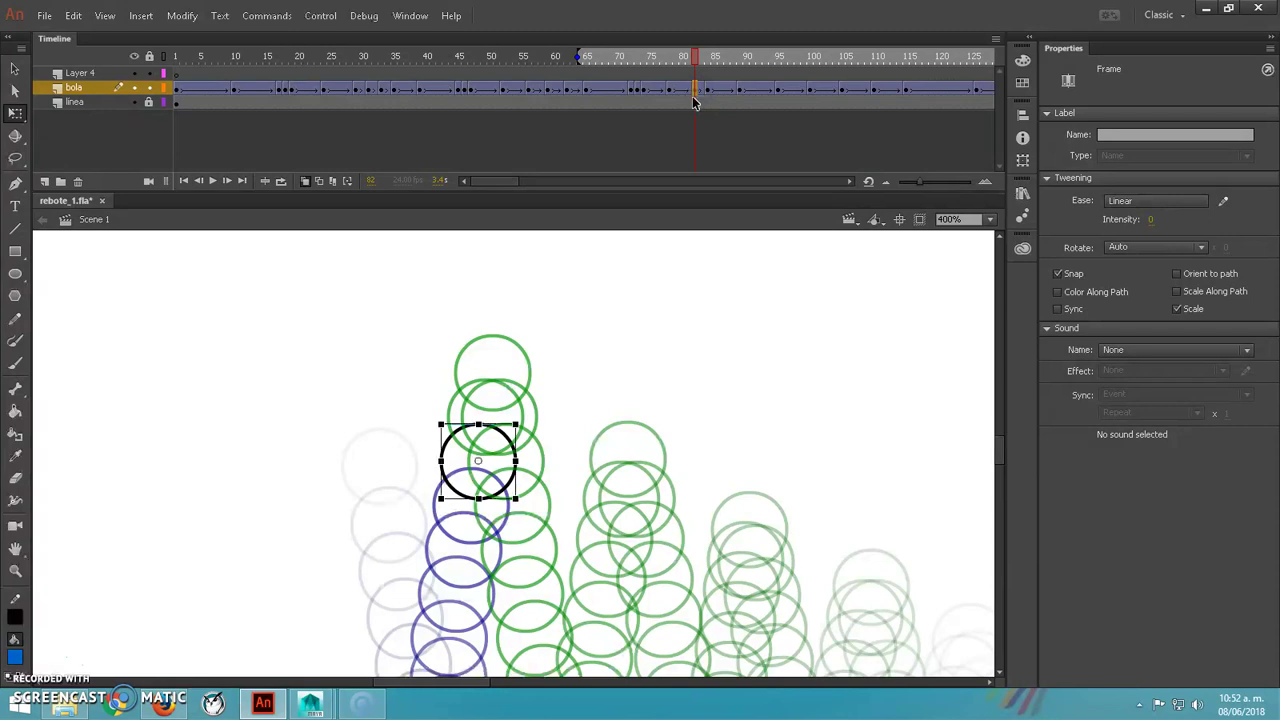
key("Up")
key("Up")
key("Up")
key("Up")
key("Up")
key("Up")
key("Up")
key("Up")
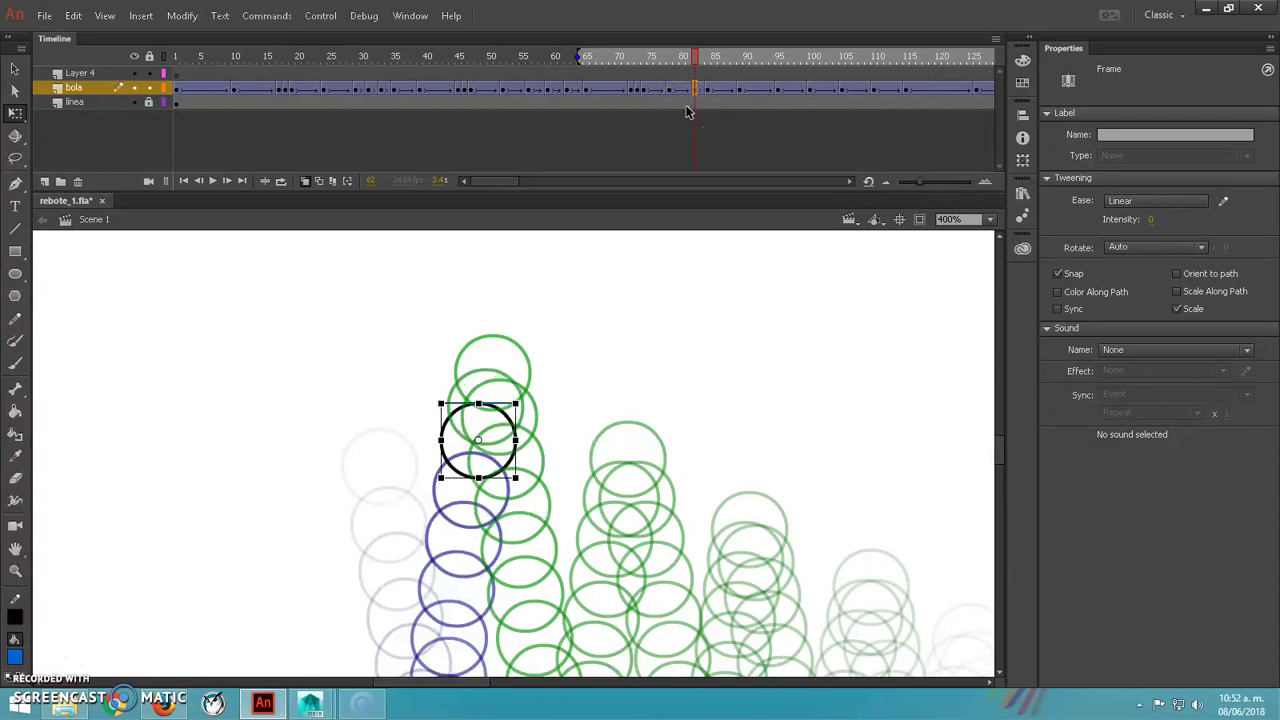
- Insert a keyframe at frame 86 on the bola layer and raise the ball slightly toward the third rebound's peak
left_click_drag(692, 96, 715, 92)
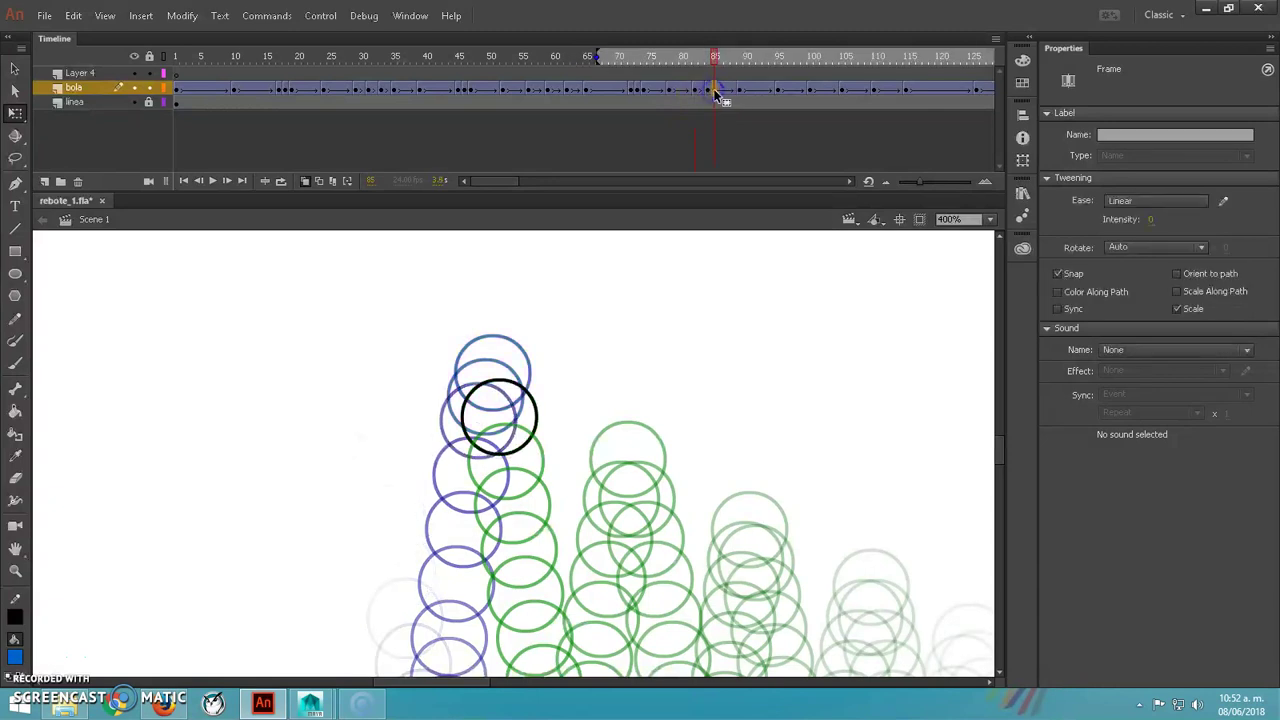
left_click(720, 91)
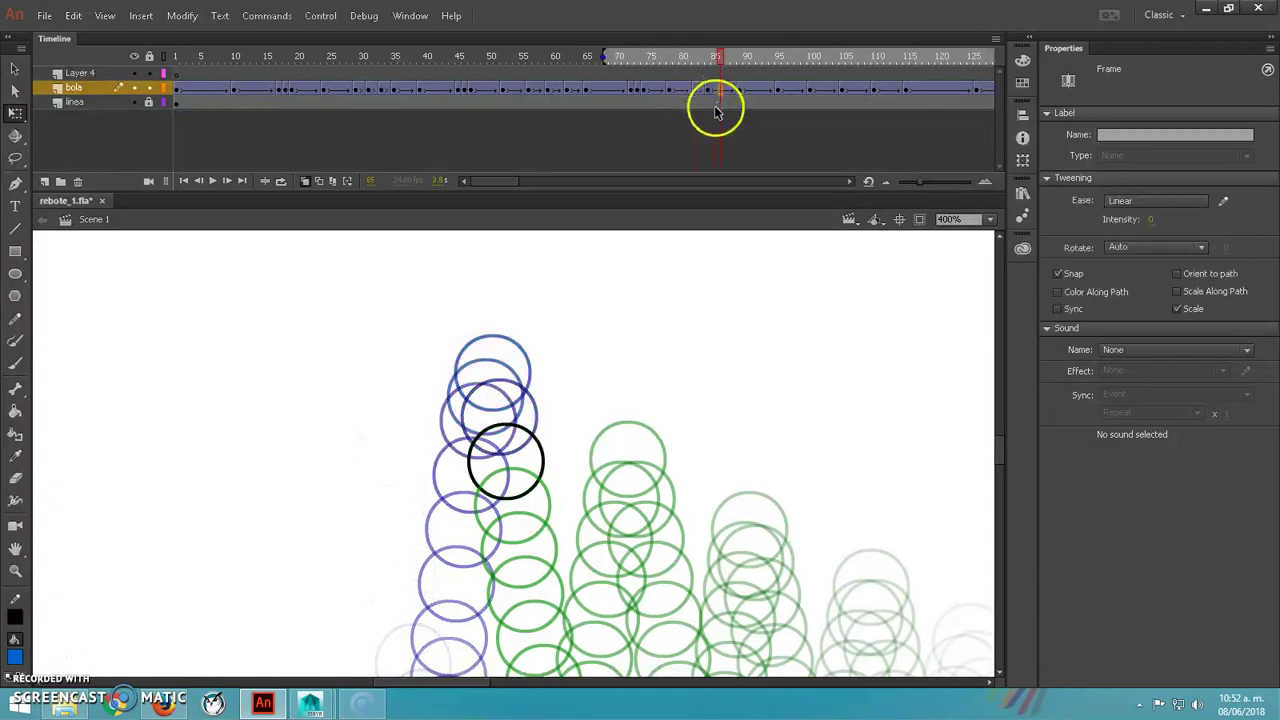
key("Up")
key("Up")
key("Up")
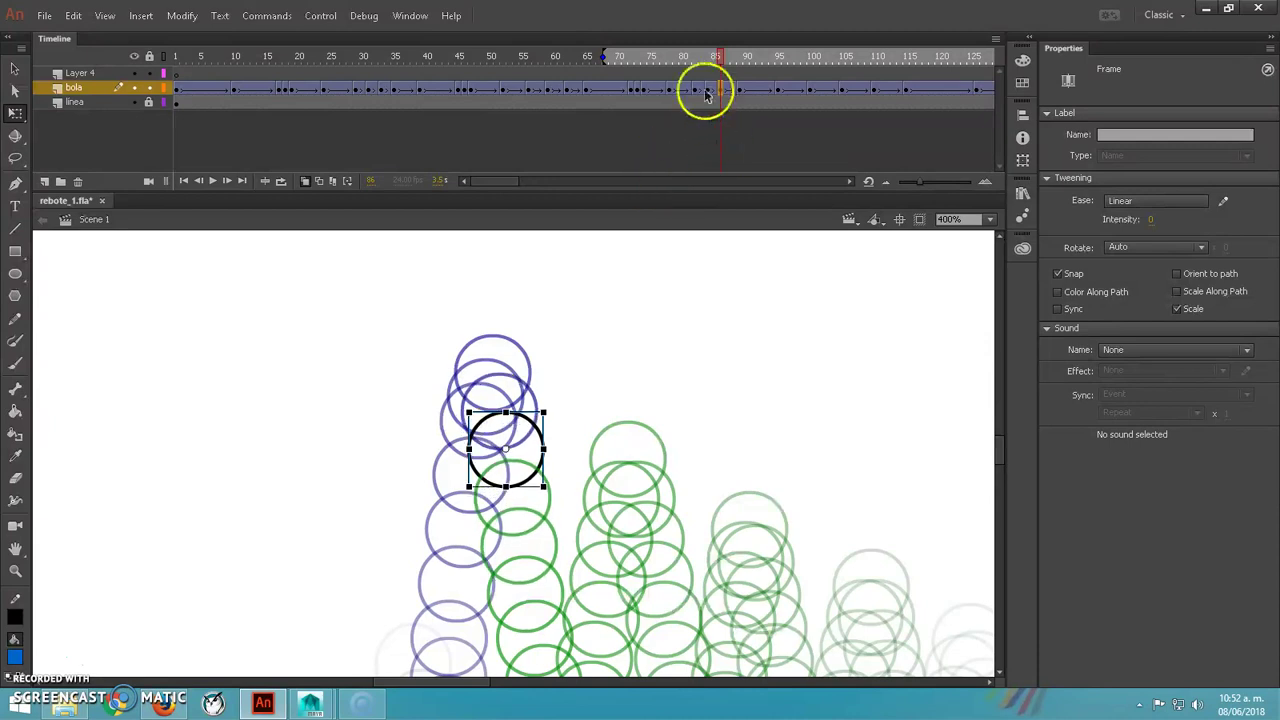
- Insert keyframes on the bola layer at frames 94 and 96, and widen the ball to about 26.8 at frame 95
left_click_drag(505, 182, 513, 184)
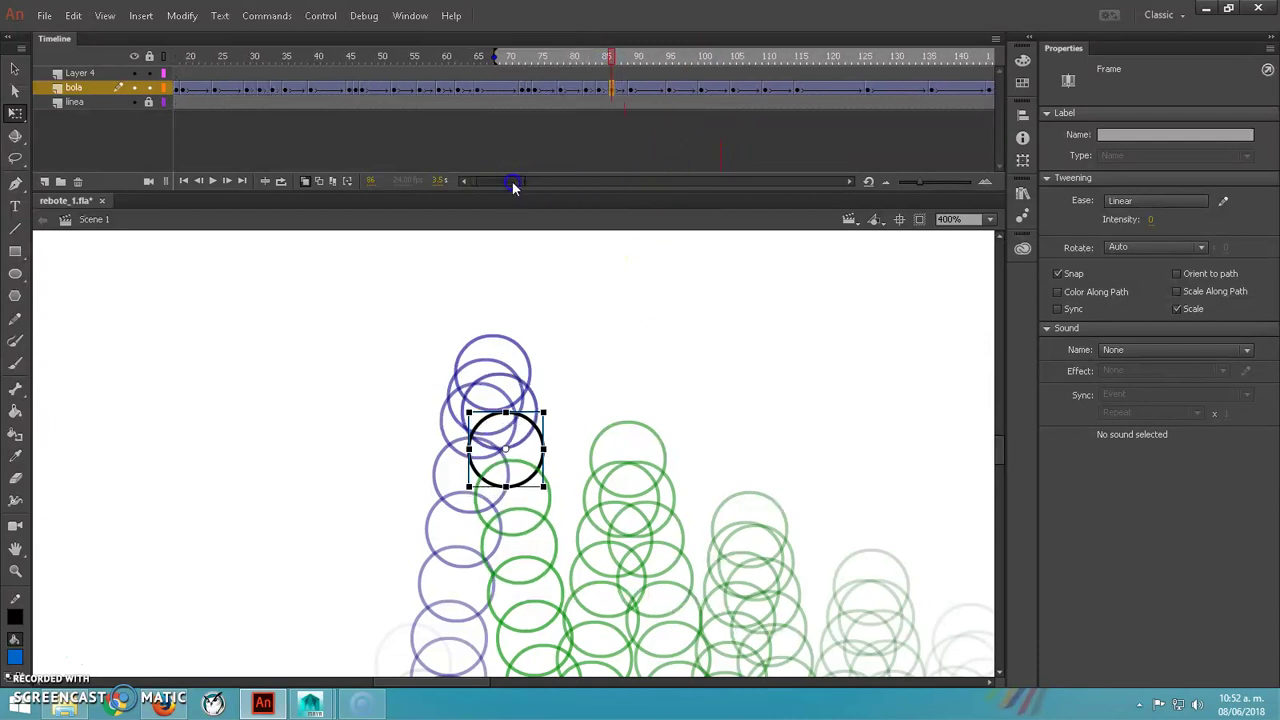
scroll(591, 363, "down", 3)
left_click_drag(617, 59, 671, 59)
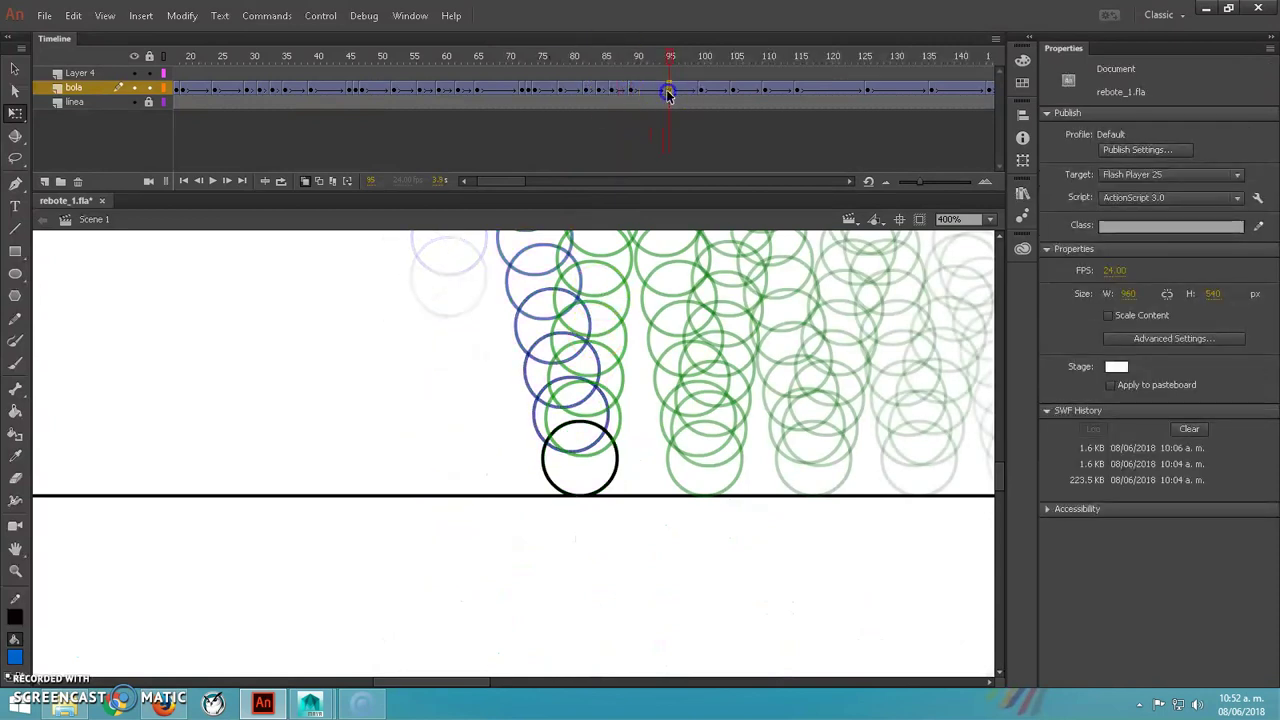
left_click(657, 91)
left_click(663, 91)
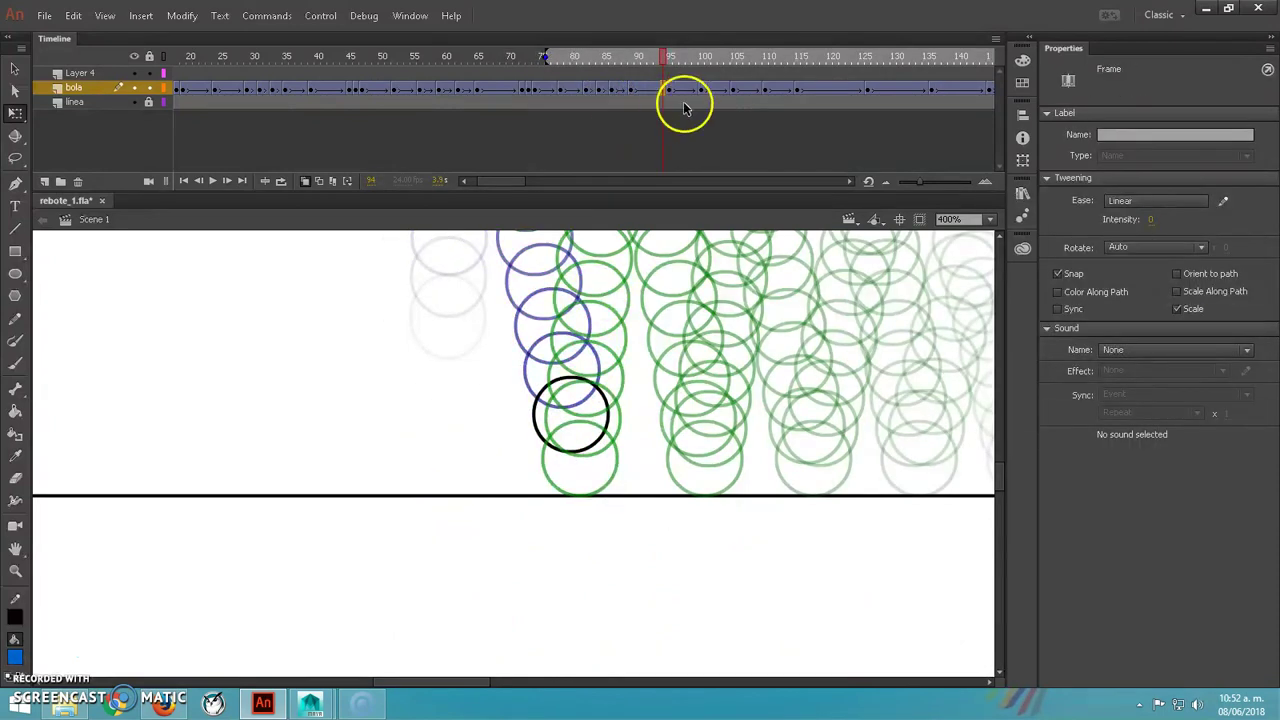
left_click(675, 92)
left_click(664, 90)
left_click(671, 92)
left_click_drag(618, 459, 622, 459, "alt")
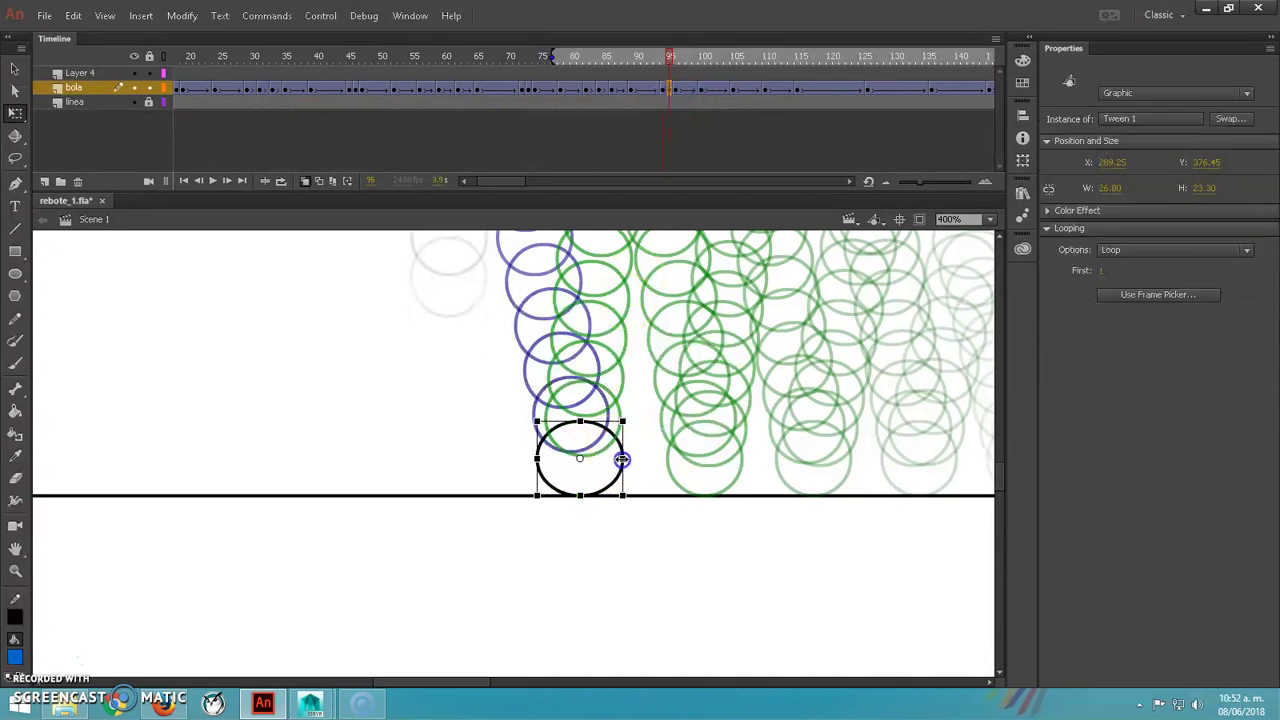
- Stretch the ball vertically to about 27.3 tall at frame 96 and about 28.8 tall at frame 94
left_click(675, 91)
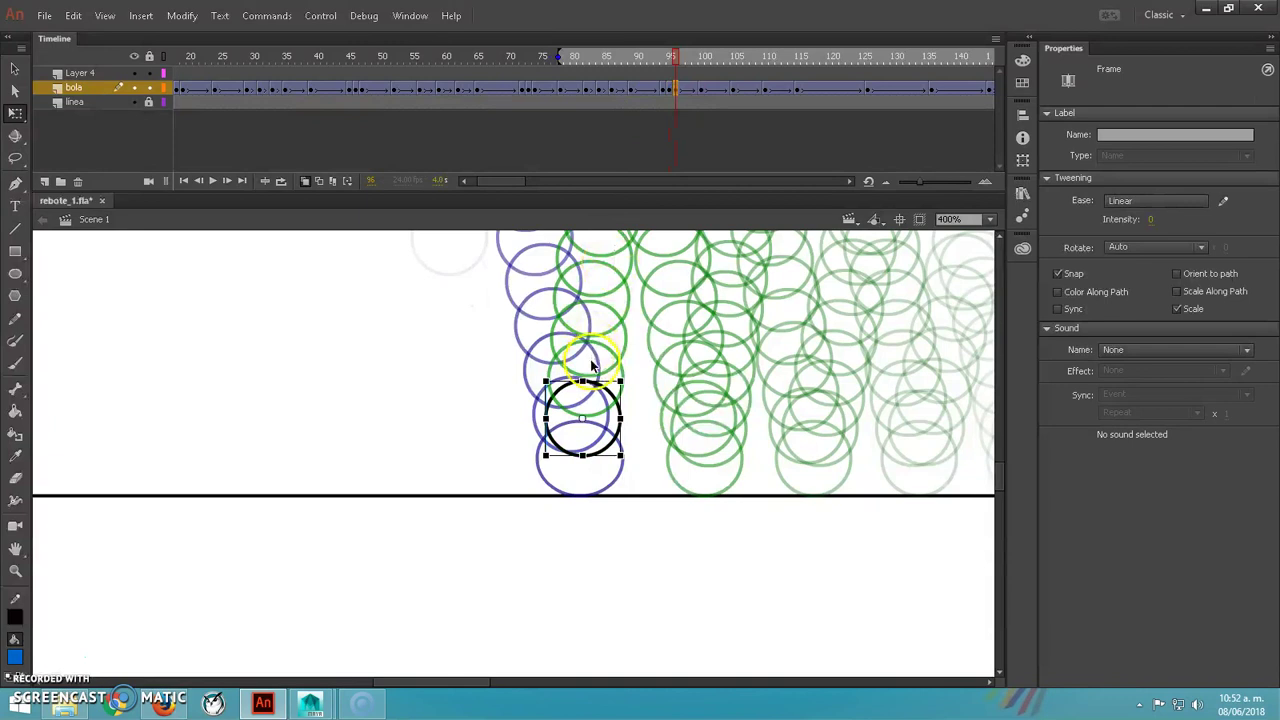
left_click_drag(583, 380, 583, 373, "alt")
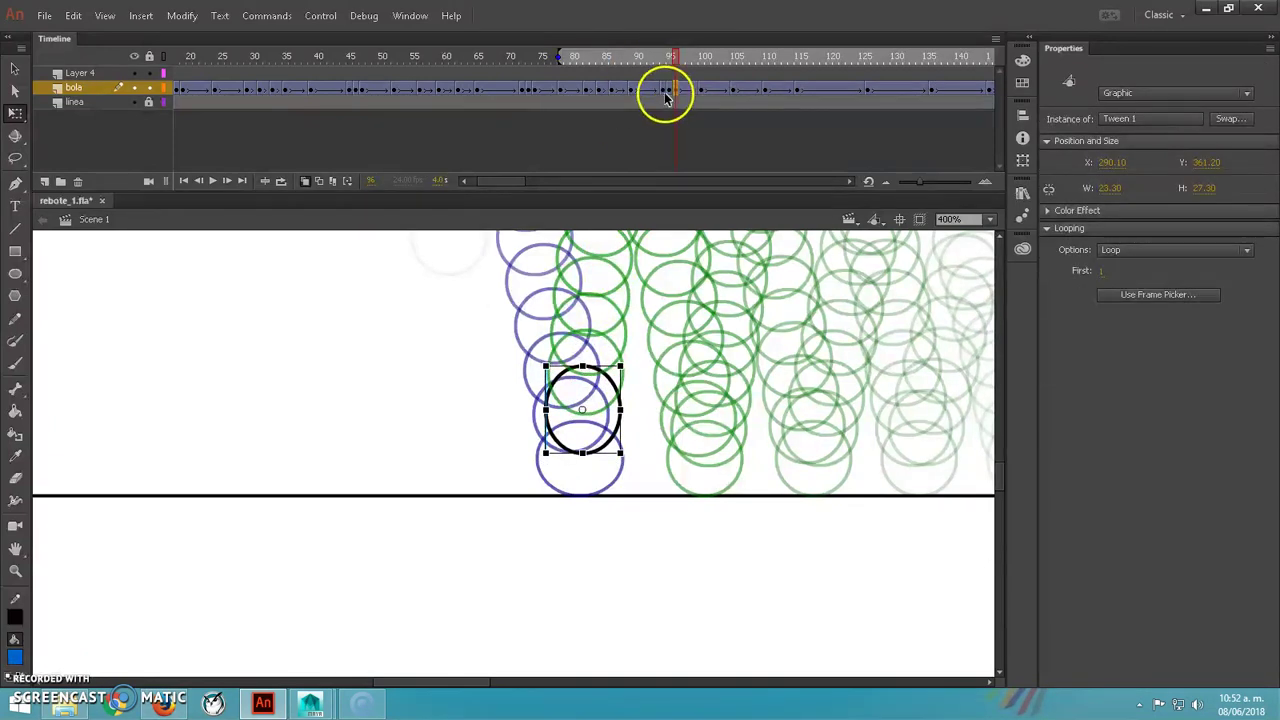
left_click(663, 90)
left_click_drag(569, 377, 568, 368)
- Move the ball at frame 94 down onto the ground line, at about X 288.85, Y 373.15
key("Down")
key("Down")
key("Down")
key("Down")
key("Down")
key("Down")
key("Down")
key("Down")
key("Down")
key("Down")
key("Down")
key("Down")
key("Down")
key("Down")
key("Down")
key("Down")
key("Down")
key("Down")
key("Down")
key("Down")
key("Down")
key("Down")
key("Down")
key("Down")
key("Down")
key("Down")
key("Down")
key("Down")
key("Down")
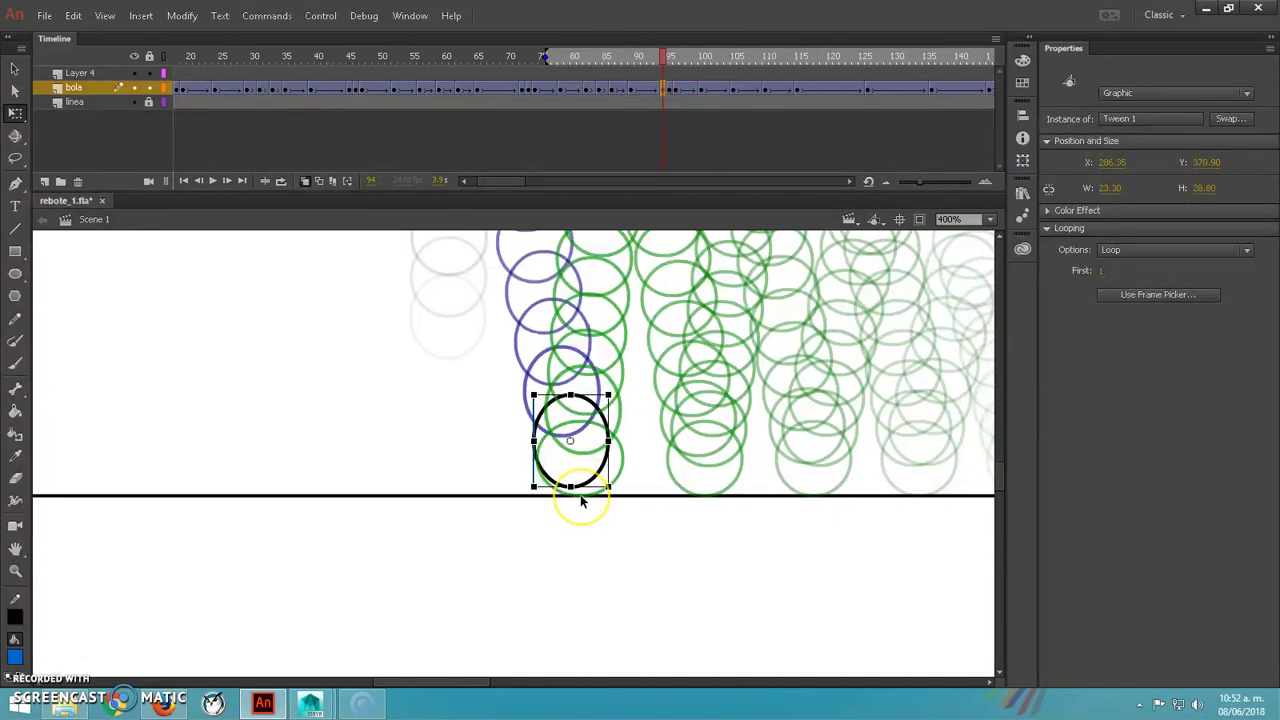
key("Right")
key("Right")
key("Right")
key("Left")
key("Left")
key("Left")
key("Left")
key("Down")
key("Down")
key("Down")
key("Down")
key("Down")
key("Down")
key("Down")
key("Down")
key("Down")
scroll(580, 490, "down", 2)
scroll(580, 483, "up", 3)
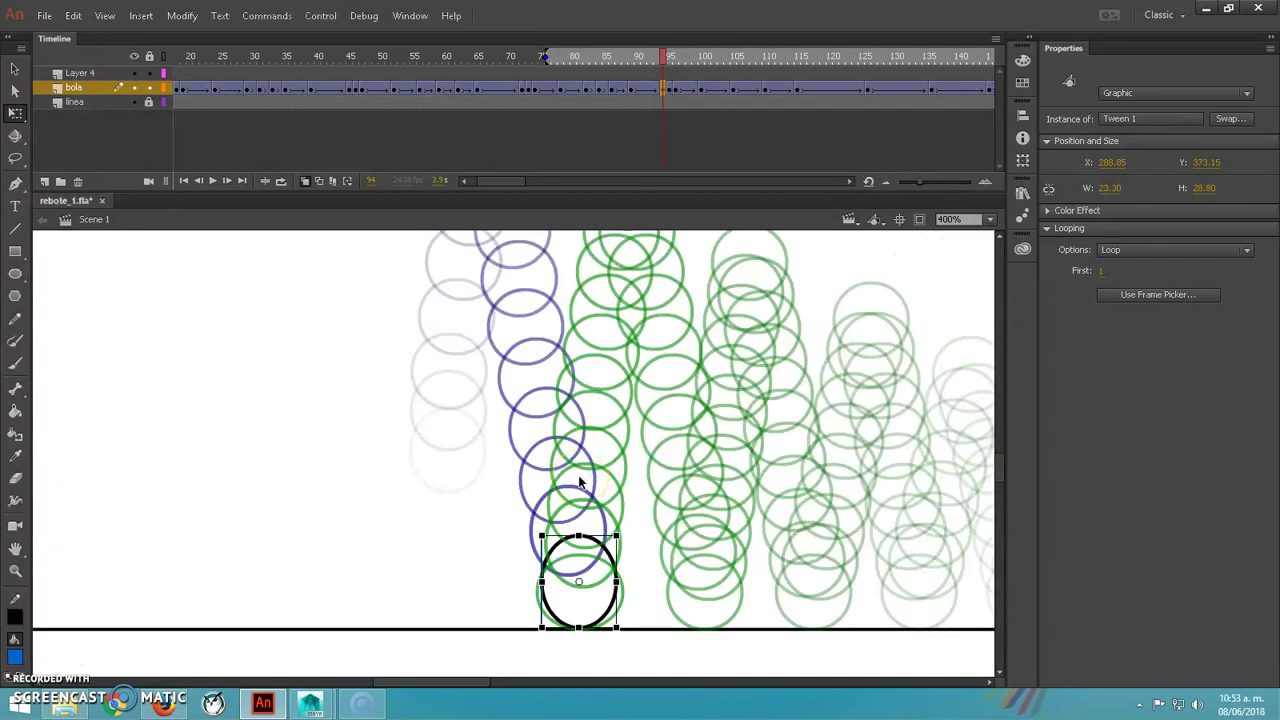
- Save the document under the new name rebote_2 in the Rebote_02 folder on the desktop
key("ctrl+2")
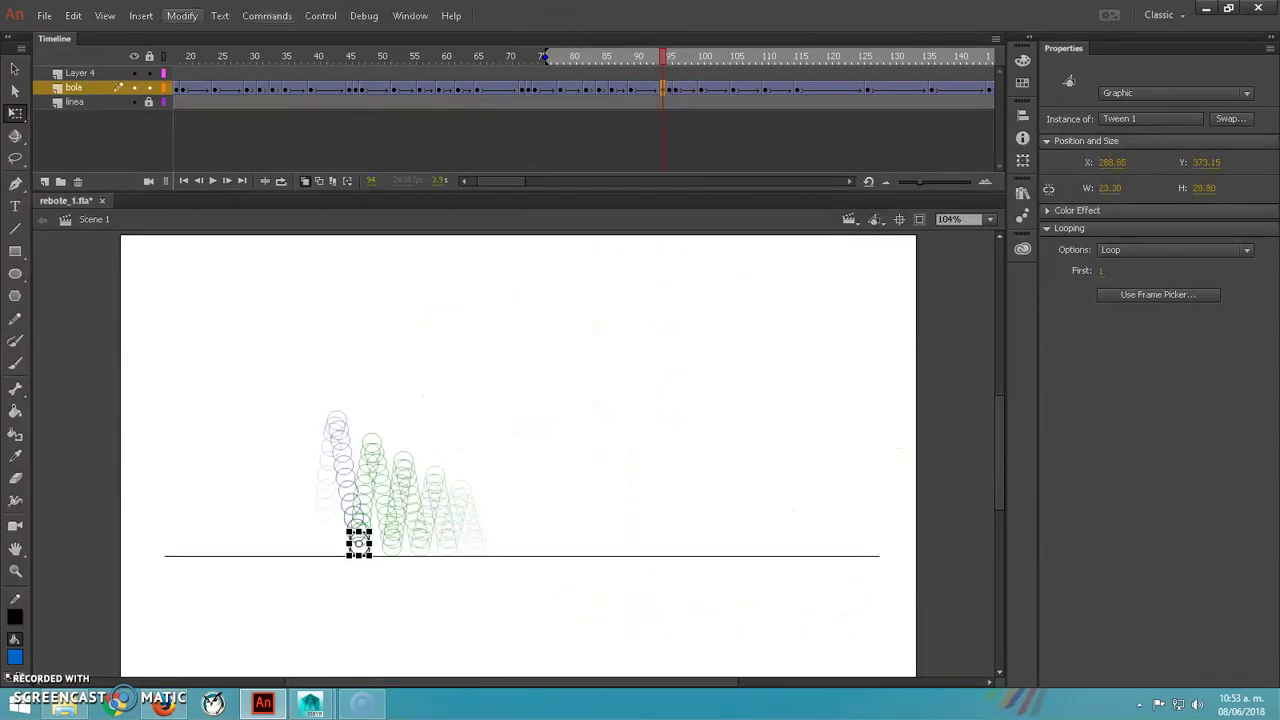
left_click(42, 15)
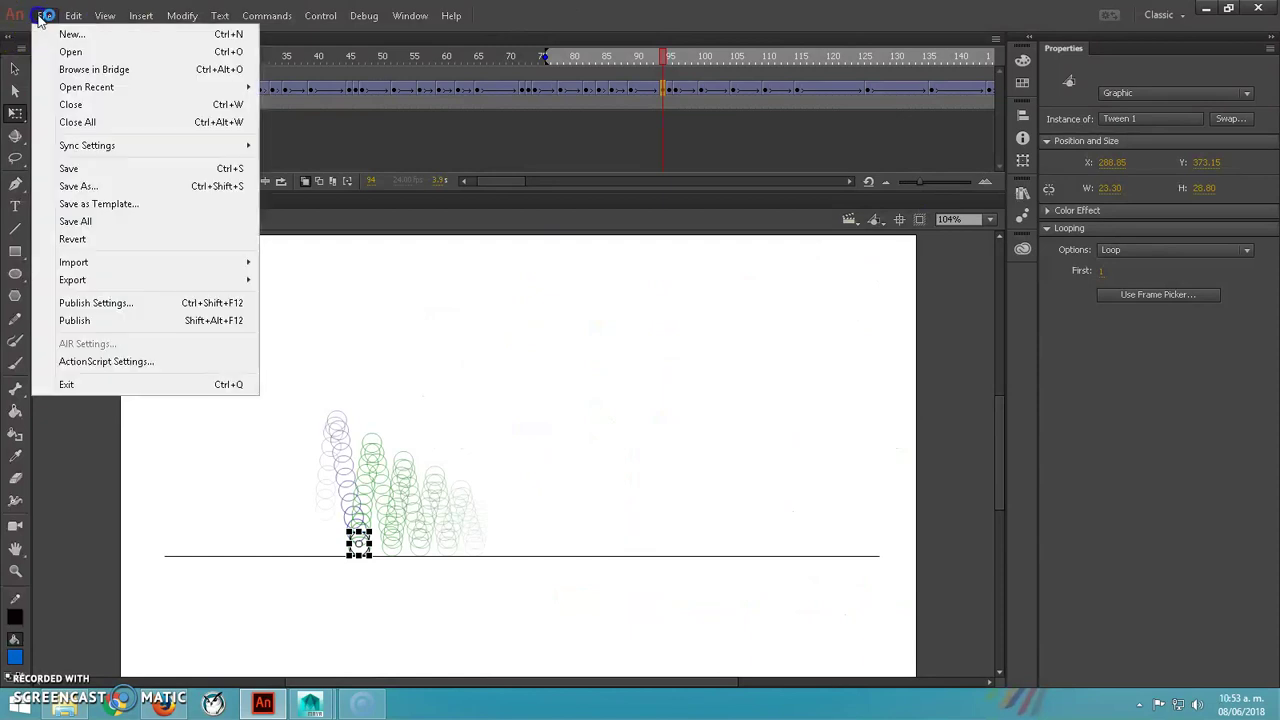
left_click(82, 186)
left_click(156, 300)
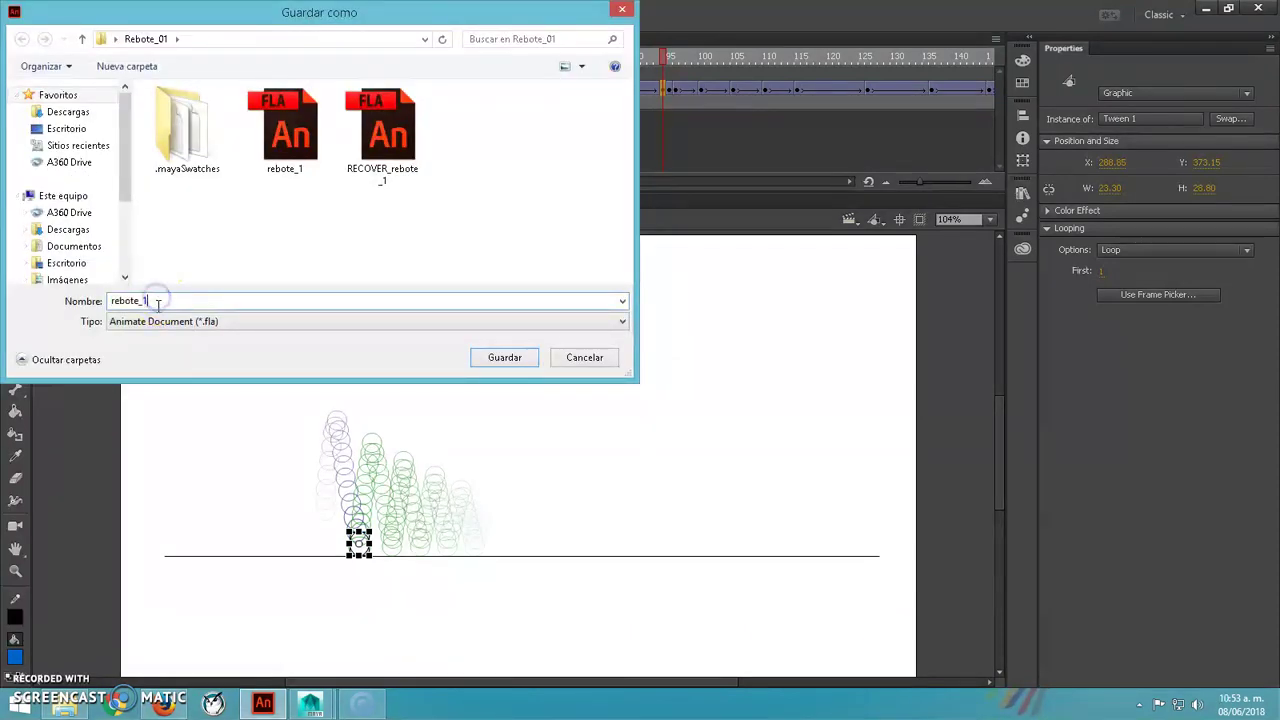
key("BackSpace")
type("2")
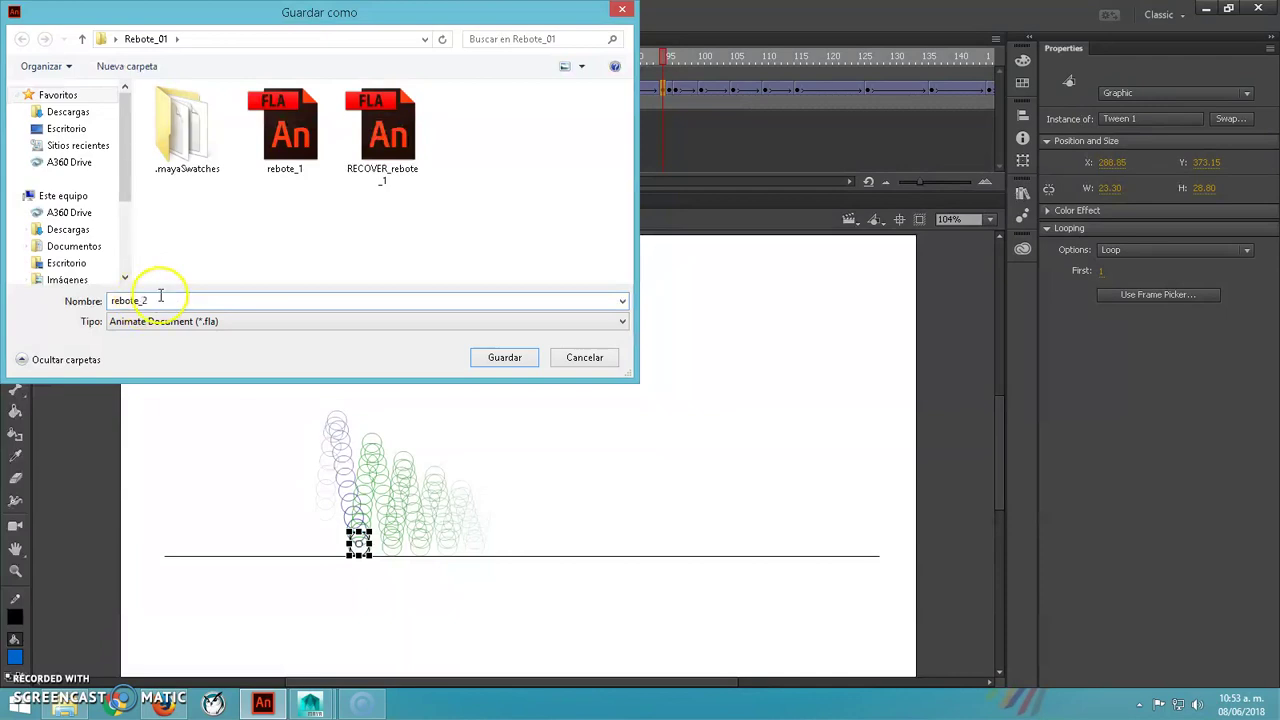
left_click(84, 40)
left_click(215, 243)
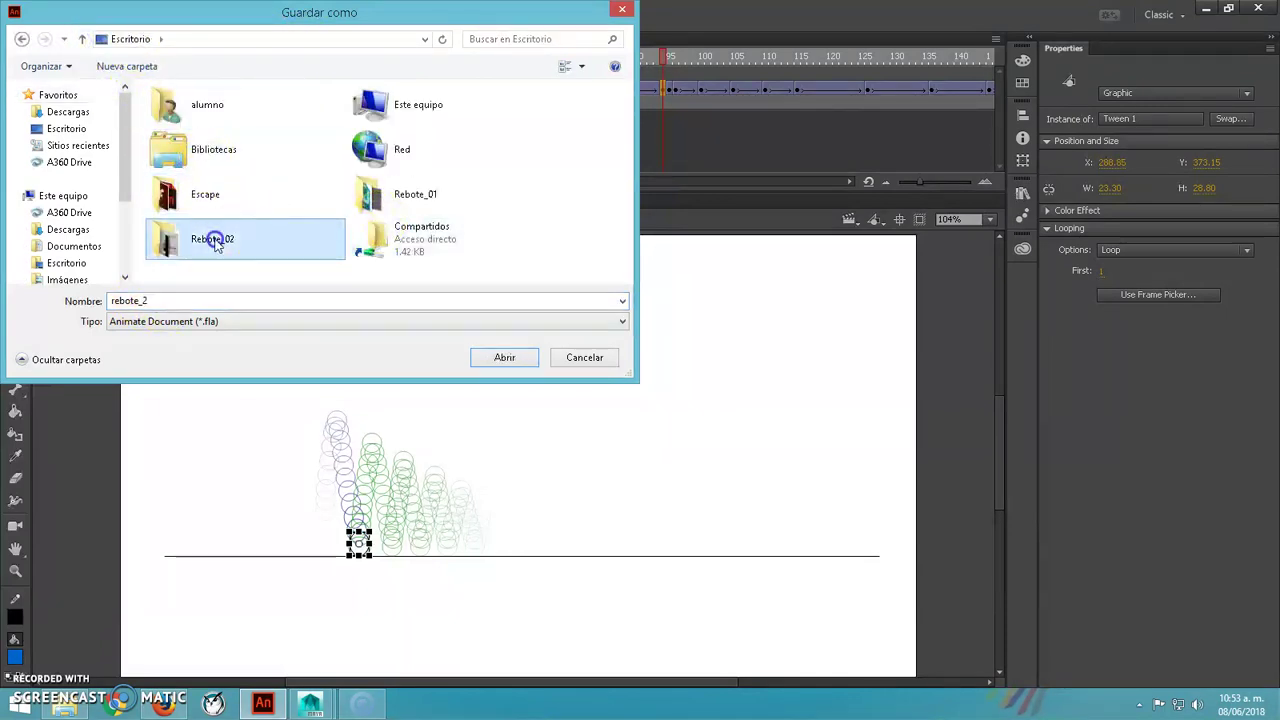
double_click(215, 241)
left_click(503, 357)
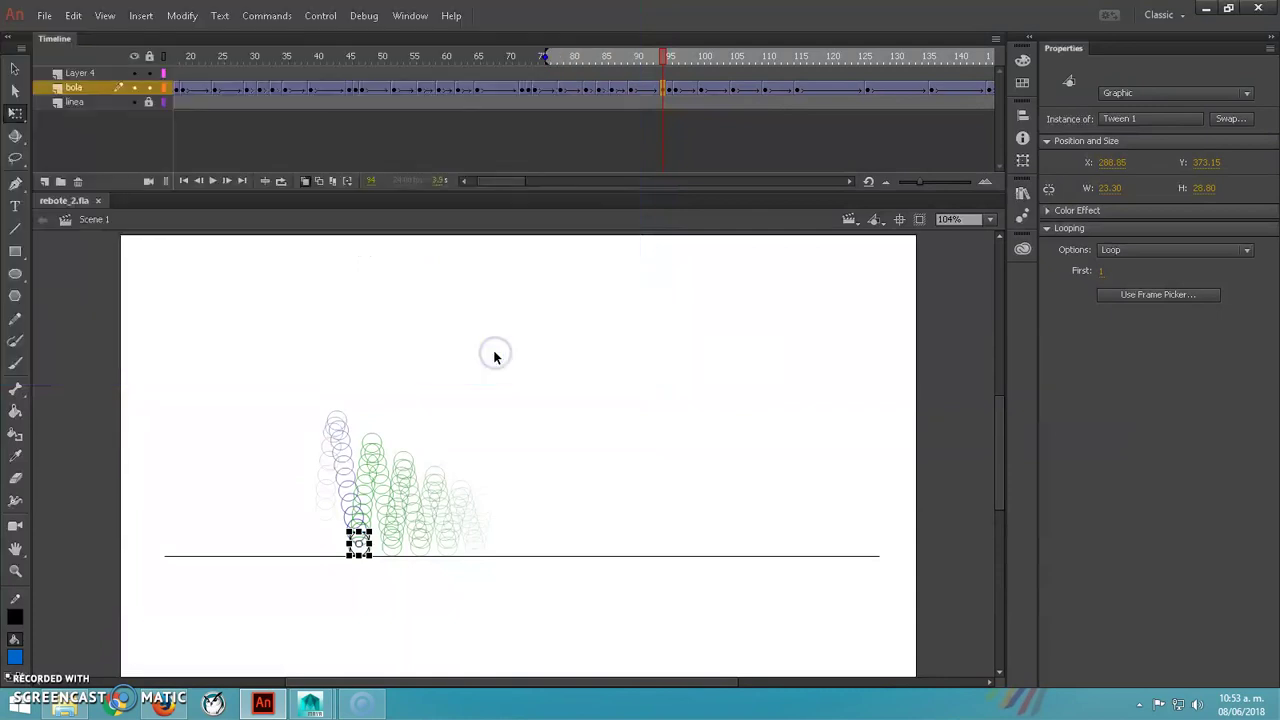
- Preview the bouncing ball as a test movie and close the preview
key("ctrl+Return")
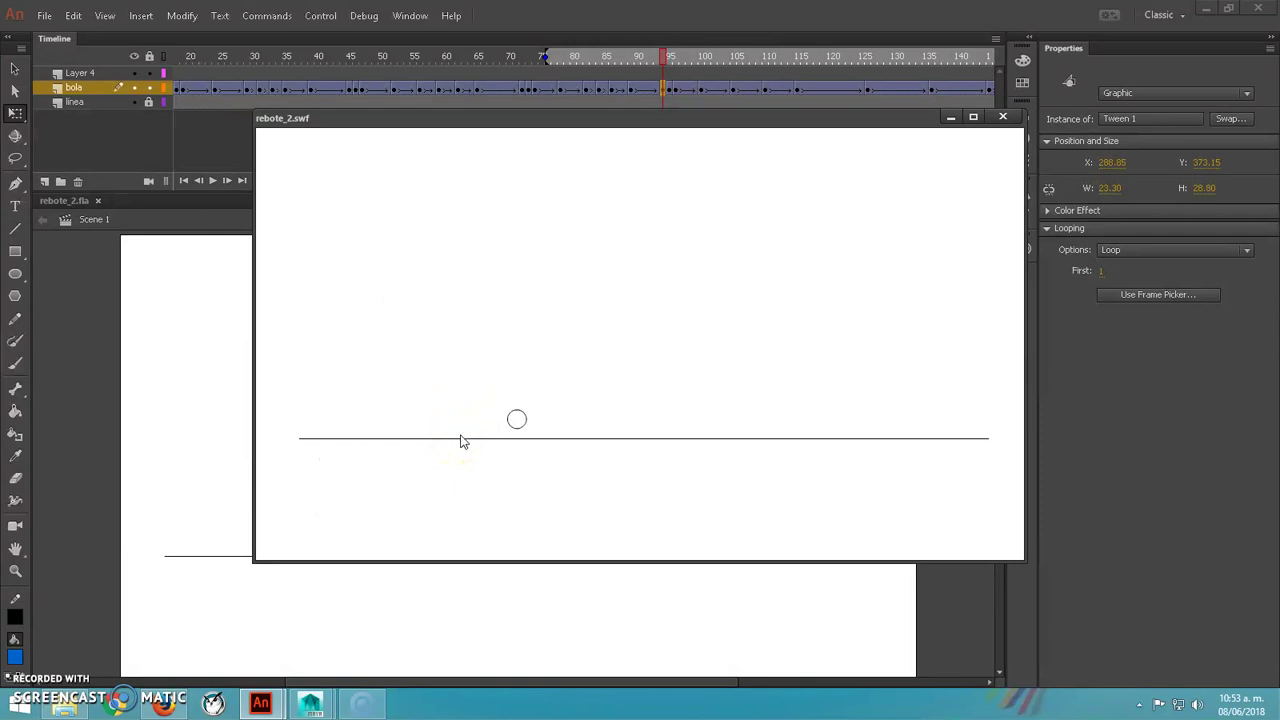
left_click(1003, 116)
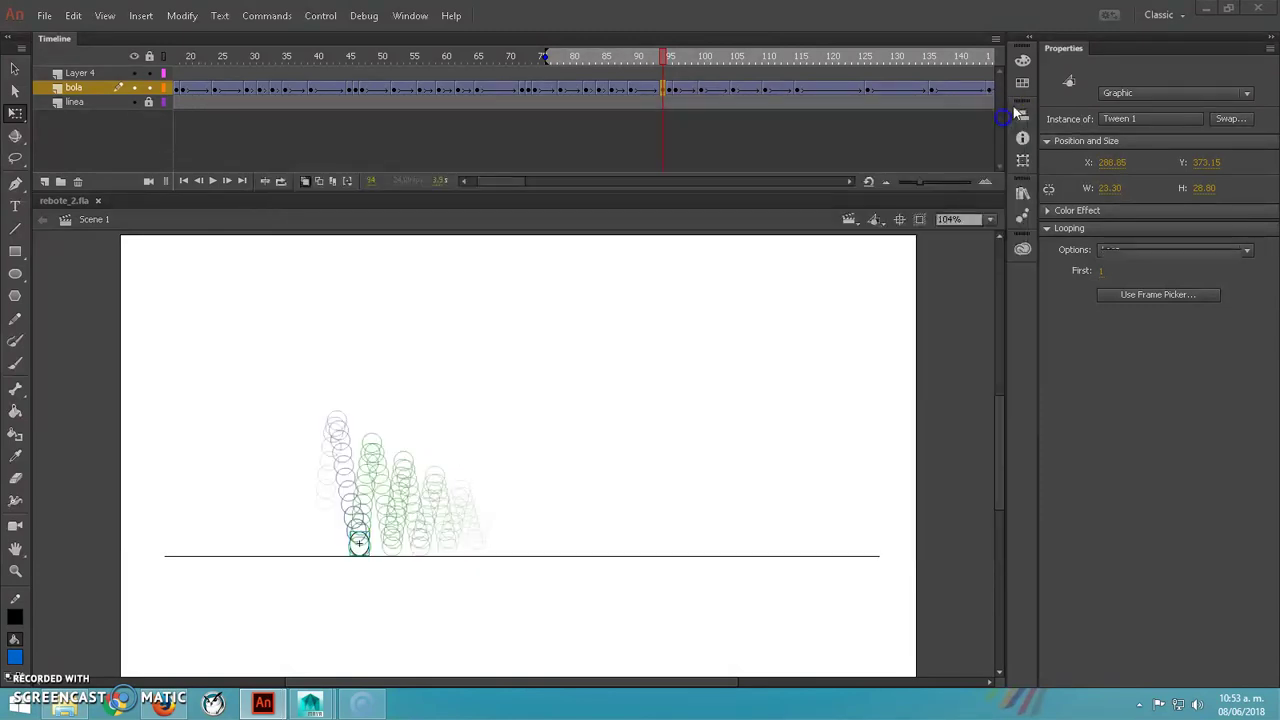
- Switch to Maya, select the checkered ball and scrub the animation to its first ground contact at frame 18
left_click(1207, 12)
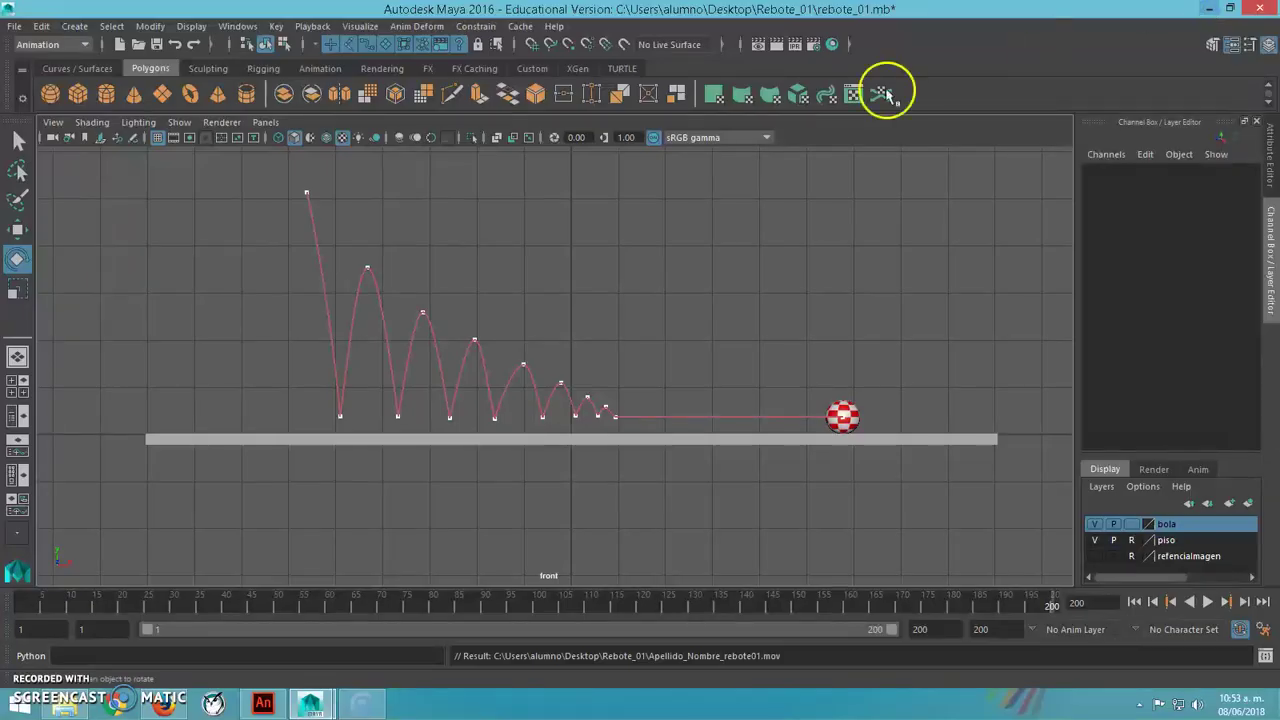
left_click_drag(664, 568, 366, 363)
left_click(365, 366)
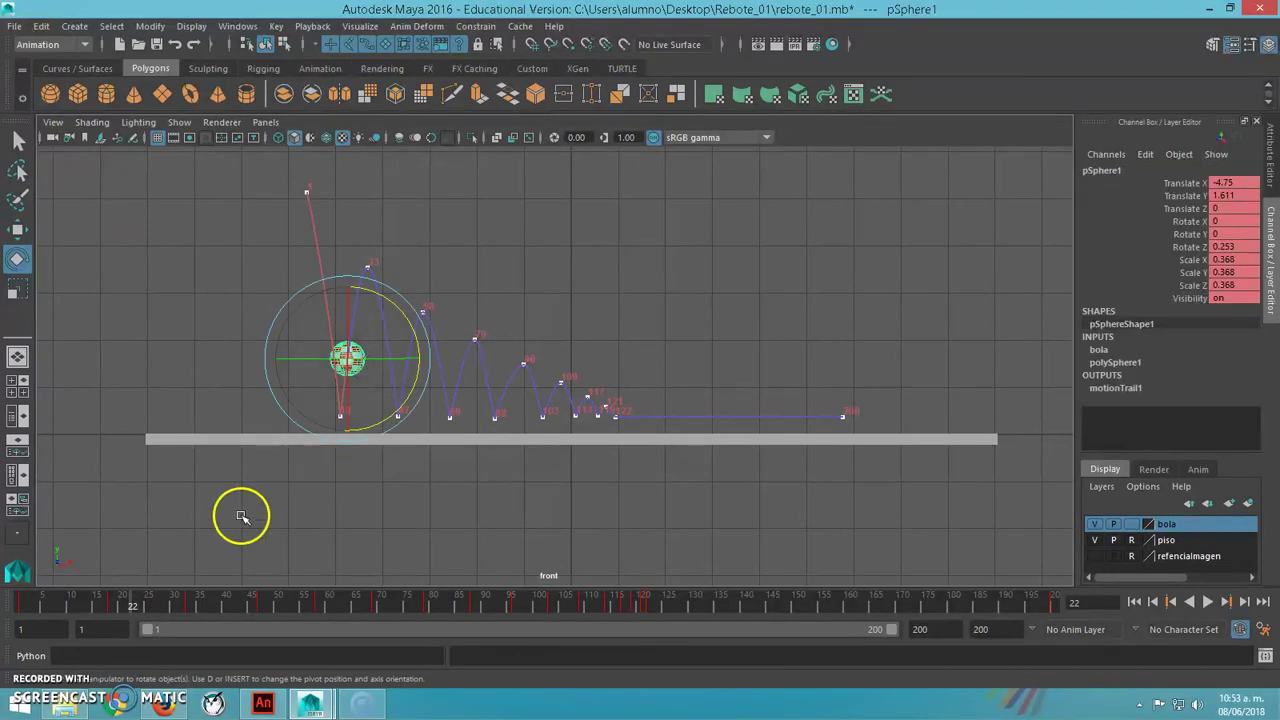
left_click(264, 605)
left_click_drag(262, 607, 112, 636)
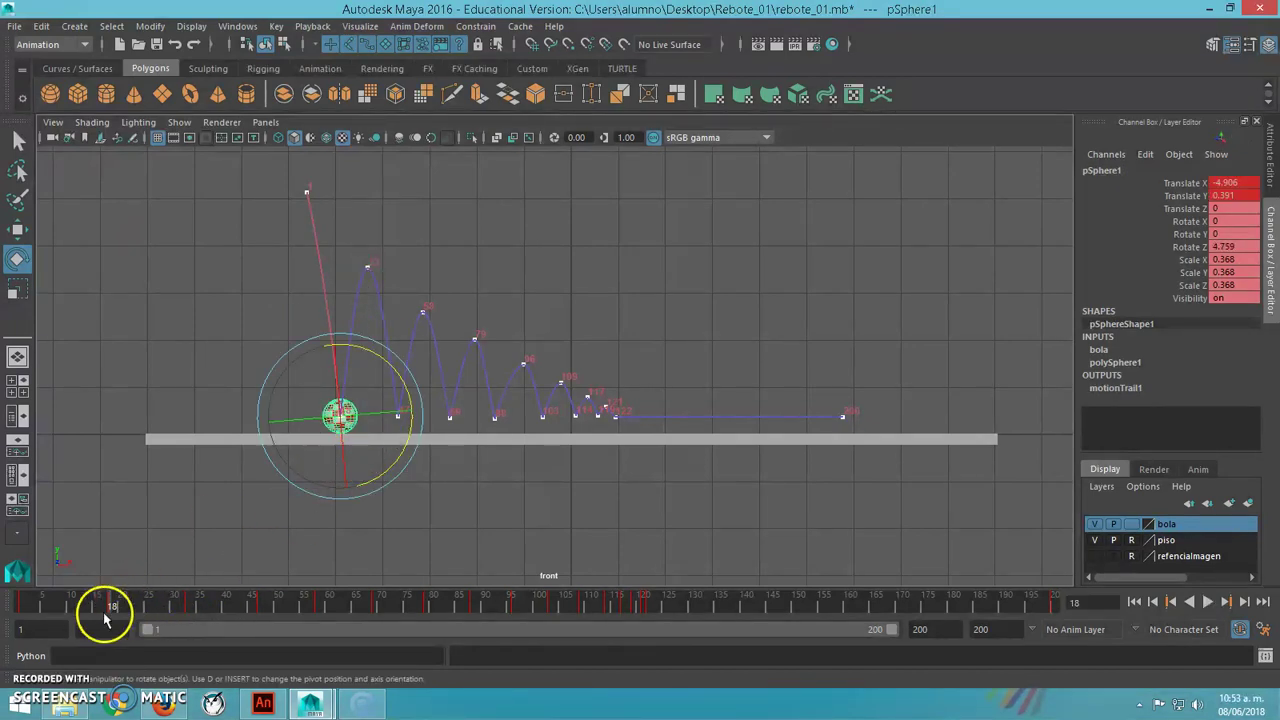
- Set keyframes on the ball at frames 16 and 20, around the first ground contact
left_click(100, 607)
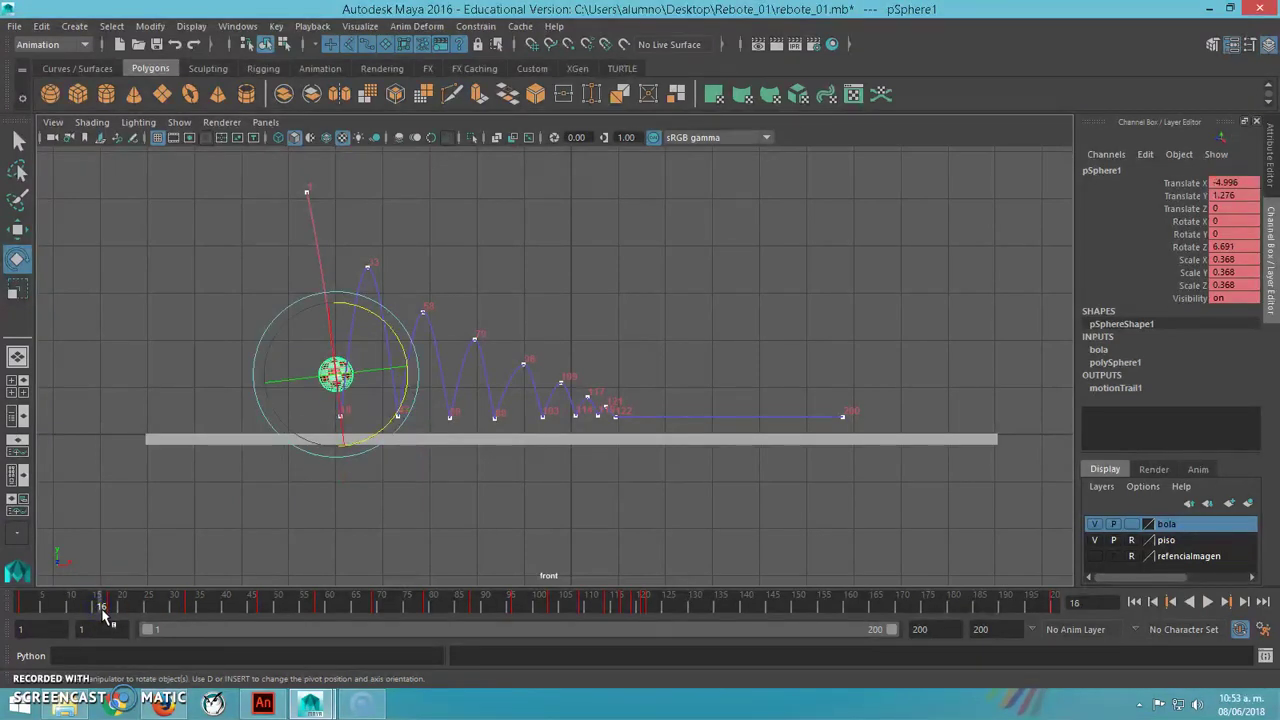
key("s")
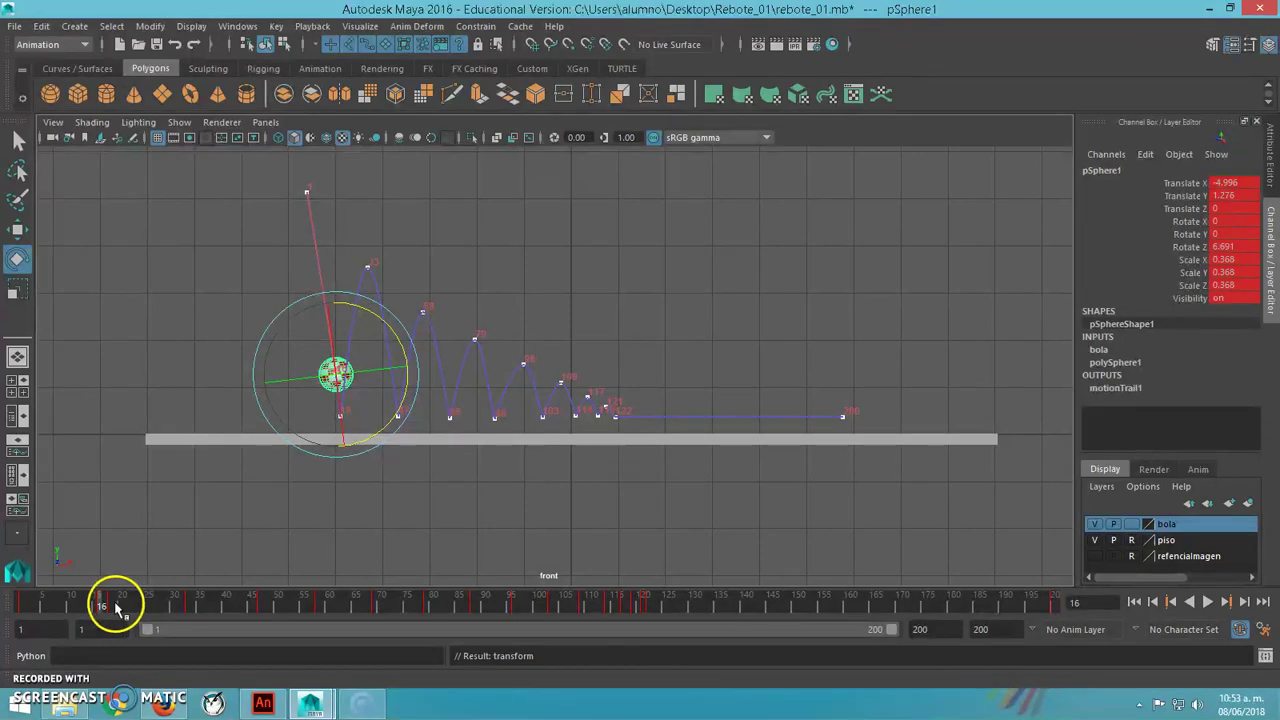
left_click_drag(115, 607, 118, 607)
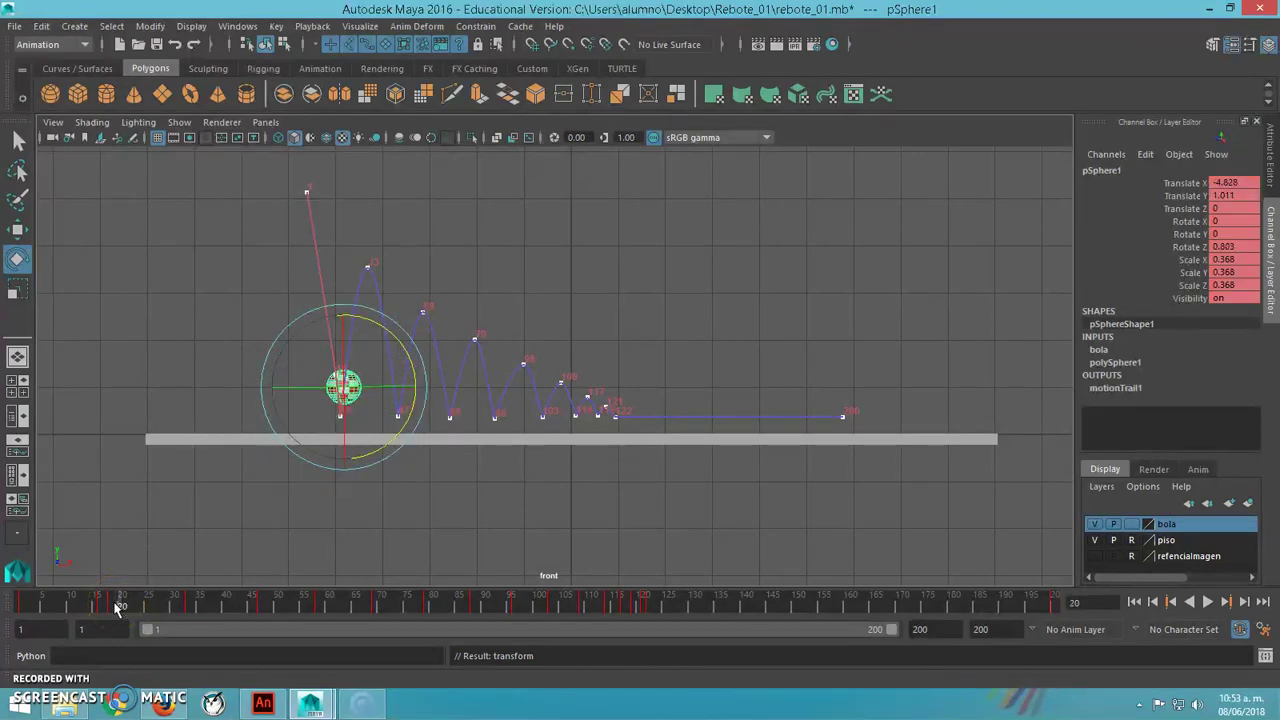
key("s")
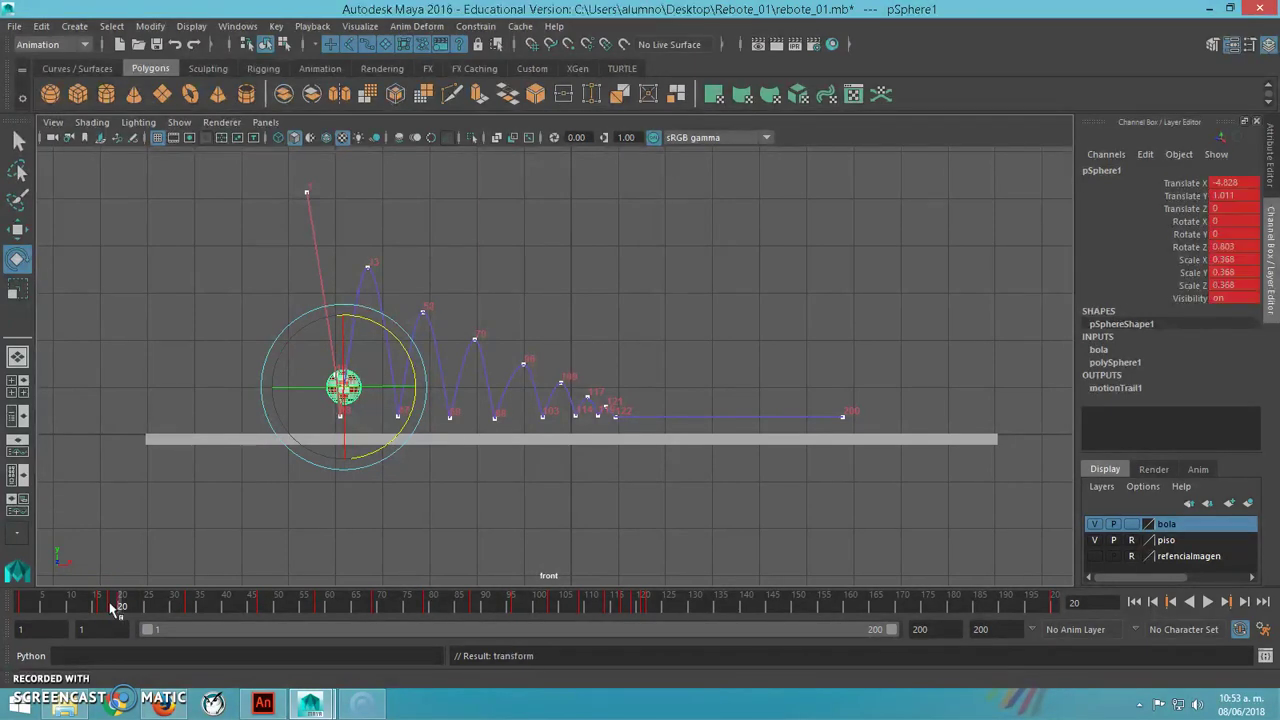
- Squash the ball at frame 18 by widening it to a Scale X of about 0.427
left_click(112, 607)
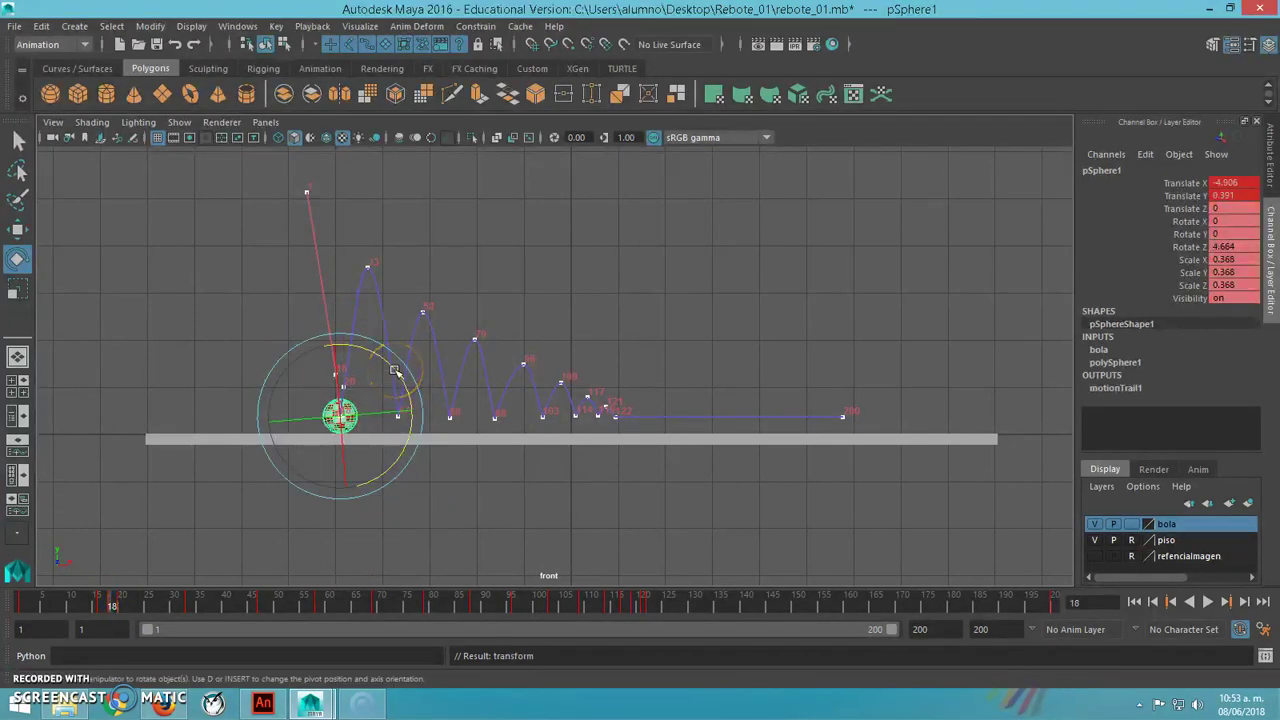
key("r")
left_click_drag(409, 411, 424, 408)
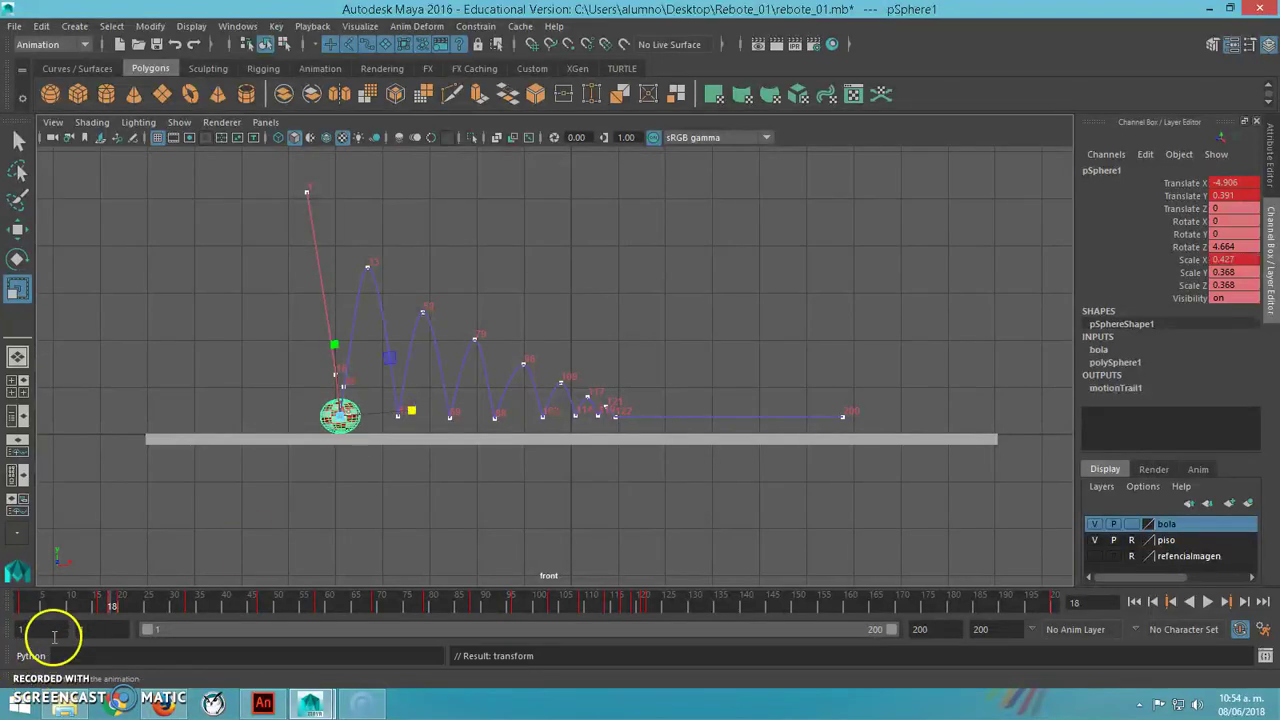
- Stretch the ball at frame 16 to a Scale Y of about 0.409
key("comma")
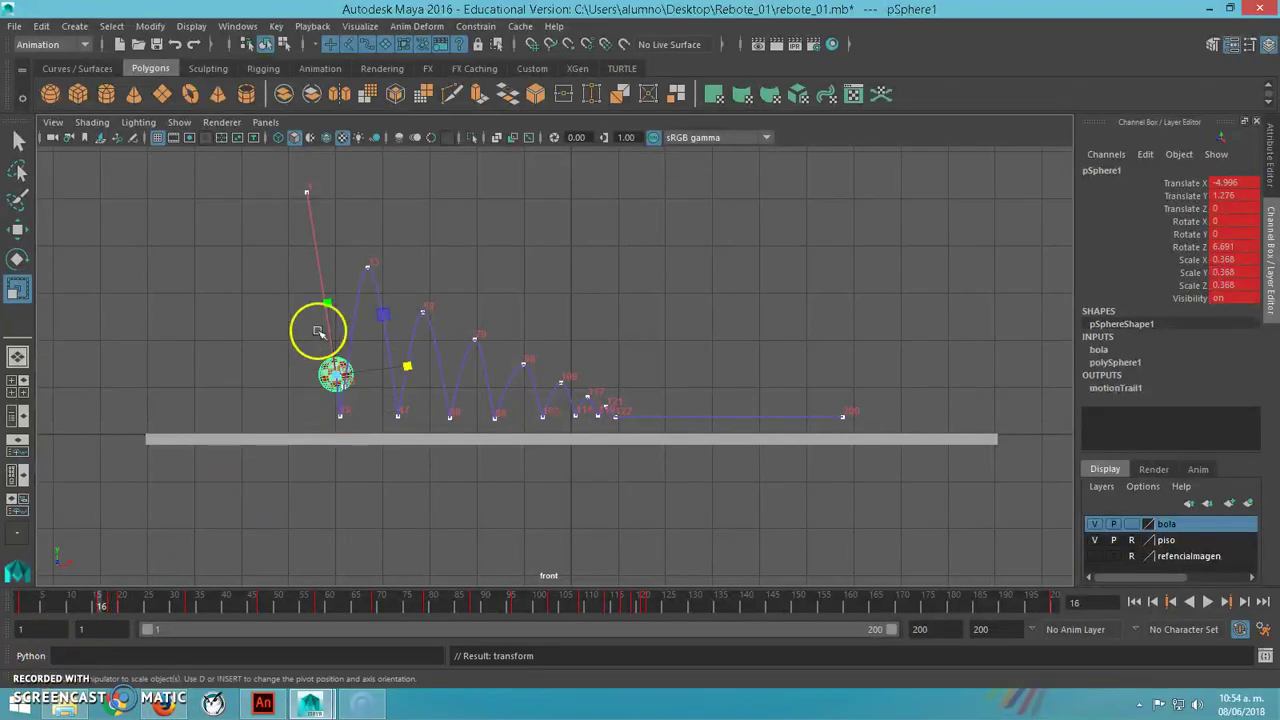
left_click_drag(330, 303, 331, 296)
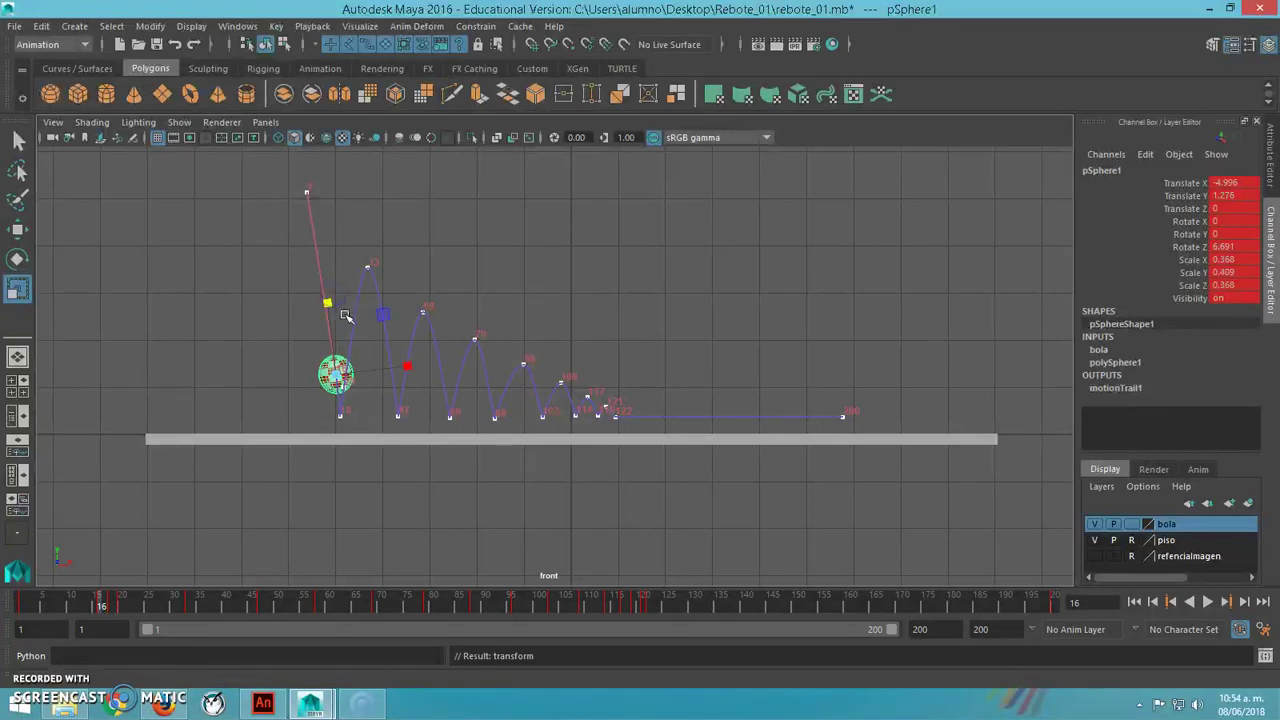
key("Down")
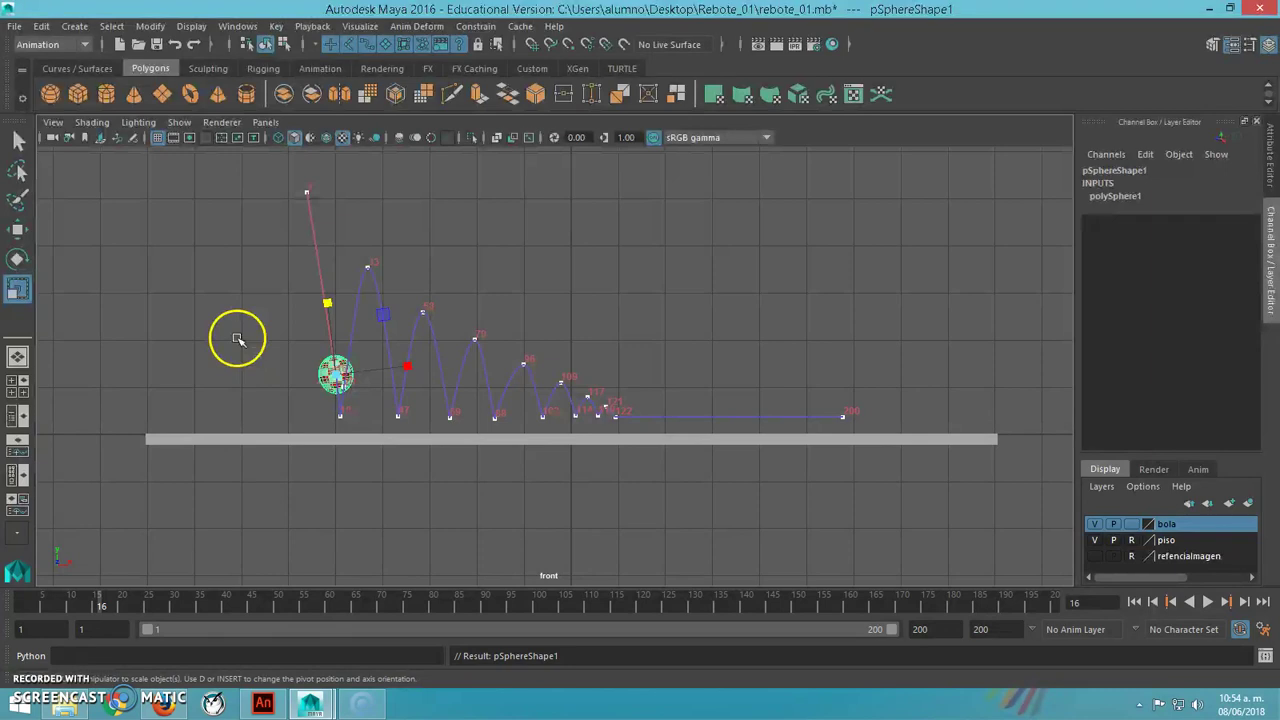
- Move the stretched ball at frame 16 down near the floor, to about X -4.911, Y 0.427, and check the motion
key("w")
left_click_drag(338, 297, 413, 414)
key("d")
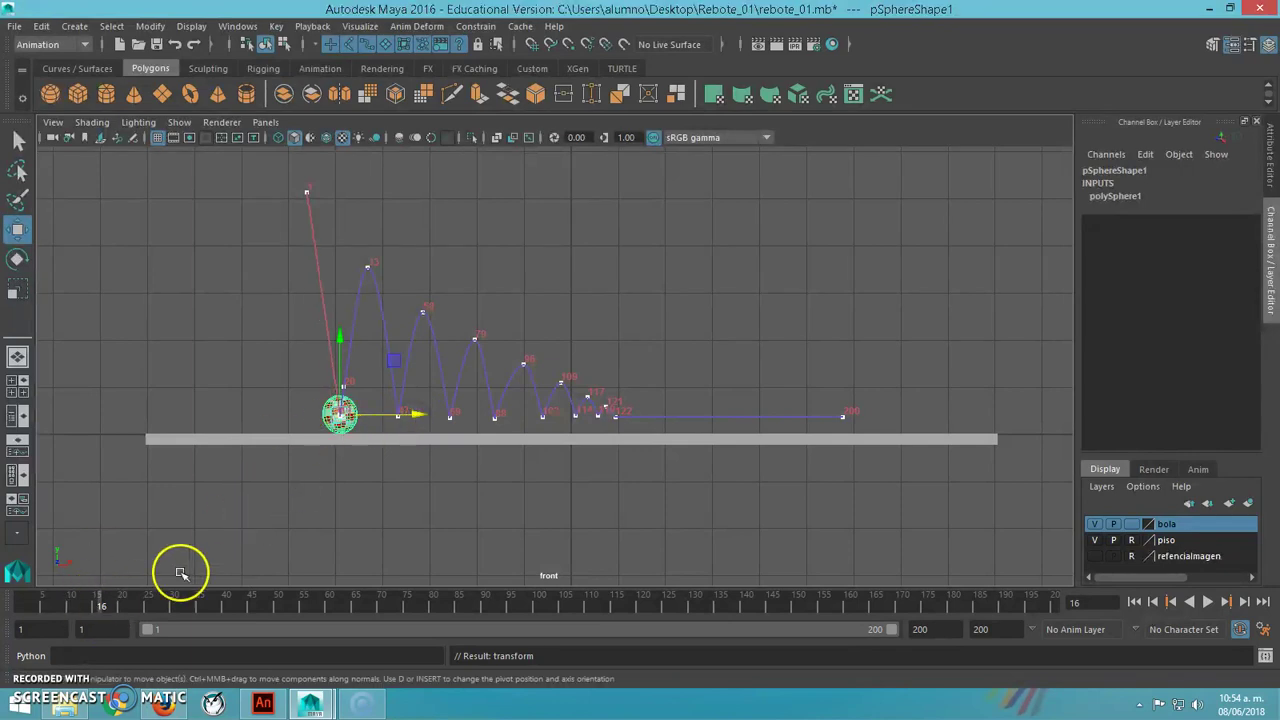
key("alt+v")
mouse_move(111, 602)
left_mouse_down()
mouse_move(88, 604)
mouse_move(114, 602)
mouse_move(101, 609)
left_mouse_up()
- Lower the ball at frame 17 onto the floor, to a Translate Y of about 0.418
left_click(350, 420)
left_click(106, 606)
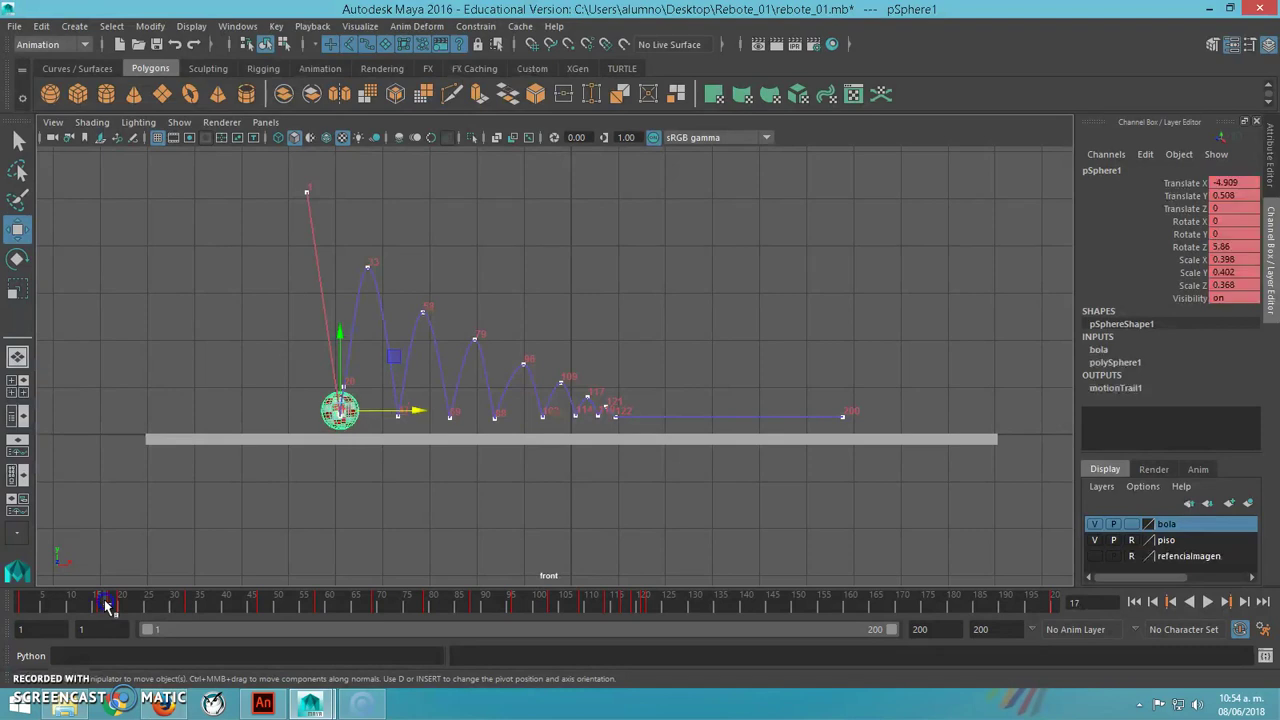
left_click_drag(340, 338, 340, 342)
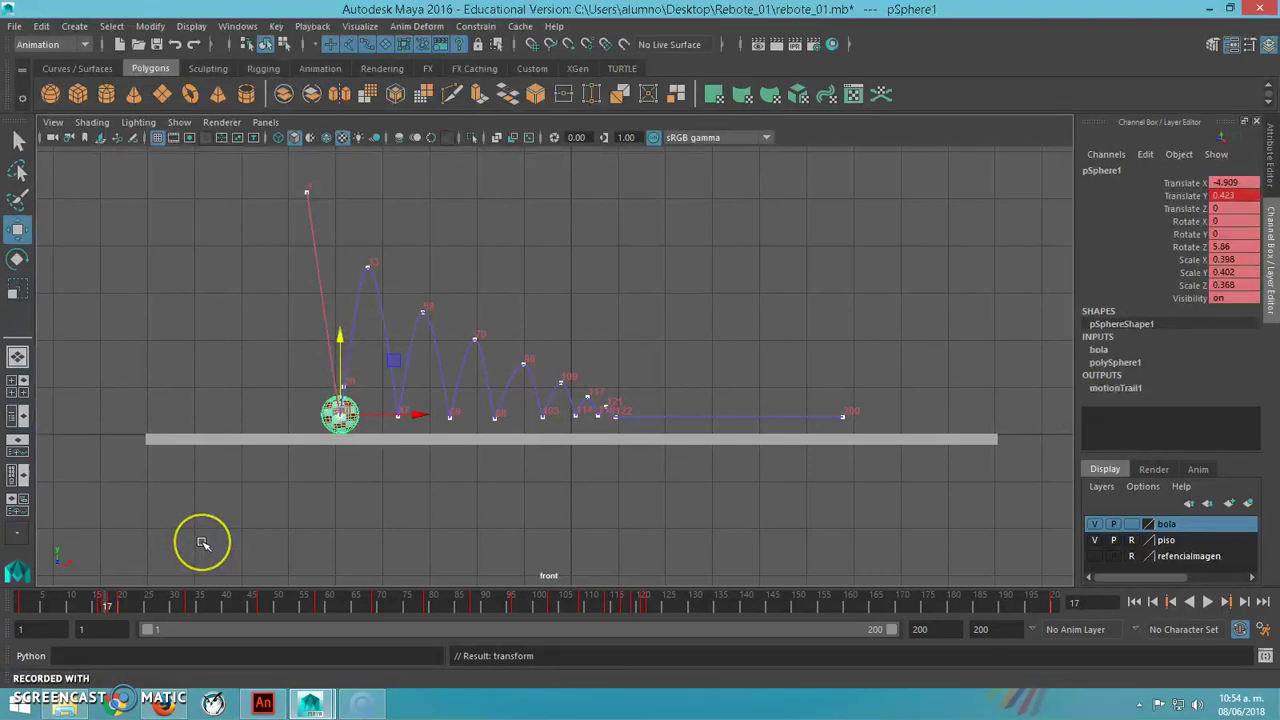
key("f")
left_click_drag(535, 299, 546, 234)
left_click_drag(554, 285, 554, 289)
- Align the ball with the floor by lowering it to Translate Y 0.422 at frame 16 and raising it to 0.404 at frame 18
left_click_drag(105, 607, 101, 607)
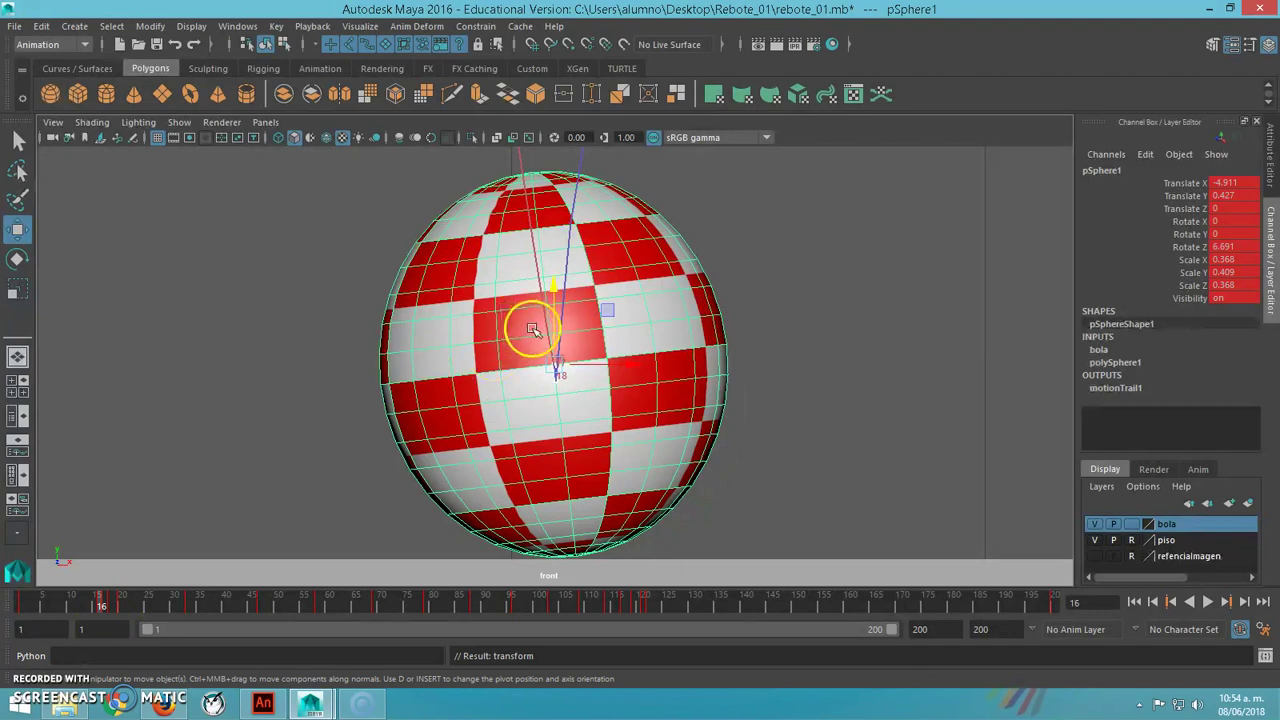
left_click_drag(555, 291, 555, 294)
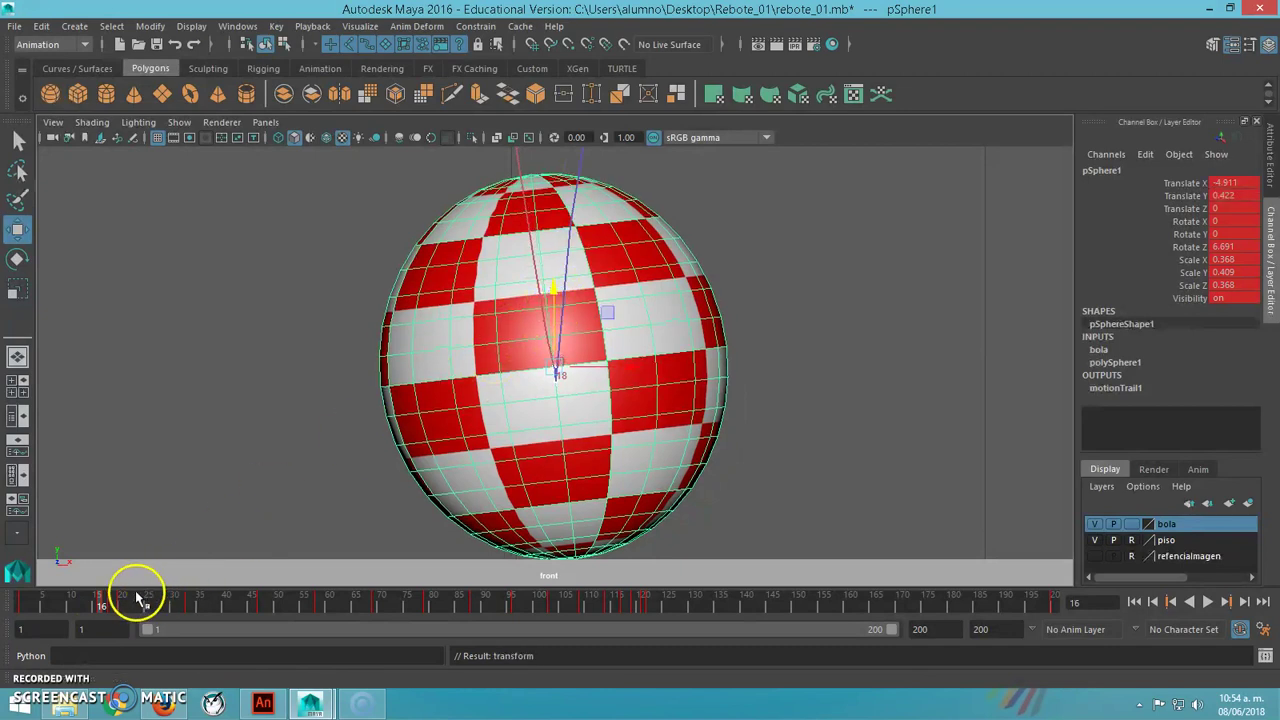
left_click_drag(101, 603, 104, 601)
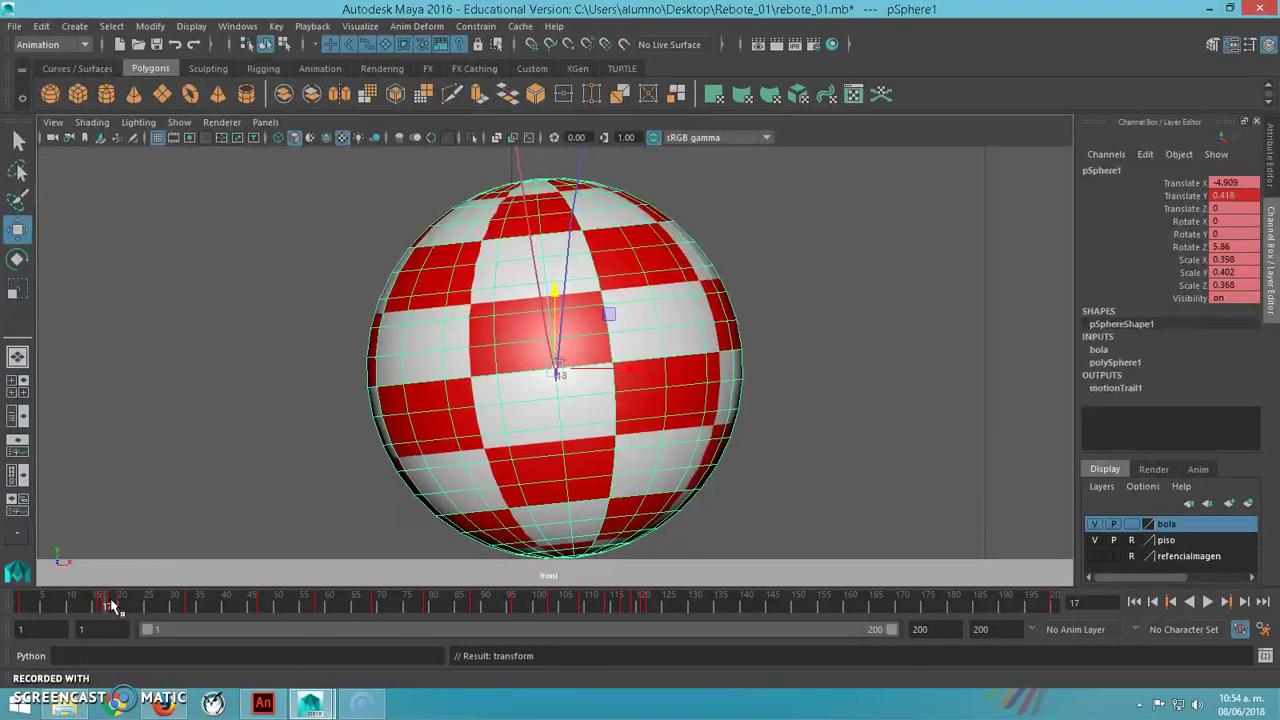
left_click(112, 605)
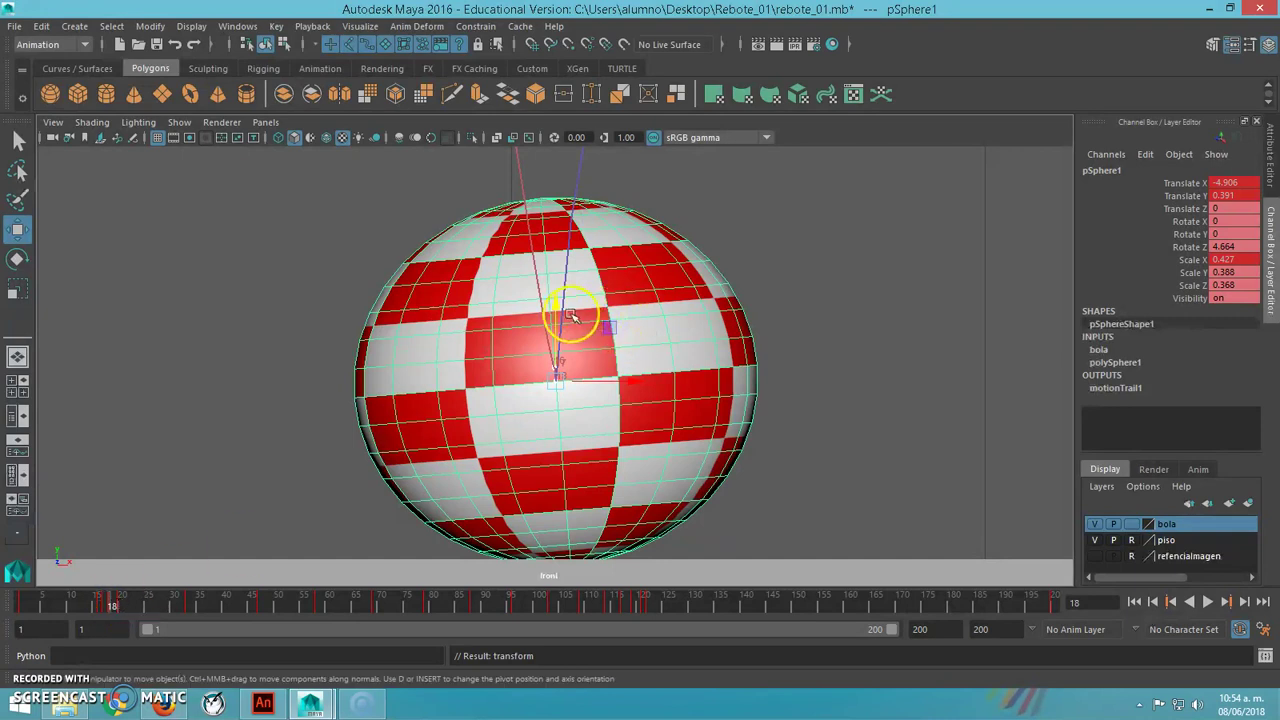
mouse_move(563, 316)
left_mouse_down()
mouse_move(558, 280)
mouse_move(560, 300)
left_mouse_up()
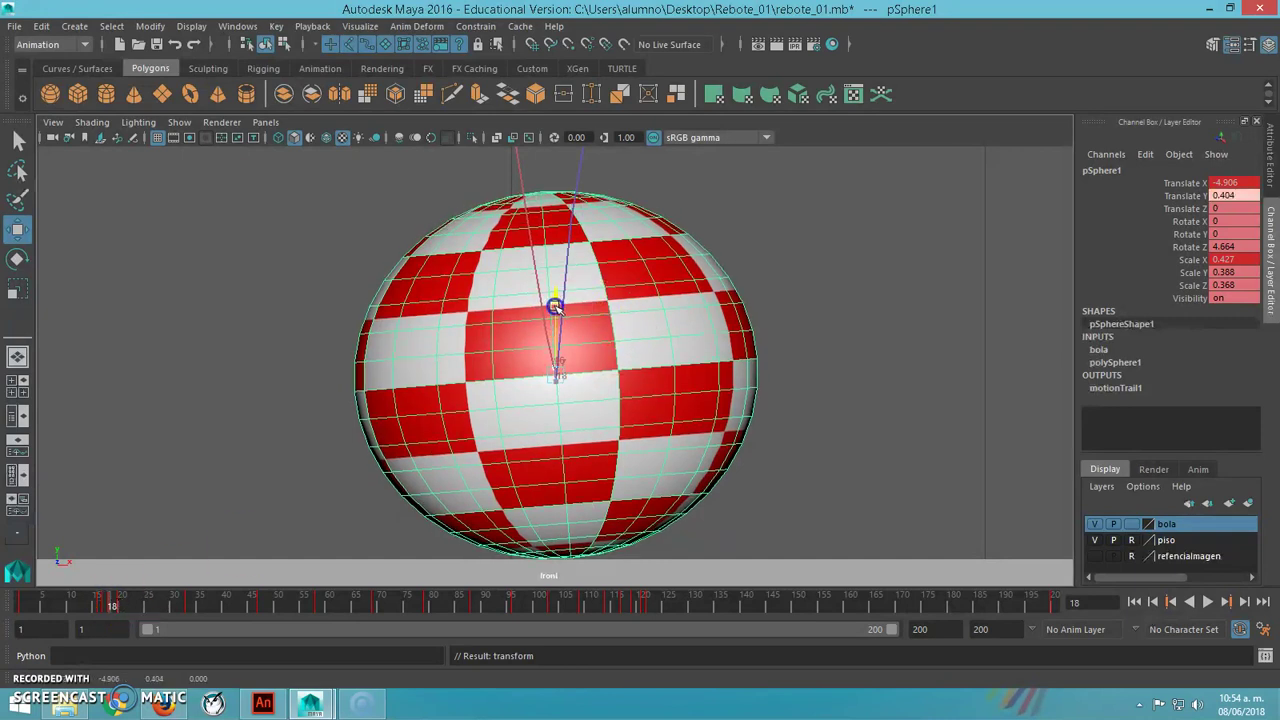
- Tilt and stretch the ball at frame 20, to a Rotate Z of about -2.456 and a Scale Y of about 0.401
left_click(120, 603)
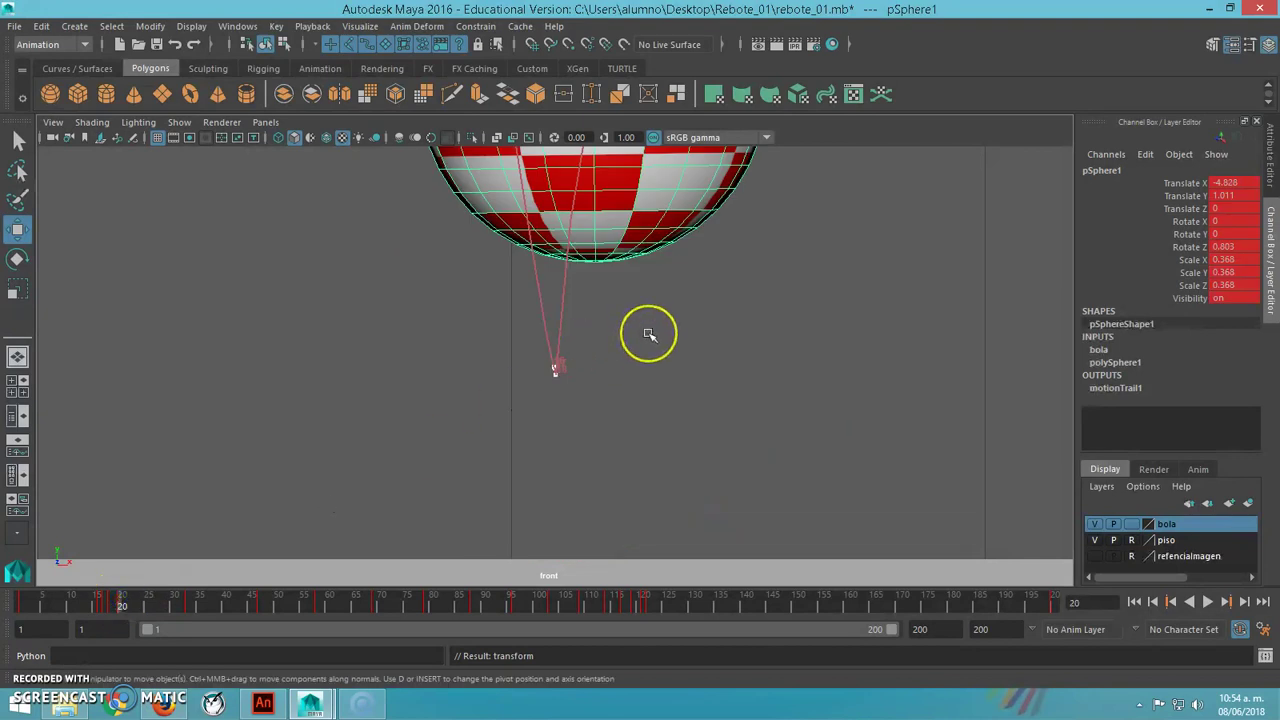
scroll(648, 342, "down", 5)
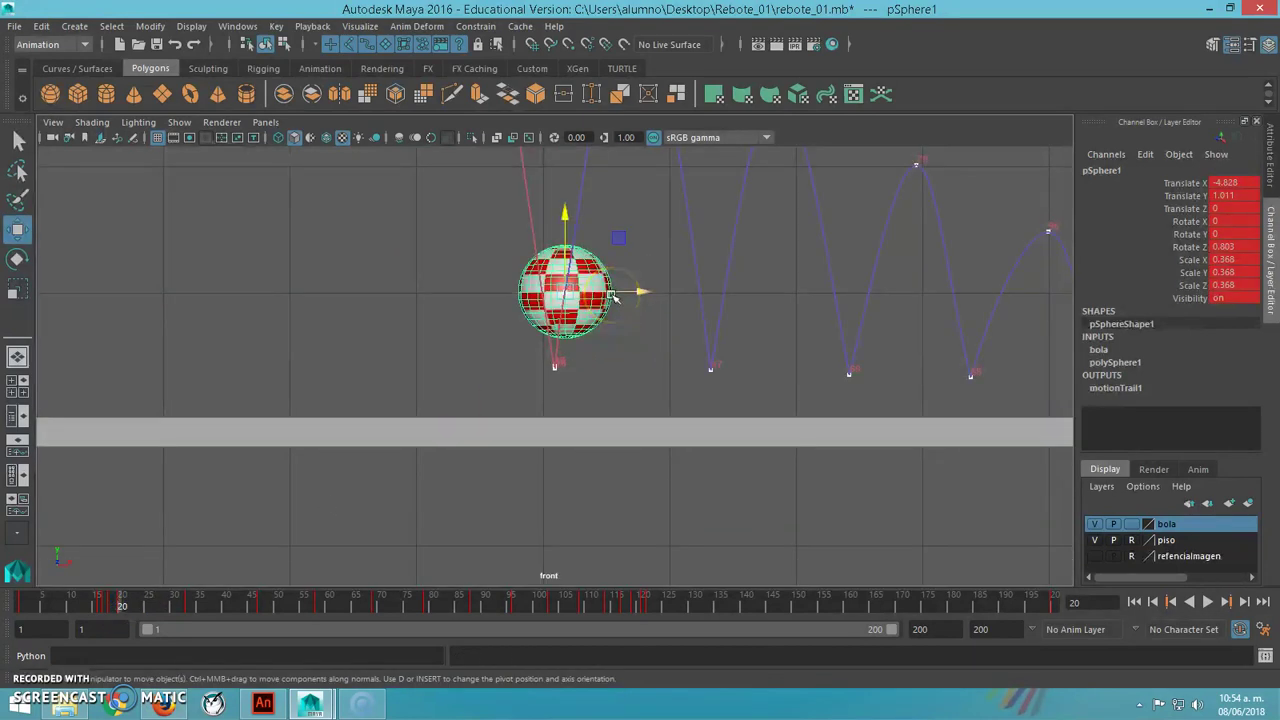
key("e")
left_click_drag(643, 331, 635, 327)
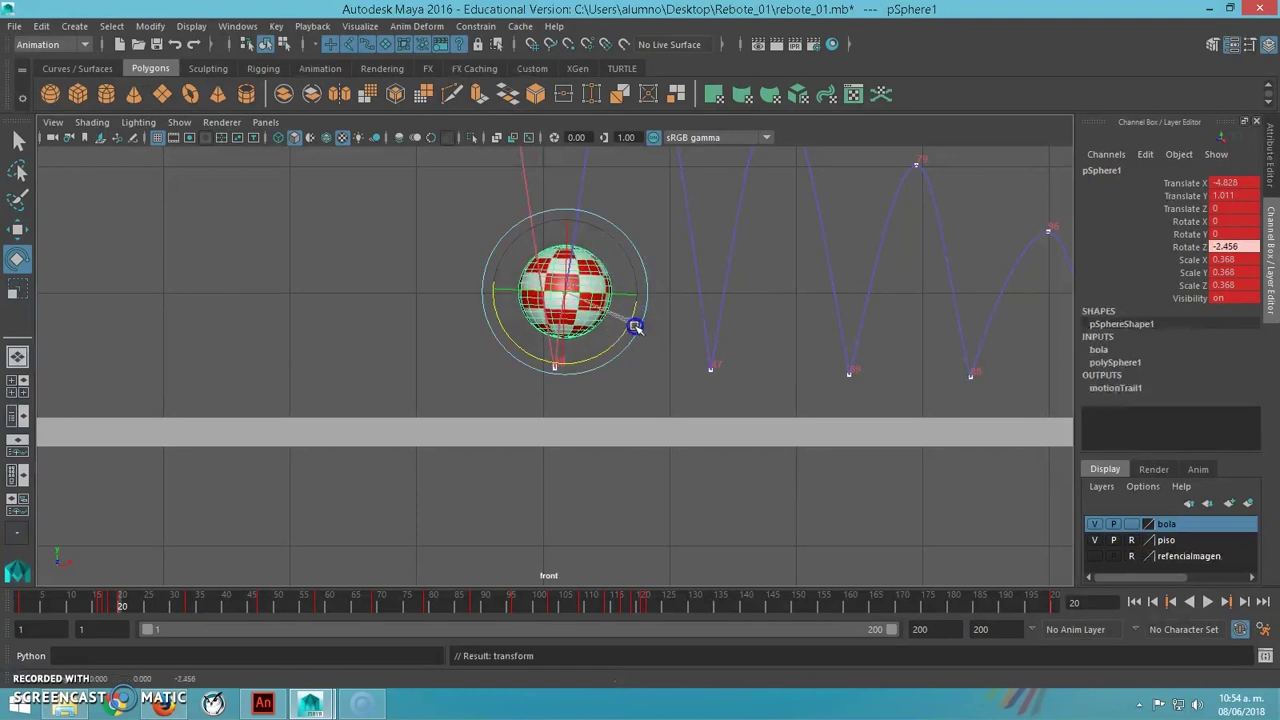
key("r")
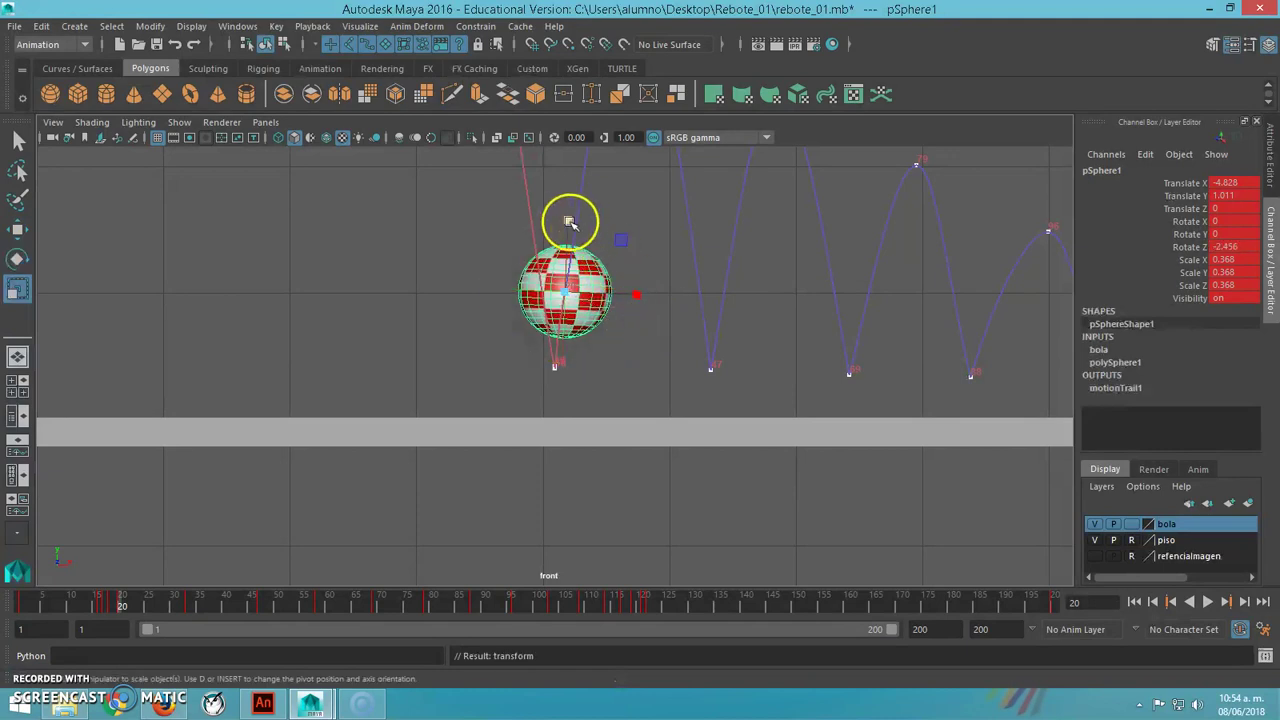
left_click_drag(566, 218, 566, 214)
key("w")
- Play and scrub the animation around the first bounce to check how the ball stretches as it leaves the floor
left_click_drag(232, 598, 186, 647)
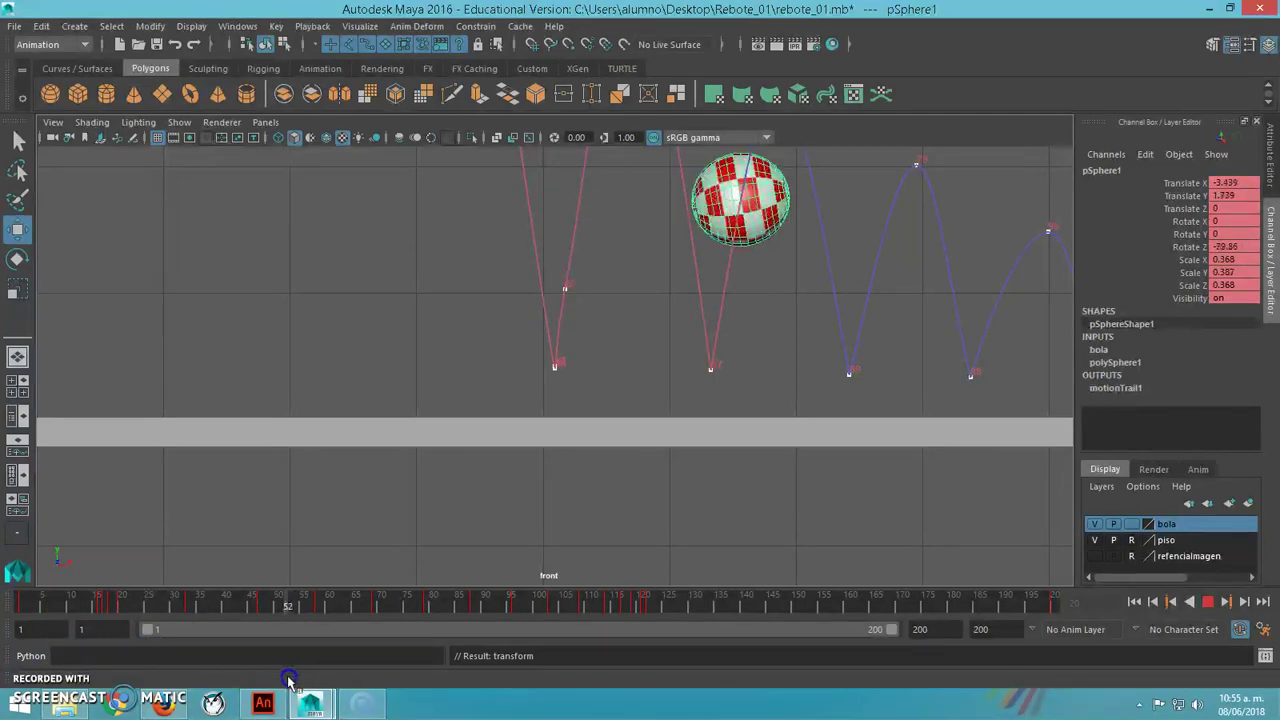
key("Escape")
scroll(701, 376, "down", 4)
scroll(701, 376, "down", 3)
scroll(700, 375, "up", 1)
left_click_drag(164, 604, 120, 606)
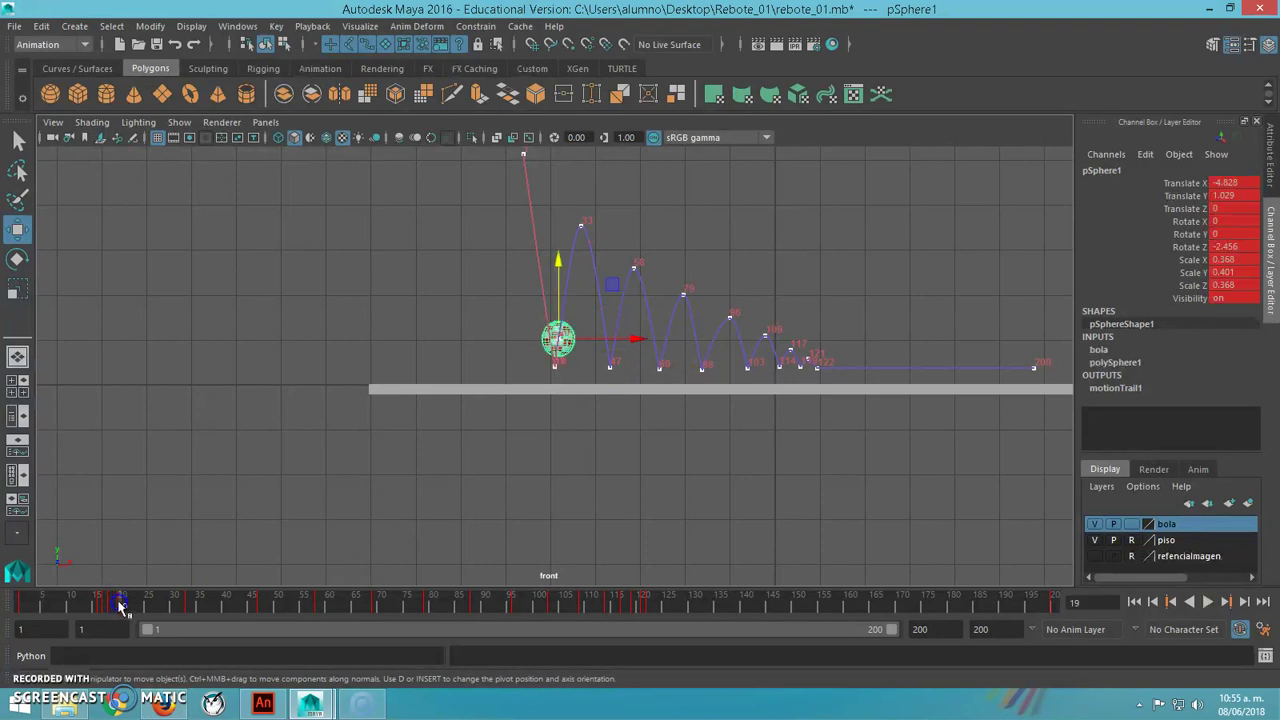
left_click(125, 606)
mouse_move(122, 606)
left_mouse_down()
mouse_move(183, 592)
mouse_move(120, 607)
left_mouse_up()
left_click(131, 630)
- Undo the tilt and stretch changes made to the ball at frame 20
key("ctrl+z")
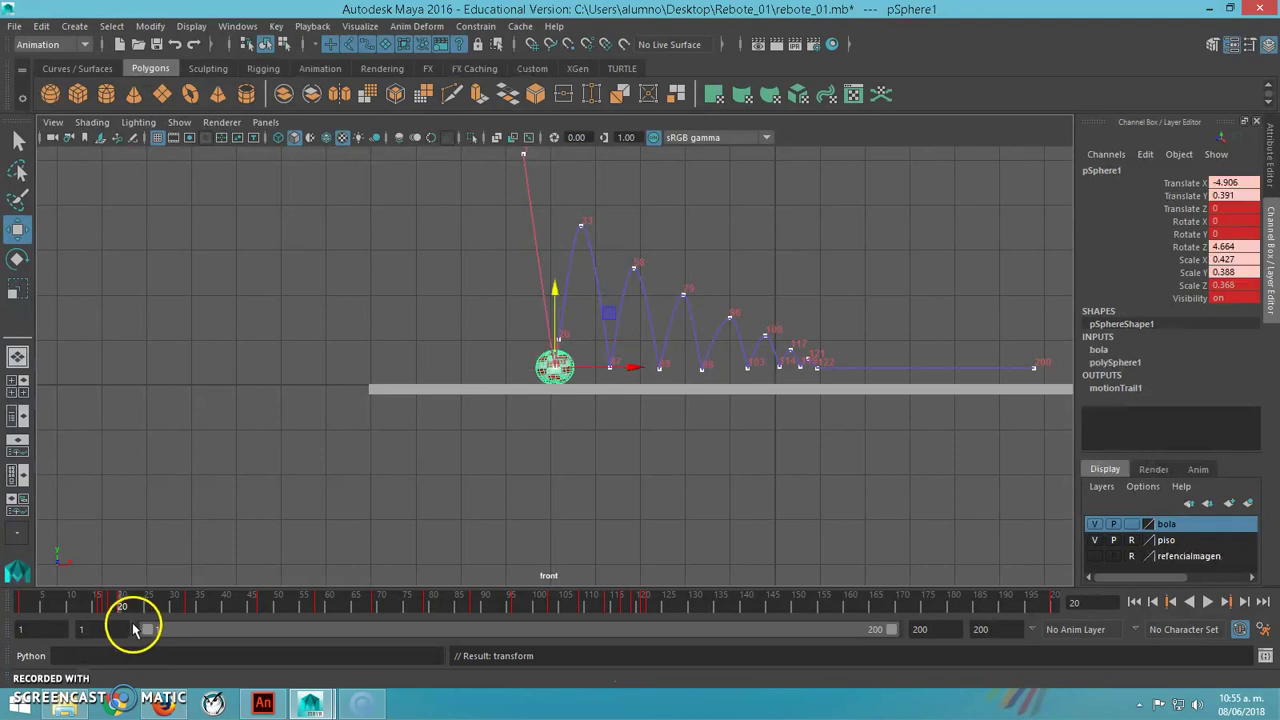
key("ctrl+z")
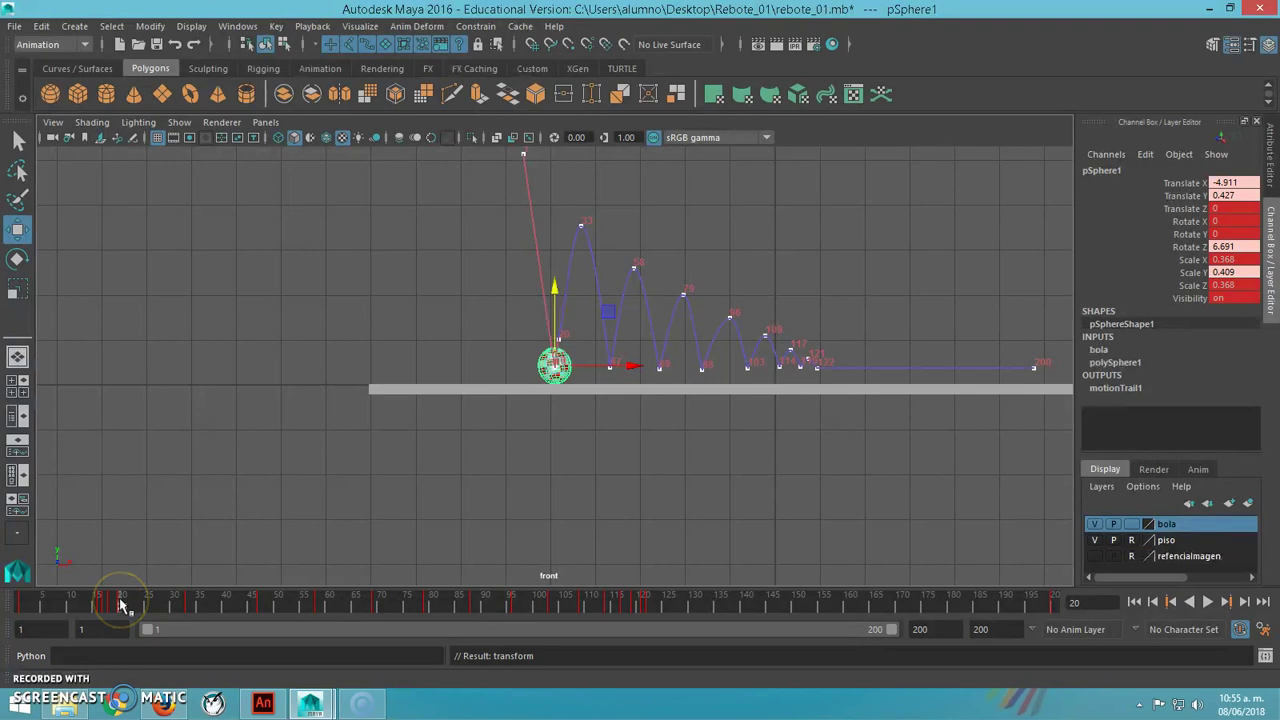
key("ctrl+z")
- Key the ball's normal shape at frame 25 and stretch it slightly along Y at frame 20
left_click_drag(115, 612, 146, 607)
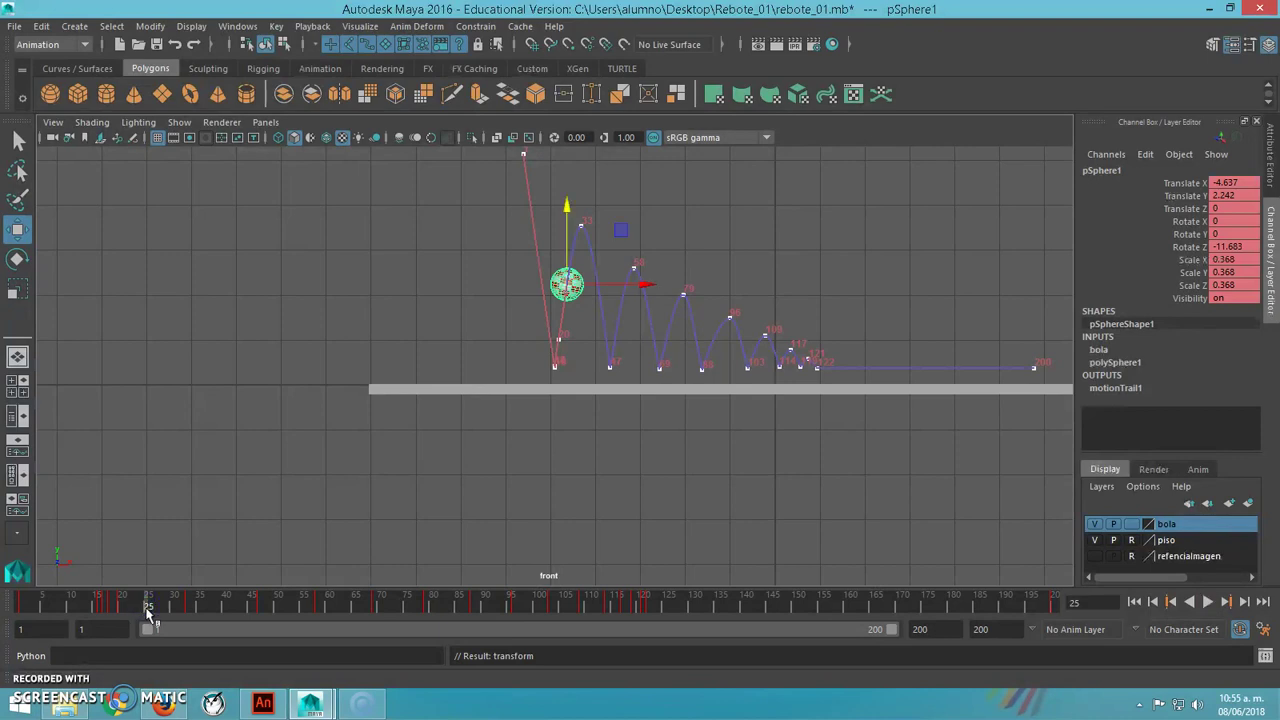
left_click_drag(171, 607, 122, 608)
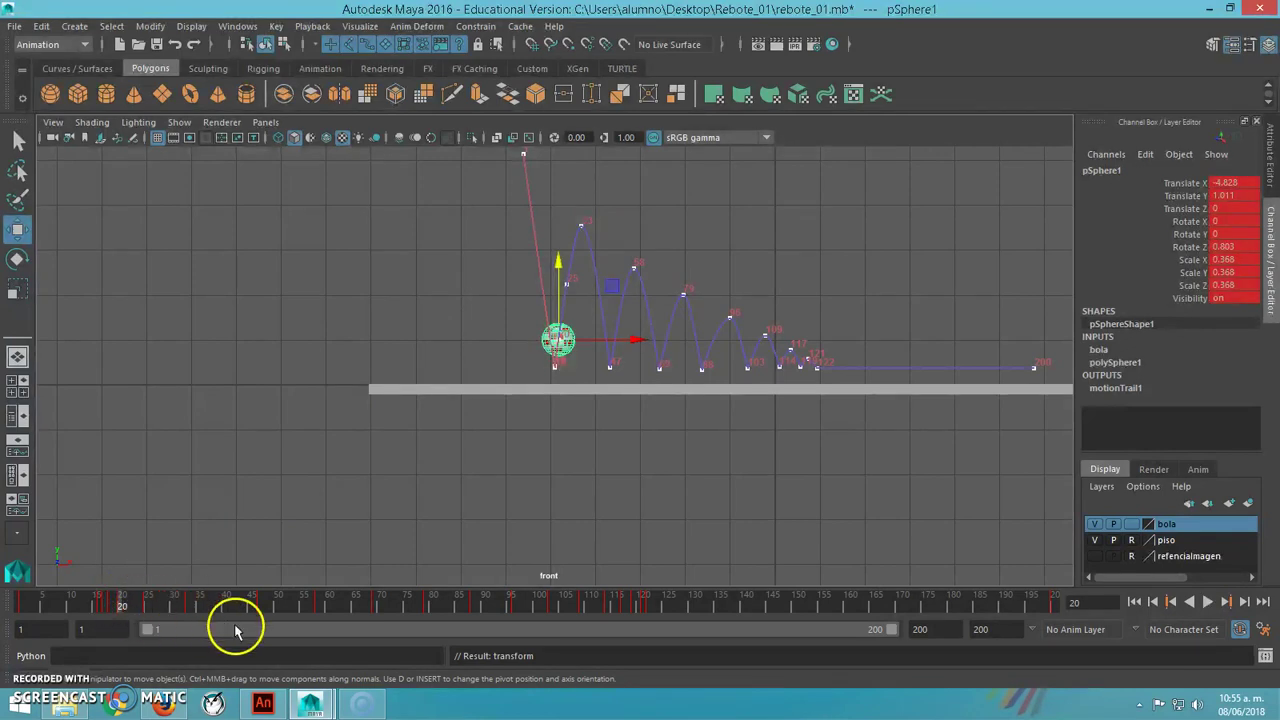
key("r")
left_click(111, 606)
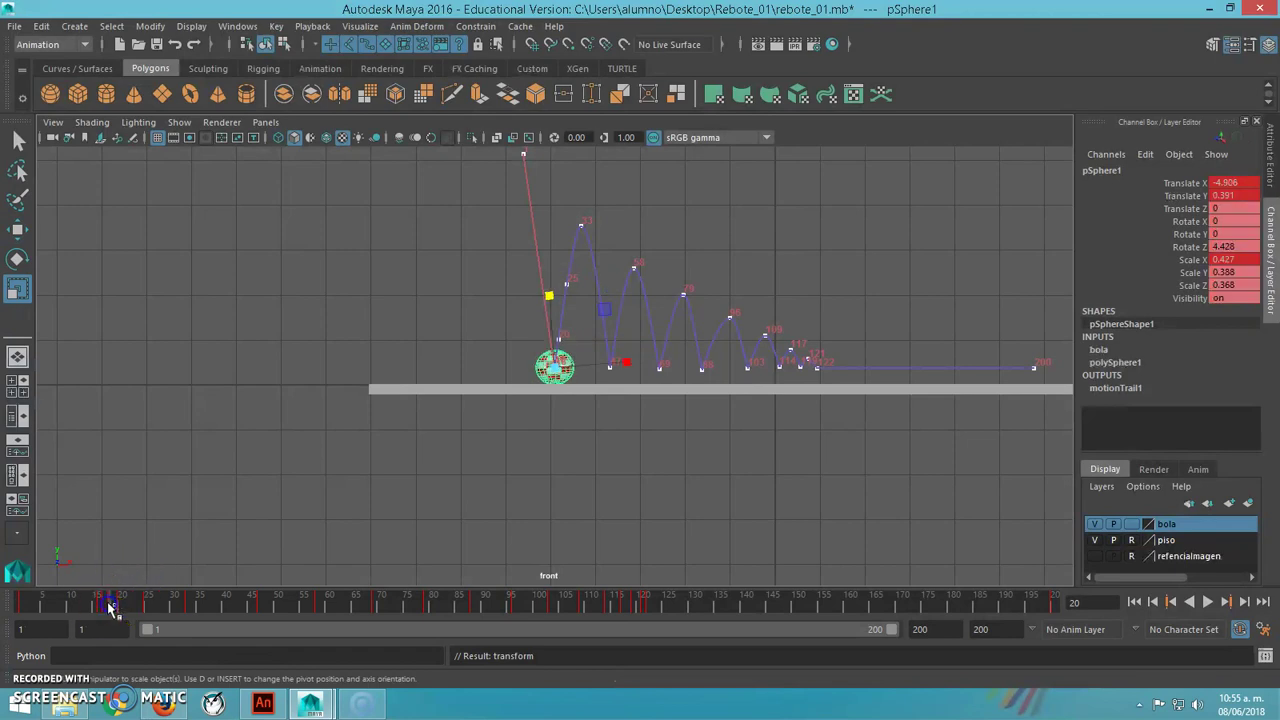
left_click(121, 607)
left_click_drag(559, 269, 561, 263)
- Set keys on the ball at frames 46, 48 and 52 around the second ground contact
left_click_drag(123, 606, 256, 630)
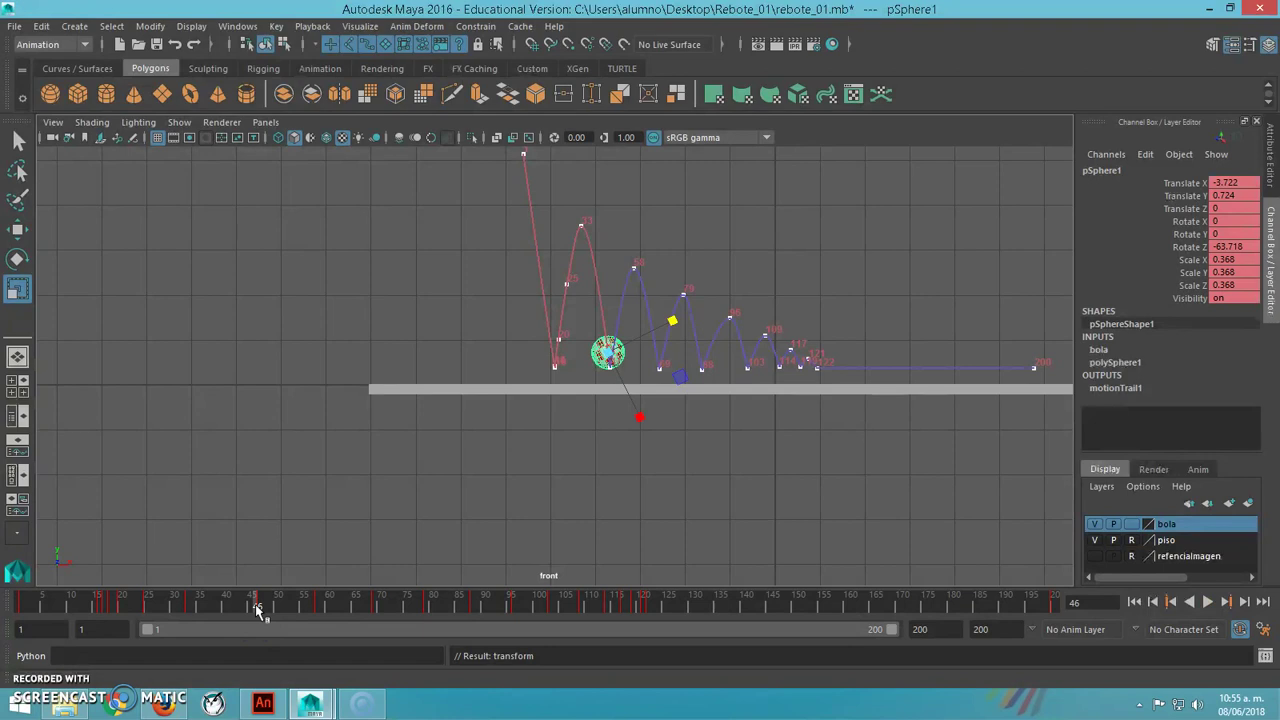
left_click(256, 620)
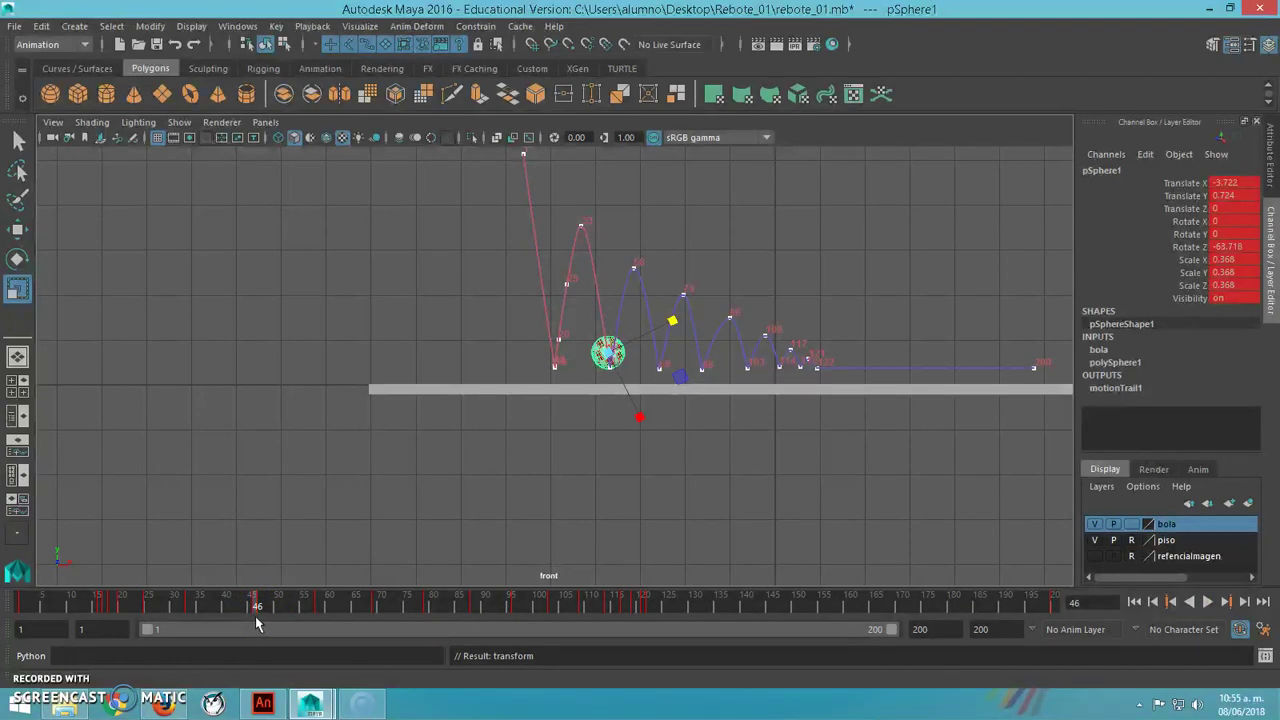
key("alt+period")
key("alt+period")
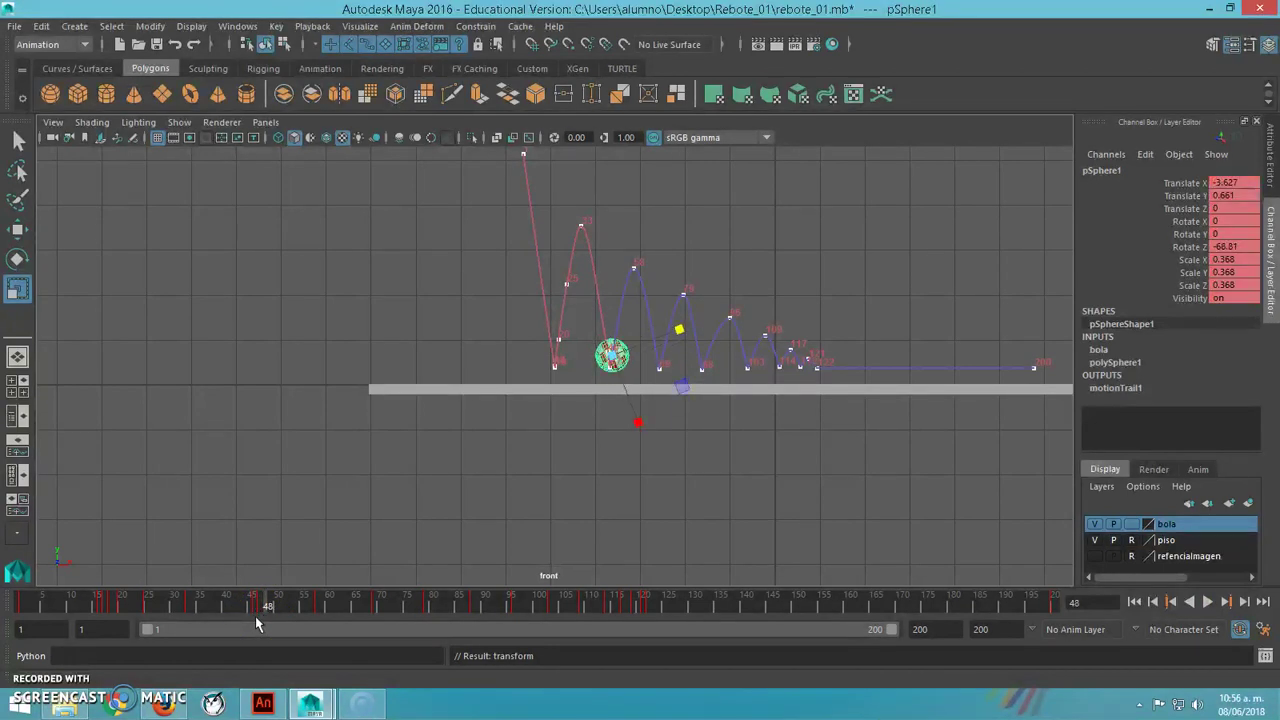
key("s")
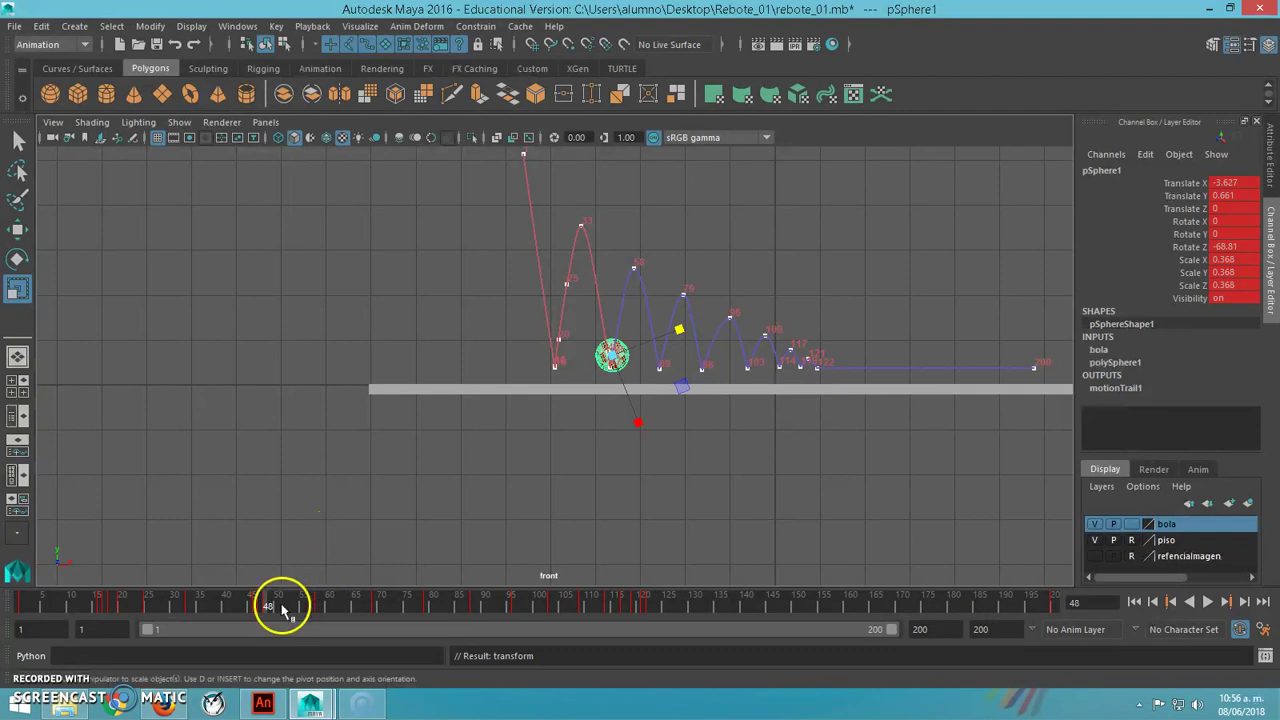
left_click(287, 603)
key("s")
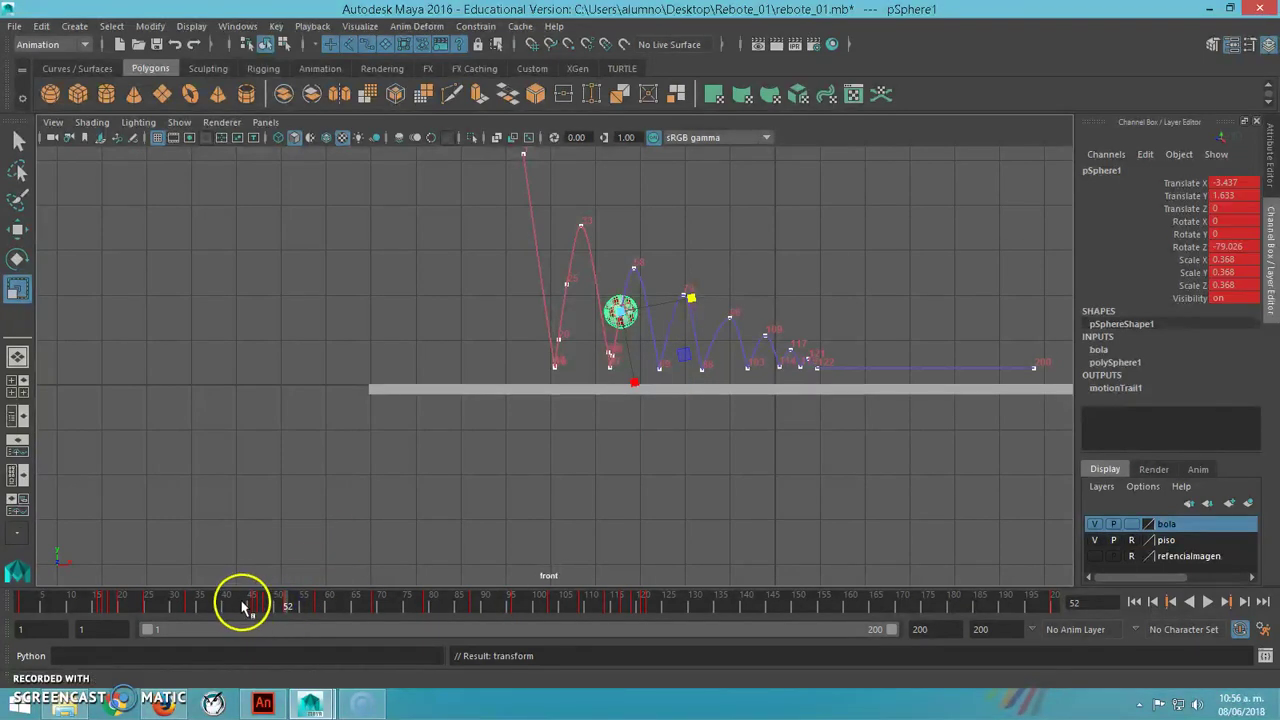
- Adjust the ball's scale along its local X axis at frame 46, comparing it with frame 47
double_click(257, 605)
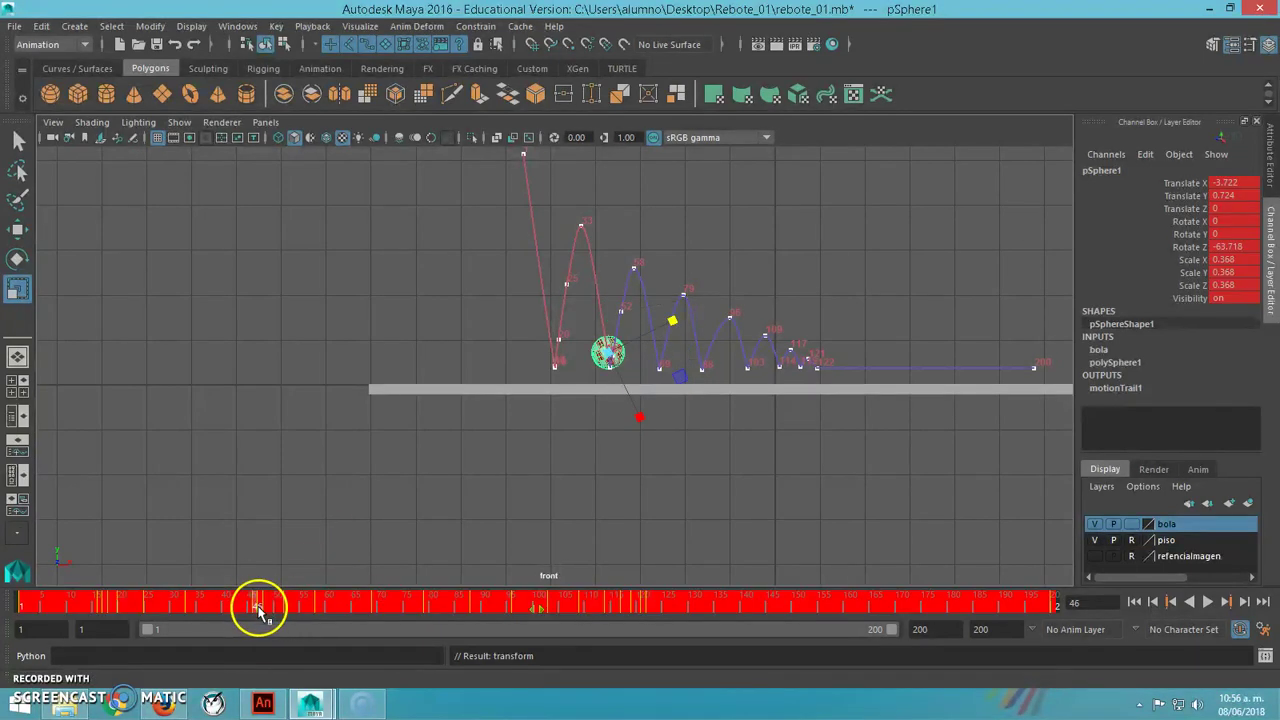
left_click(326, 486)
left_click(598, 356)
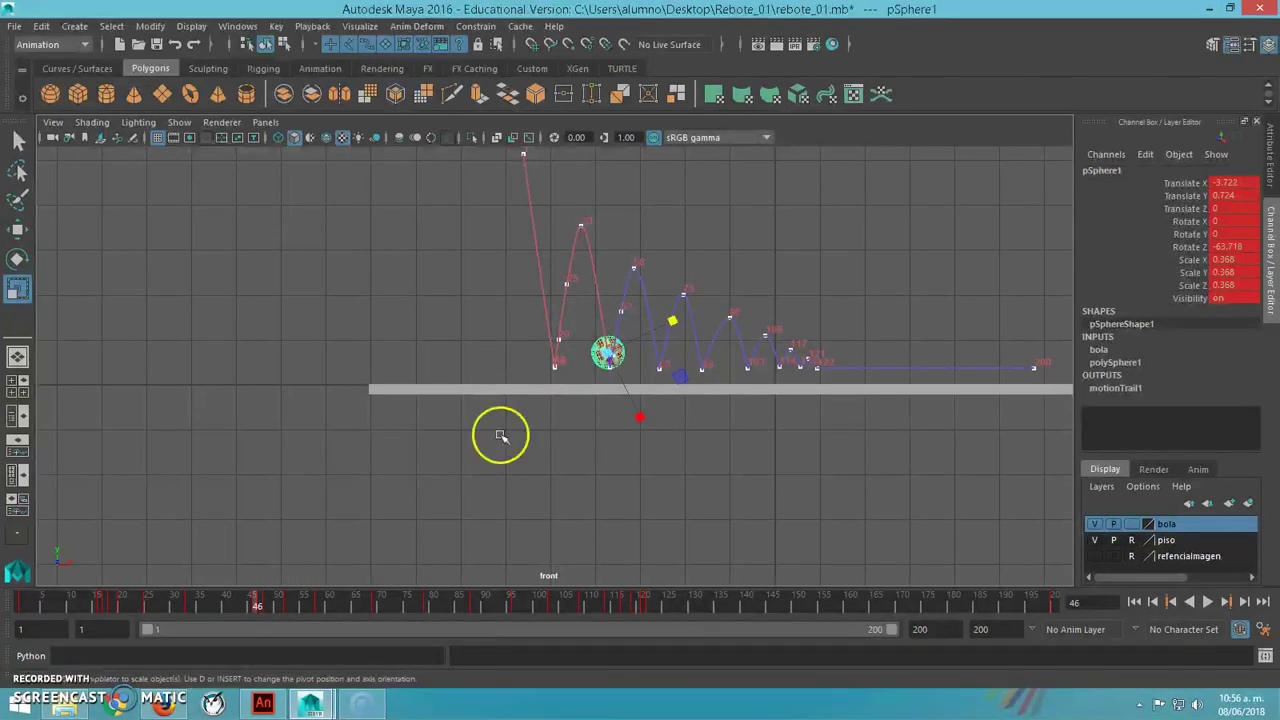
left_click_drag(255, 604, 258, 605)
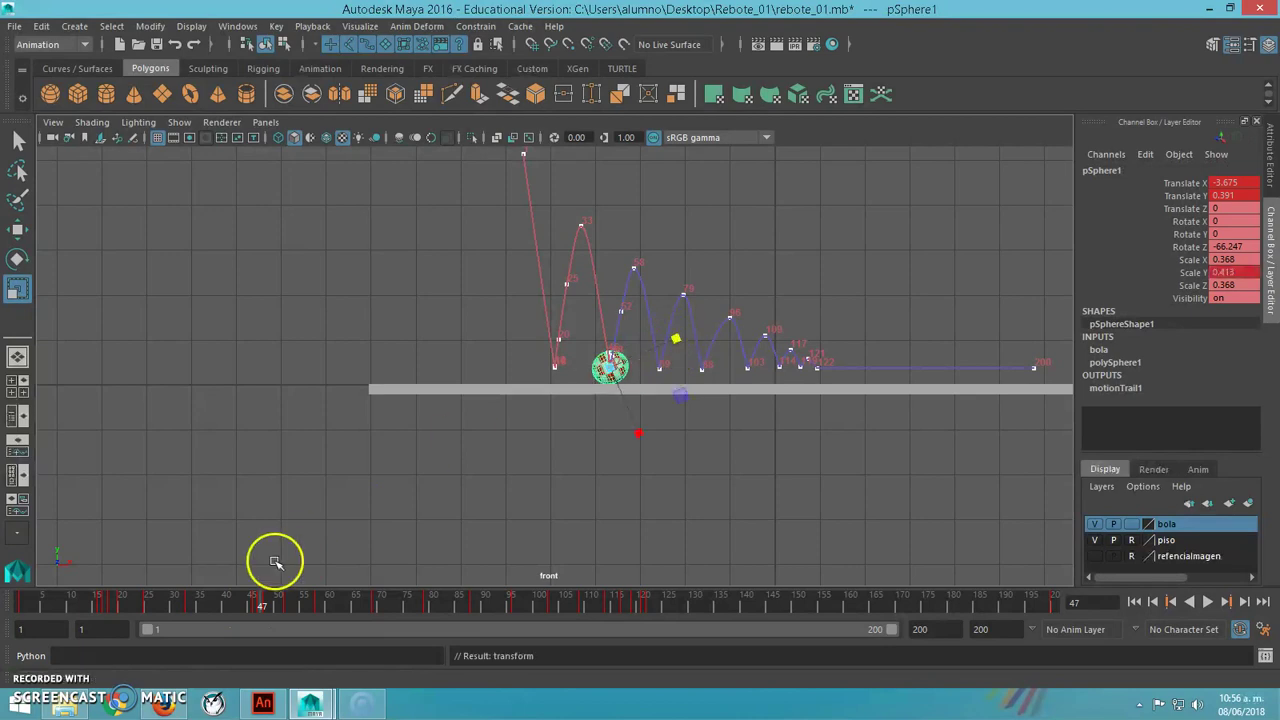
left_click(255, 602)
left_click_drag(640, 418, 642, 422)
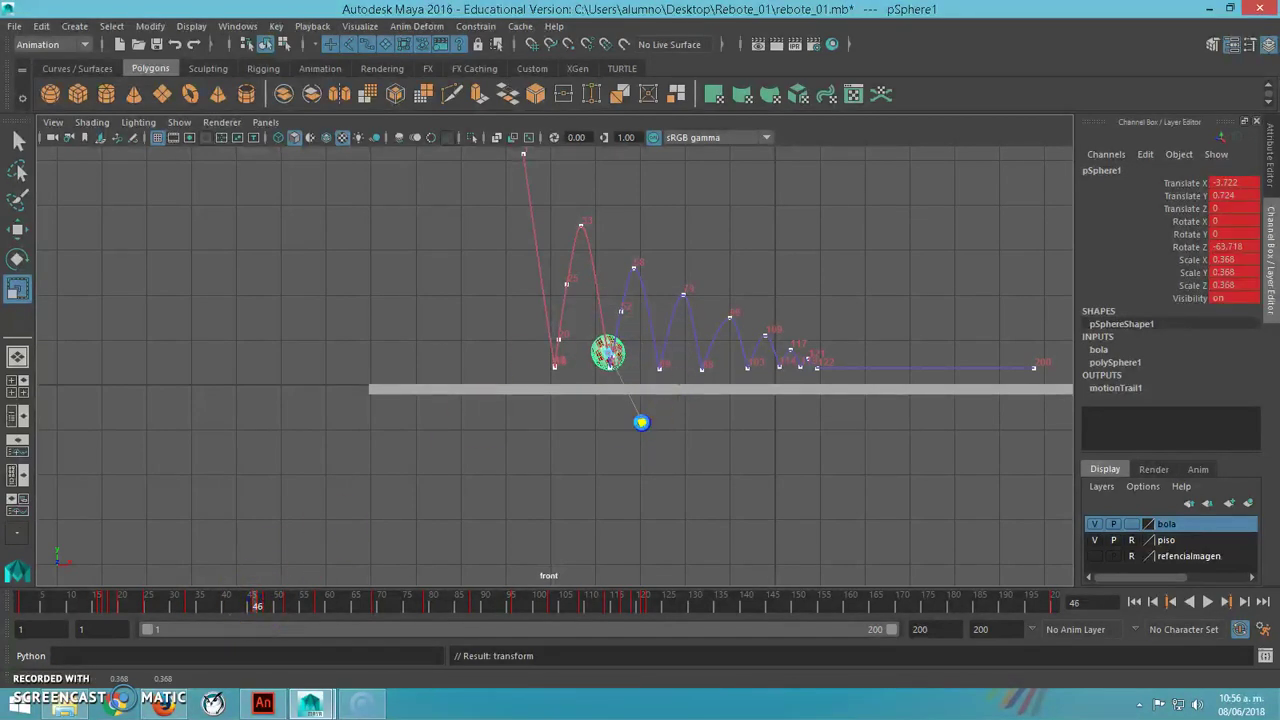
- Stretch the ball at frame 48 to a Scale Y of about 0.406 and raise it to a Translate Y of about 0.804
left_click_drag(252, 601, 266, 601)
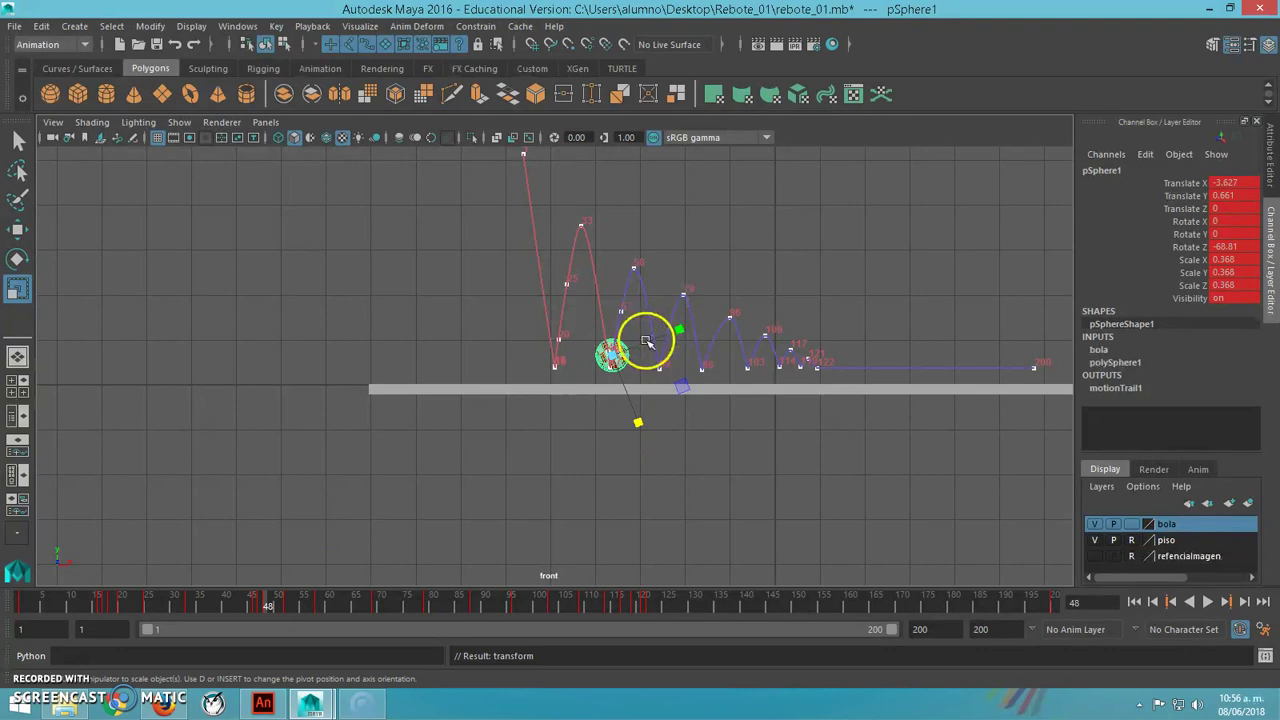
left_click_drag(679, 329, 685, 323)
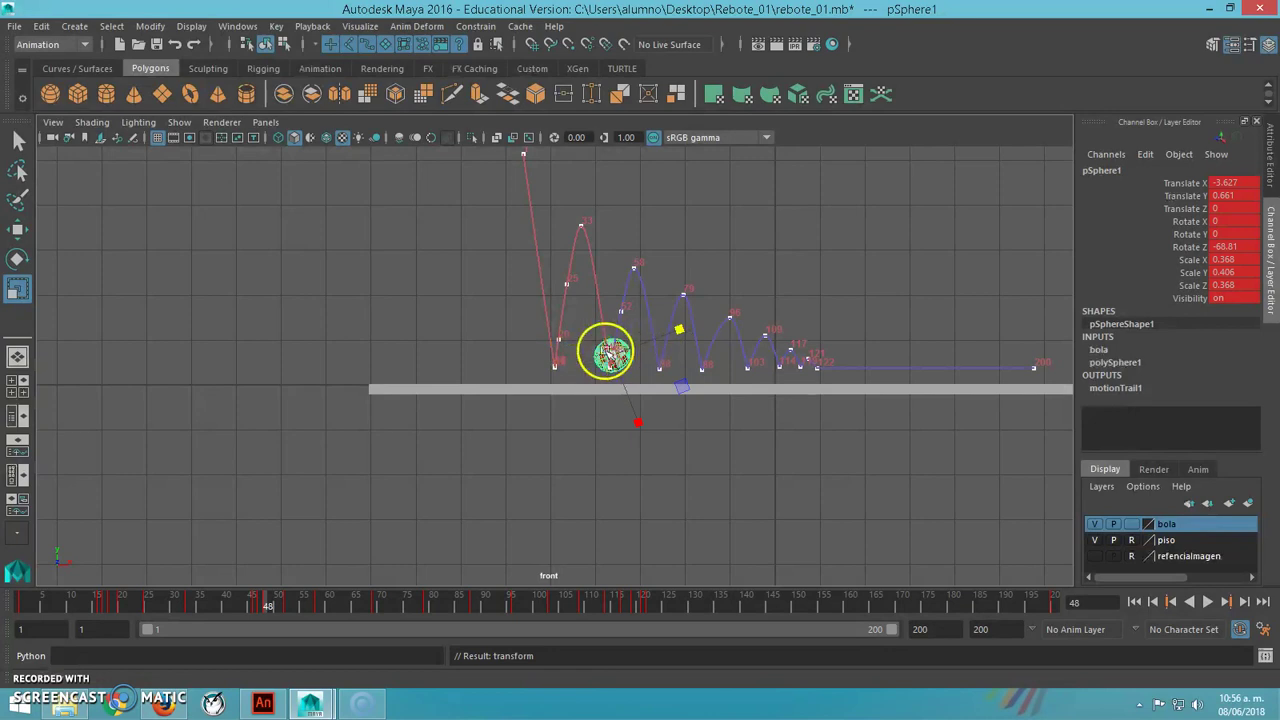
key("w")
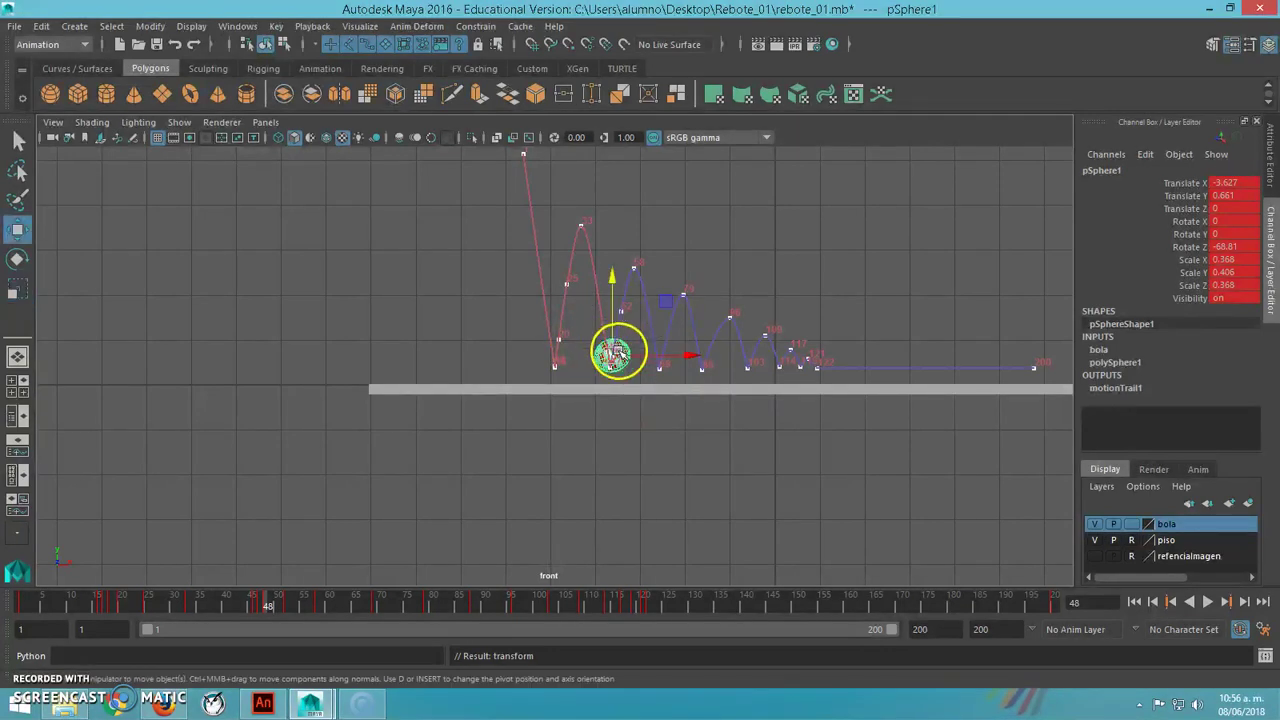
left_click_drag(620, 310, 616, 282)
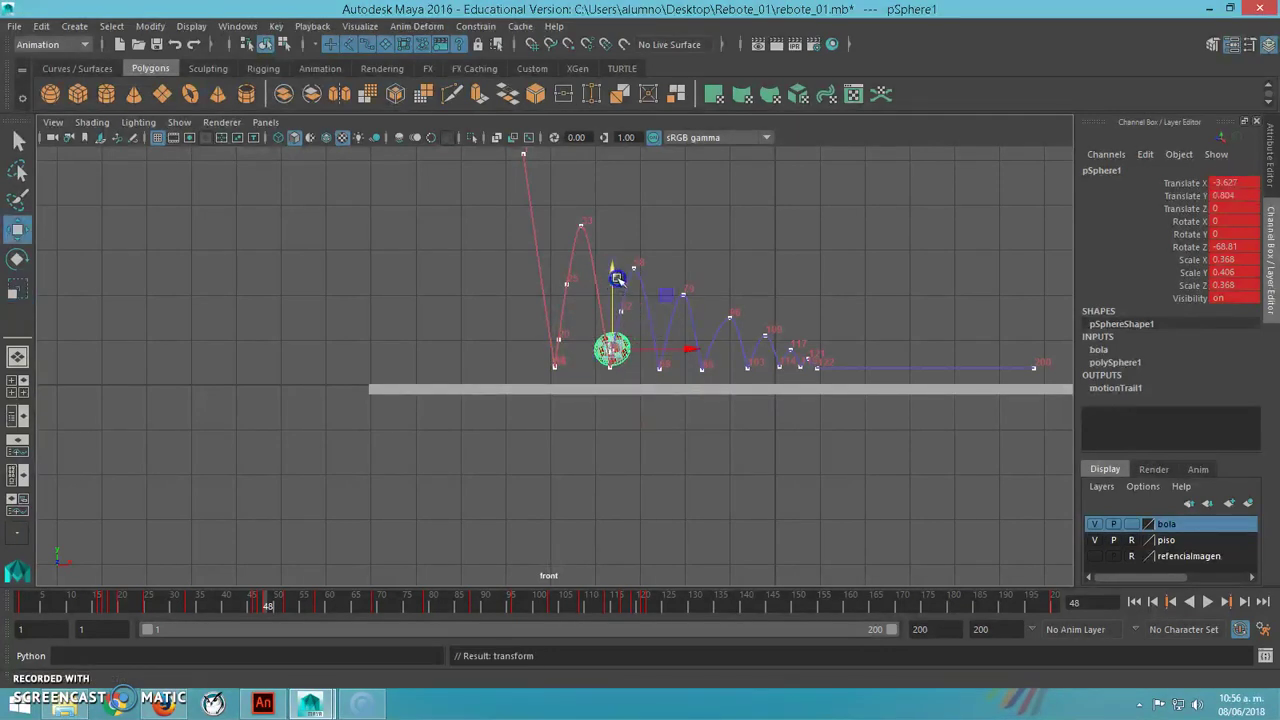
- Review the second bounce by playing and scrubbing the animation, and start a playblast
key("alt+v")
mouse_move(250, 605)
left_mouse_down()
mouse_move(666, 623)
mouse_move(100, 634)
mouse_move(177, 623)
mouse_move(431, 658)
mouse_move(362, 658)
left_mouse_up()
right_click(448, 606)
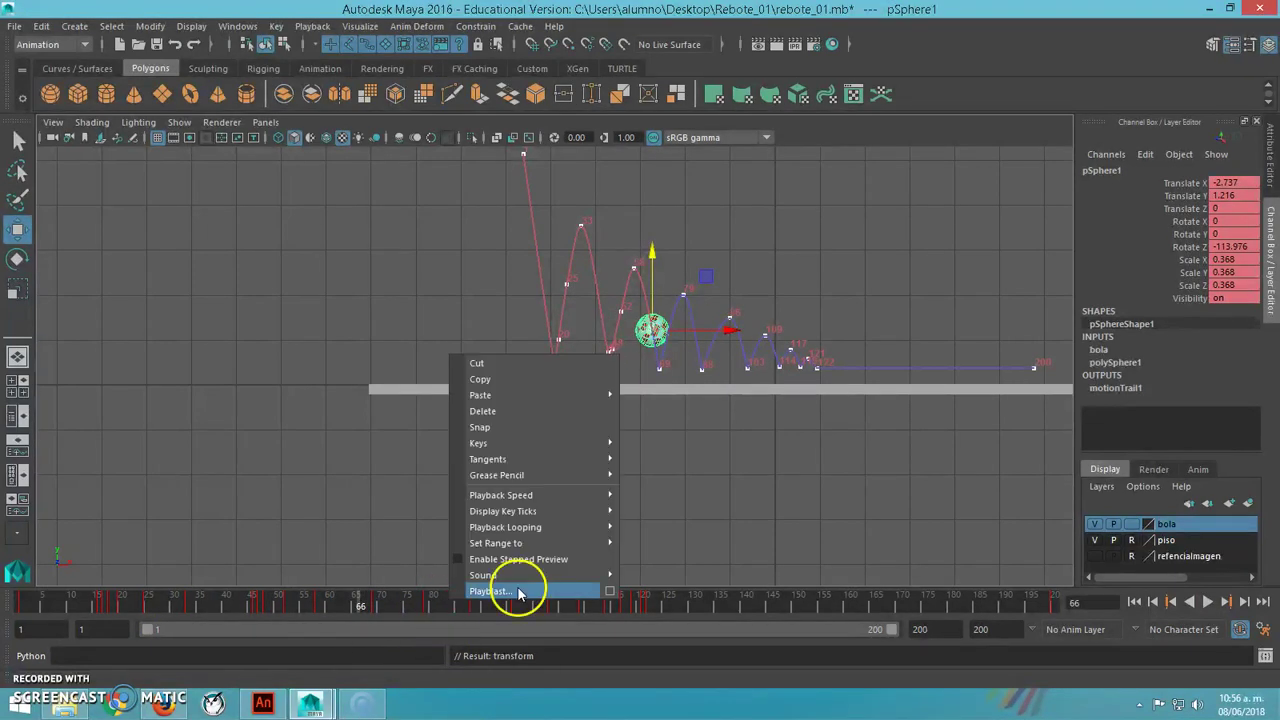